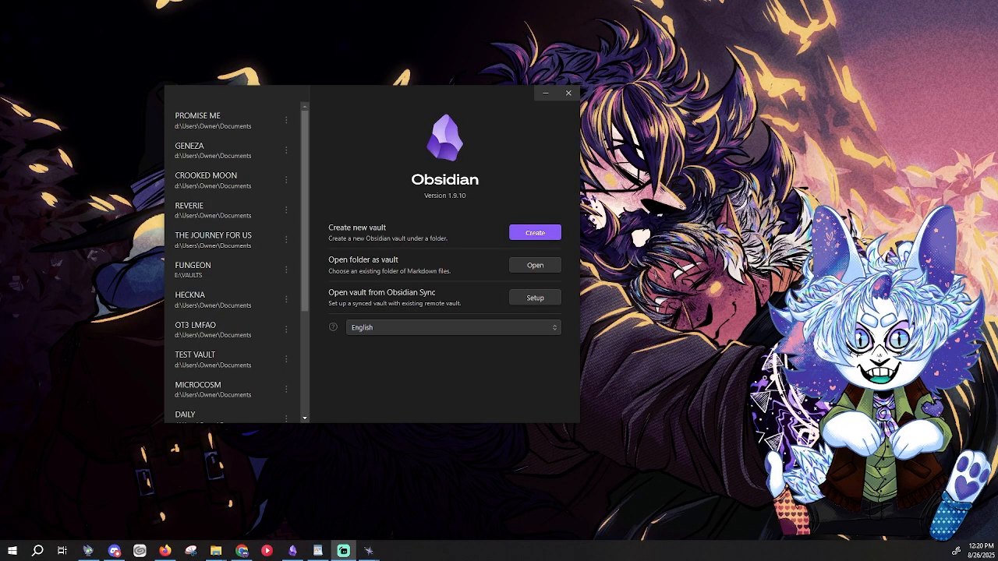
Step: Look through the list of existing vaults
{"action": "left_click_drag", "start_coordinate": [393, 97], "coordinate": [434, 109]}
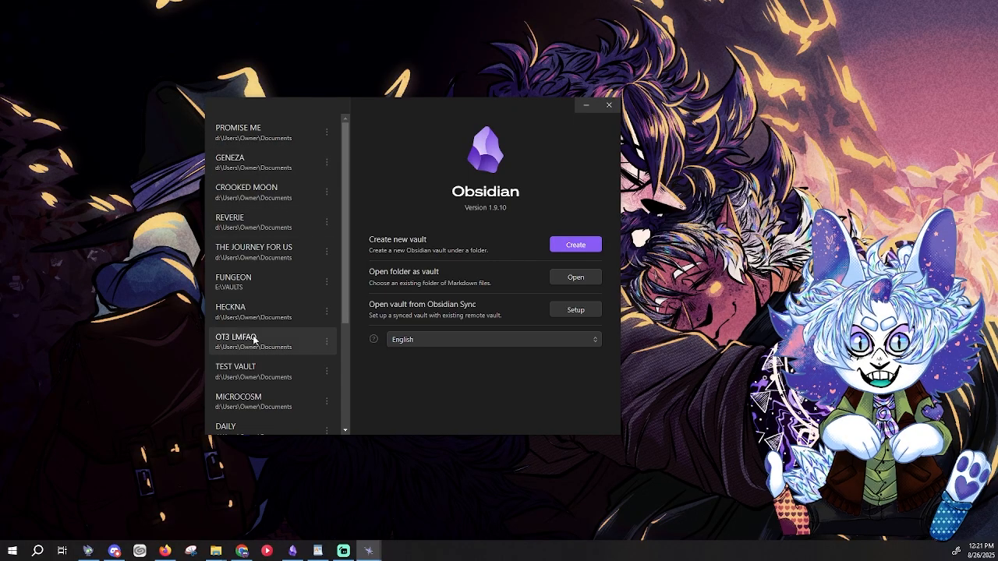
{"action": "scroll", "coordinate": [256, 243], "scroll_direction": "down", "scroll_amount": 2}
{"action": "scroll", "coordinate": [265, 351], "scroll_direction": "down", "scroll_amount": 1}
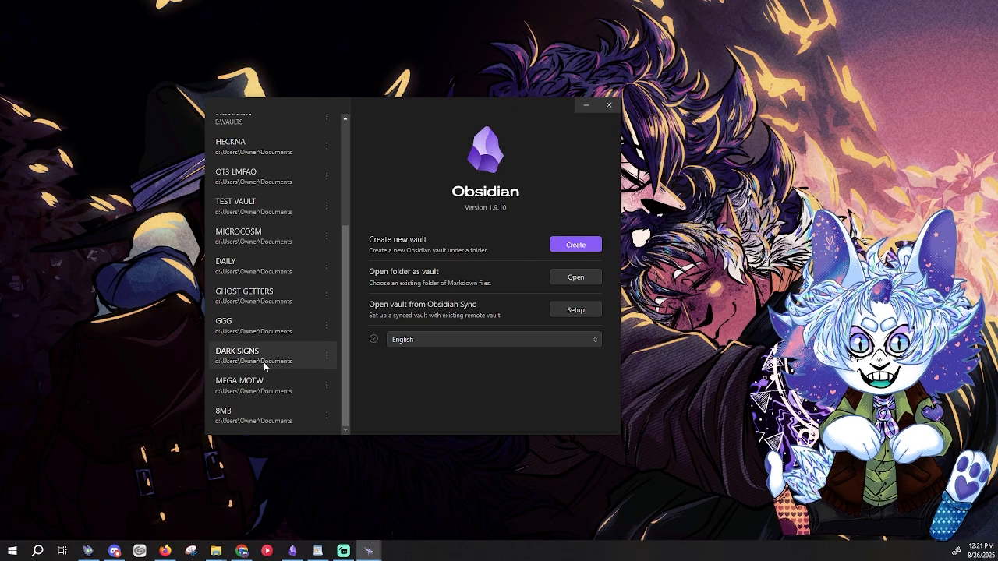
{"action": "scroll", "coordinate": [238, 305], "scroll_direction": "up", "scroll_amount": 2}
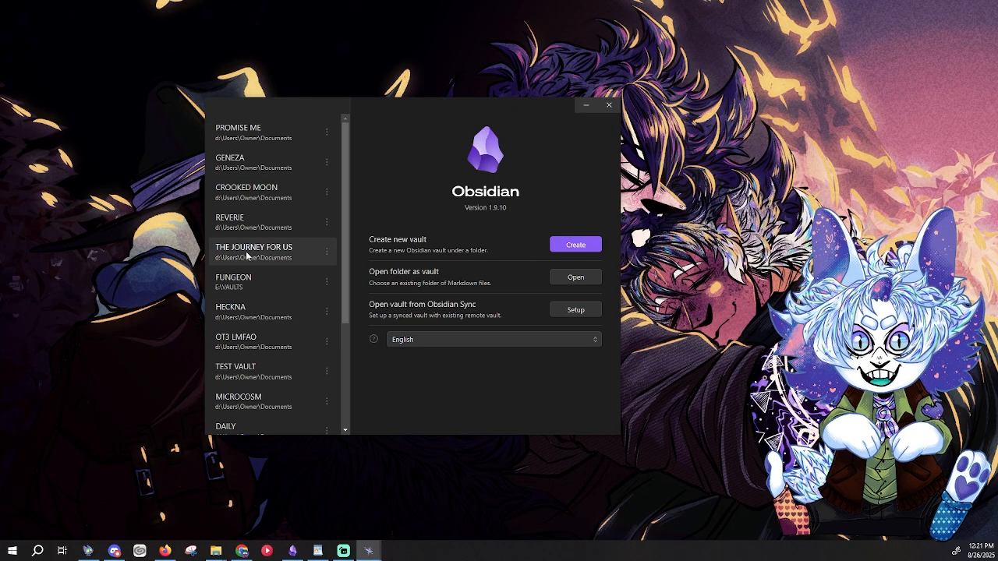
{"action": "scroll", "coordinate": [265, 230], "scroll_direction": "down", "scroll_amount": 2}
{"action": "scroll", "coordinate": [263, 244], "scroll_direction": "up", "scroll_amount": 2}
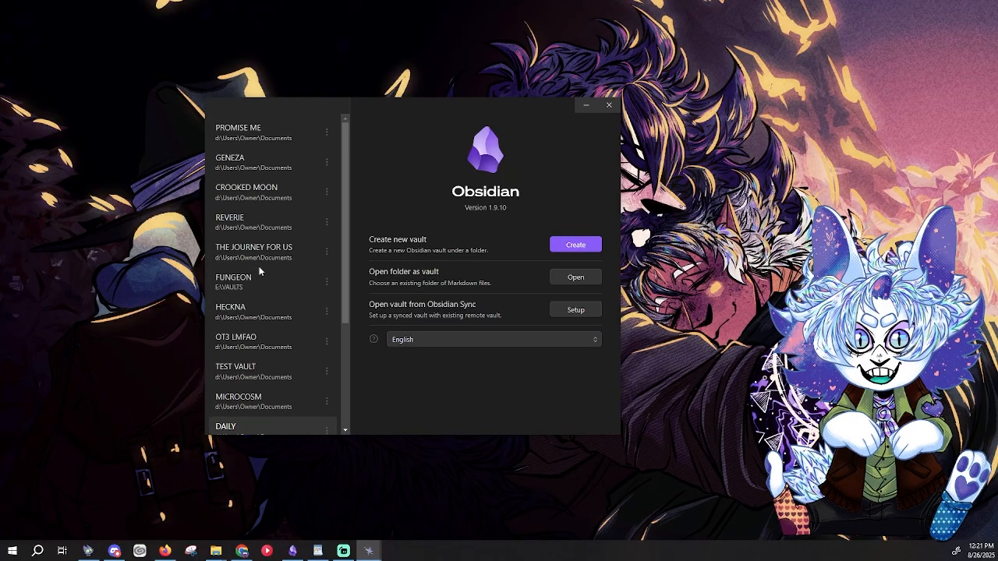
Step: Create a new local vault named "WOW ANOTHER TEST VAULT" in d:\Users\Owner\Documents
{"action": "left_click", "coordinate": [575, 245]}
{"action": "left_click", "coordinate": [557, 281]}
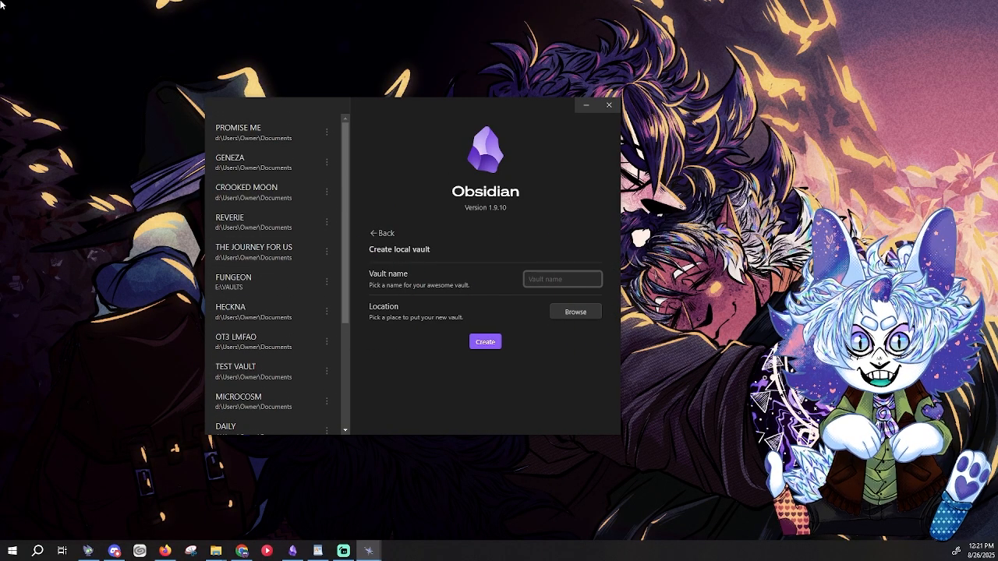
{"action": "type", "text": "WOW ANO"}
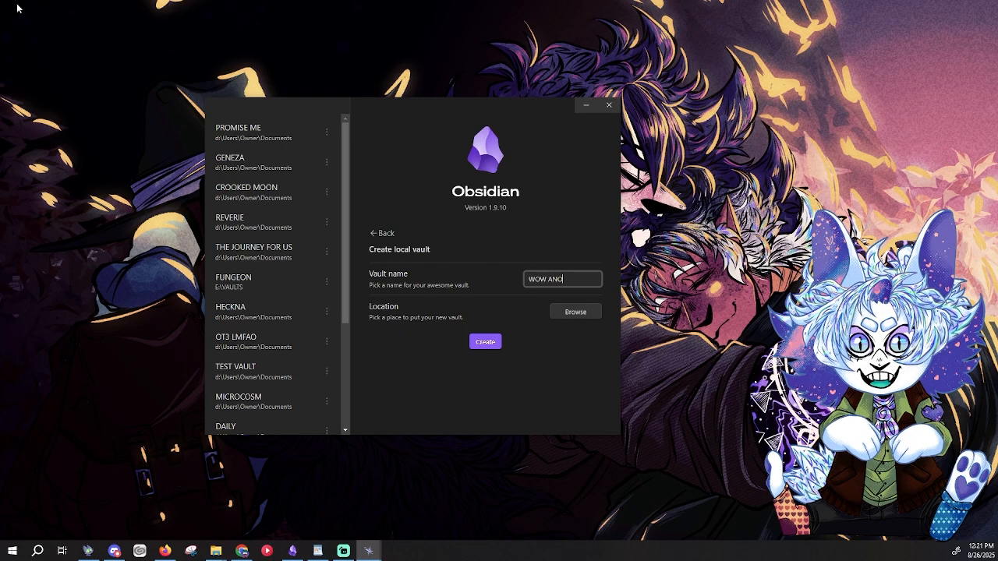
{"action": "type", "text": "THER TEST VAULT"}
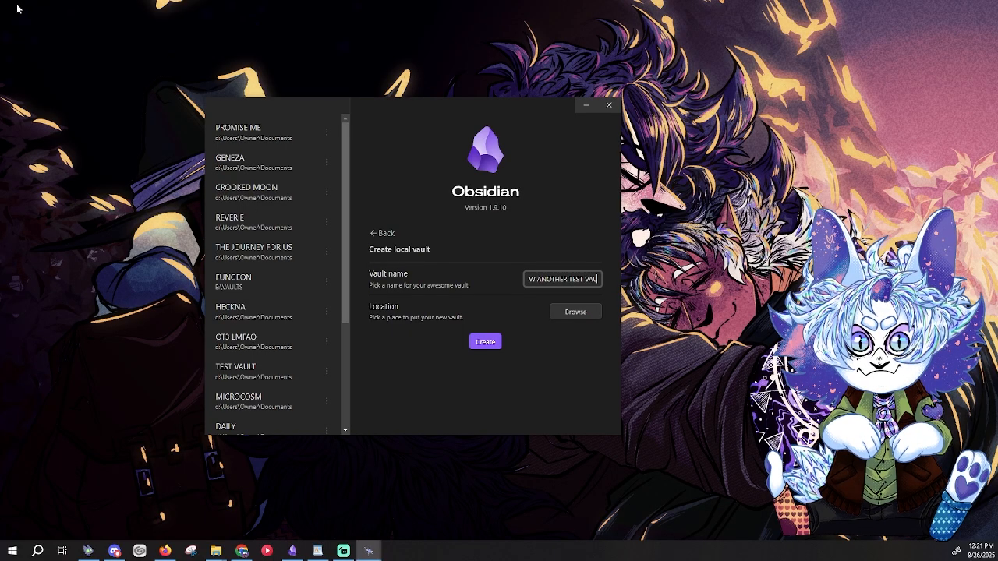
{"action": "left_click", "coordinate": [584, 312]}
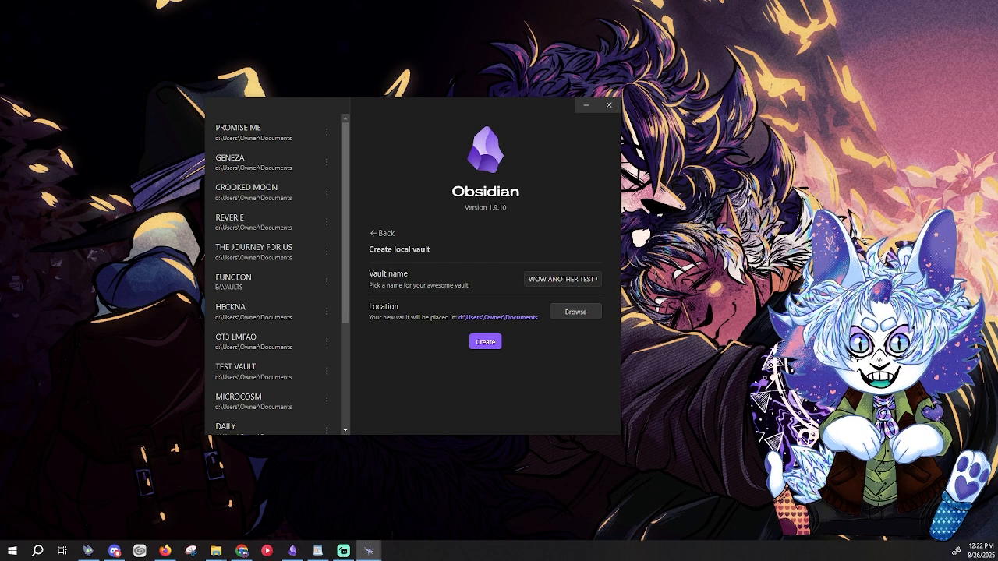
{"action": "left_click", "coordinate": [485, 341]}
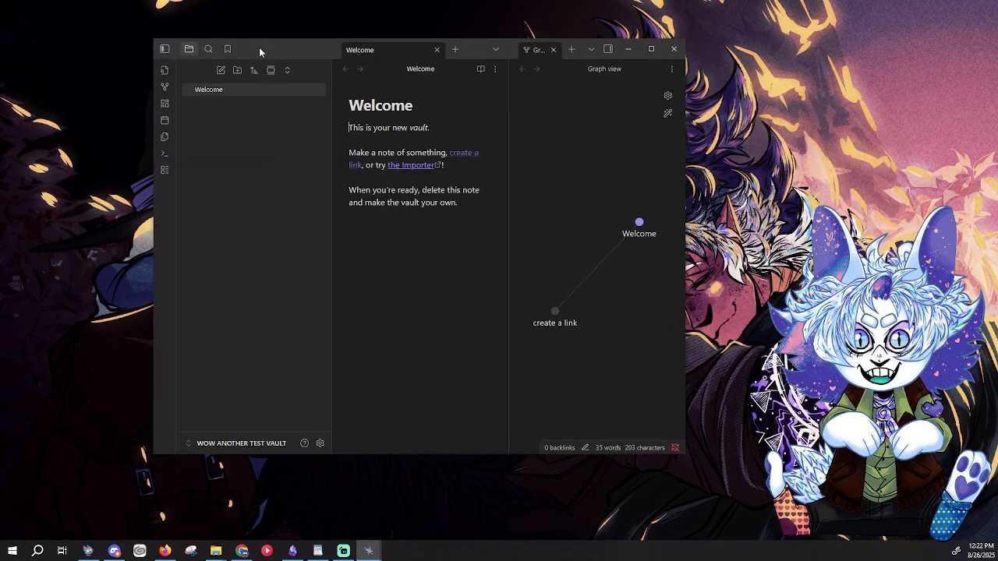
Step: Widen and reposition the new vault's window, and close the Graph view
{"action": "left_click_drag", "start_coordinate": [258, 49], "coordinate": [270, 67]}
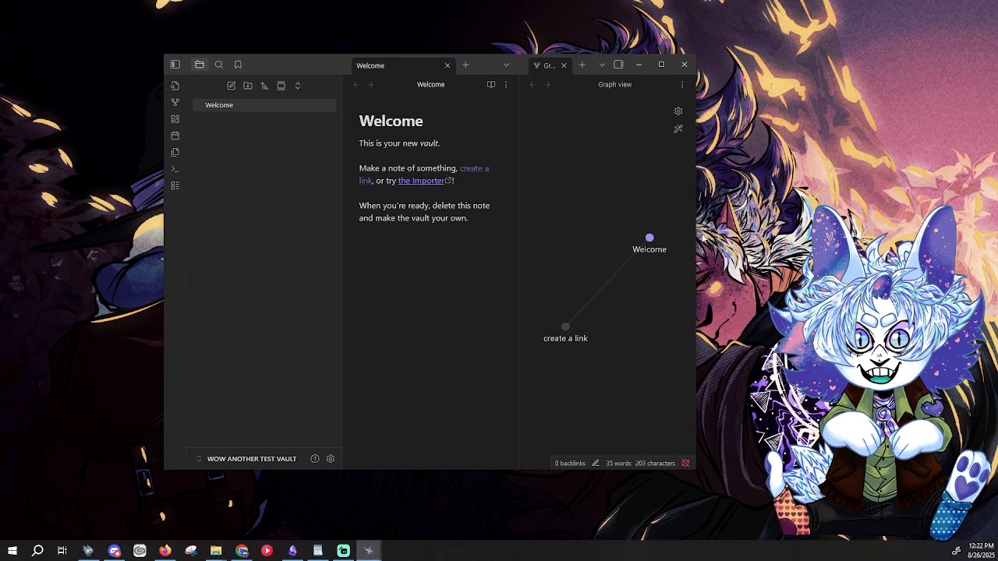
{"action": "left_click_drag", "start_coordinate": [696, 252], "coordinate": [885, 242]}
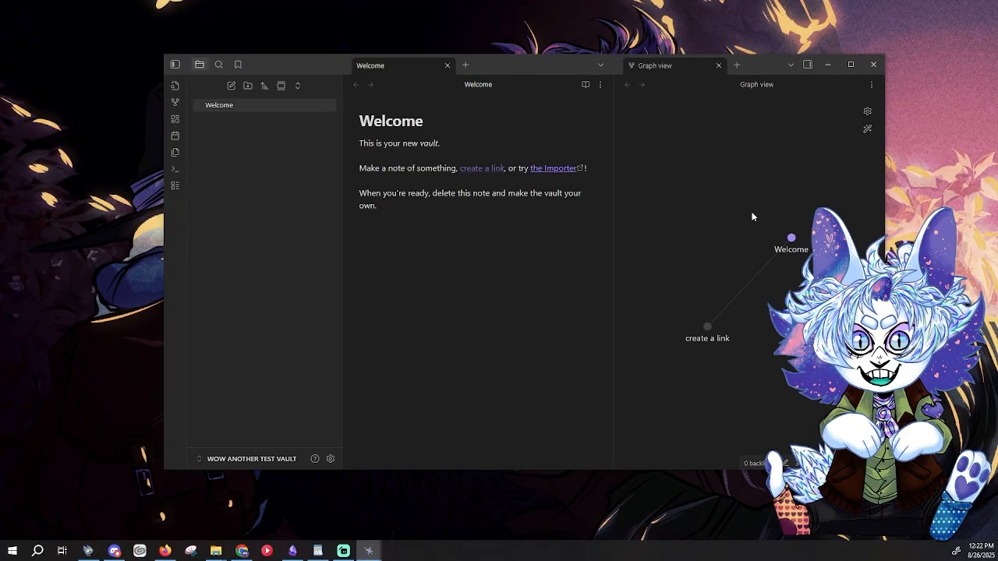
{"action": "left_click_drag", "start_coordinate": [541, 62], "coordinate": [395, 39]}
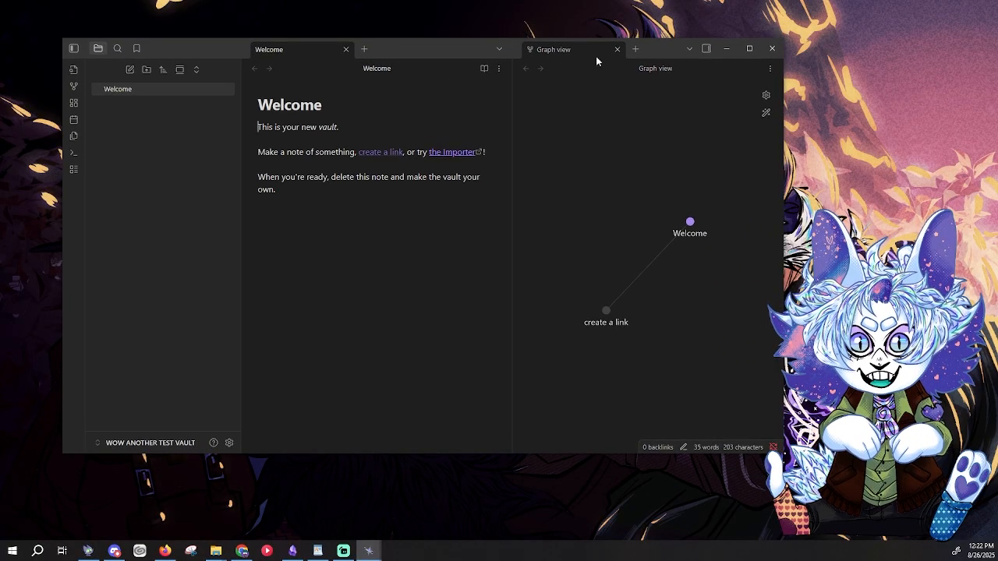
{"action": "left_click", "coordinate": [616, 49]}
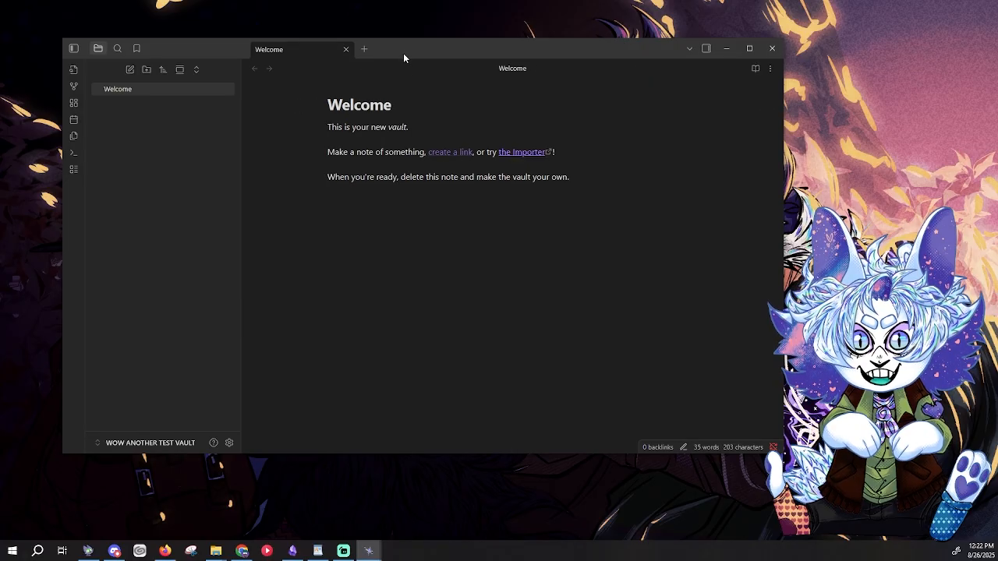
{"action": "left_click_drag", "start_coordinate": [404, 46], "coordinate": [394, 59]}
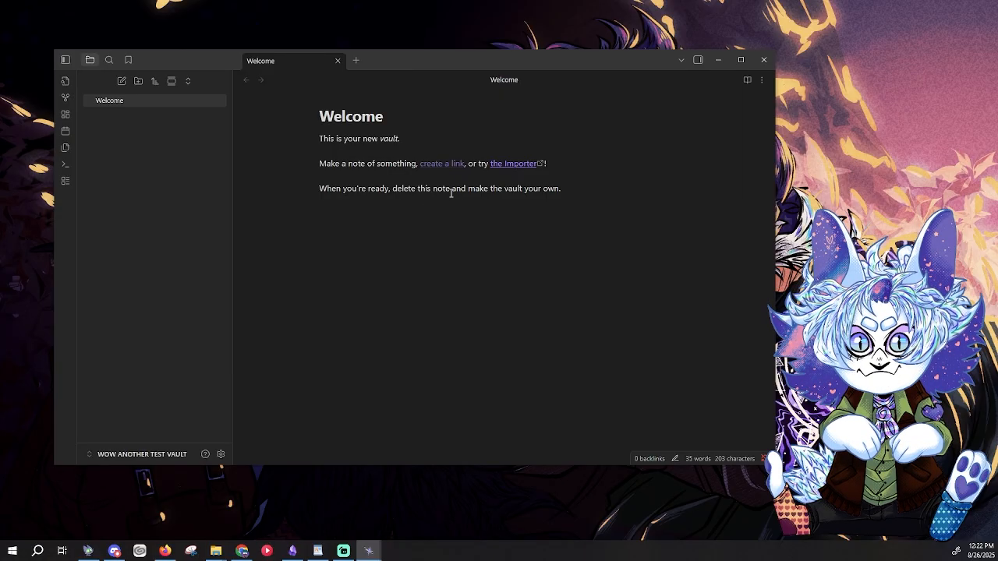
Step: Erase all the body text of the Welcome note and close the note
{"action": "left_click_drag", "start_coordinate": [590, 192], "coordinate": [270, 124]}
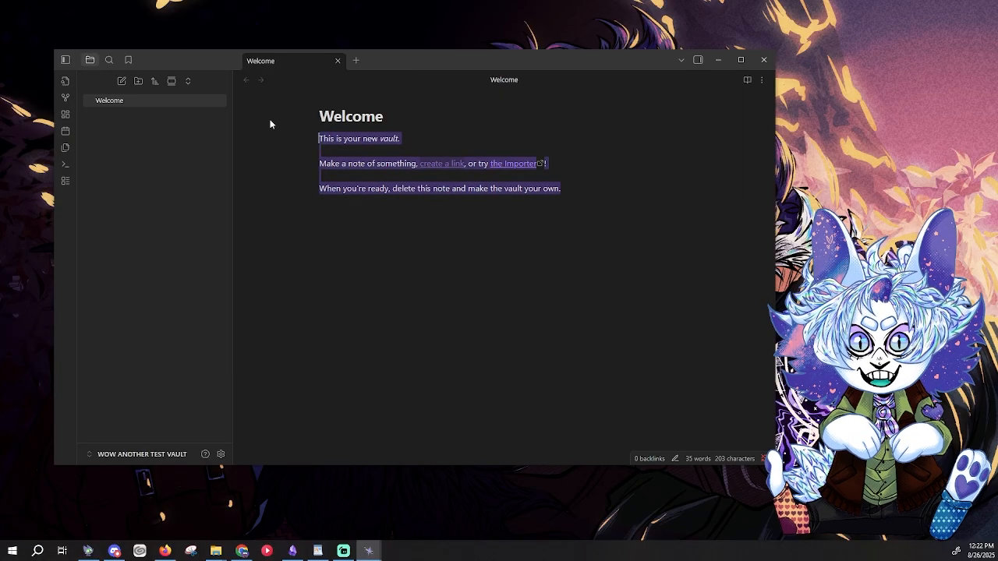
{"action": "key", "text": "BackSpace"}
{"action": "left_click", "coordinate": [337, 61]}
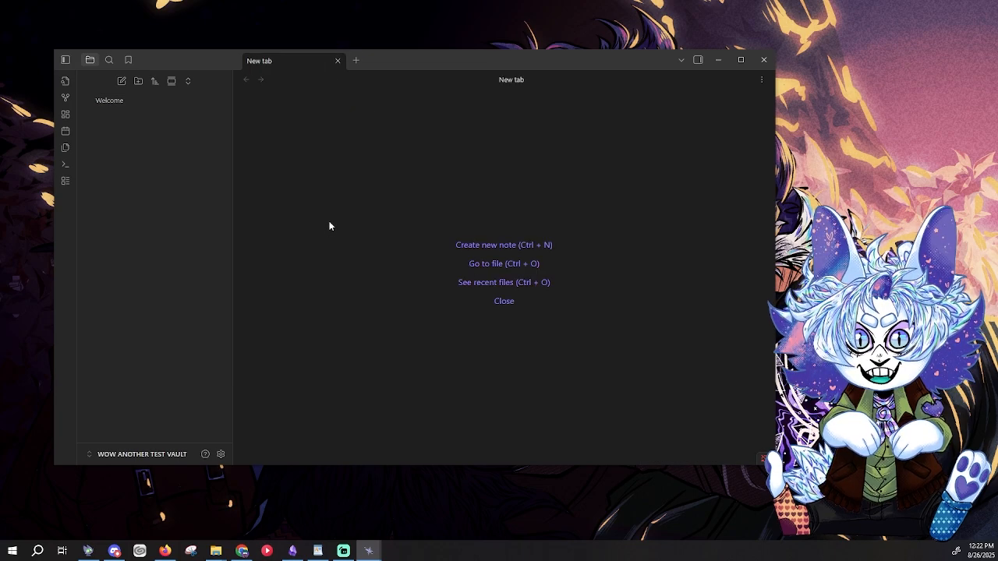
{"action": "key", "text": "alt+Tab"}
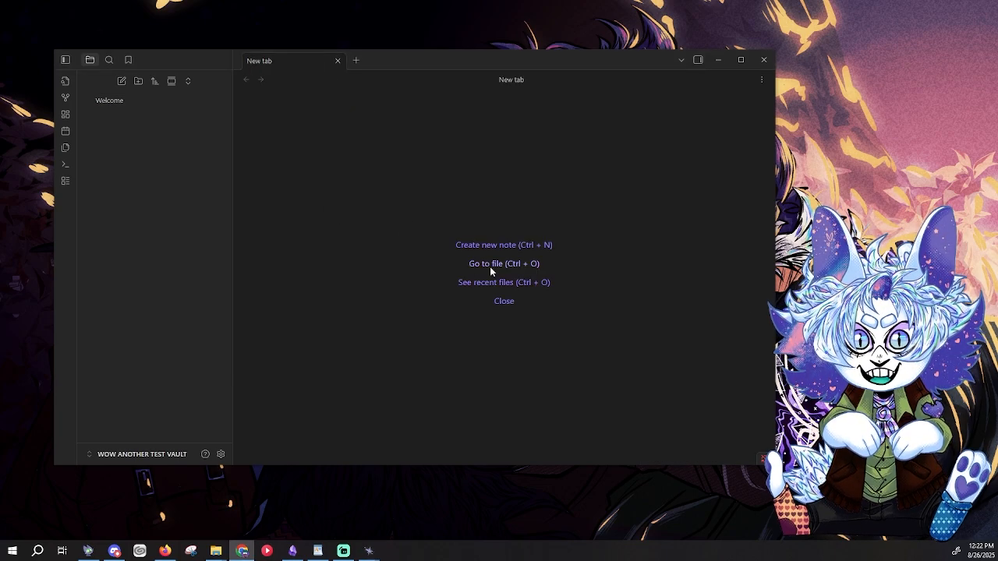
{"action": "left_click", "coordinate": [370, 166]}
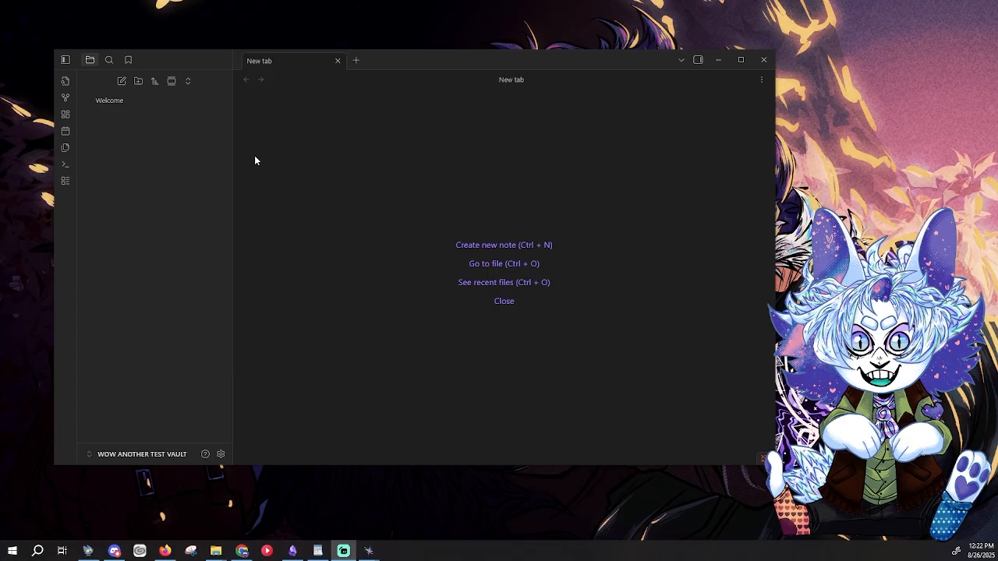
{"action": "left_click", "coordinate": [143, 91]}
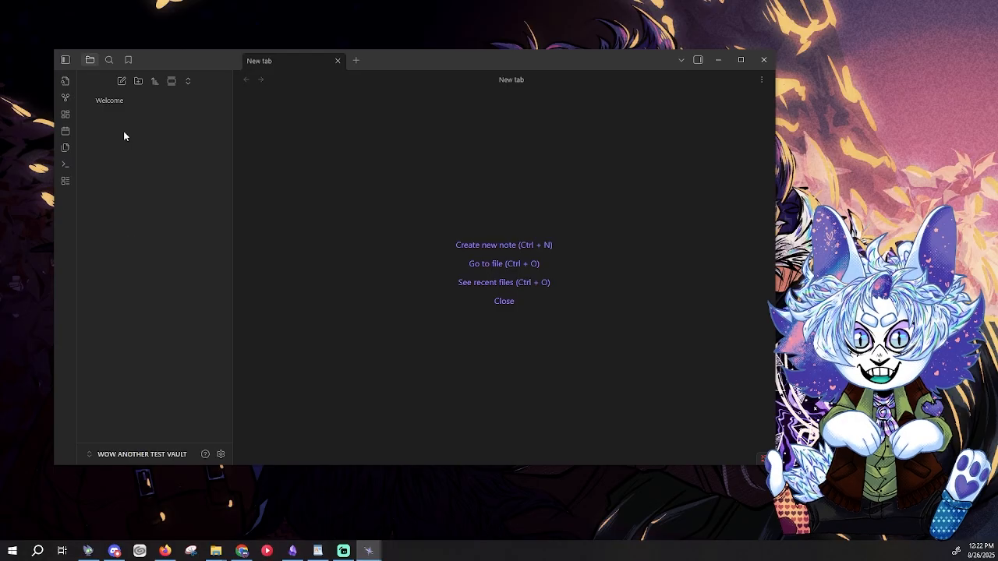
Step: Create a new note and replace its default title with "THE BEST SANDWICH EVER"
{"action": "left_click", "coordinate": [122, 81]}
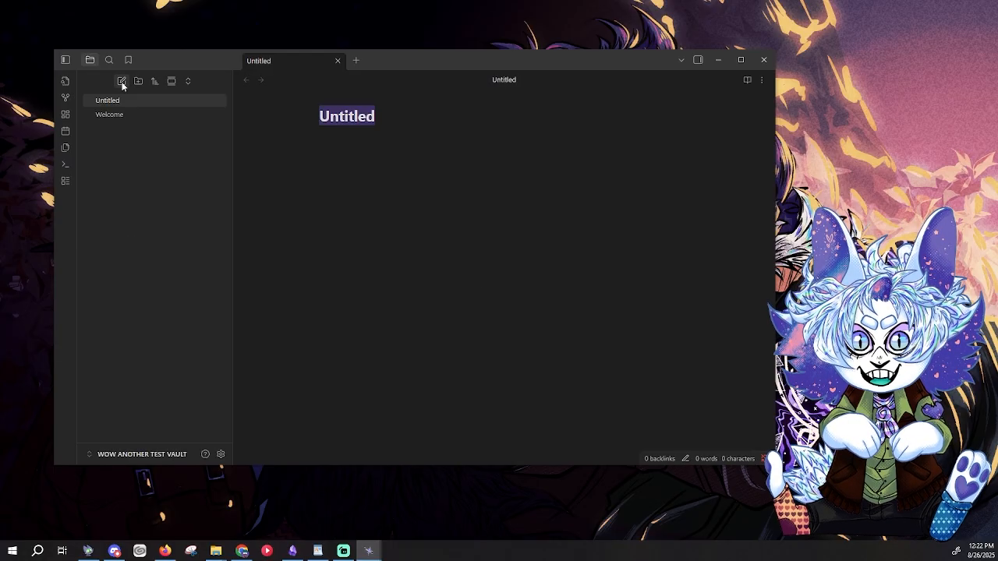
{"action": "left_click", "coordinate": [378, 119]}
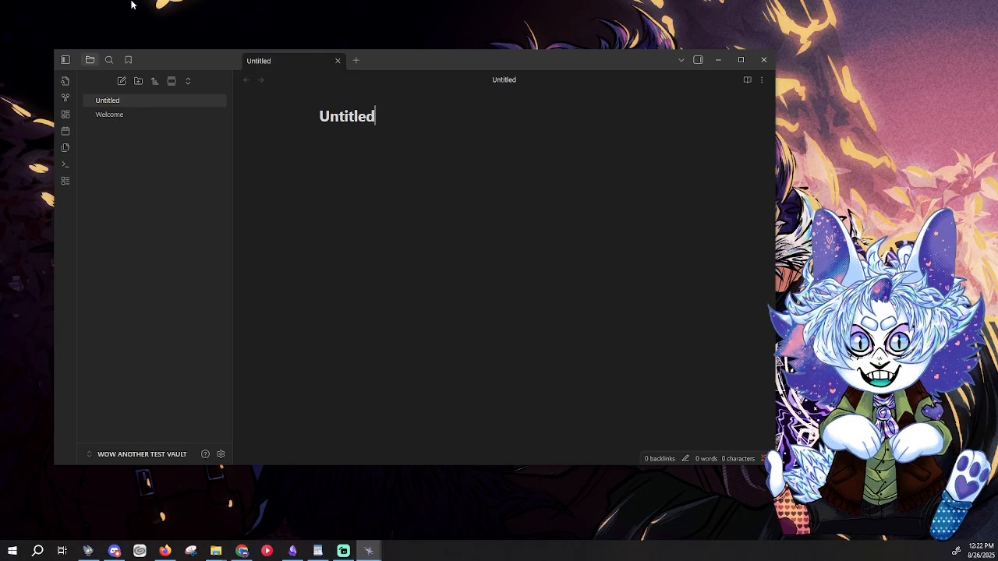
{"action": "key", "text": "BackSpace"}
{"action": "key", "text": "BackSpace"}
{"action": "key", "text": "BackSpace"}
{"action": "key", "text": "BackSpace"}
{"action": "key", "text": "BackSpace"}
{"action": "key", "text": "BackSpace"}
{"action": "key", "text": "BackSpace"}
{"action": "key", "text": "BackSpace"}
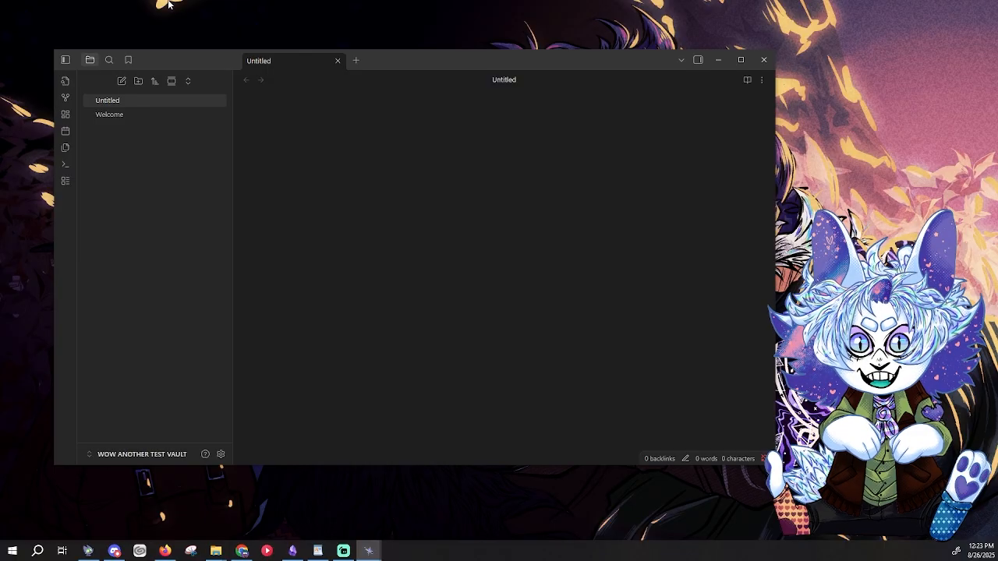
{"action": "type", "text": "THE VES"}
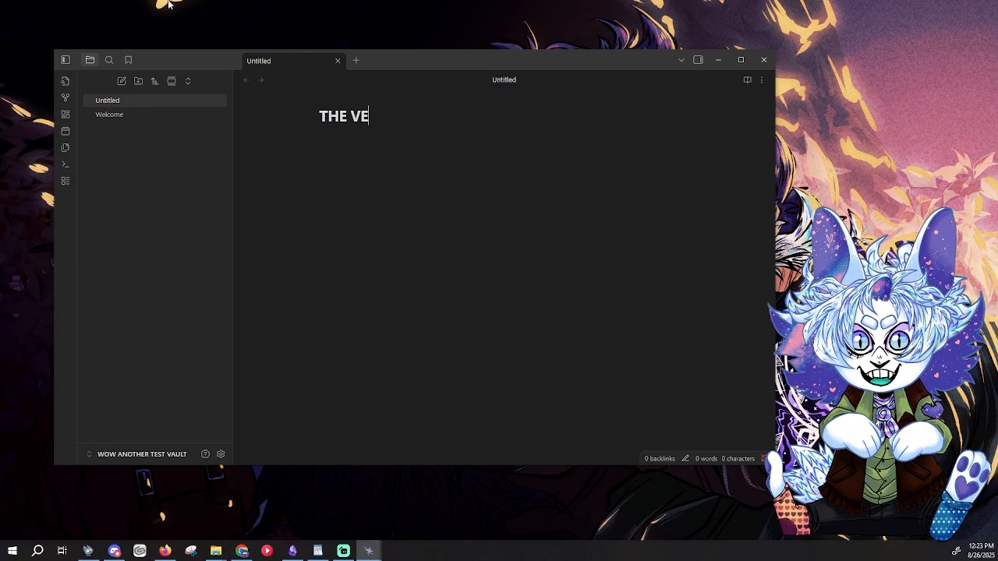
{"action": "key", "text": "BackSpace"}
{"action": "key", "text": "BackSpace"}
{"action": "key", "text": "BackSpace"}
{"action": "key", "text": "BackSpace"}
{"action": "type", "text": "BEST"}
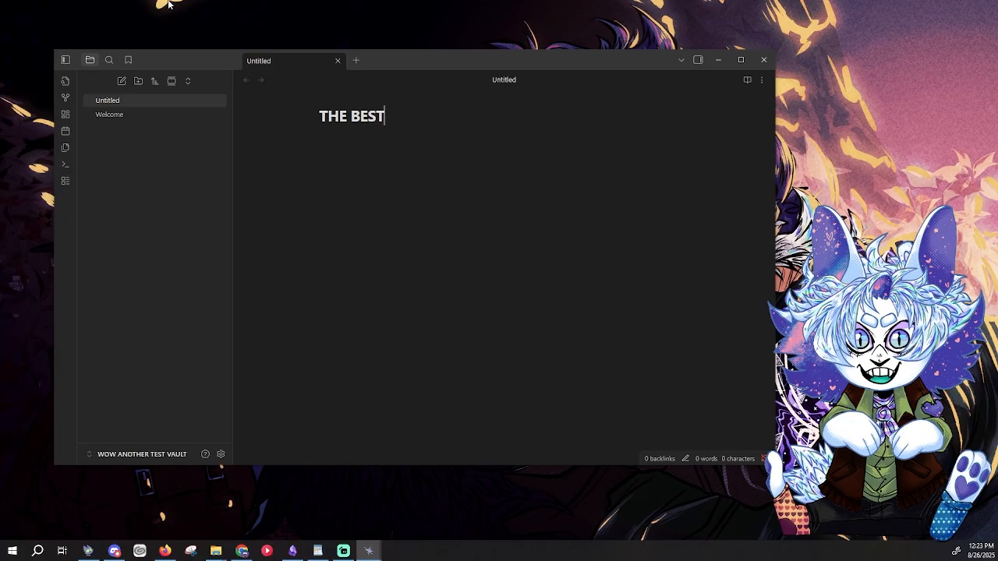
{"action": "type", "text": " SANDW"}
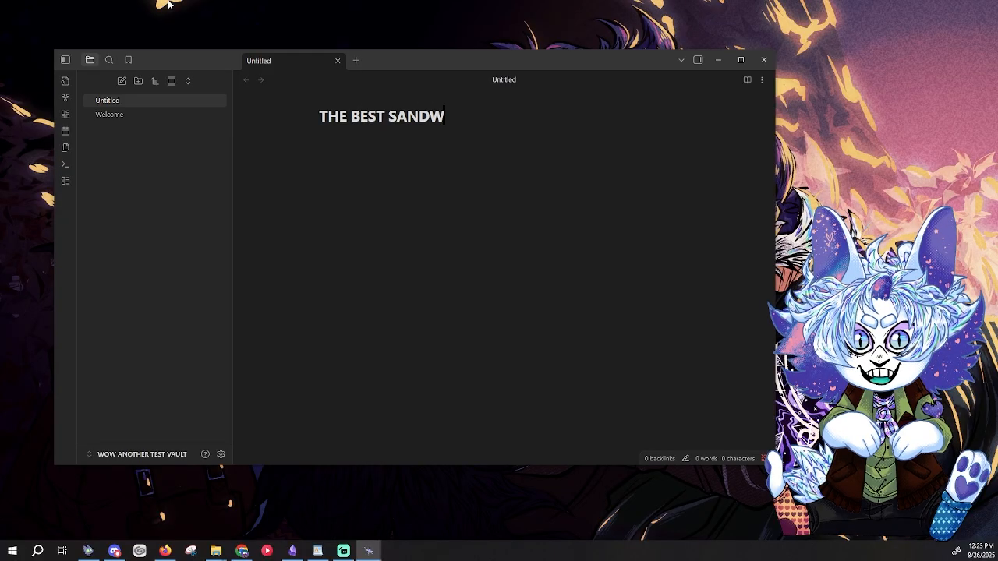
{"action": "type", "text": "ICH EVE"}
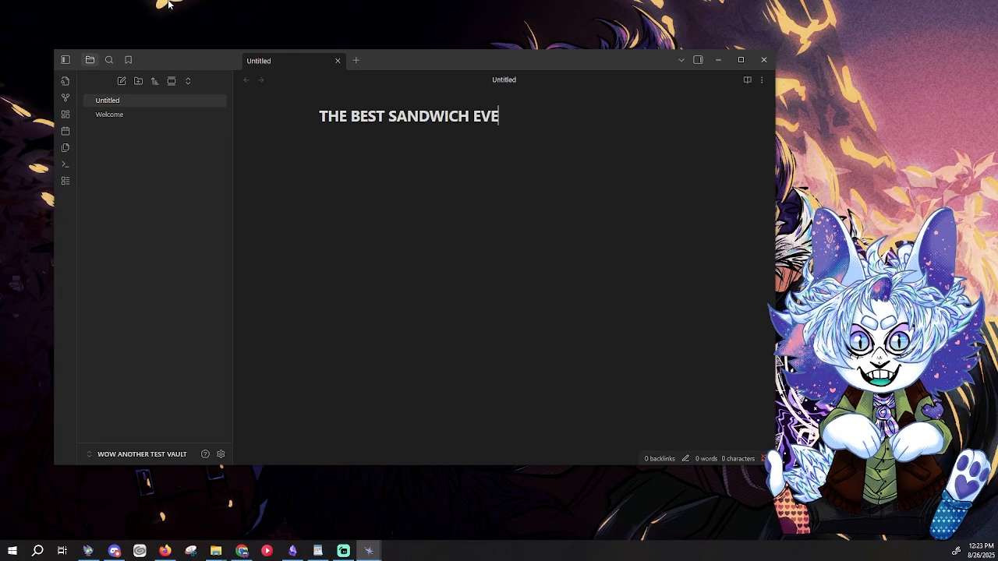
{"action": "type", "text": "R."}
{"action": "key", "text": "BackSpace"}
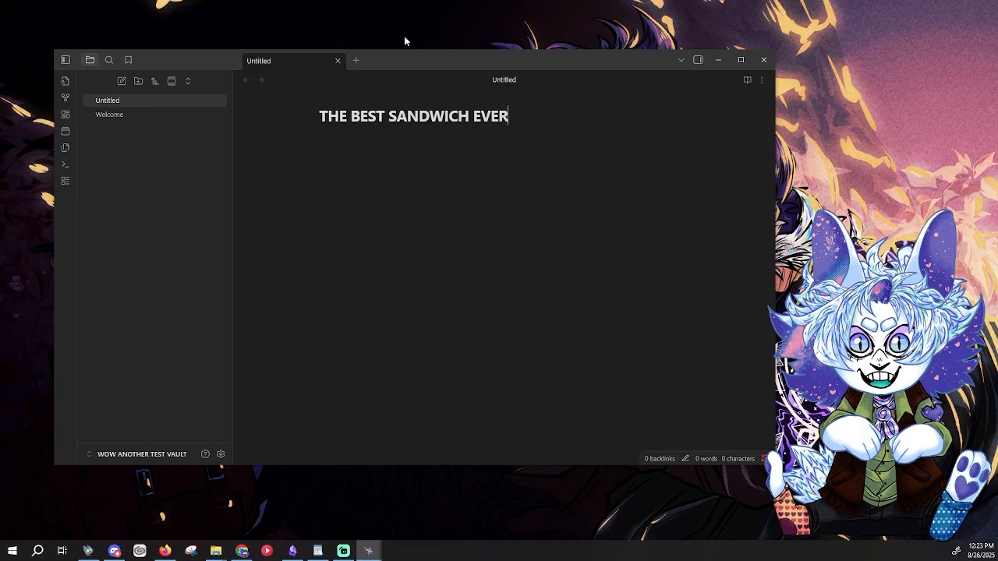
{"action": "key", "text": "Return"}
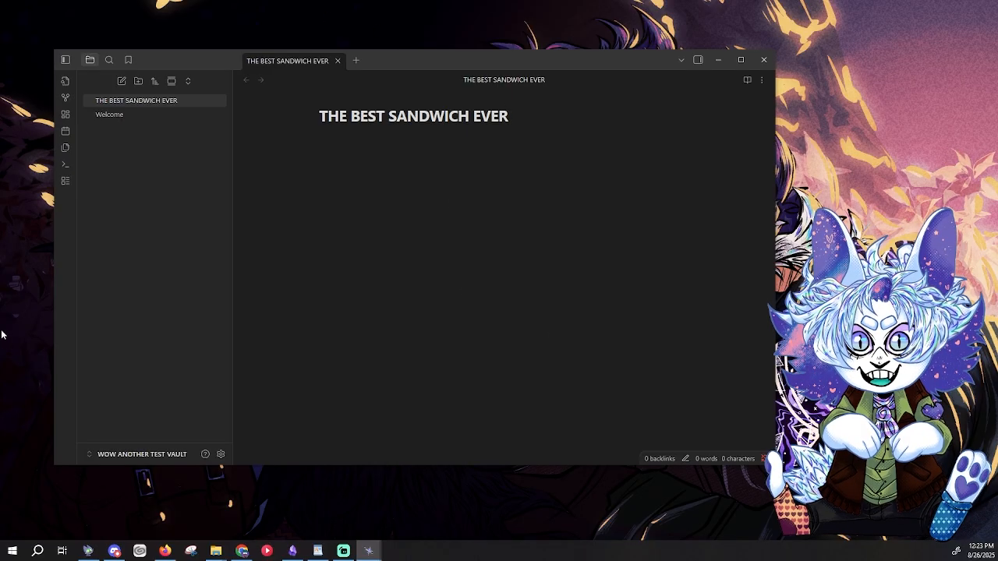
Step: Delete the Welcome note from the vault
{"action": "left_click", "coordinate": [143, 117]}
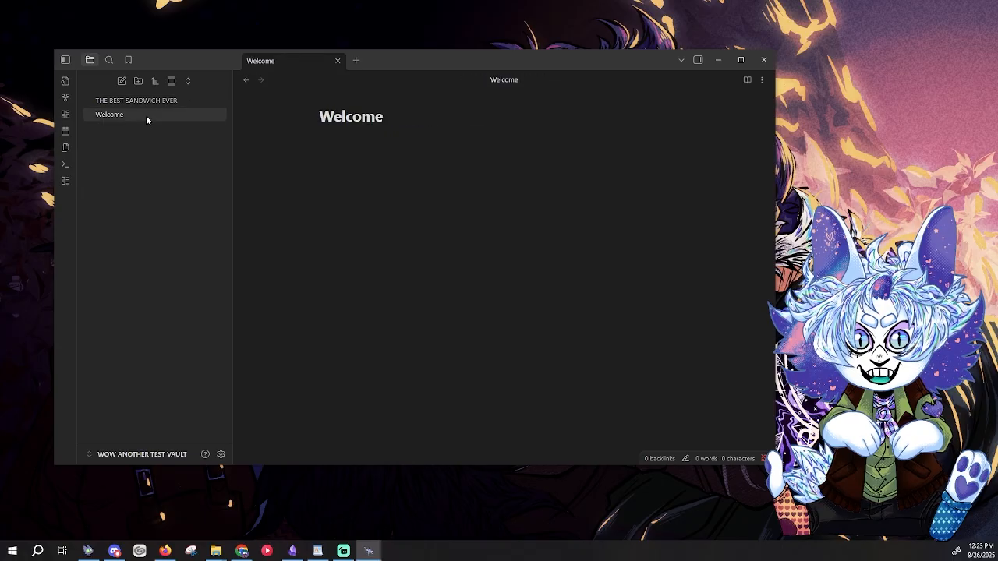
{"action": "right_click", "coordinate": [146, 116]}
{"action": "left_click", "coordinate": [191, 343]}
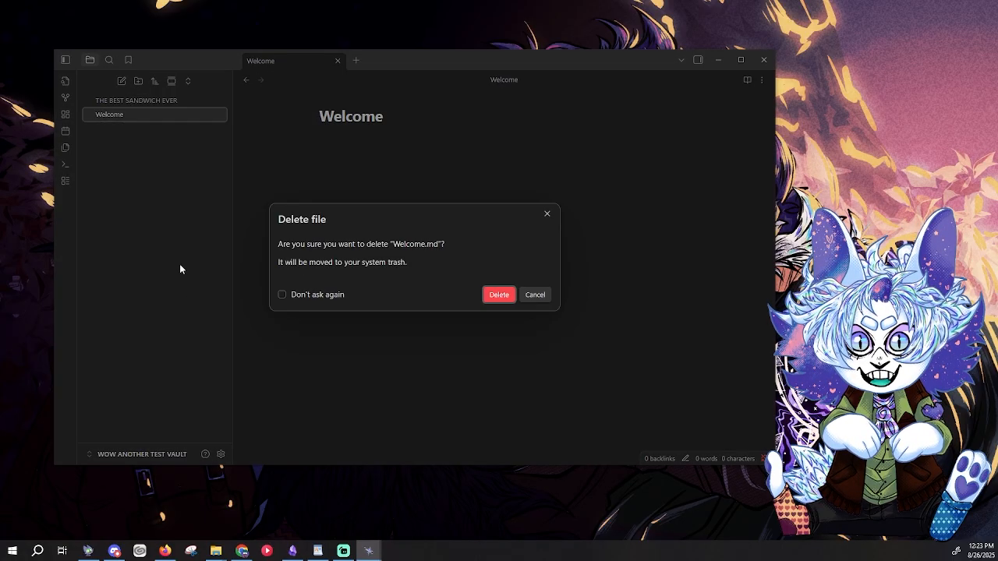
{"action": "left_click", "coordinate": [361, 291]}
{"action": "left_click", "coordinate": [511, 295]}
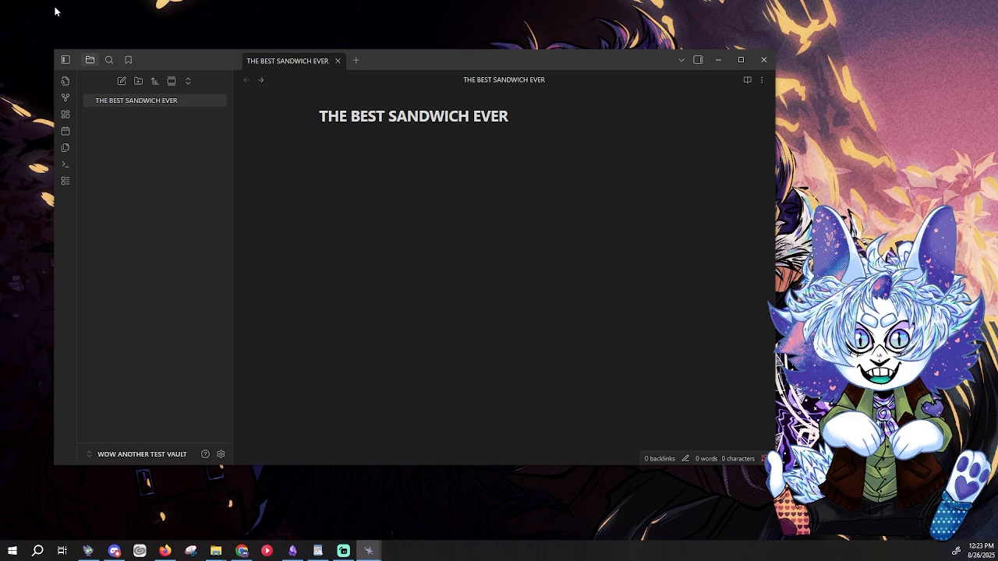
Step: Write "Yippee yahoo." in the body of the sandwich note and insert the bagel sandwich picture after it
{"action": "type", "text": "Yippee yahp"}
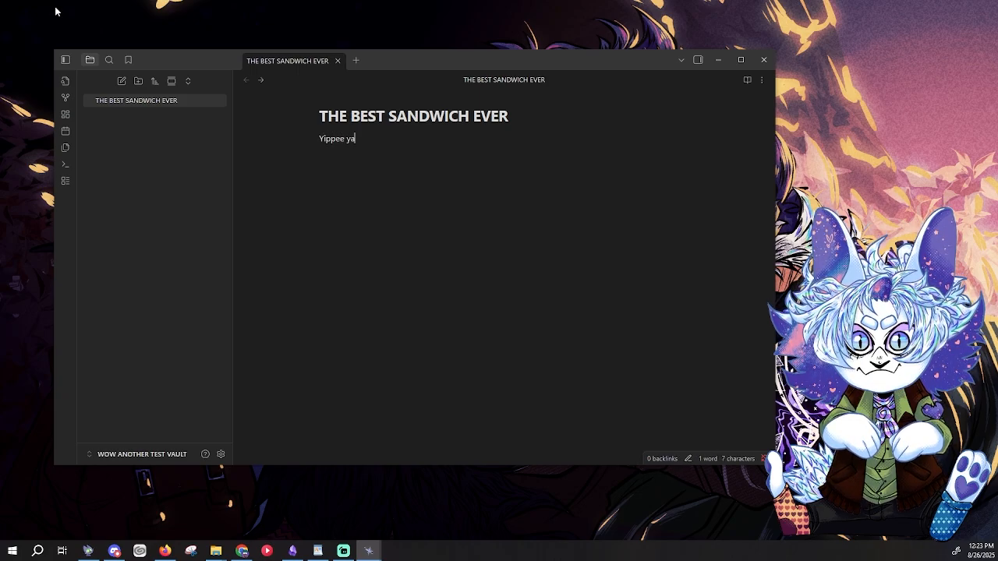
{"action": "type", "text": "oo."}
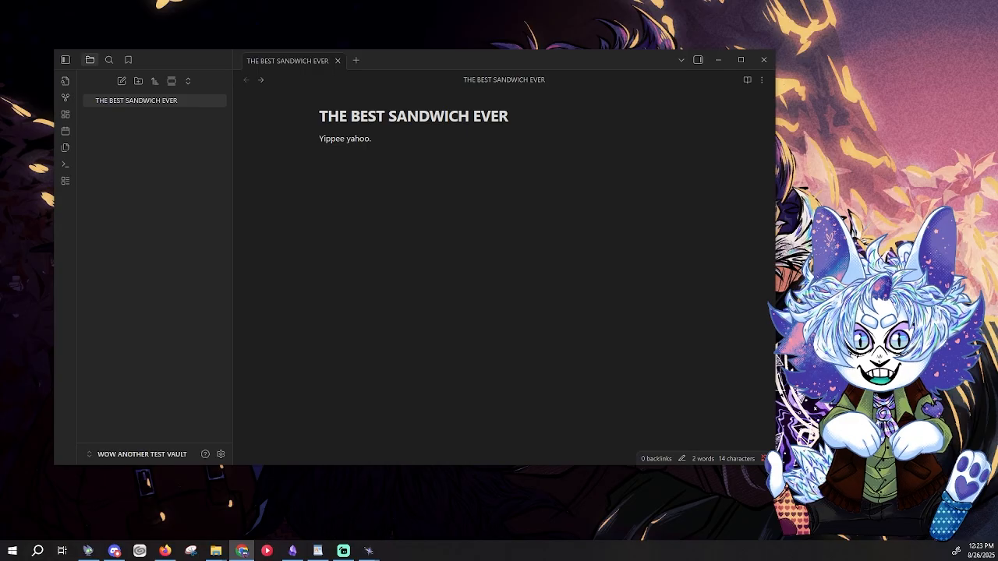
{"action": "left_click_drag", "start_coordinate": [620, 257], "coordinate": [438, 256]}
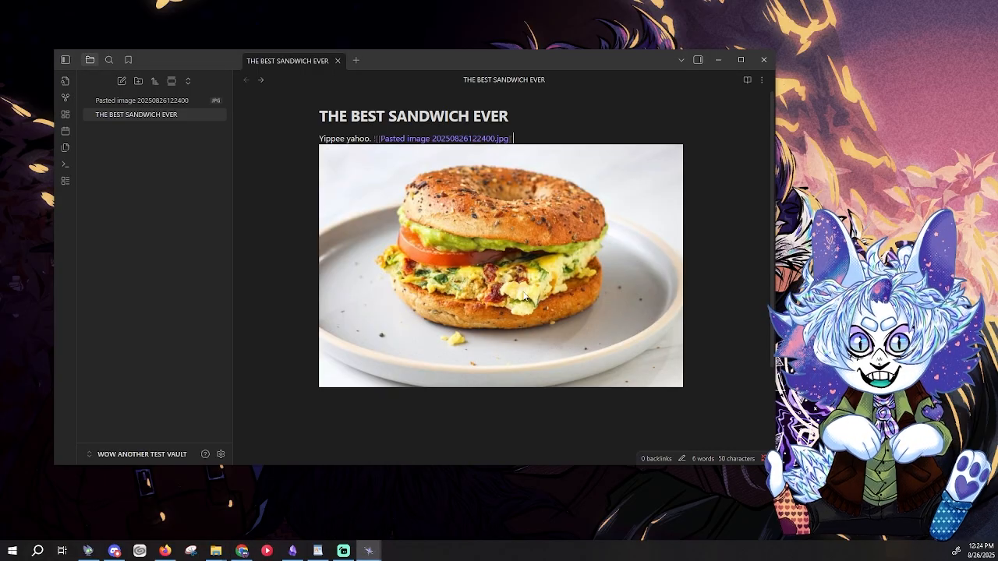
Step: Open the inserted sandwich picture's own file in the vault to view it
{"action": "left_click", "coordinate": [134, 103]}
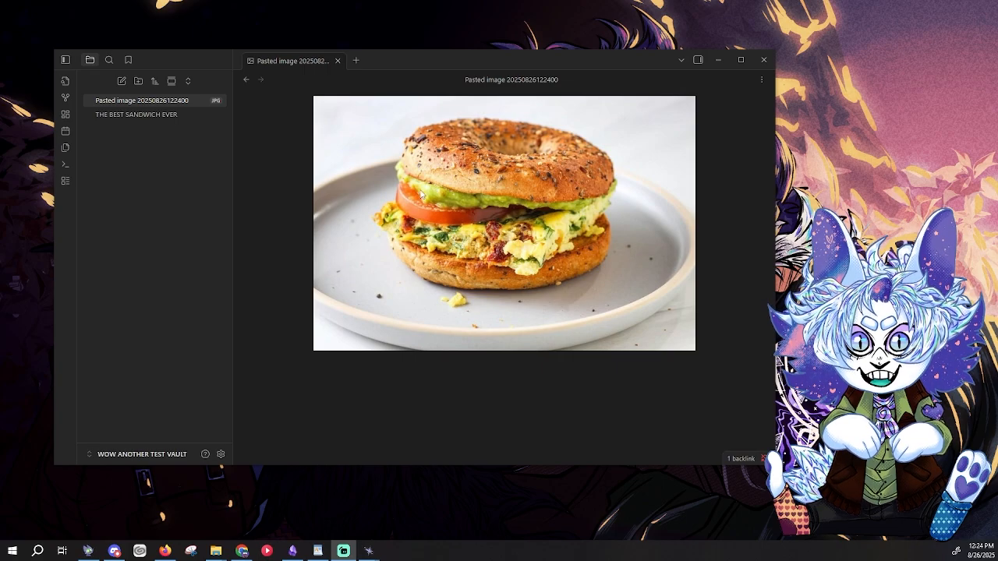
Step: Create a new folder in the vault and name it "SANDWICH STUFF"
{"action": "left_click", "coordinate": [144, 140]}
{"action": "left_click", "coordinate": [138, 81]}
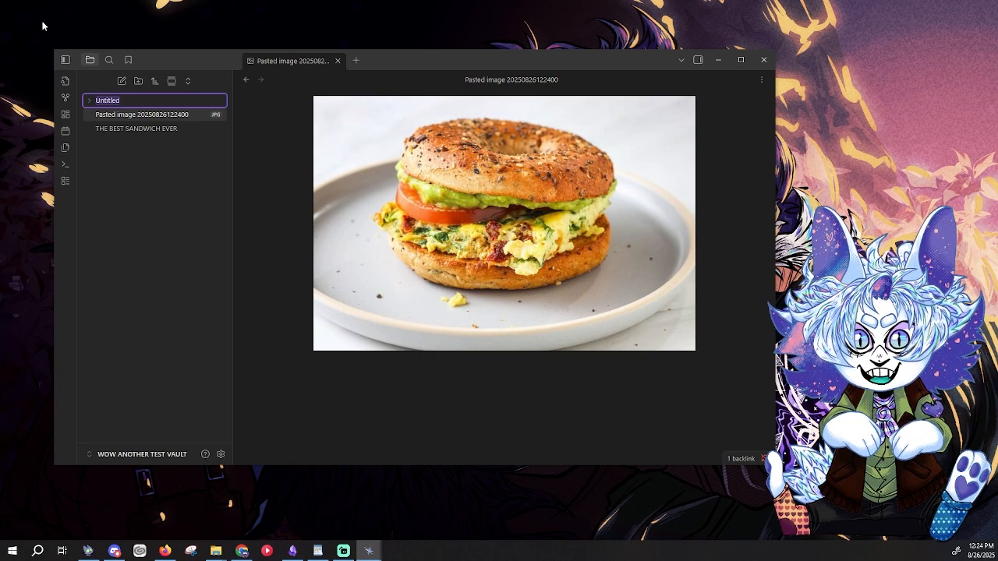
{"action": "type", "text": "SANDICH STU"}
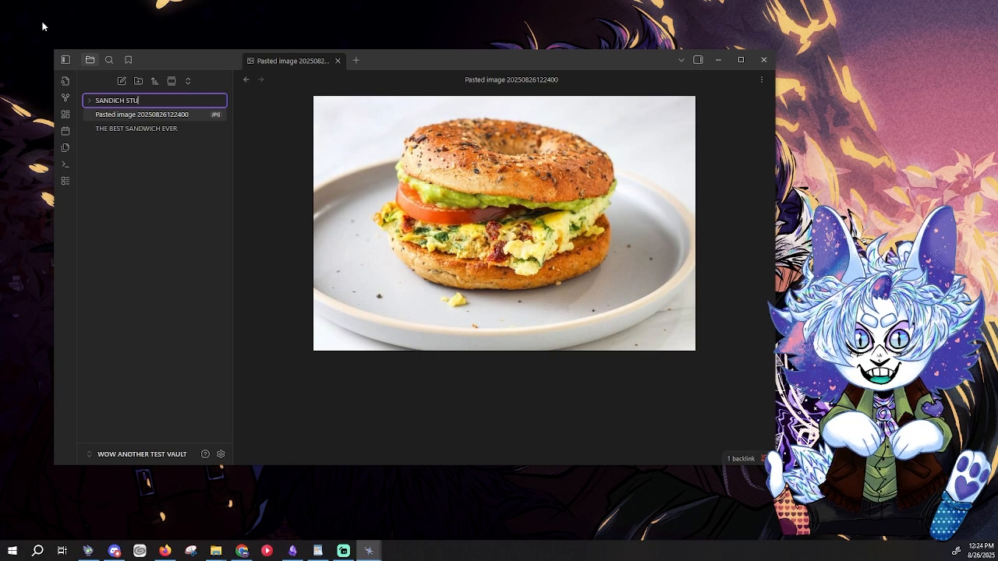
{"action": "type", "text": "T"}
{"action": "key", "text": "BackSpace"}
{"action": "key", "text": "BackSpace"}
{"action": "key", "text": "BackSpace"}
{"action": "key", "text": "BackSpace"}
{"action": "key", "text": "BackSpace"}
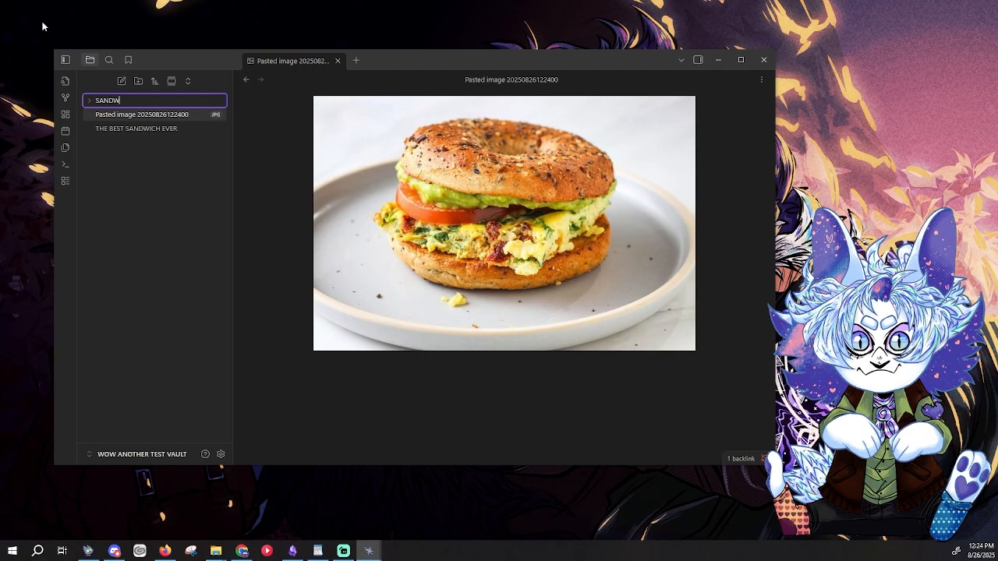
{"action": "type", "text": "WICH STUFF"}
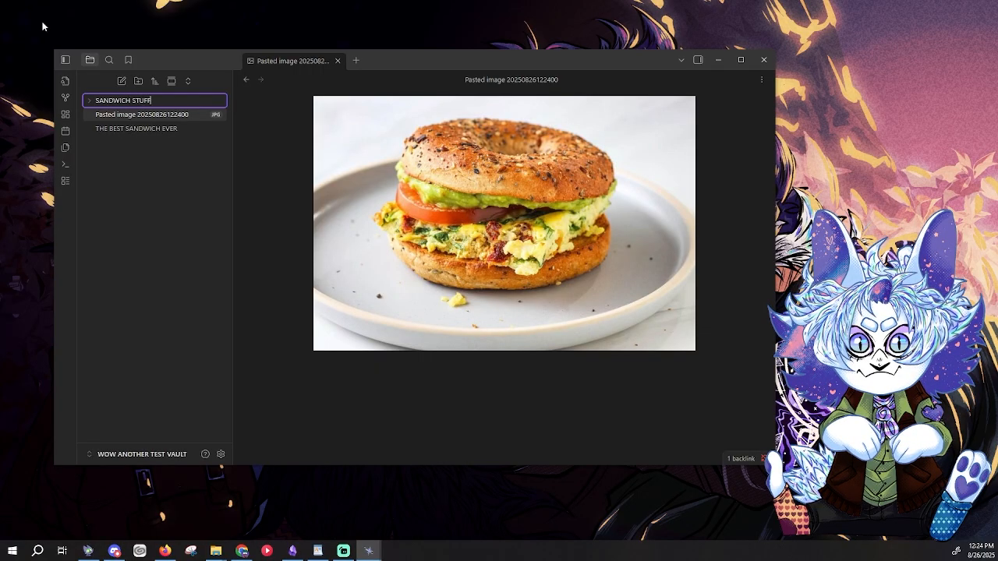
{"action": "key", "text": "Return"}
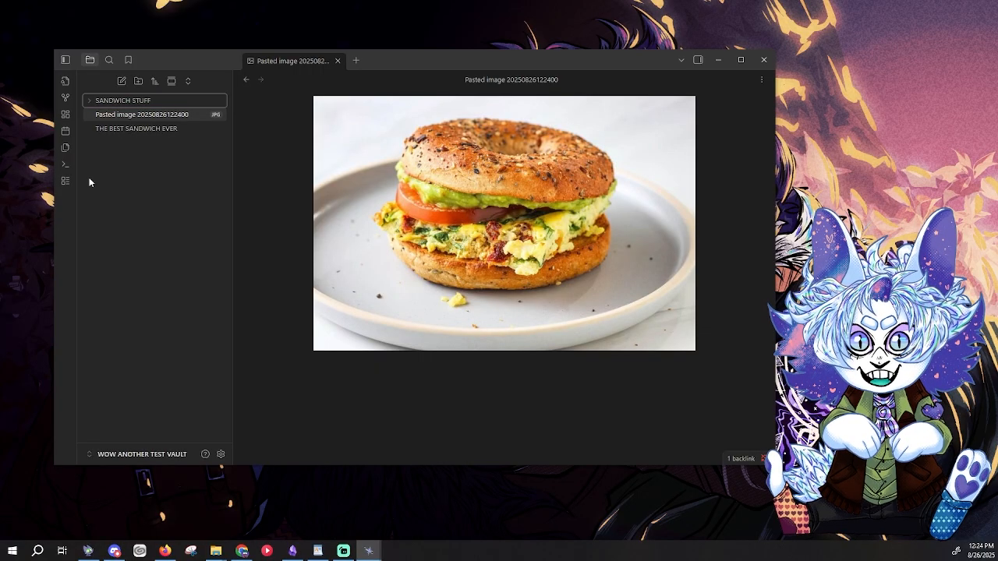
Step: Create another vault folder named "IMAGES"
{"action": "left_click", "coordinate": [138, 81]}
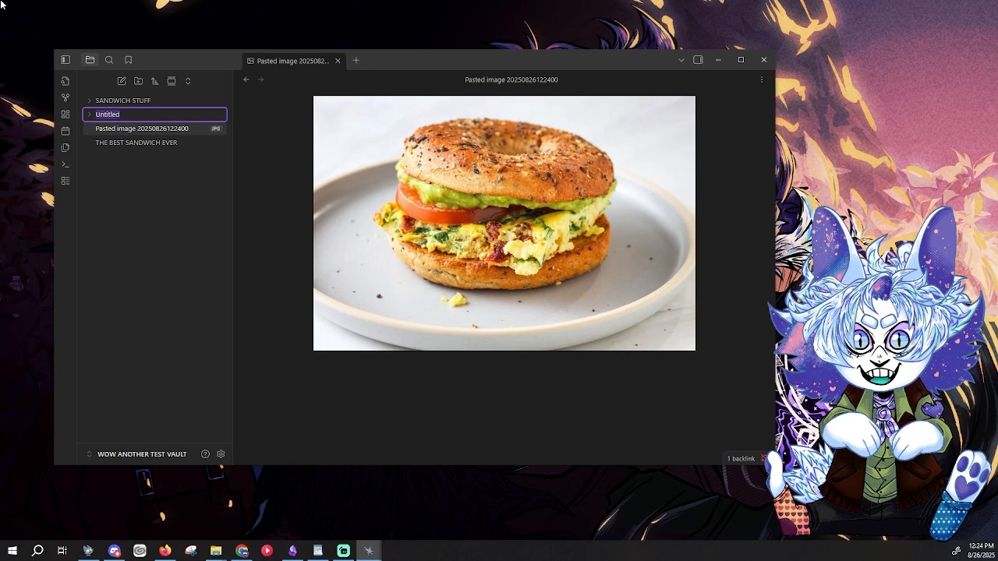
{"action": "type", "text": "IMAGES"}
{"action": "key", "text": "Return"}
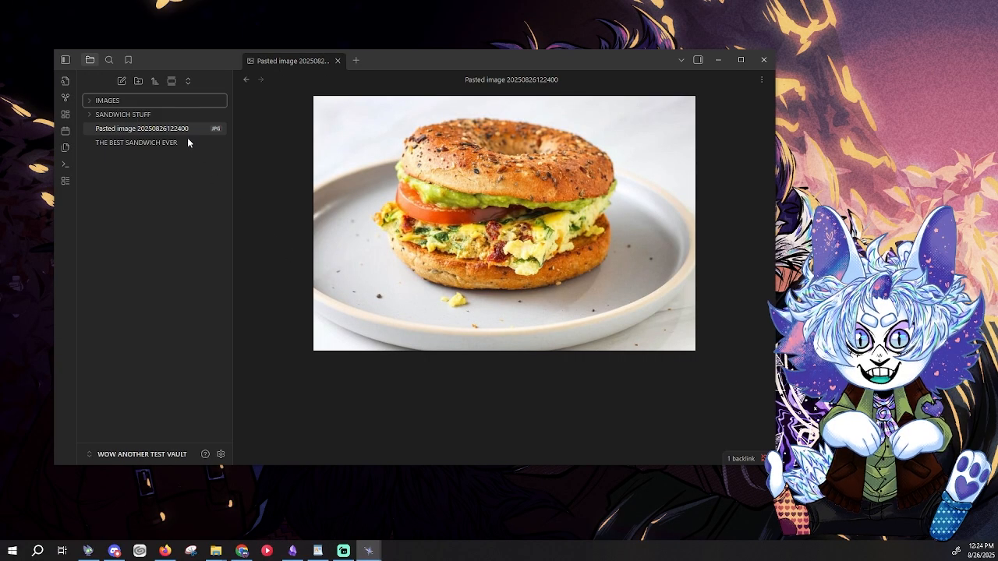
Step: Create a folder named "TEMPLATES" and move the pasted sandwich picture into the IMAGES folder
{"action": "left_click", "coordinate": [137, 82]}
{"action": "type", "text": "t"}
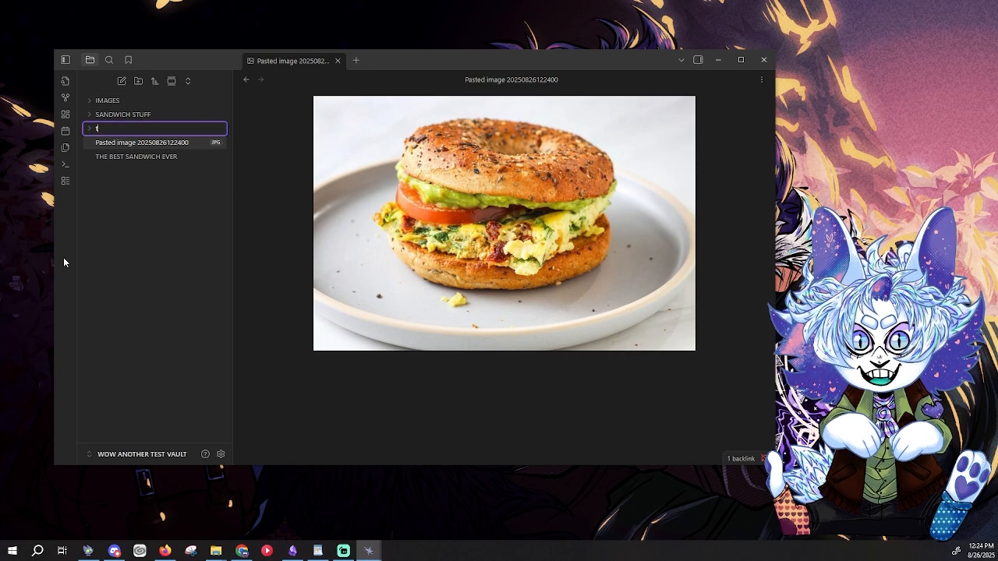
{"action": "type", "text": "emplates"}
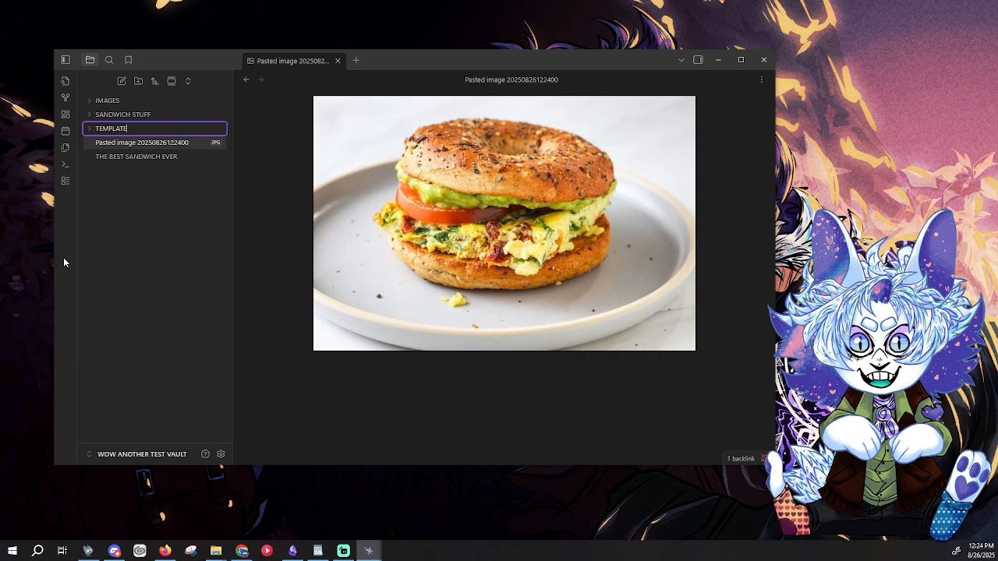
{"action": "key", "text": "Return"}
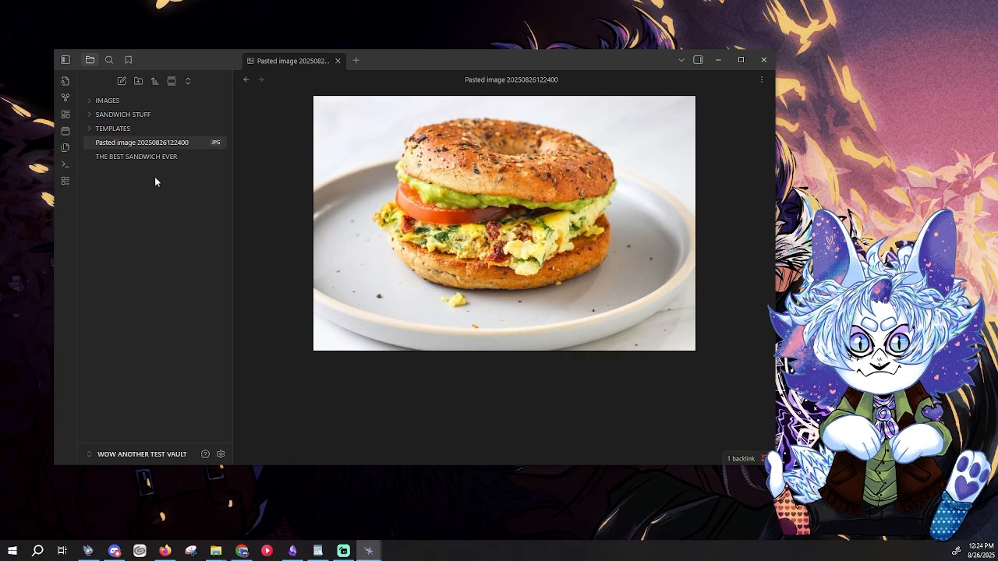
{"action": "left_click_drag", "start_coordinate": [139, 143], "coordinate": [137, 102]}
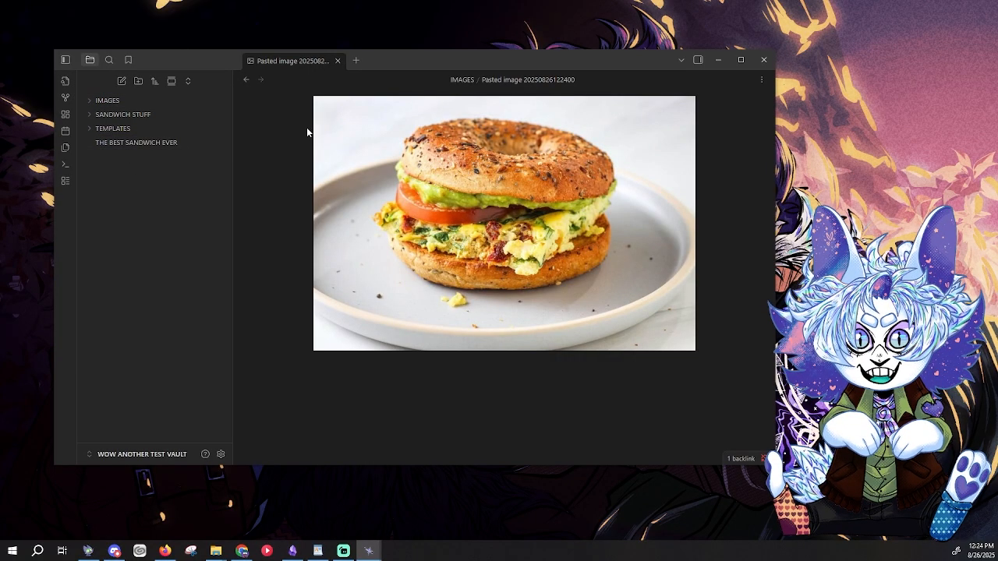
Step: Open THE BEST SANDWICH EVER note and separate its "Yippee yahoo." line from the picture with blank lines
{"action": "left_click", "coordinate": [137, 143]}
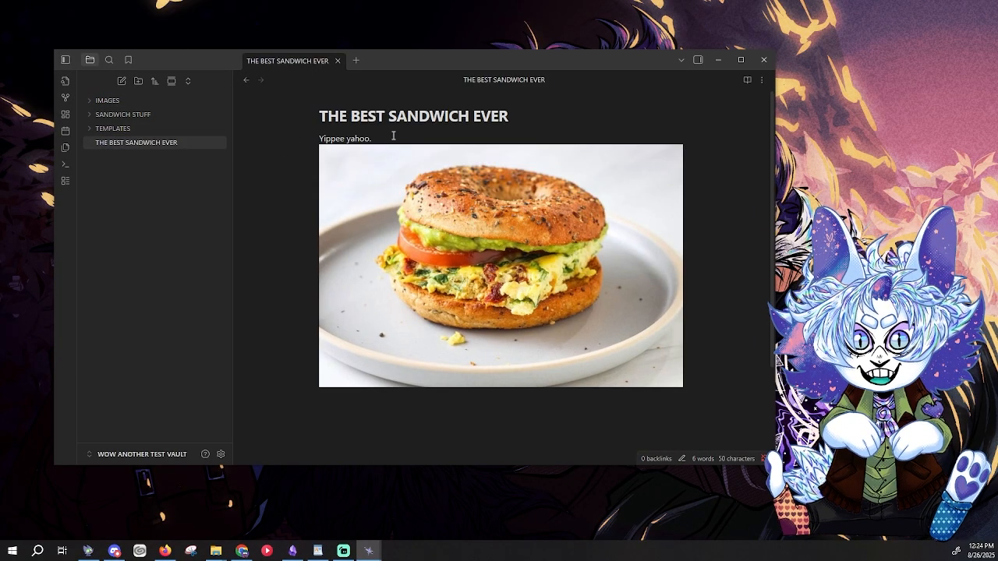
{"action": "left_click", "coordinate": [392, 138]}
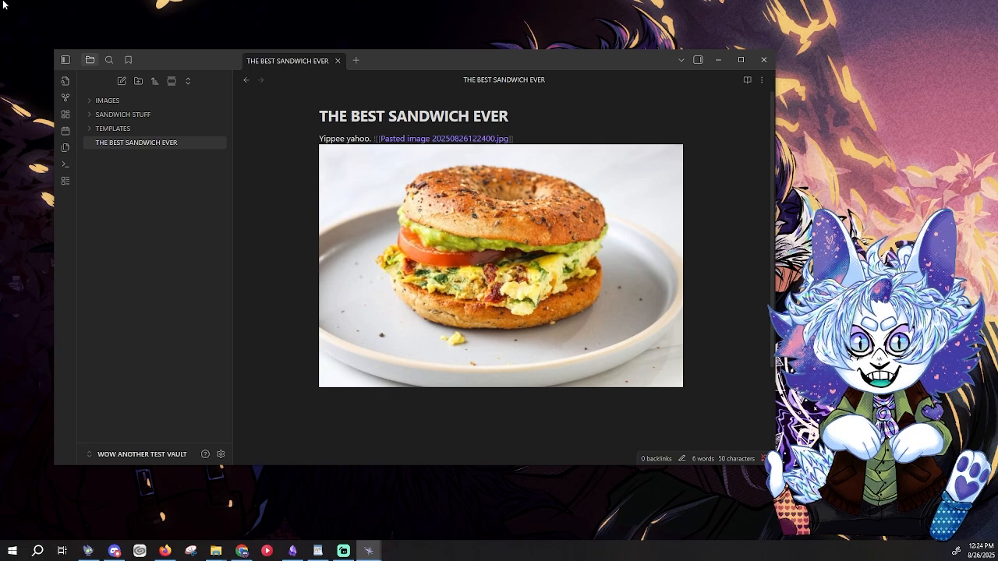
{"action": "key", "text": "Return"}
{"action": "key", "text": "Return"}
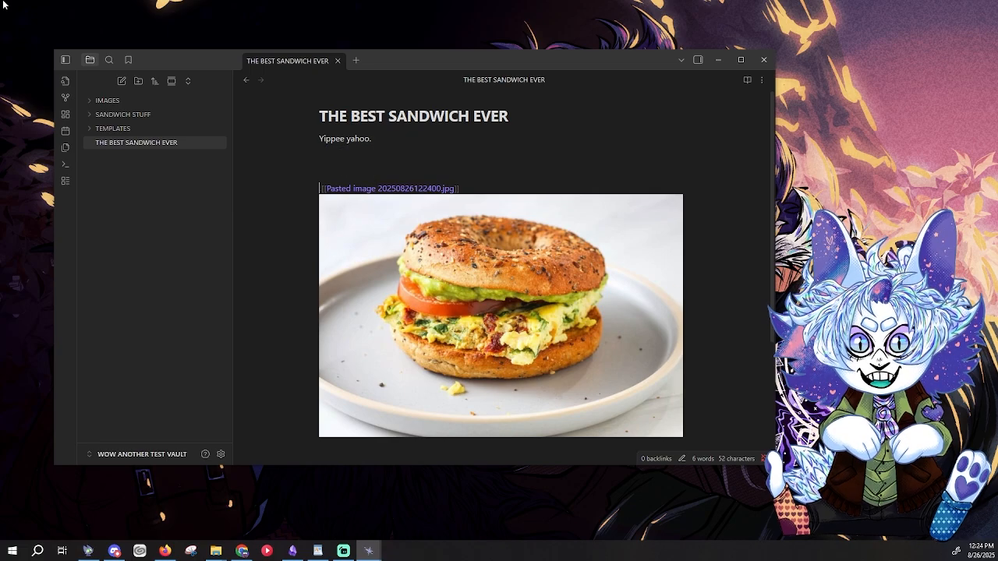
{"action": "key", "text": "Up"}
{"action": "key", "text": "Up"}
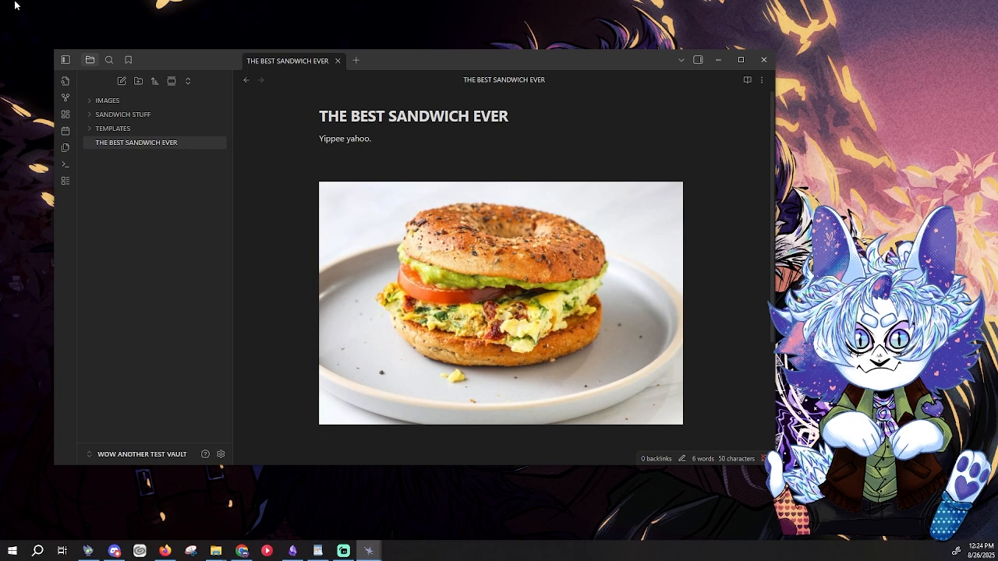
Step: Write "My favorite sandwich comes from HOGAN'S HUT." under the first line, making HOGAN'S HUT an internal link to a not yet existing note
{"action": "type", "text": "My favorite "}
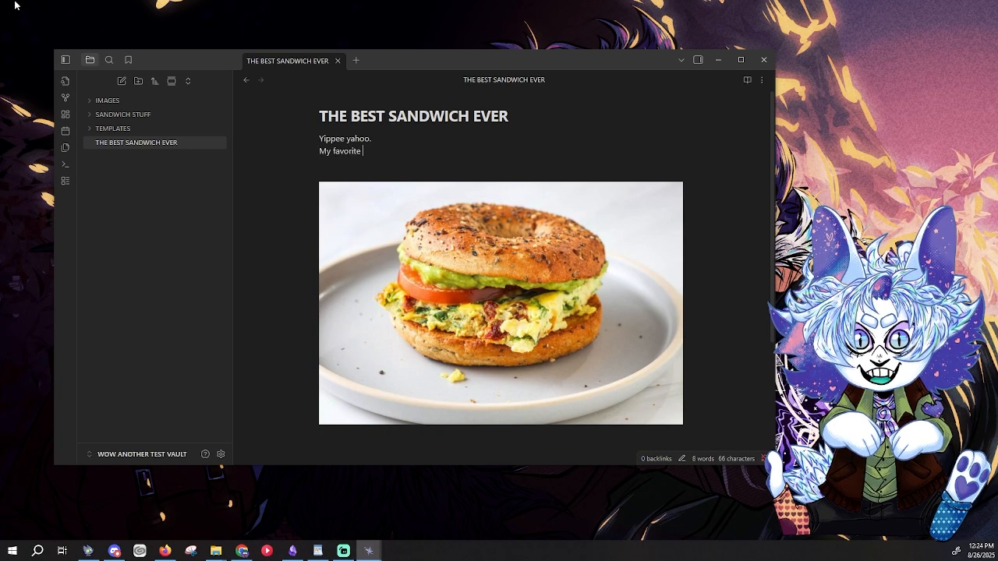
{"action": "type", "text": "sand"}
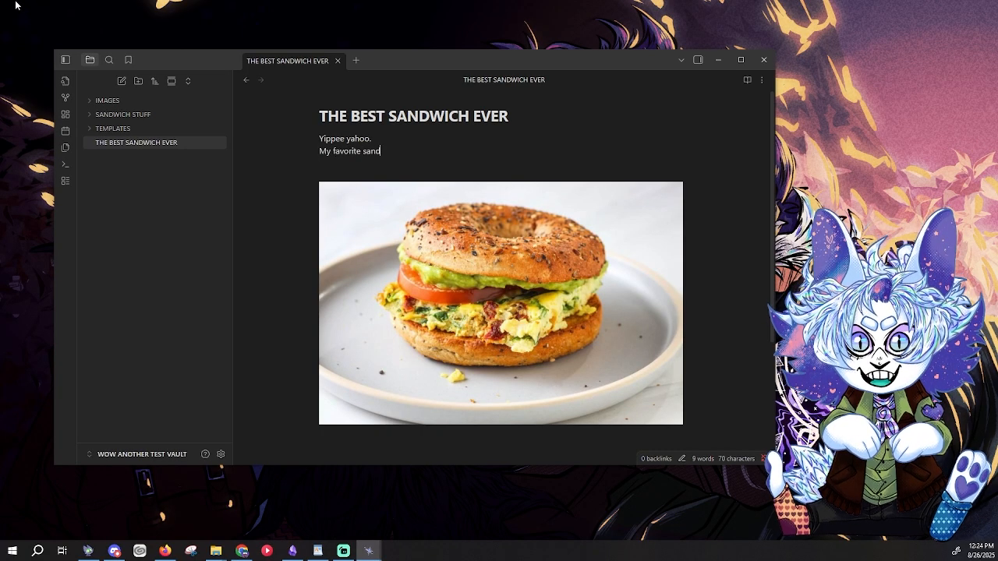
{"action": "type", "text": "wich comes from"}
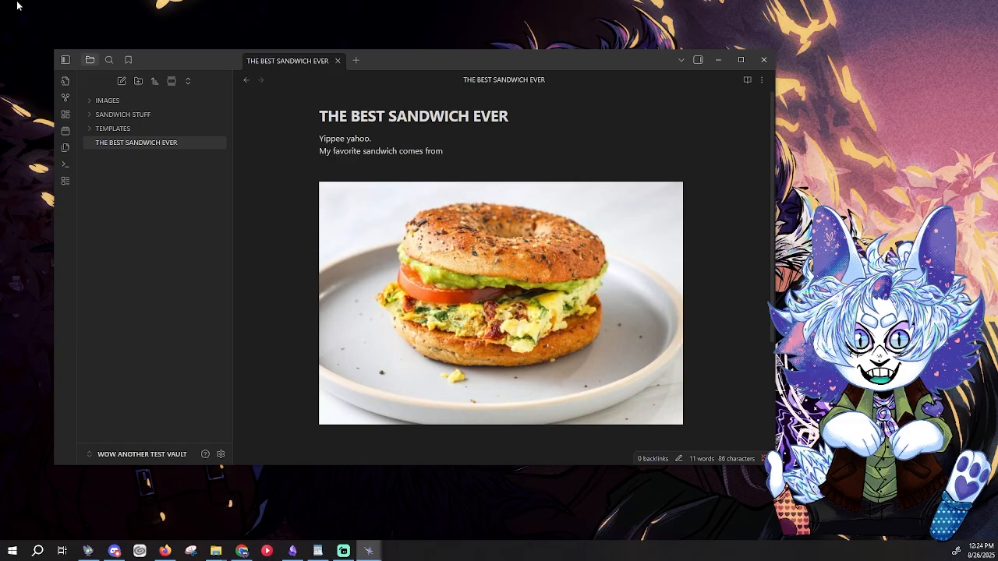
{"action": "type", "text": "[["}
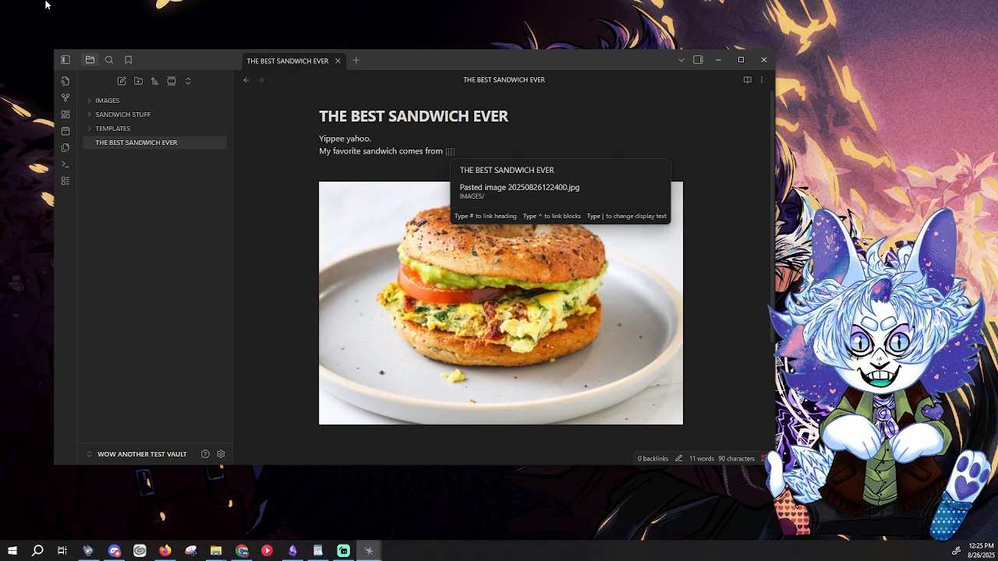
{"action": "type", "text": "HOGAN"}
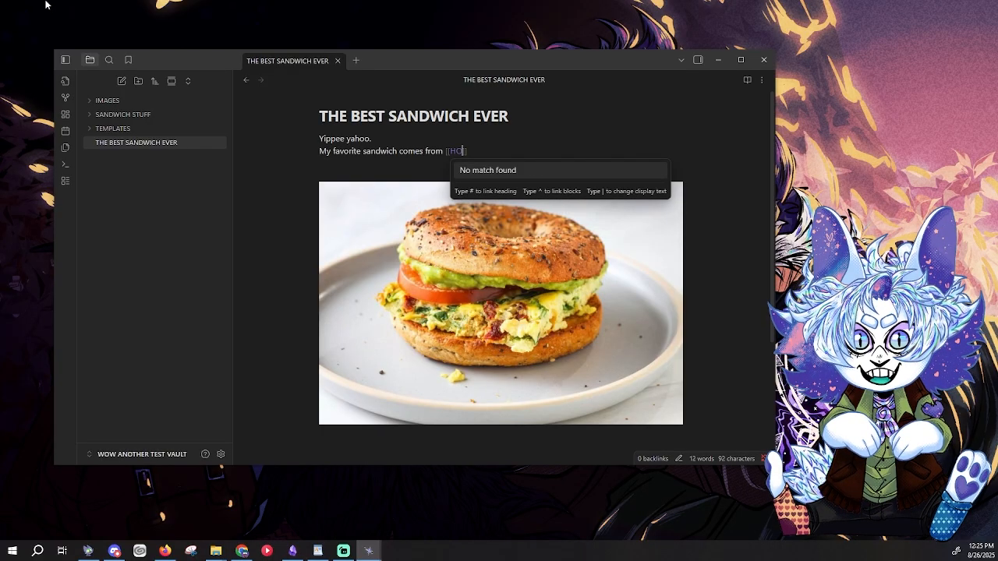
{"action": "type", "text": "'S HUT"}
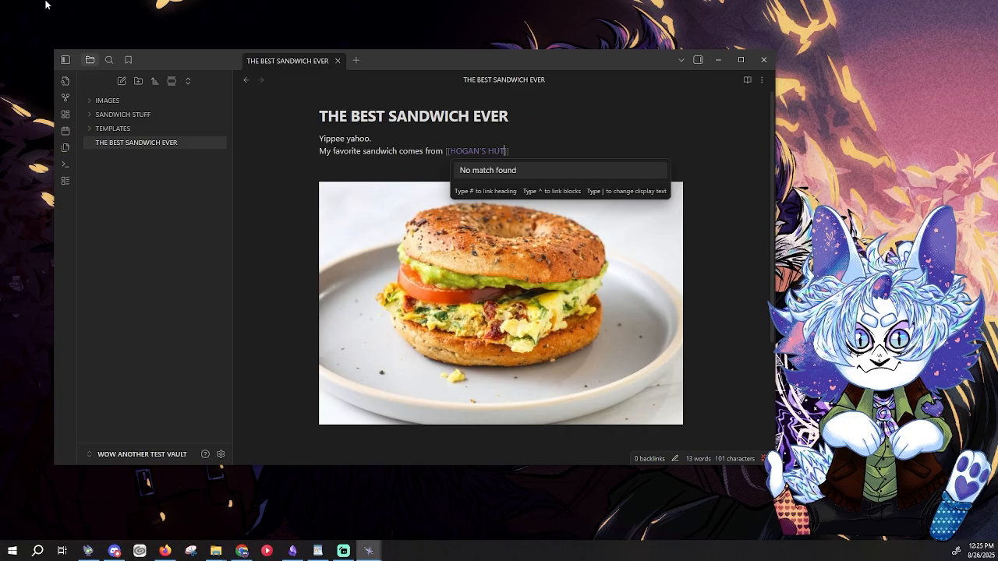
{"action": "key", "text": "Escape"}
{"action": "type", "text": "."}
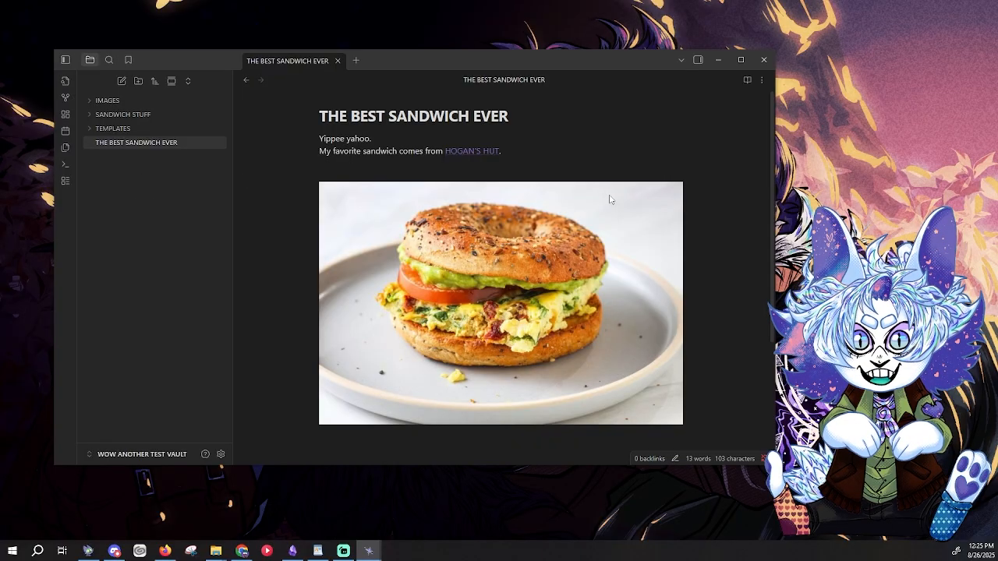
Step: Create the HOGAN'S HUT note from its link and write "A place where sandwiches are made." in it
{"action": "left_click", "coordinate": [478, 152]}
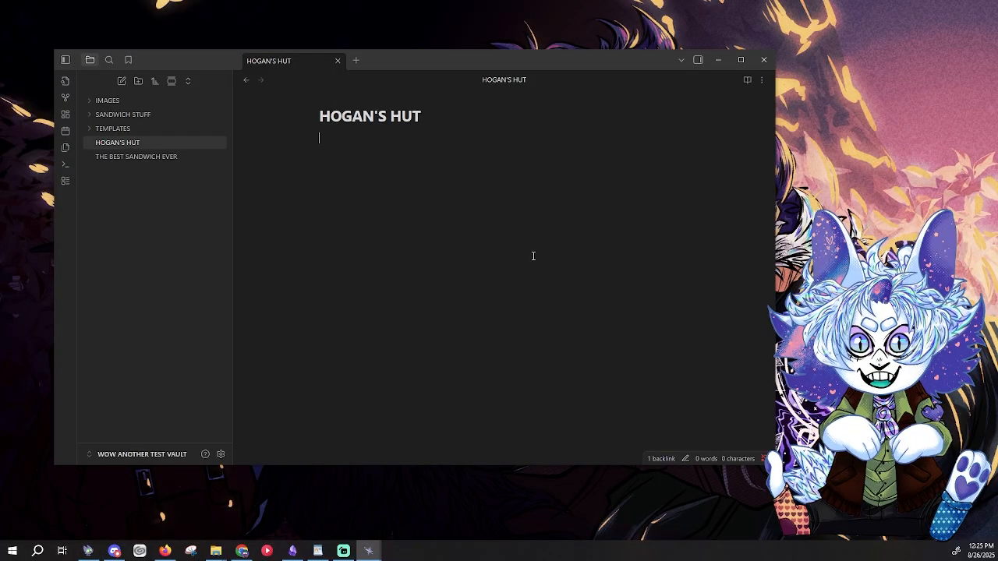
{"action": "type", "text": "iT;S"}
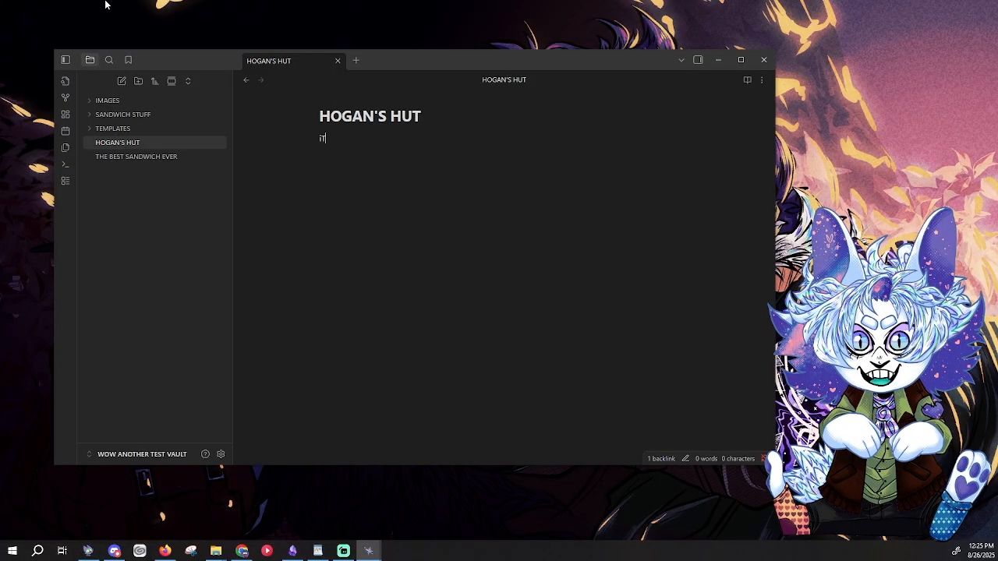
{"action": "type", "text": "A"}
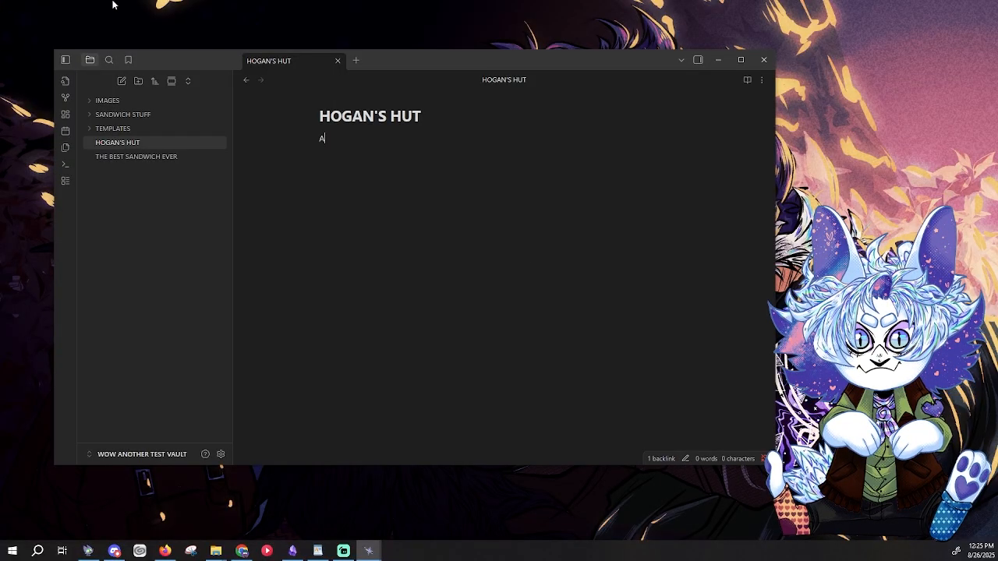
{"action": "type", "text": " place where "}
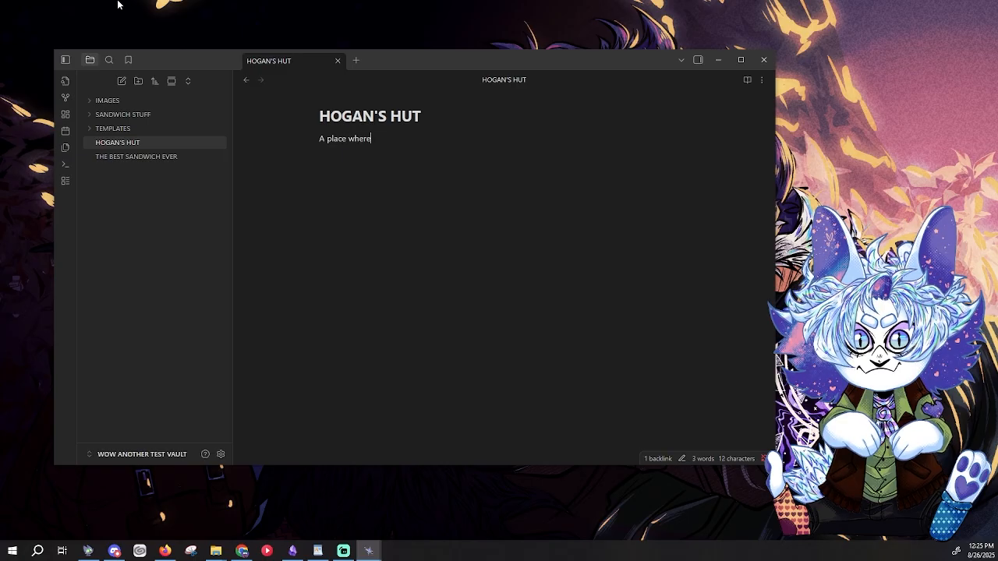
{"action": "type", "text": "sandwic"}
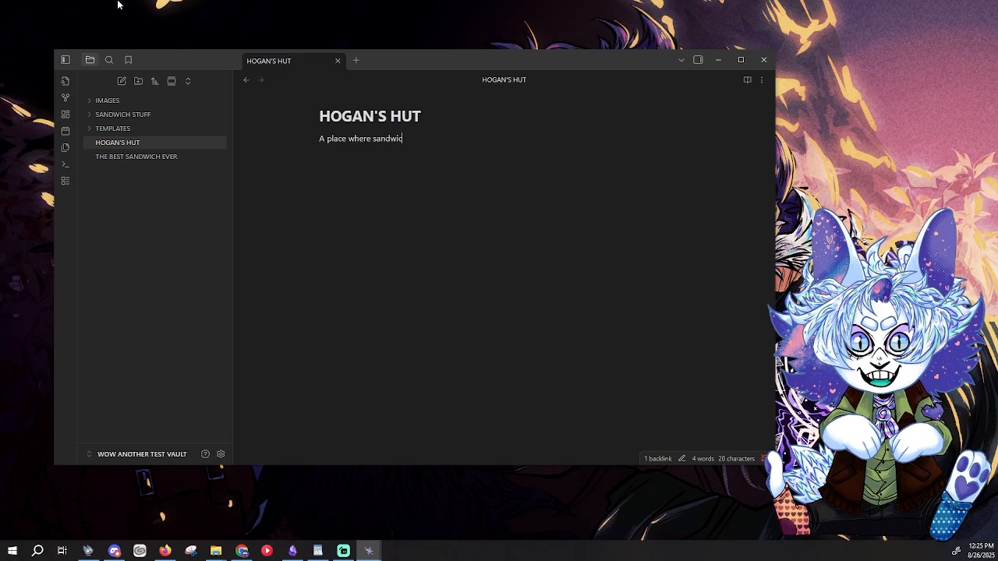
{"action": "type", "text": "hes are made."}
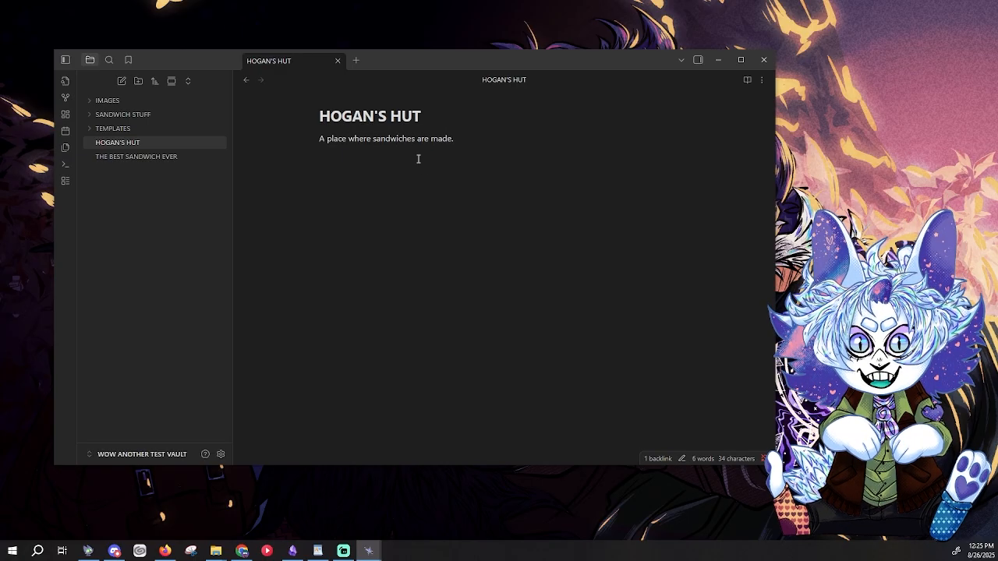
Step: Add the line "Home of THE BEST SANDWICH EVER." to the HOGAN'S HUT note, with the sandwich note's name as an internal link
{"action": "type", "text": "Home of "}
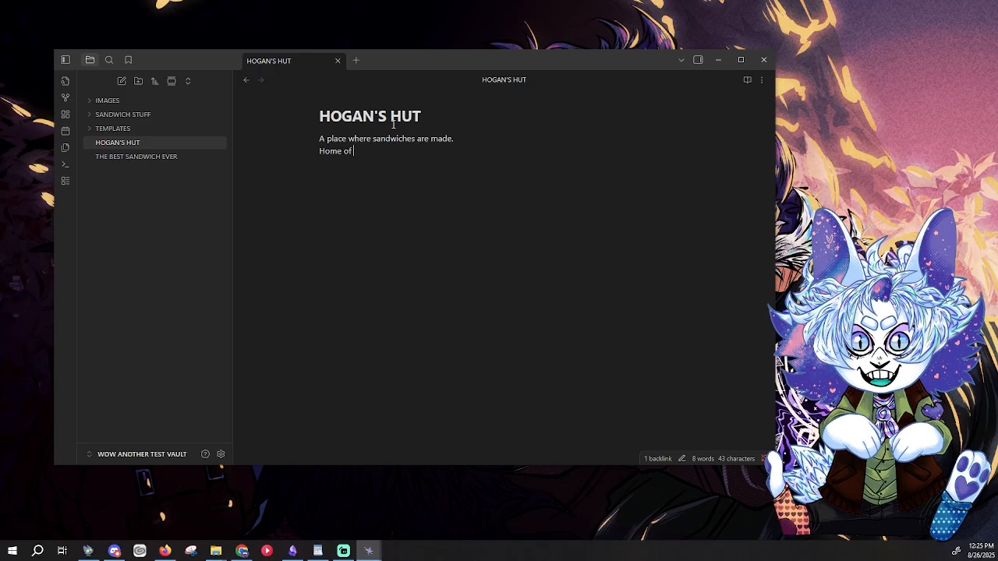
{"action": "type", "text": "[[th"}
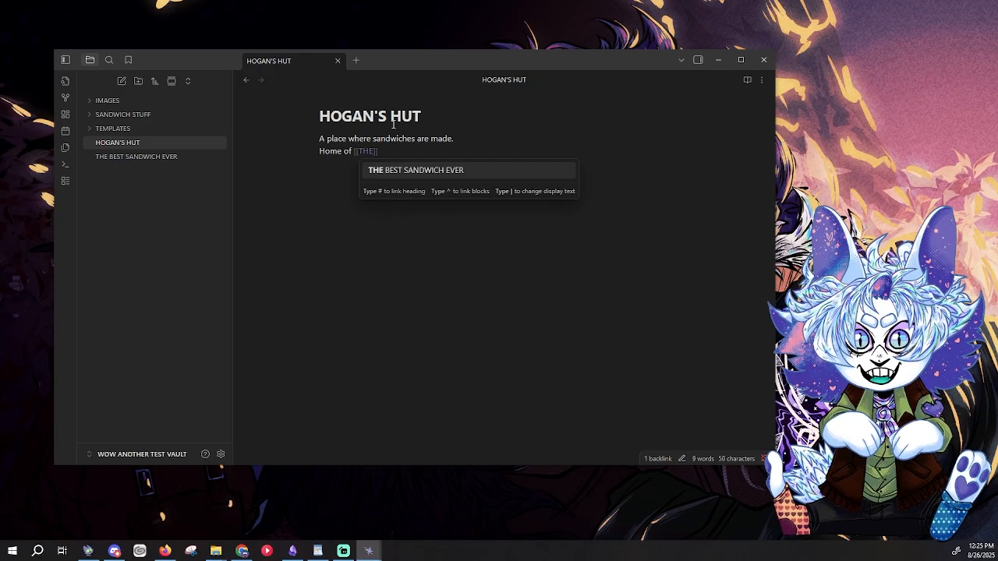
{"action": "key", "text": "Return"}
{"action": "type", "text": "."}
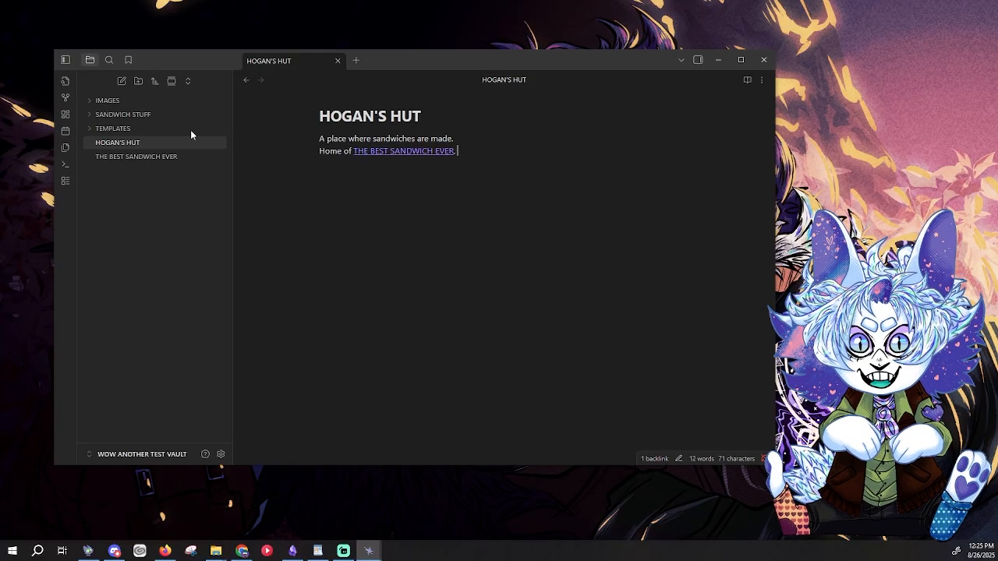
Step: View the vault's notes and their connection in the graph view, and open THE BEST SANDWICH EVER from its node
{"action": "left_click", "coordinate": [69, 100]}
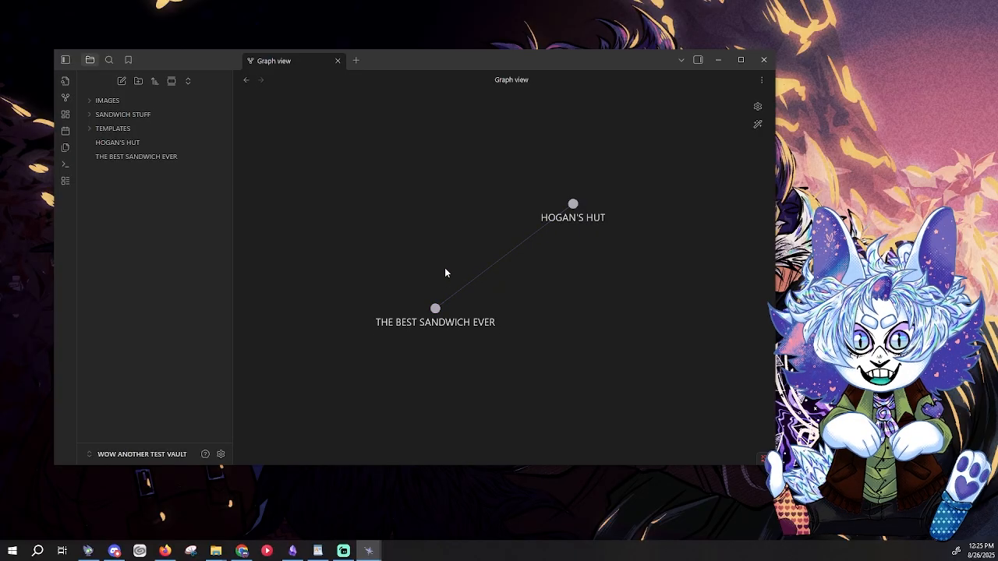
{"action": "left_click", "coordinate": [435, 308]}
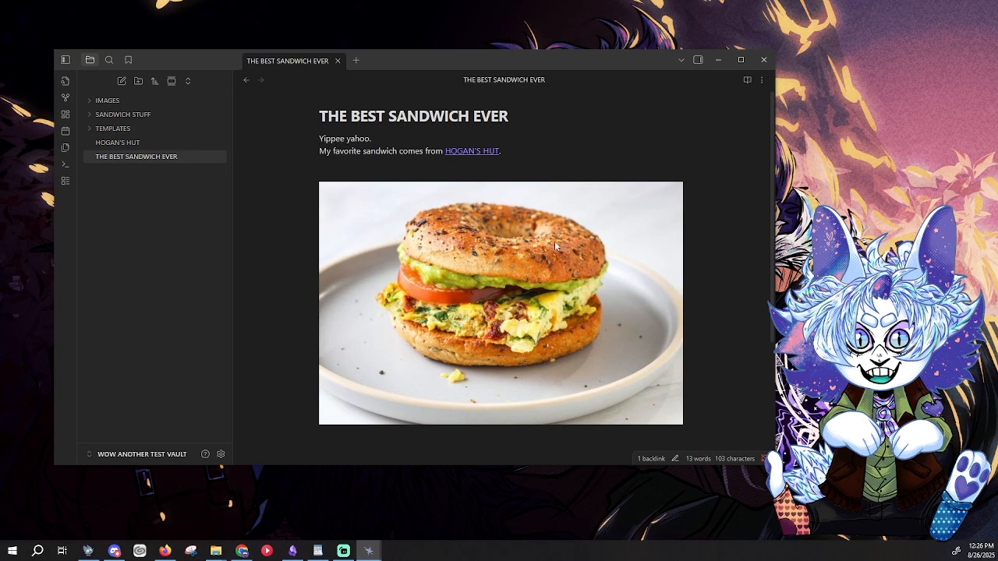
Step: Add the line "Ingredients:" below the HOGAN'S HUT sentence and start the line under it with an internal link to EGG
{"action": "key", "text": "Return"}
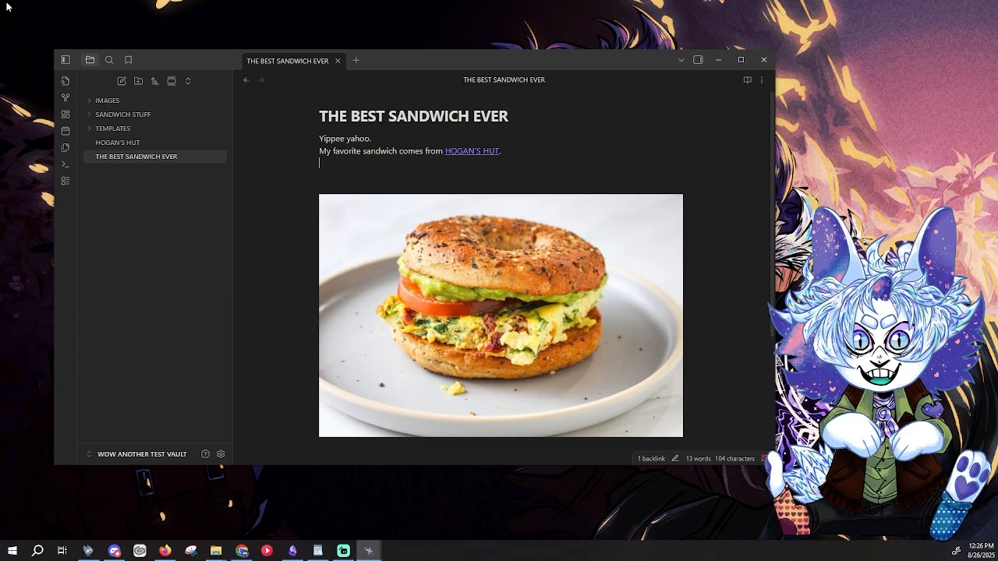
{"action": "type", "text": "Ingredi"}
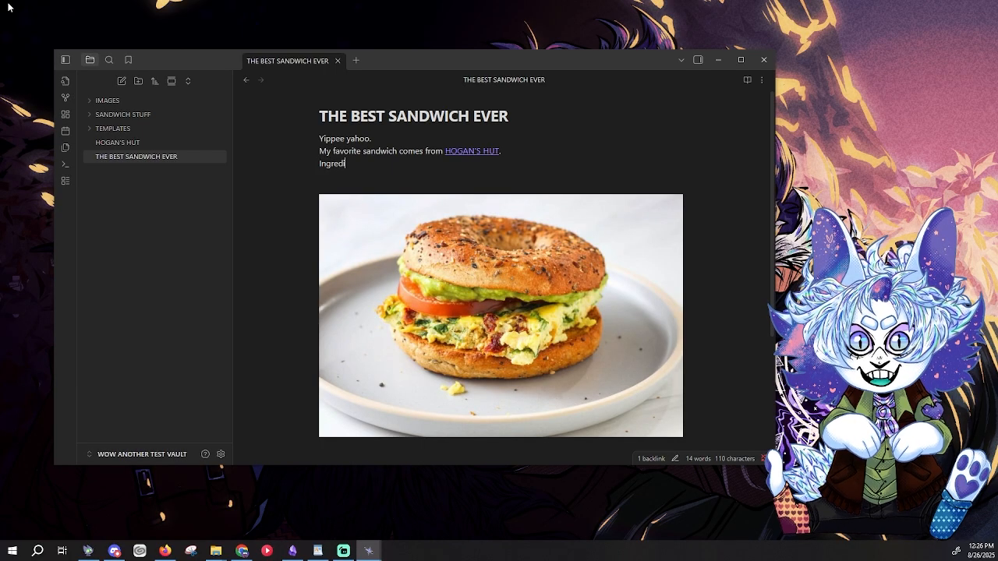
{"action": "type", "text": "ents:"}
{"action": "key", "text": "Return"}
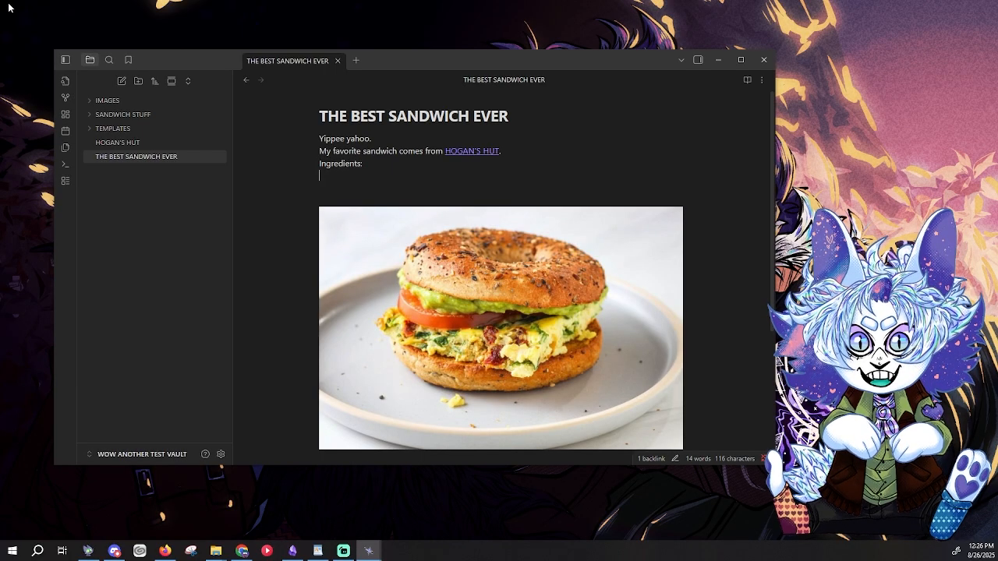
{"action": "type", "text": "[[EG"}
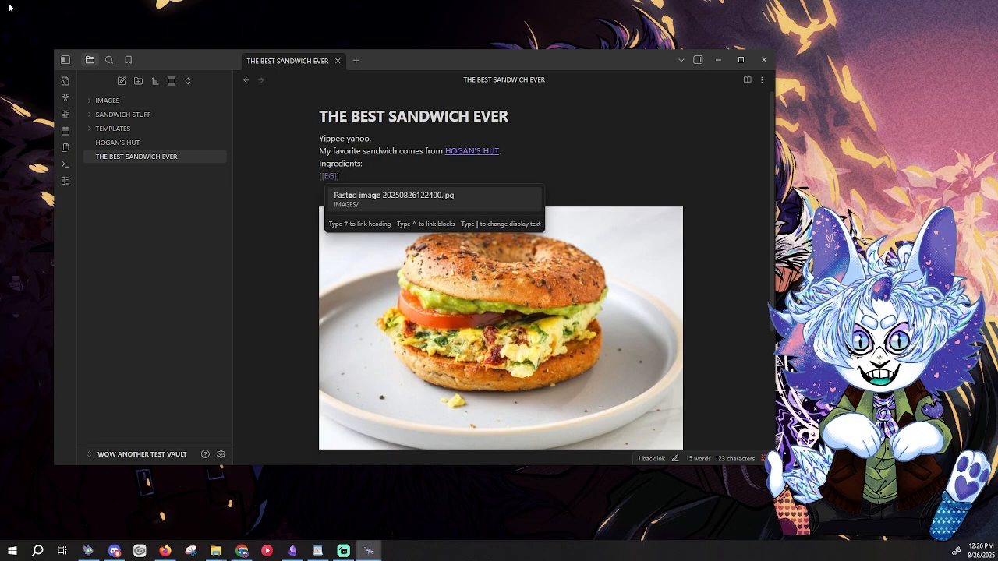
{"action": "type", "text": "GH"}
{"action": "key", "text": "BackSpace"}
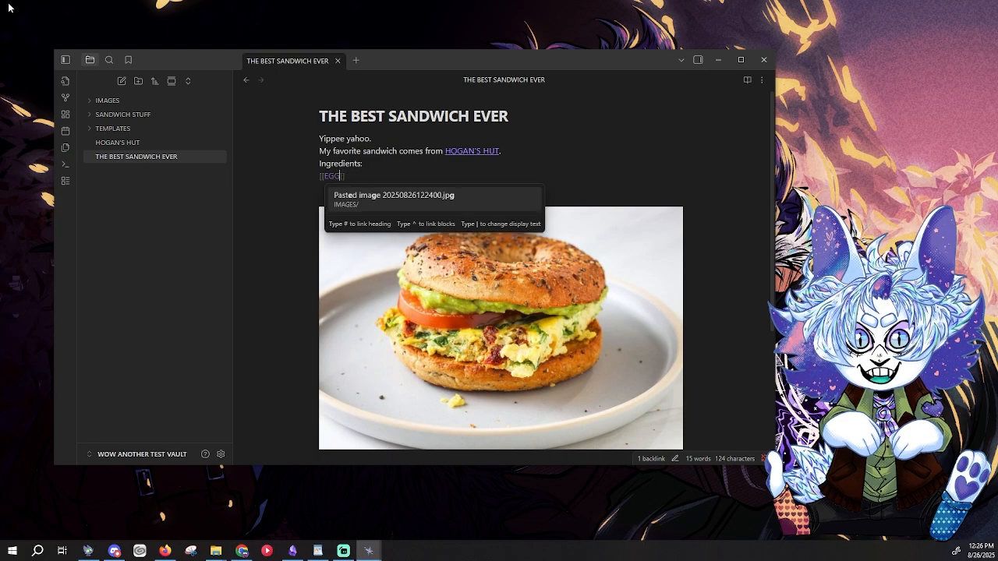
{"action": "key", "text": "End"}
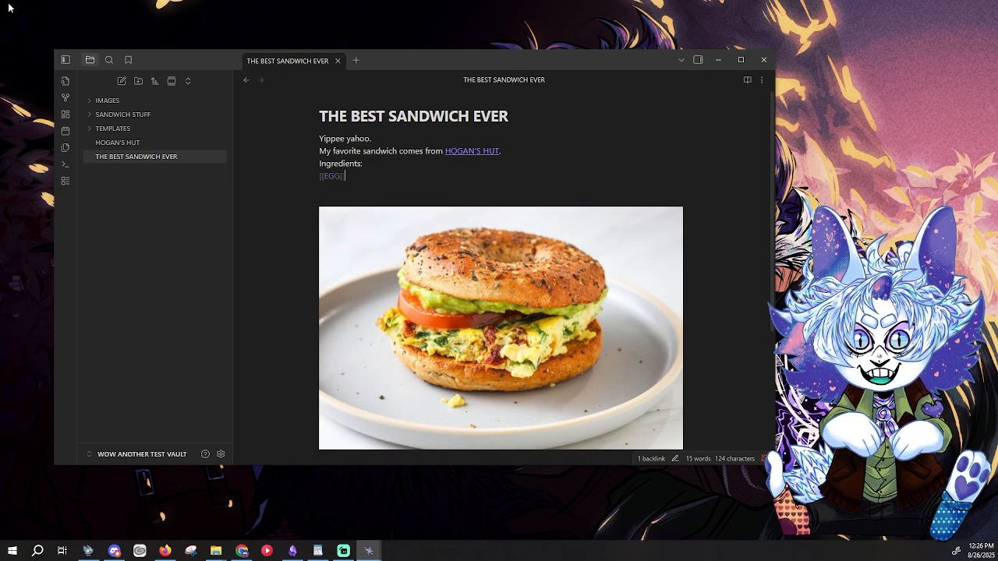
Step: Continue the ingredient line after EGG with internal links to TOMATO and AVACADO
{"action": "type", "text": "[["}
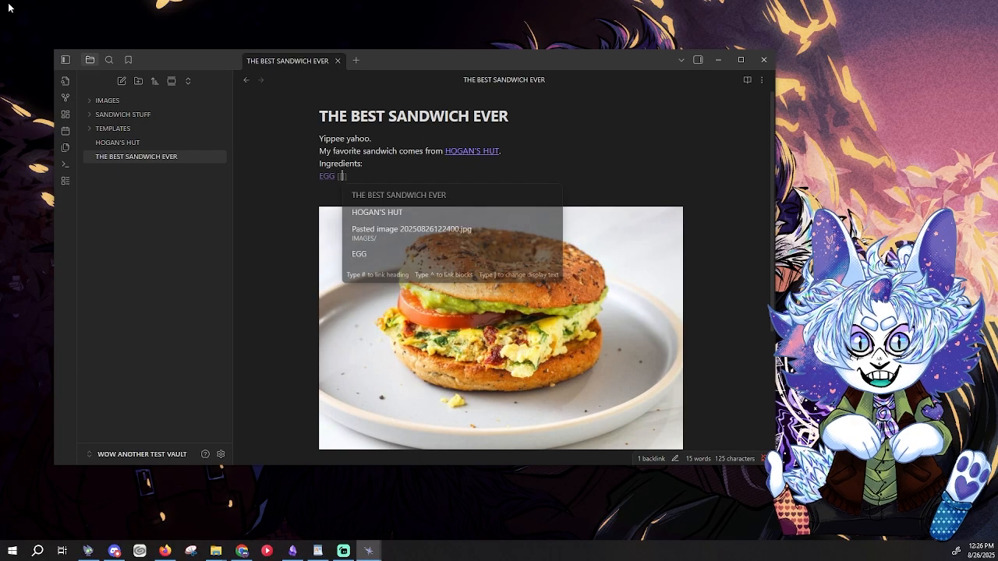
{"action": "type", "text": "TOMA"}
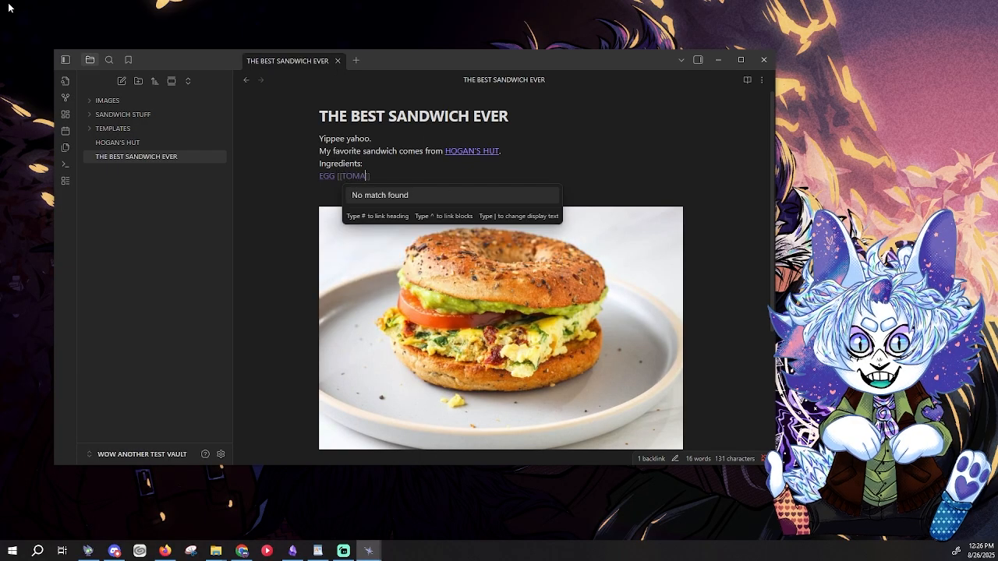
{"action": "type", "text": "TO"}
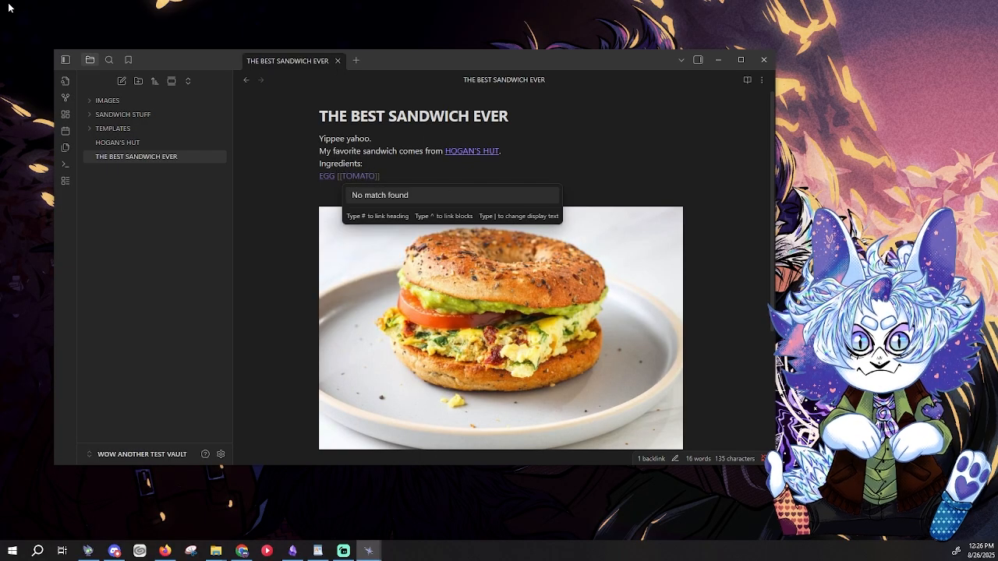
{"action": "key", "text": "End"}
{"action": "type", "text": "[[AV"}
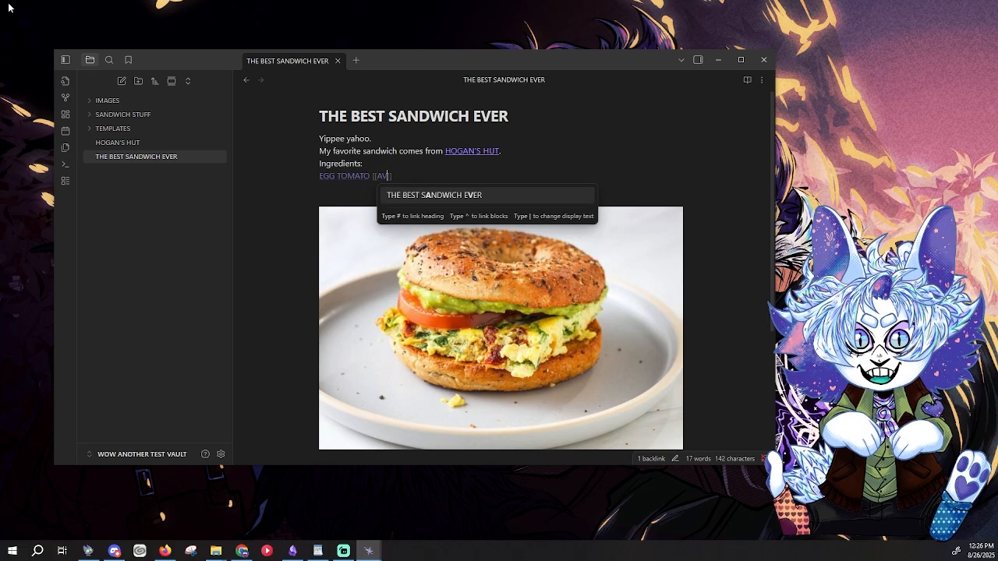
{"action": "type", "text": "ACADO"}
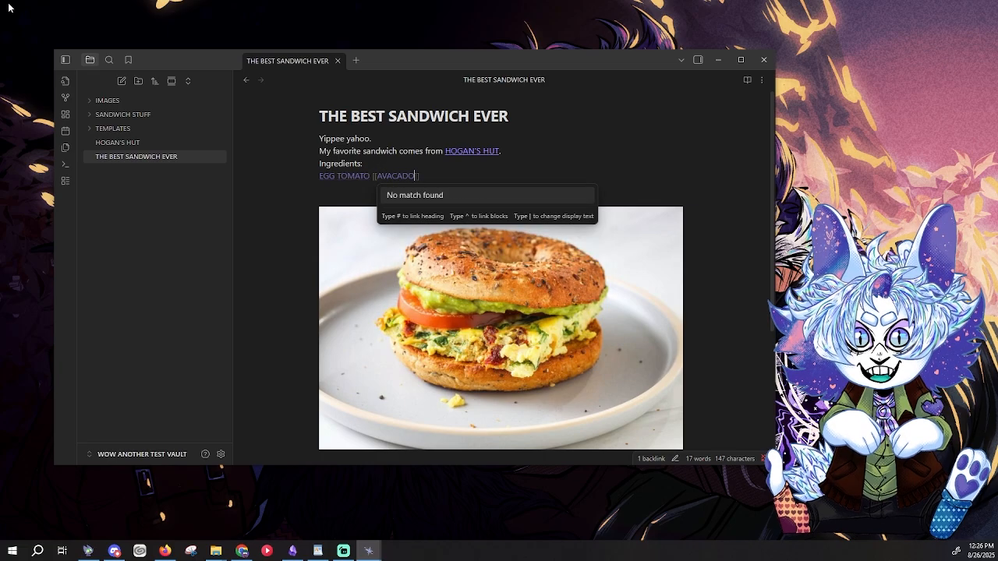
Step: Add PEPPERS as an internal link after AVACADO, completing its double opening brackets
{"action": "key", "text": "End"}
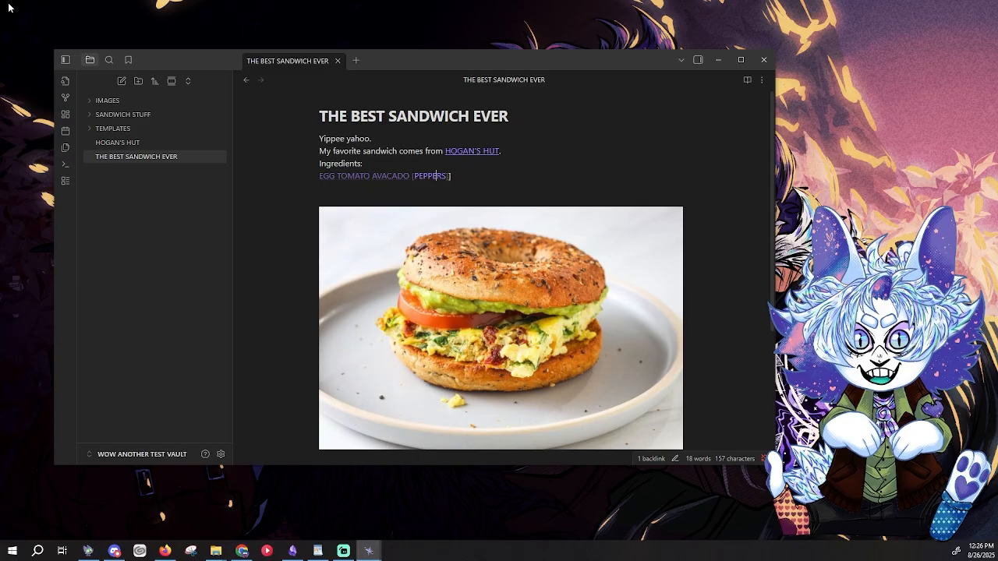
{"action": "type", "text": "["}
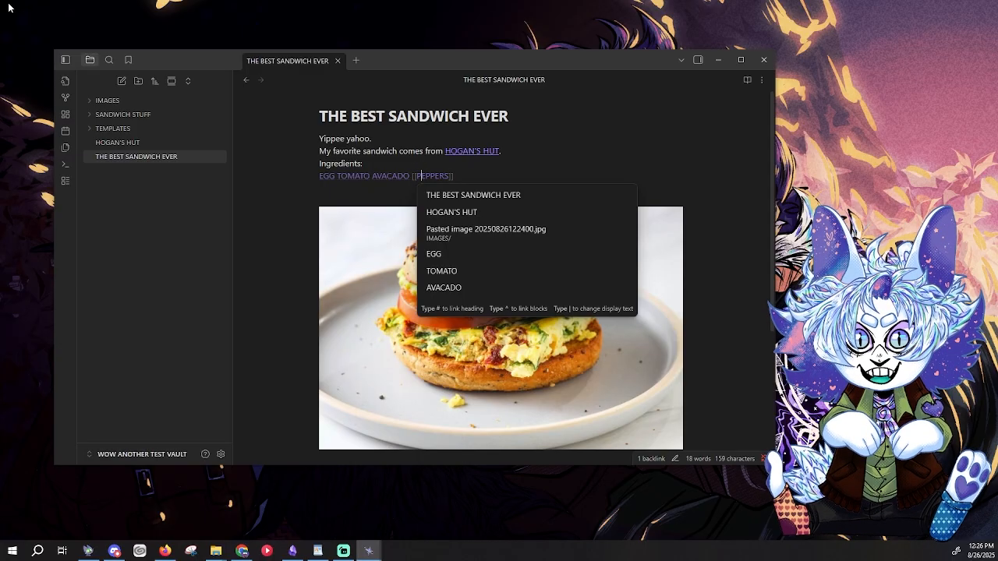
{"action": "key", "text": "Right"}
{"action": "key", "text": "Right"}
{"action": "key", "text": "Right"}
{"action": "key", "text": "Right"}
{"action": "key", "text": "Right"}
{"action": "key", "text": "Right"}
{"action": "key", "text": "Right"}
{"action": "key", "text": "Right"}
{"action": "key", "text": "Right"}
Step: Add CHEESE as the last internal link in the ingredient line and end the line with a period
{"action": "type", "text": "[[CHEESE"}
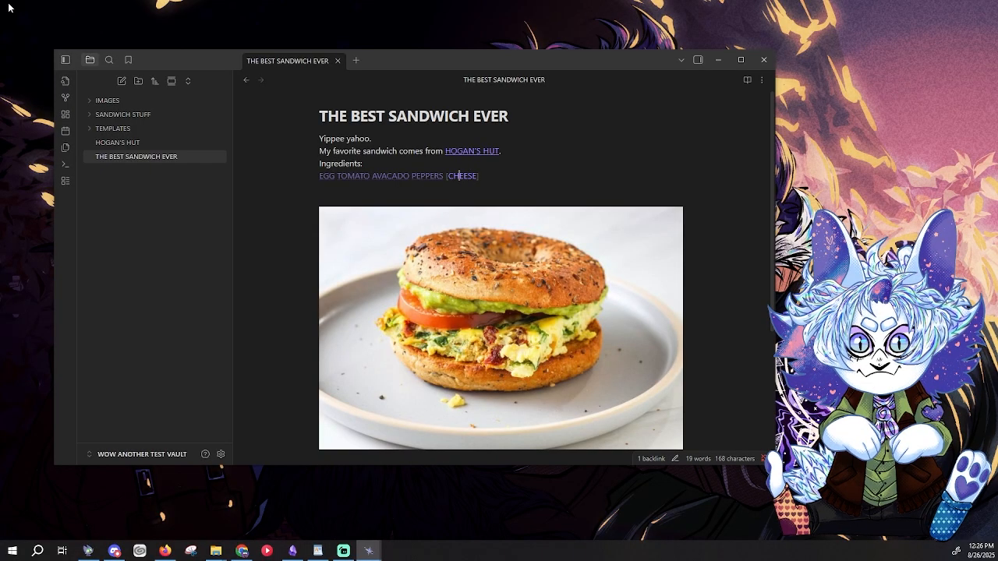
{"action": "key", "text": "Left"}
{"action": "key", "text": "Left"}
{"action": "type", "text": "["}
{"action": "key", "text": "Right"}
{"action": "key", "text": "Right"}
{"action": "key", "text": "Right"}
{"action": "key", "text": "Right"}
{"action": "key", "text": "Right"}
{"action": "key", "text": "Right"}
{"action": "key", "text": "Right"}
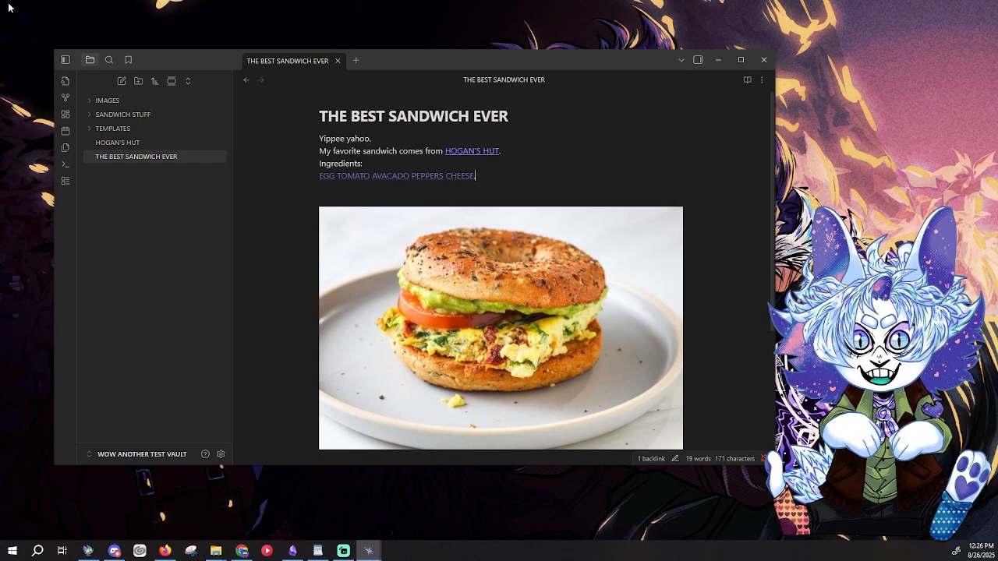
{"action": "scroll", "coordinate": [375, 248], "scroll_direction": "down", "scroll_amount": 2}
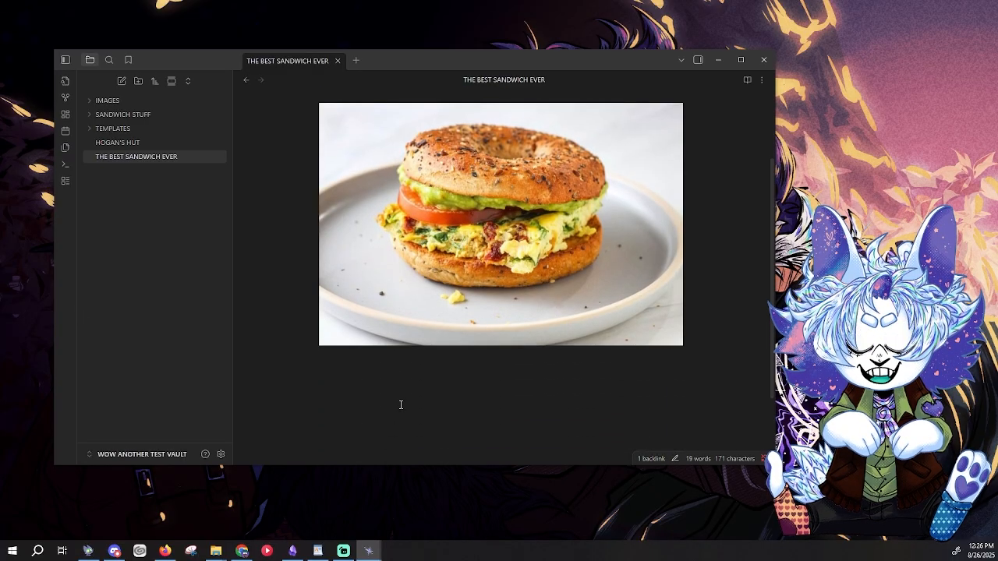
{"action": "scroll", "coordinate": [401, 405], "scroll_direction": "up", "scroll_amount": 2}
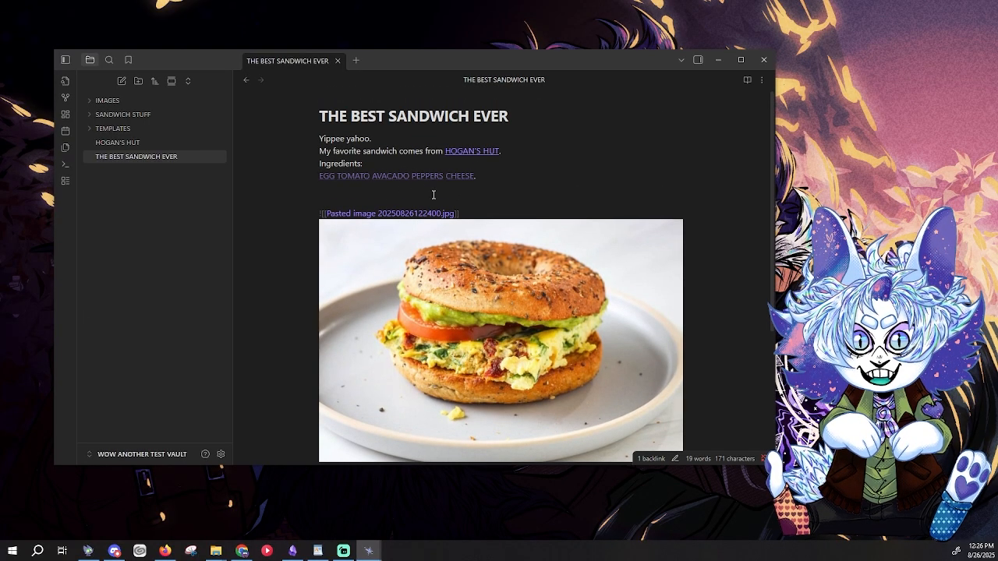
{"action": "left_click", "coordinate": [434, 195]}
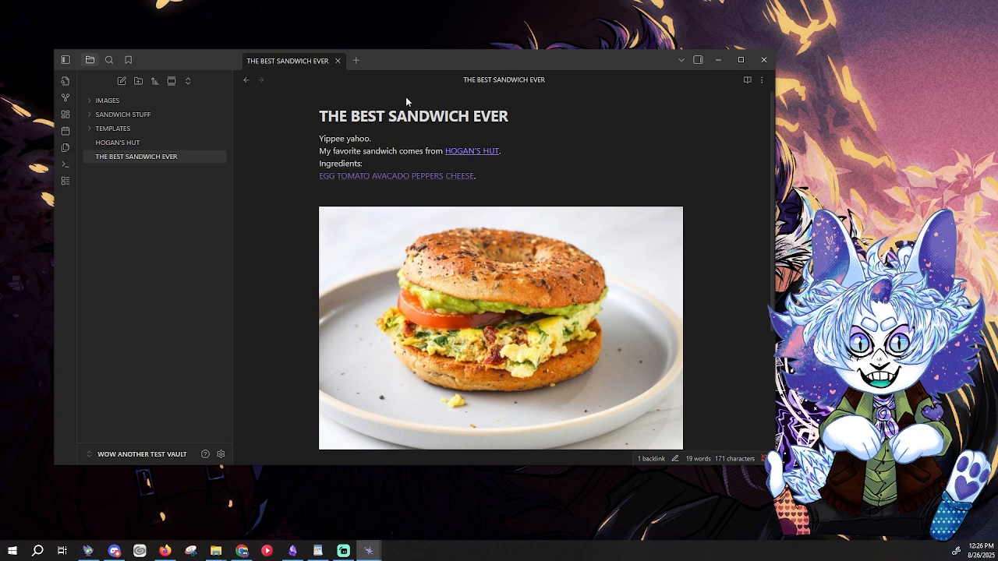
Step: Examine in the graph view how THE BEST SANDWICH EVER connects to HOGAN'S HUT and the linked ingredients
{"action": "left_click", "coordinate": [66, 98]}
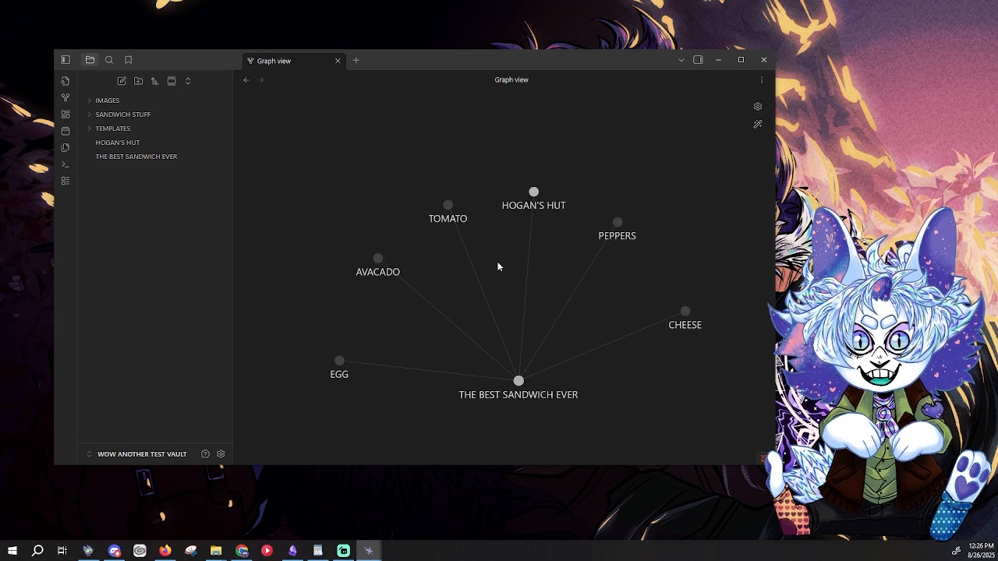
{"action": "scroll", "coordinate": [552, 305], "scroll_direction": "up", "scroll_amount": 3}
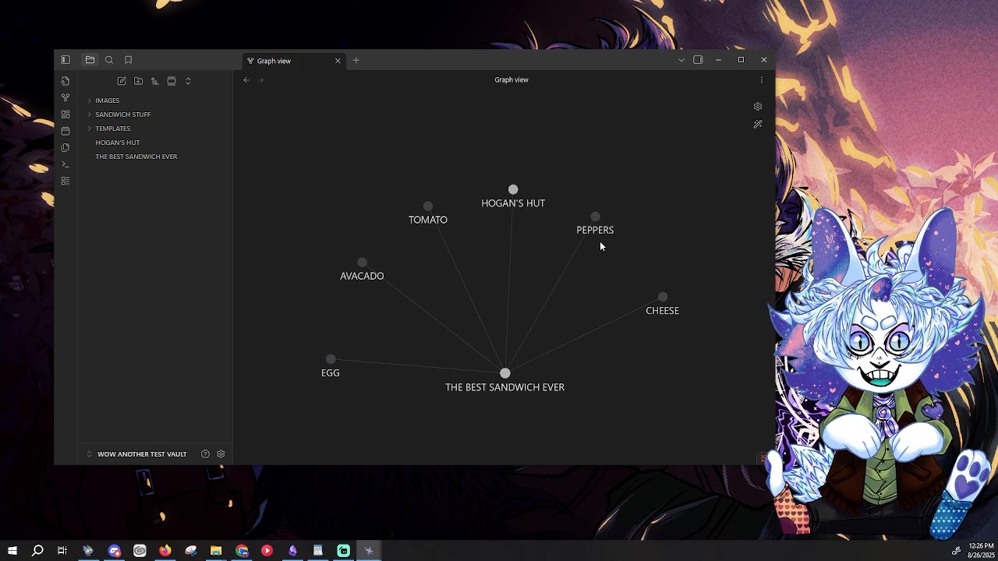
{"action": "scroll", "coordinate": [706, 361], "scroll_direction": "down", "scroll_amount": 1}
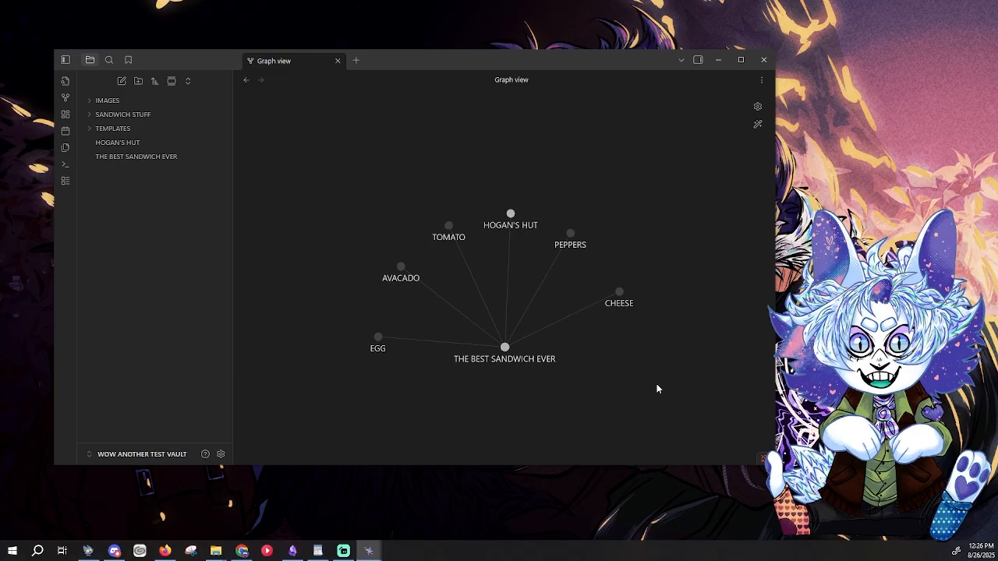
{"action": "scroll", "coordinate": [657, 384], "scroll_direction": "up", "scroll_amount": 1}
{"action": "left_click_drag", "start_coordinate": [571, 323], "coordinate": [639, 334]}
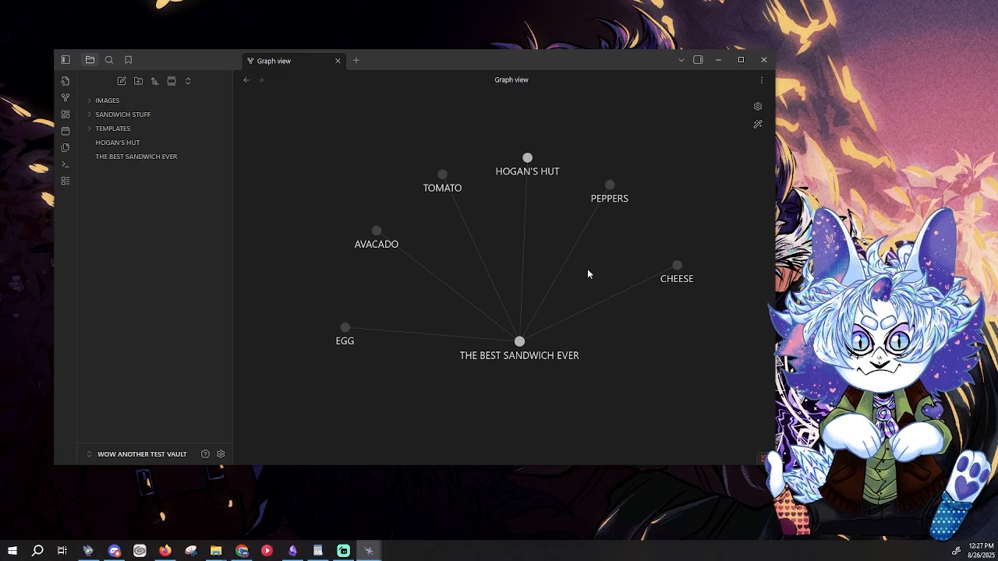
Step: Create the PEPPERS note from its graph node and move it, HOGAN'S HUT and THE BEST SANDWICH EVER into the SANDWICH STUFF folder
{"action": "left_click", "coordinate": [610, 187]}
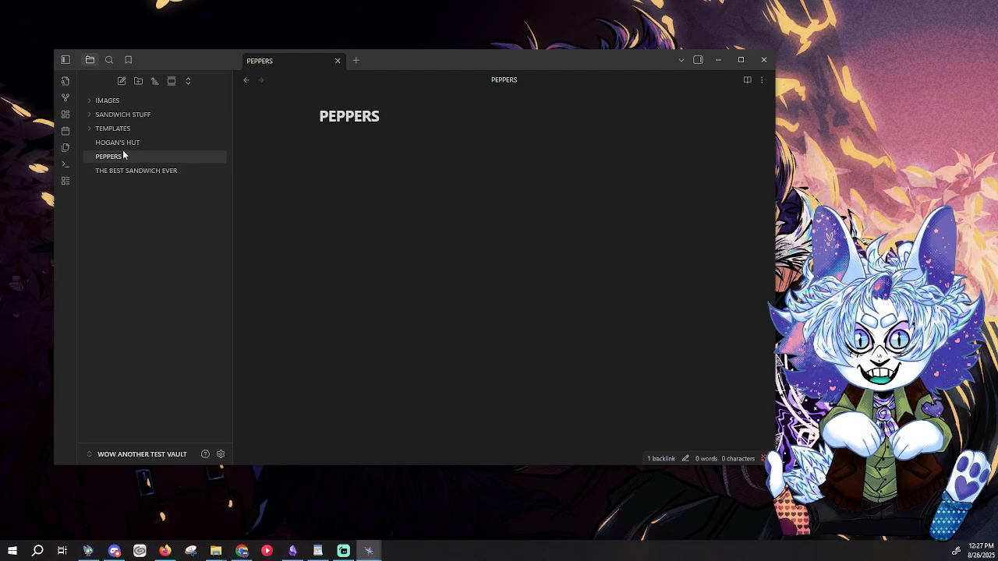
{"action": "left_click_drag", "start_coordinate": [112, 147], "coordinate": [117, 115]}
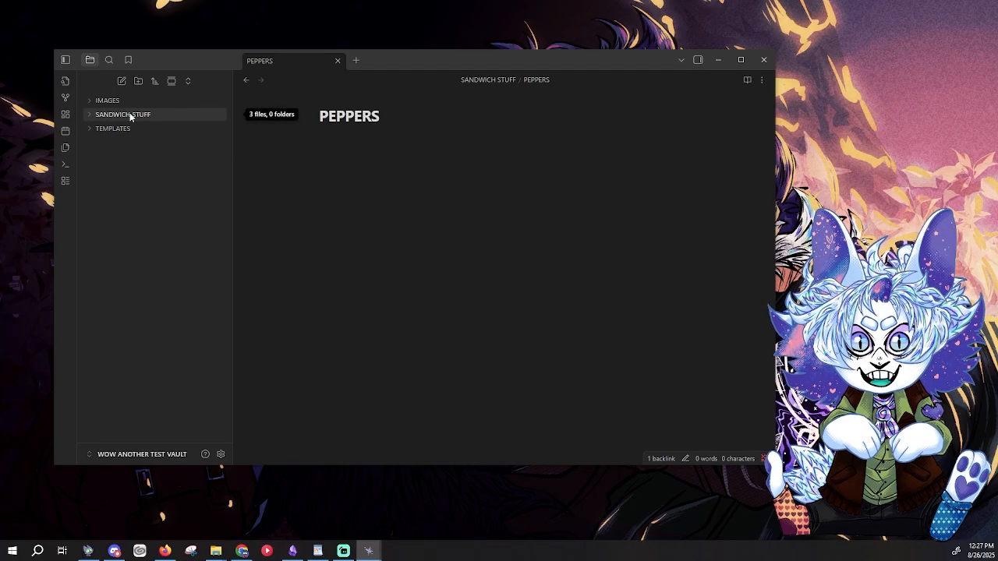
Step: Tag the PEPPERS note with #ingredient, written in lowercase
{"action": "left_click", "coordinate": [373, 188]}
{"action": "type", "text": "#"}
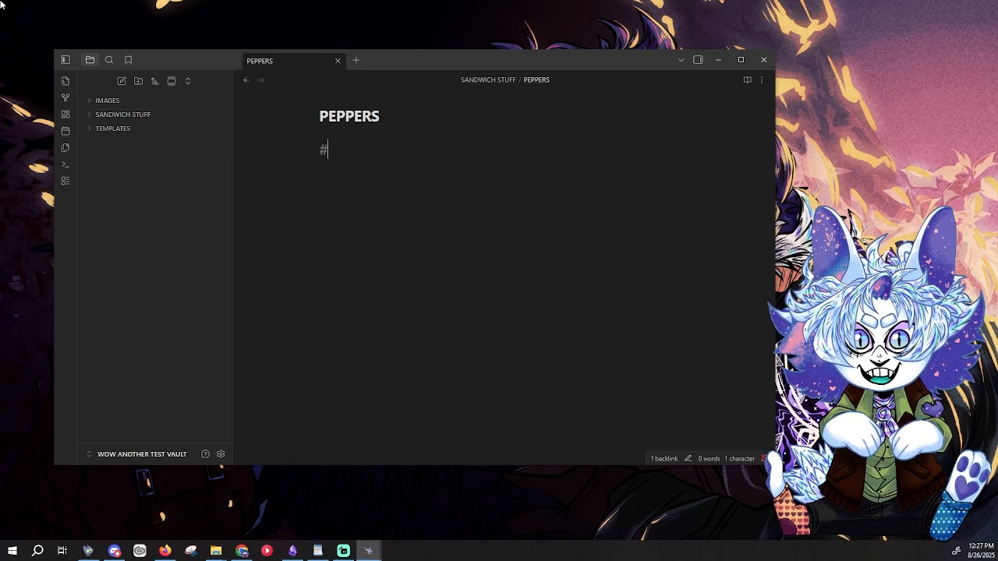
{"action": "type", "text": "INGREDIEN"}
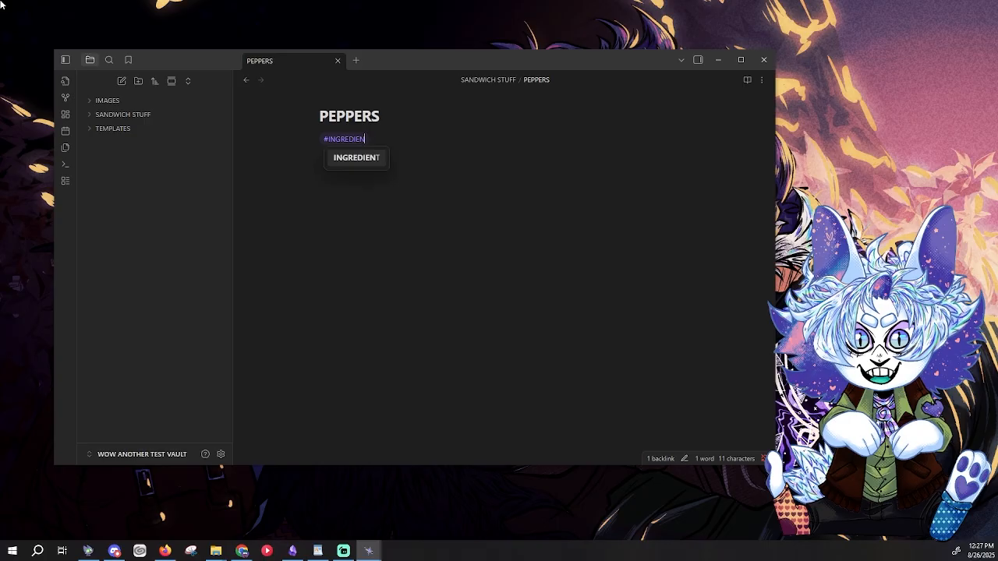
{"action": "key", "text": "BackSpace"}
{"action": "key", "text": "BackSpace"}
{"action": "key", "text": "BackSpace"}
{"action": "key", "text": "BackSpace"}
{"action": "key", "text": "BackSpace"}
{"action": "key", "text": "BackSpace"}
{"action": "key", "text": "BackSpace"}
{"action": "key", "text": "BackSpace"}
{"action": "type", "text": "in"}
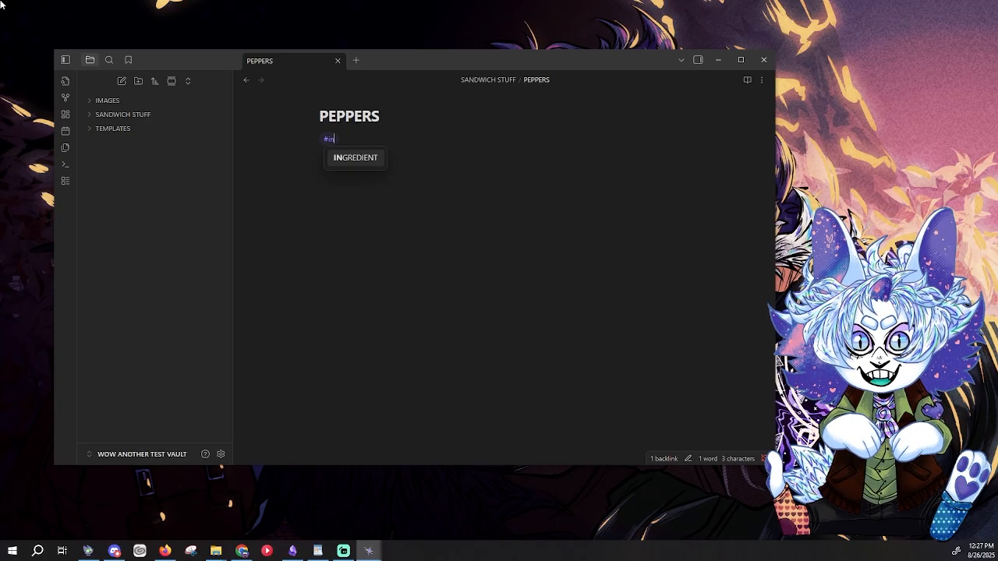
{"action": "type", "text": "gredient"}
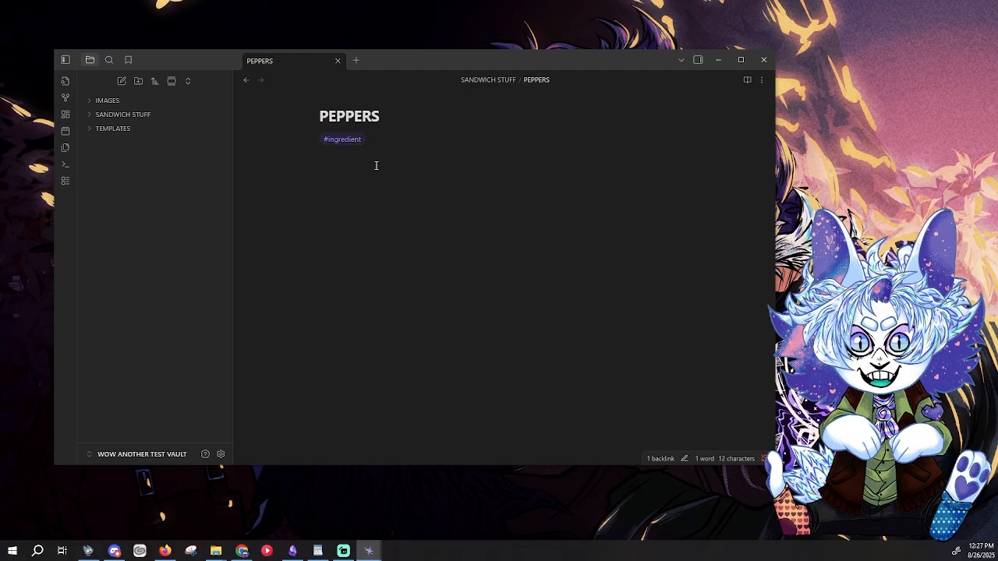
Step: Open THE BEST SANDWICH EVER from the SANDWICH STUFF folder and create the EGG note from its link
{"action": "left_click", "coordinate": [150, 118]}
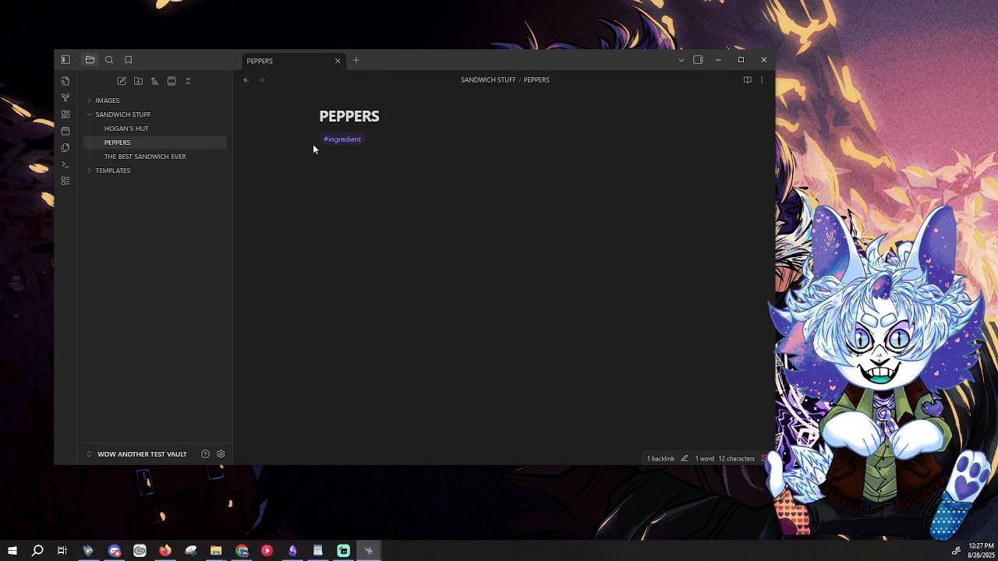
{"action": "left_click", "coordinate": [146, 158]}
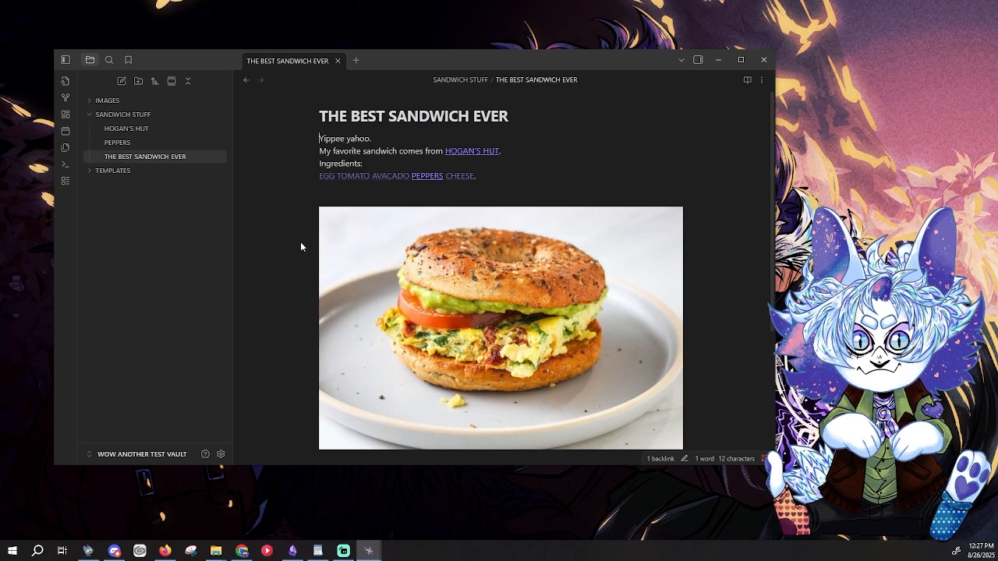
{"action": "left_click", "coordinate": [326, 180]}
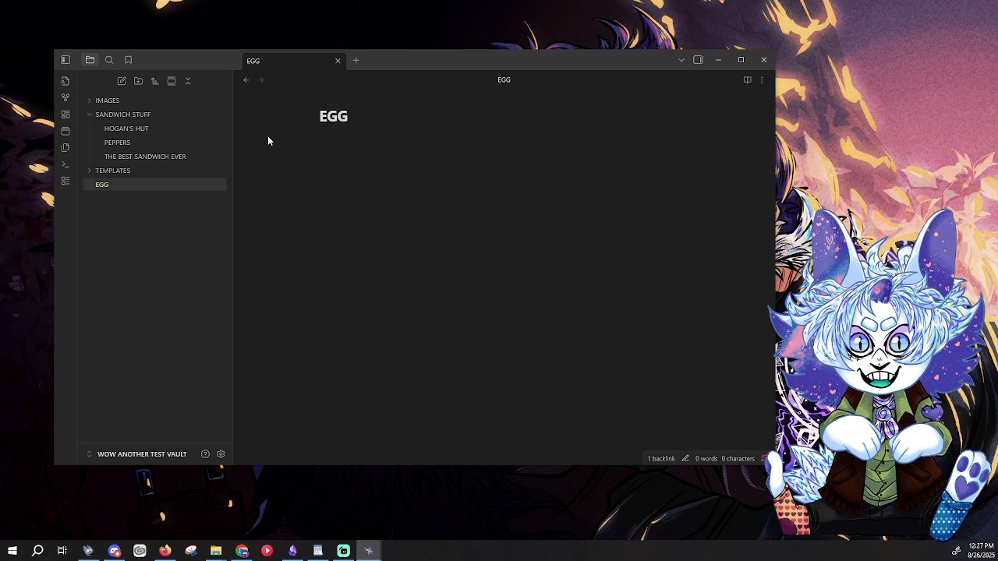
Step: Tag the EGG note with #ingredient and move it into the SANDWICH STUFF folder
{"action": "type", "text": "#in"}
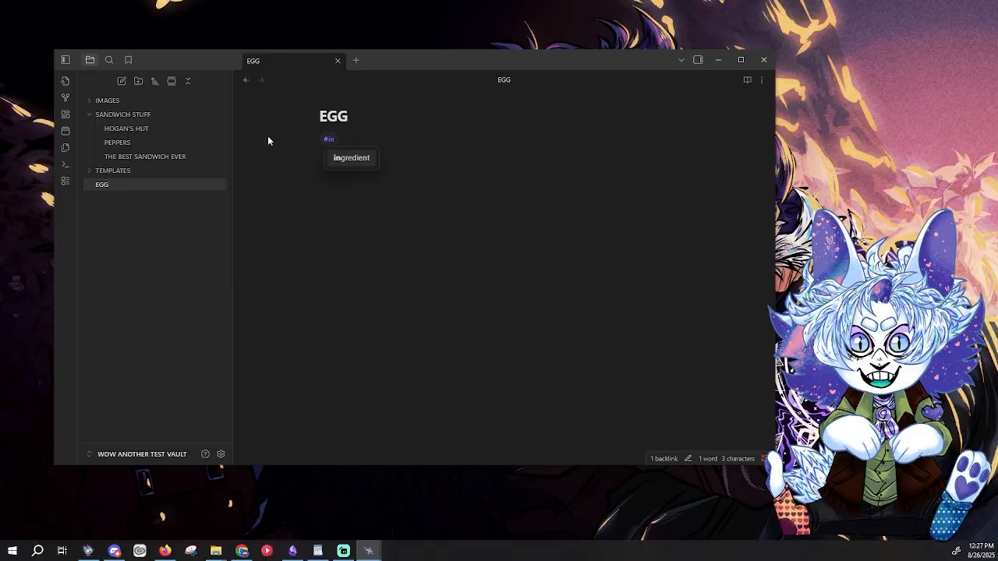
{"action": "key", "text": "Return"}
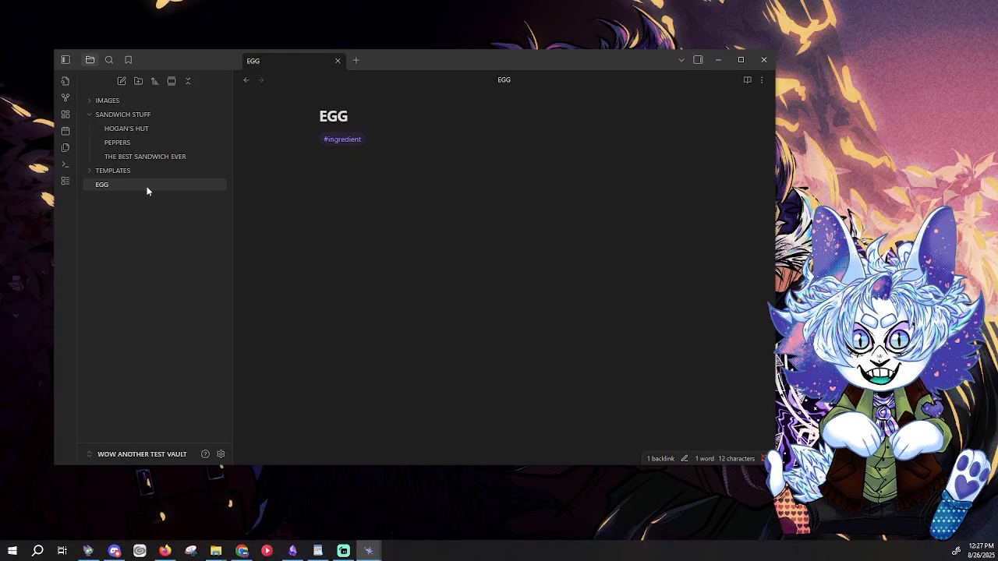
{"action": "mouse_move", "coordinate": [141, 183]}
{"action": "left_mouse_down"}
{"action": "mouse_move", "coordinate": [148, 143]}
{"action": "mouse_move", "coordinate": [145, 168]}
{"action": "left_mouse_up"}
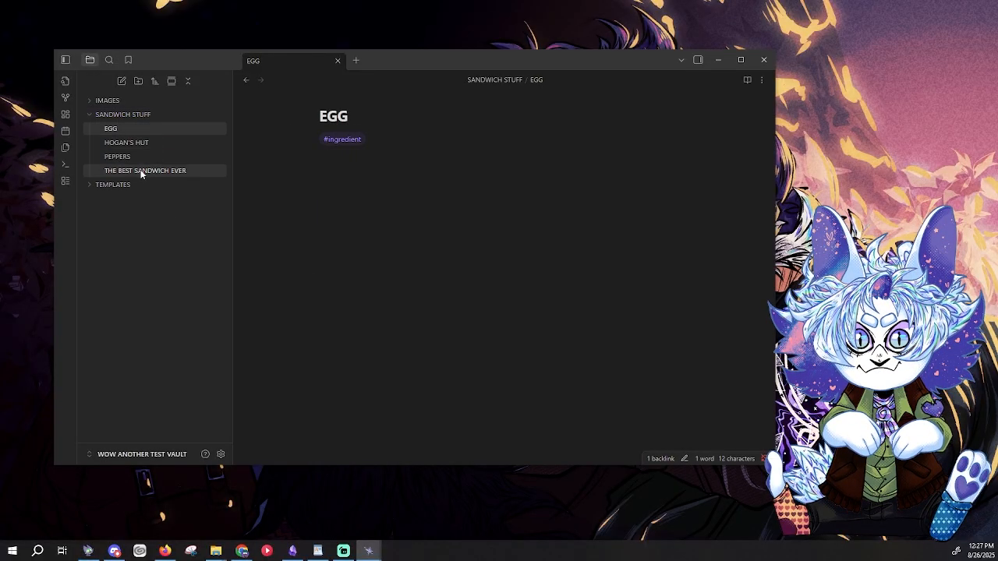
Step: Return to THE BEST SANDWICH EVER and create the TOMATO note from its link
{"action": "left_click", "coordinate": [140, 171]}
{"action": "left_click", "coordinate": [353, 176]}
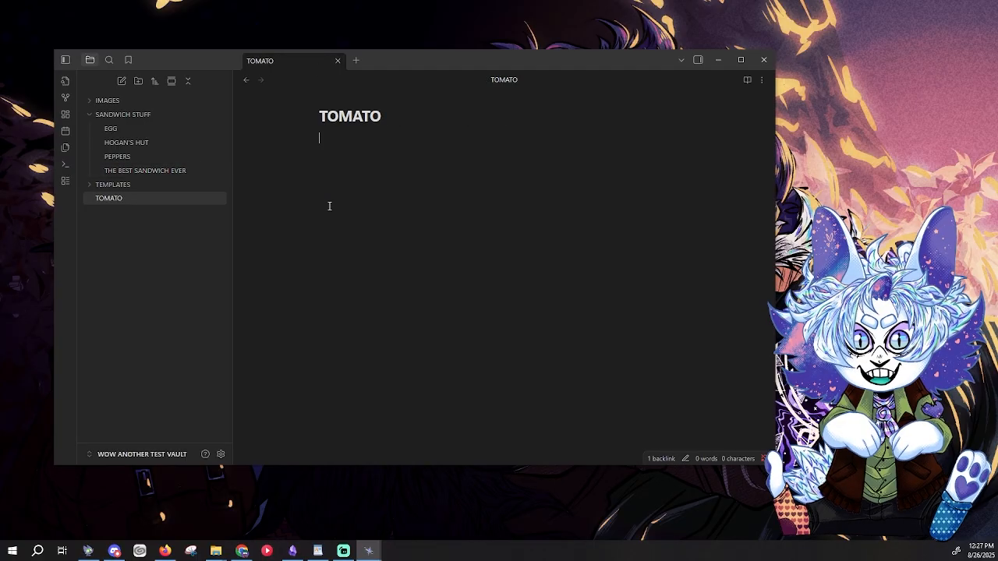
Step: Tag the TOMATO note with #ingredient and move it into the SANDWICH STUFF folder
{"action": "type", "text": "#in"}
{"action": "key", "text": "Return"}
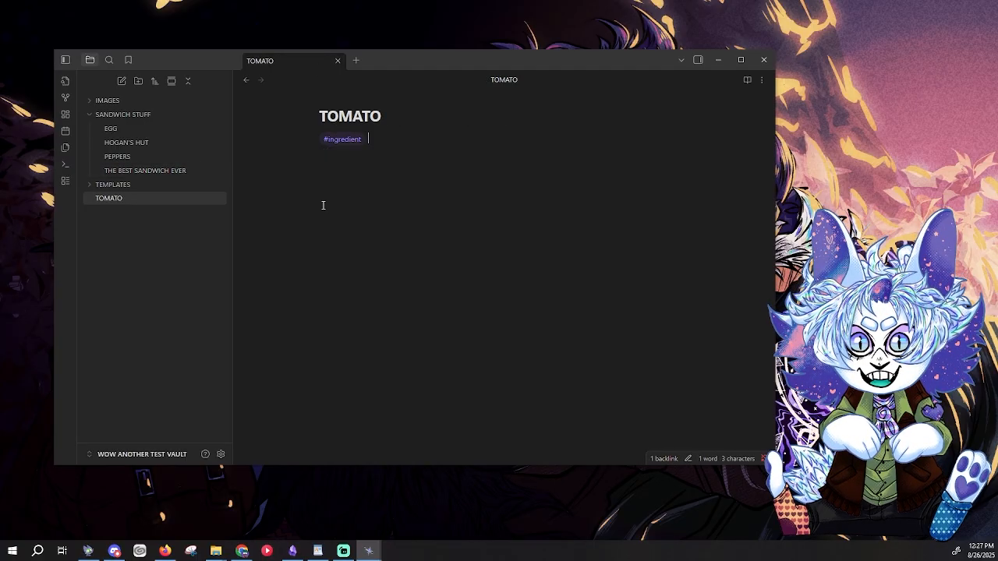
{"action": "left_click_drag", "start_coordinate": [126, 199], "coordinate": [154, 143]}
Step: Create the AVACADO note from its link in THE BEST SANDWICH EVER and tag it with #ingredient
{"action": "left_click", "coordinate": [136, 171]}
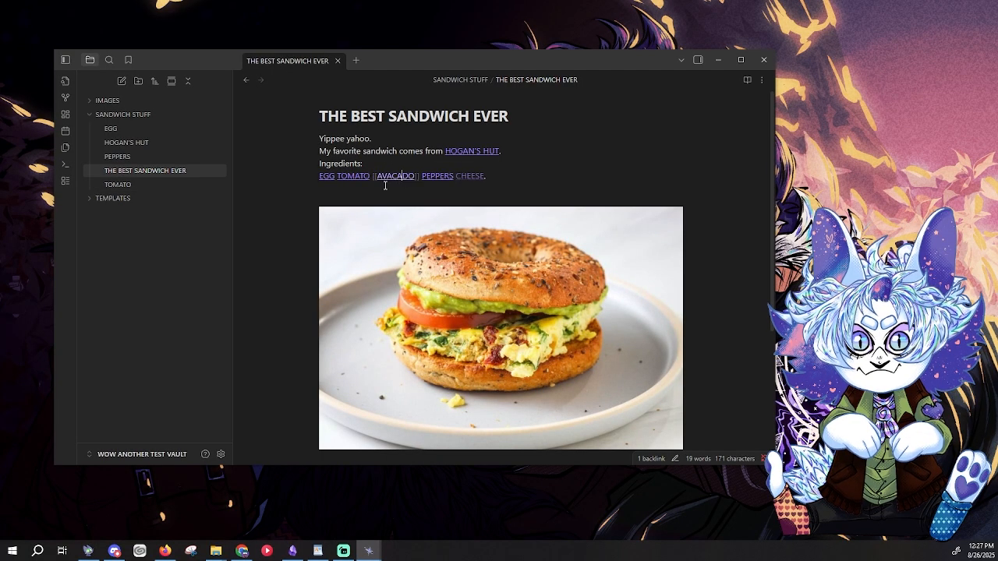
{"action": "left_click", "coordinate": [387, 174]}
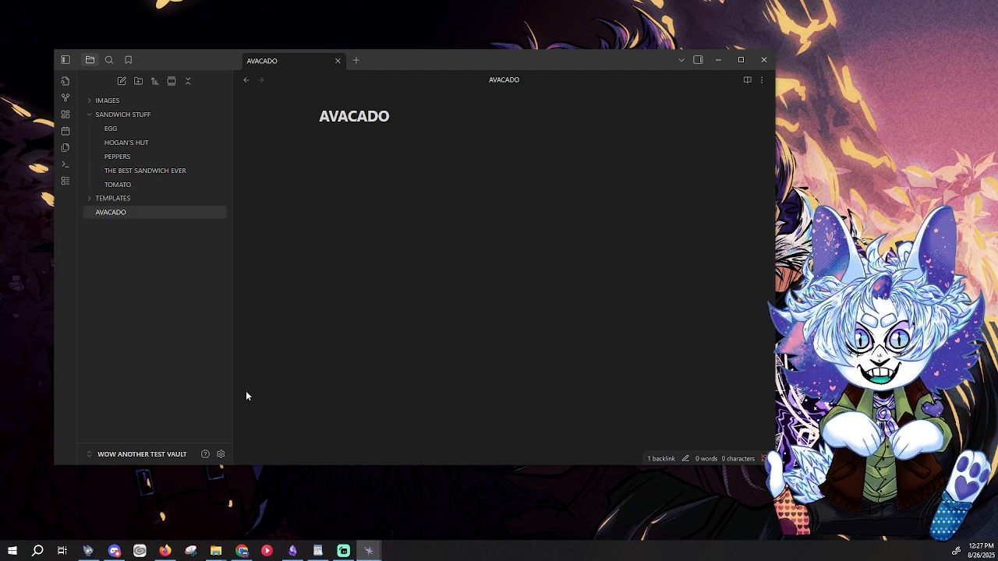
{"action": "type", "text": "#in"}
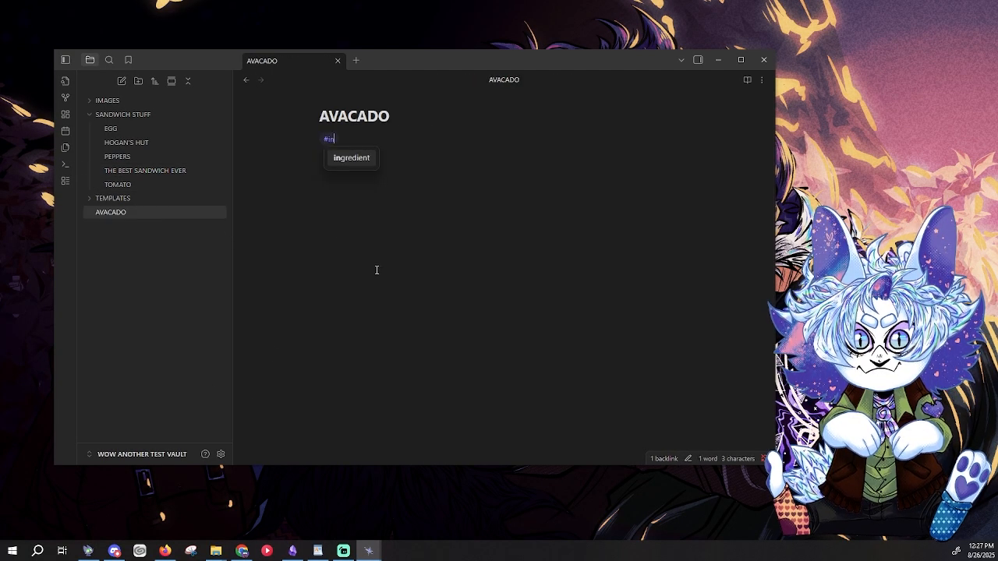
{"action": "left_click", "coordinate": [350, 158]}
Step: Move the AVACADO note into the SANDWICH STUFF folder and create the CHEESE note from its link in THE BEST SANDWICH EVER
{"action": "left_click_drag", "start_coordinate": [131, 215], "coordinate": [154, 154]}
{"action": "left_click", "coordinate": [159, 184]}
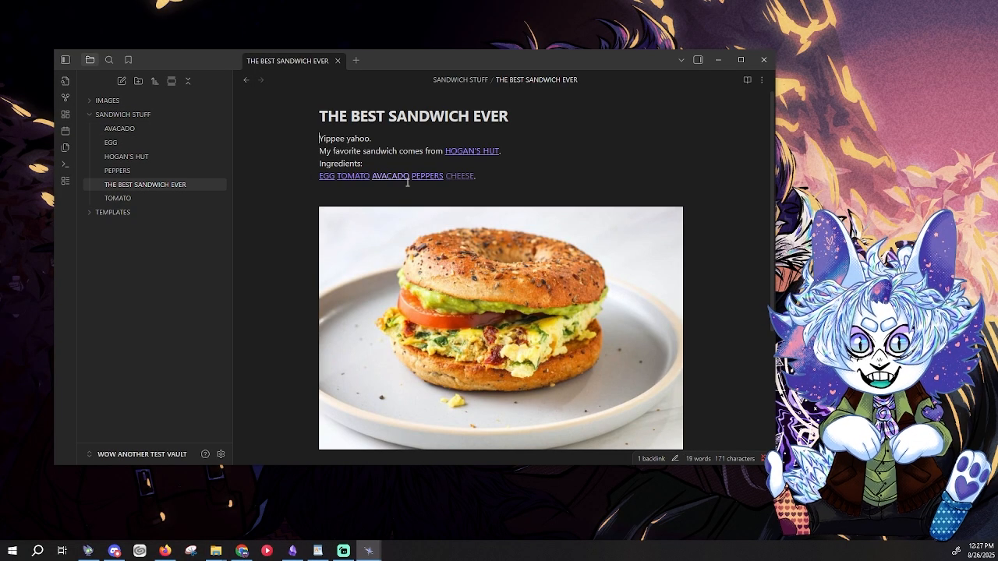
{"action": "left_click", "coordinate": [451, 176]}
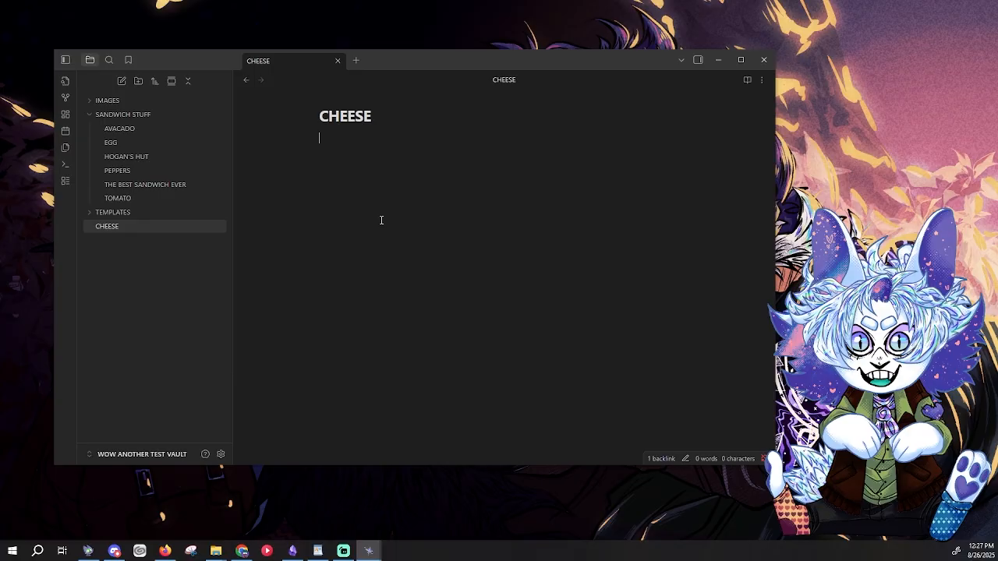
Step: Tag the CHEESE note with #ingredient and file it in the SANDWICH STUFF folder, leaving that folder collapsed
{"action": "type", "text": "#in"}
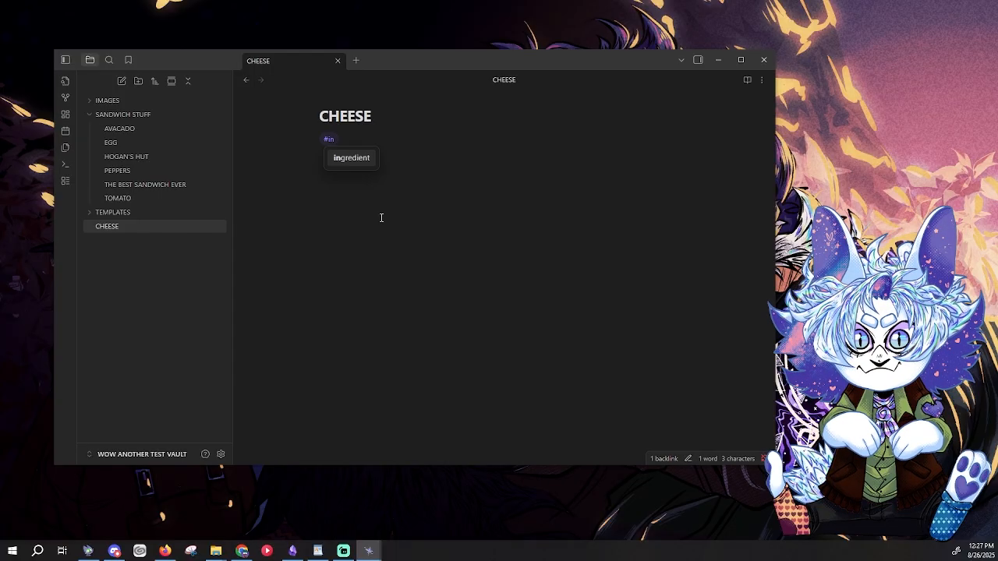
{"action": "left_click", "coordinate": [356, 159]}
{"action": "left_click_drag", "start_coordinate": [118, 230], "coordinate": [143, 172]}
{"action": "left_click", "coordinate": [124, 117]}
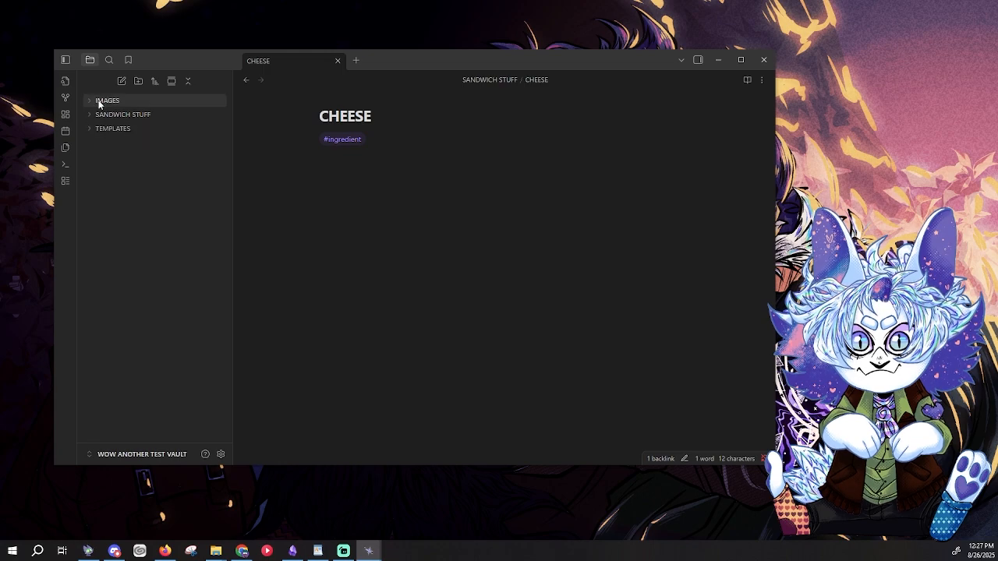
Step: Open the graph view and add a red colour group for notes matching tag:#ingredient
{"action": "left_click", "coordinate": [66, 98]}
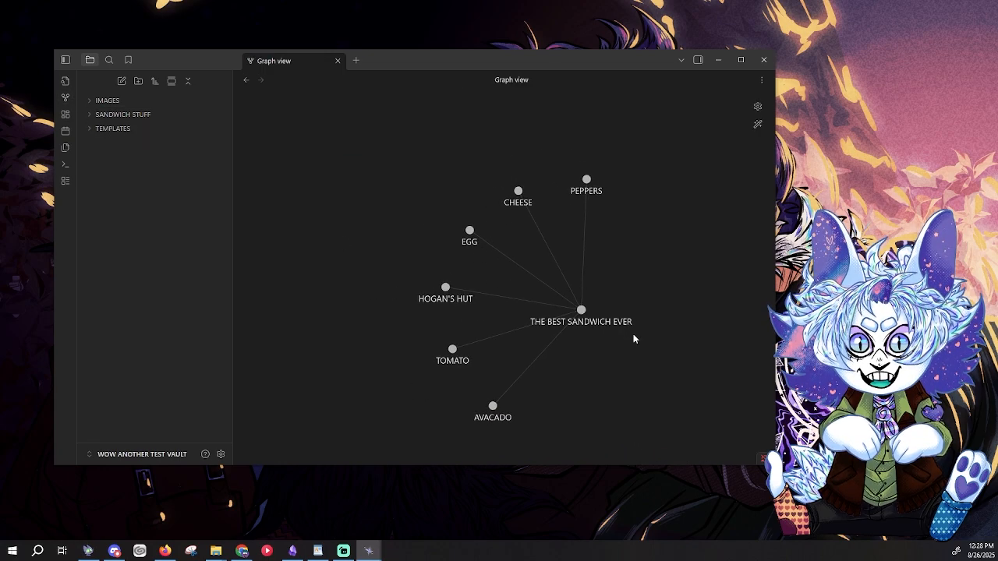
{"action": "scroll", "coordinate": [533, 298], "scroll_direction": "down", "scroll_amount": 1}
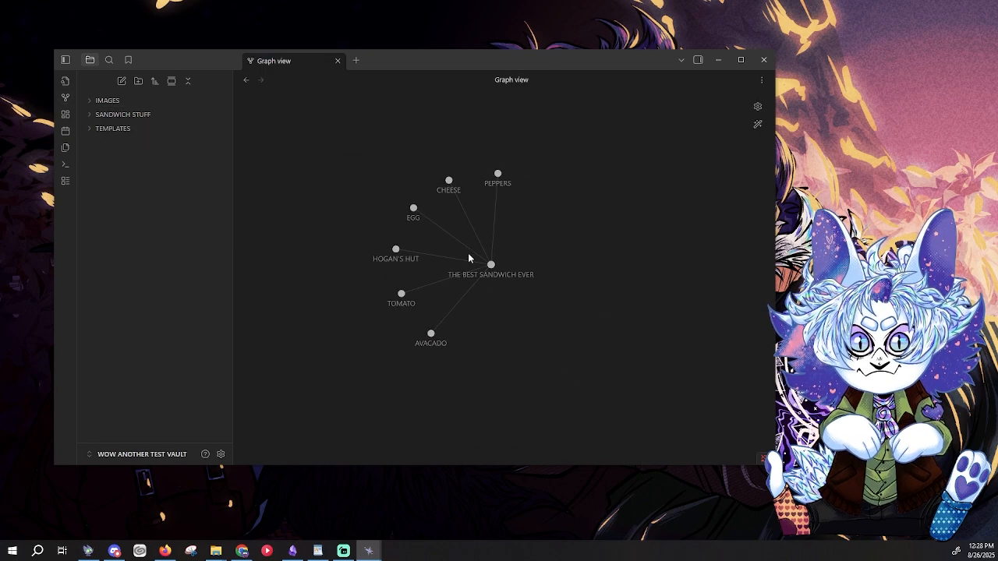
{"action": "scroll", "coordinate": [468, 255], "scroll_direction": "up", "scroll_amount": 1}
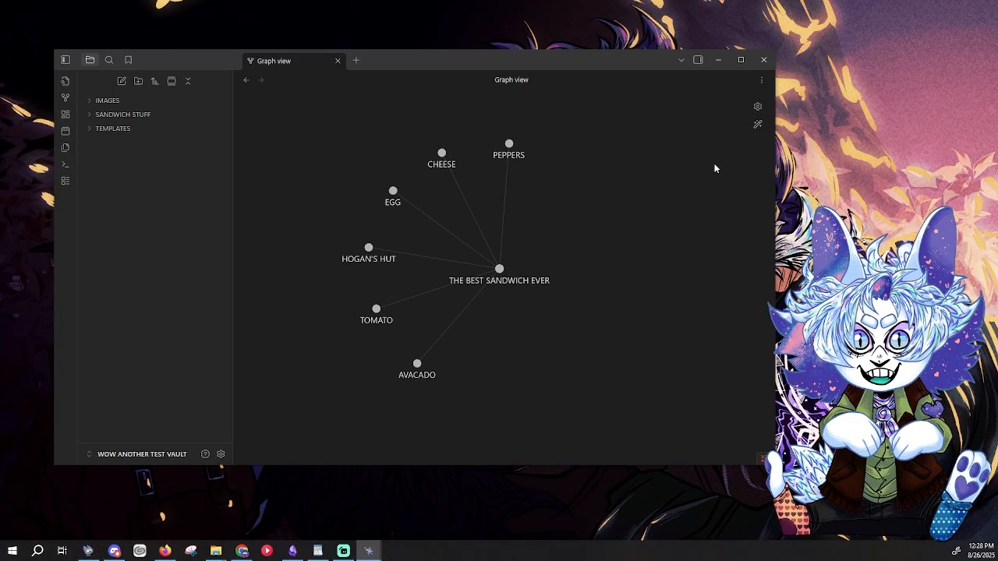
{"action": "left_click", "coordinate": [758, 107]}
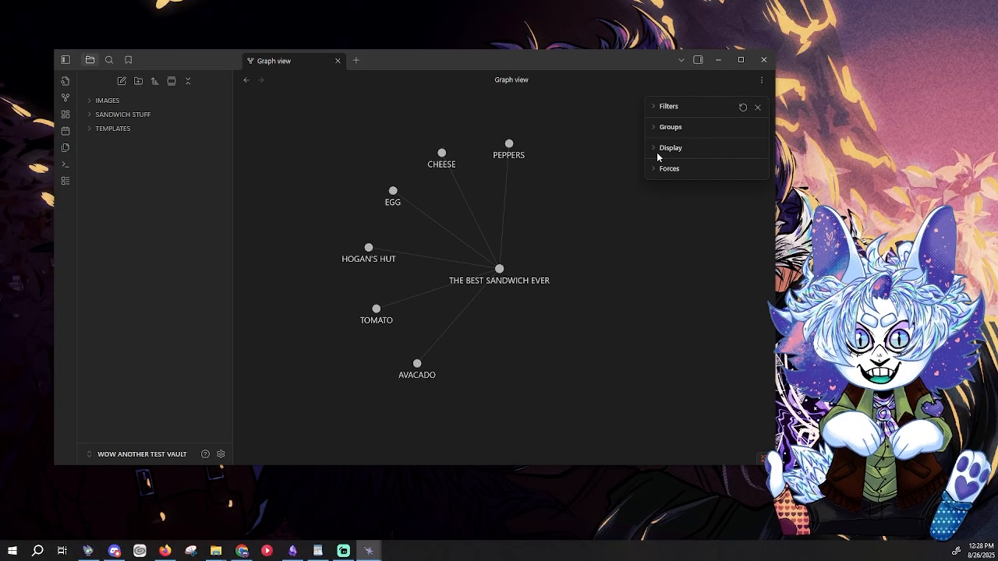
{"action": "left_click", "coordinate": [657, 127]}
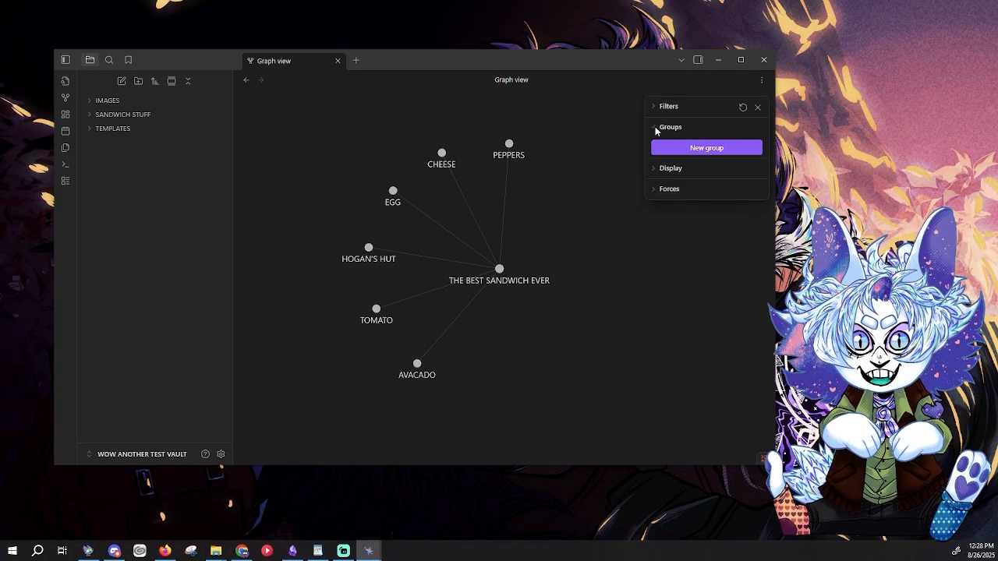
{"action": "left_click", "coordinate": [659, 146]}
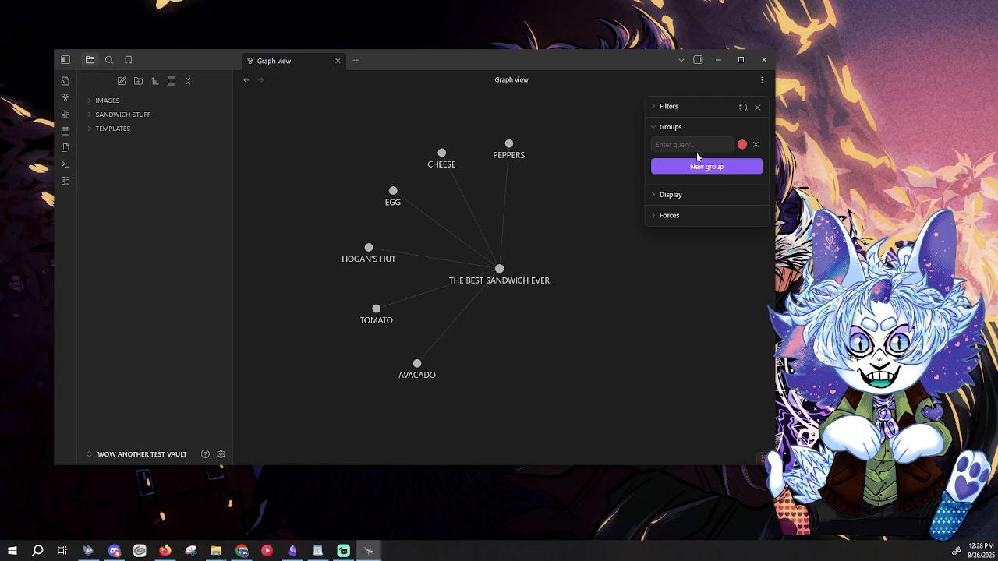
{"action": "left_click", "coordinate": [691, 148]}
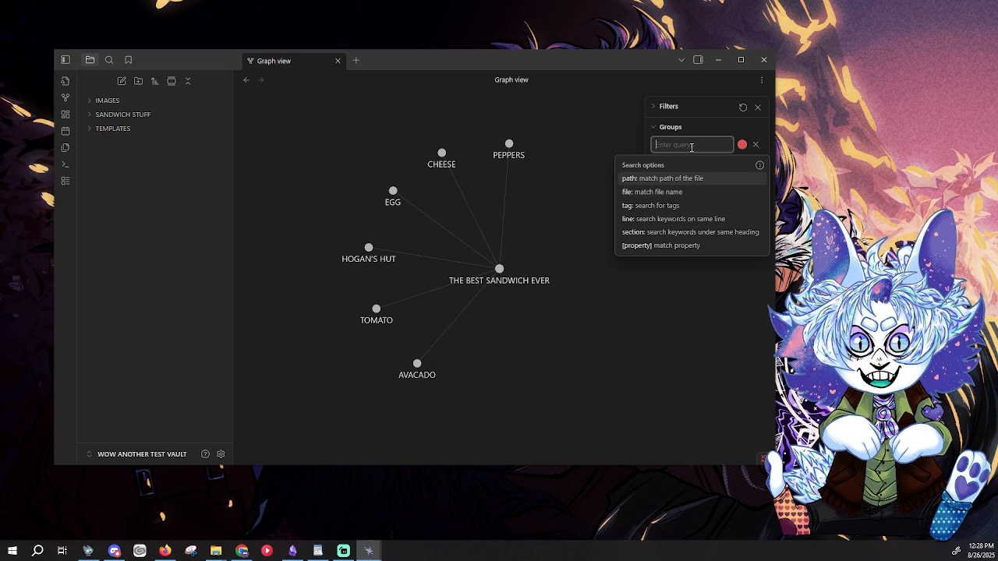
{"action": "left_click", "coordinate": [675, 206]}
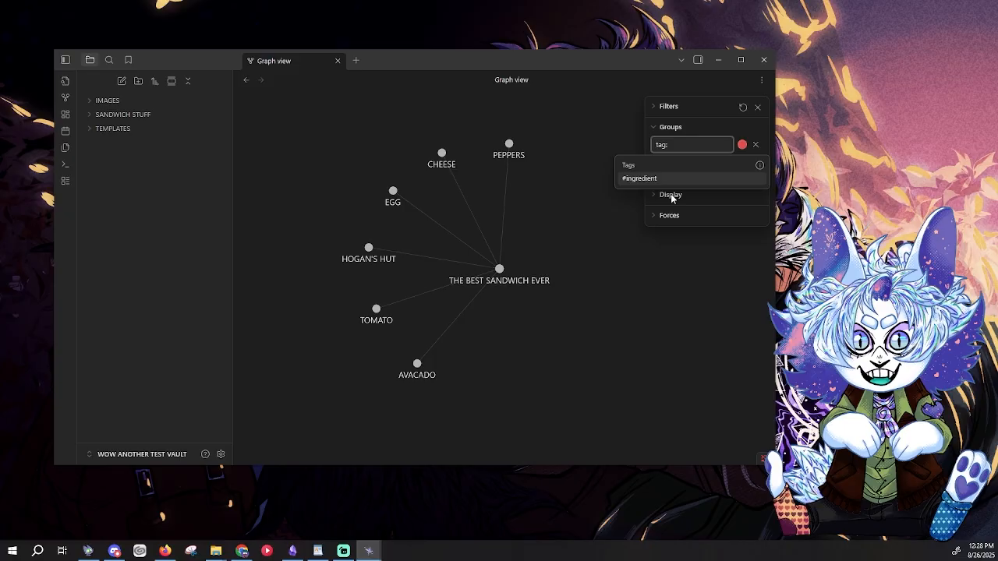
{"action": "left_click", "coordinate": [648, 178]}
{"action": "left_click", "coordinate": [735, 129]}
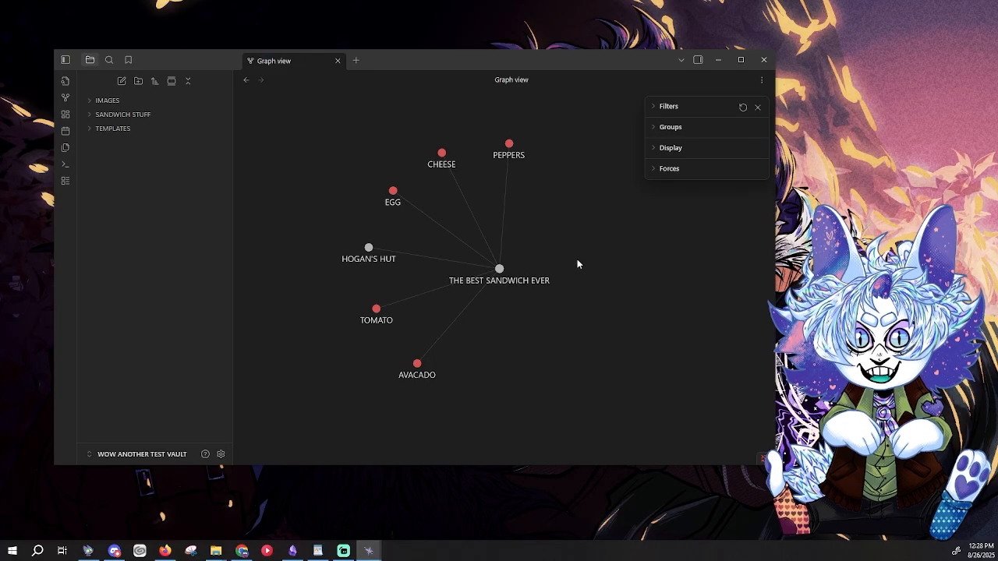
{"action": "scroll", "coordinate": [484, 273], "scroll_direction": "down", "scroll_amount": 1}
{"action": "scroll", "coordinate": [481, 265], "scroll_direction": "up", "scroll_amount": 1}
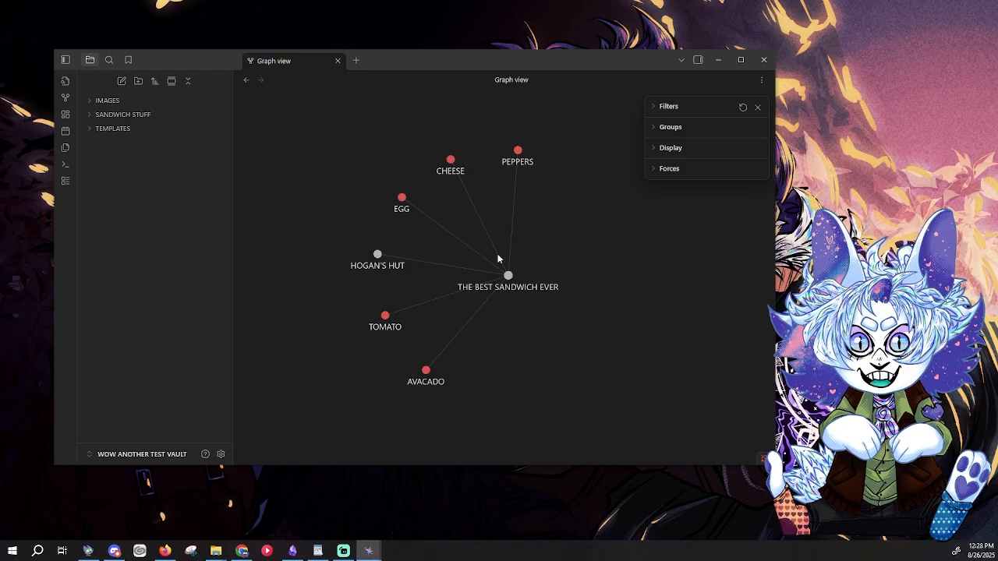
{"action": "scroll", "coordinate": [491, 270], "scroll_direction": "down", "scroll_amount": 2}
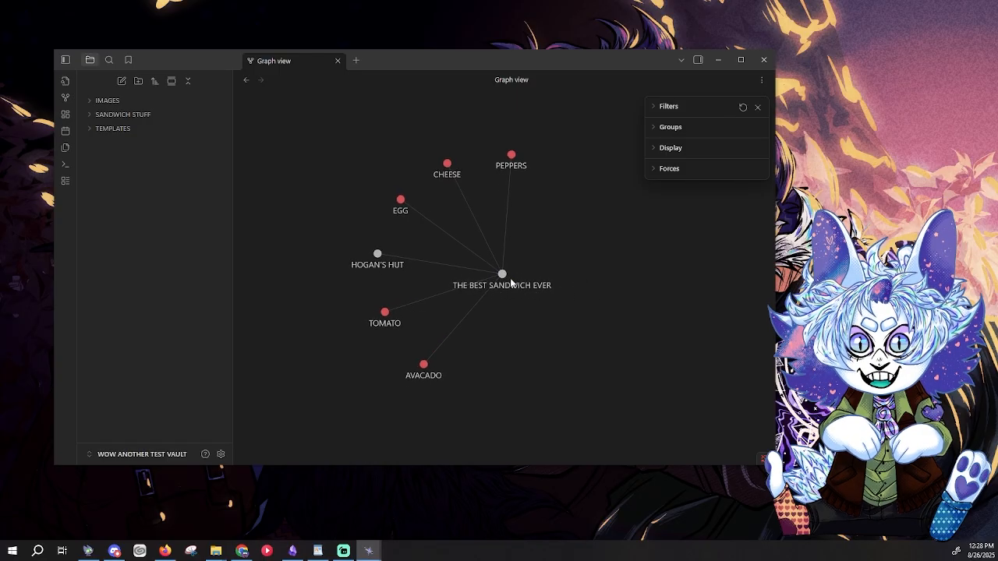
{"action": "scroll", "coordinate": [500, 276], "scroll_direction": "down", "scroll_amount": 3}
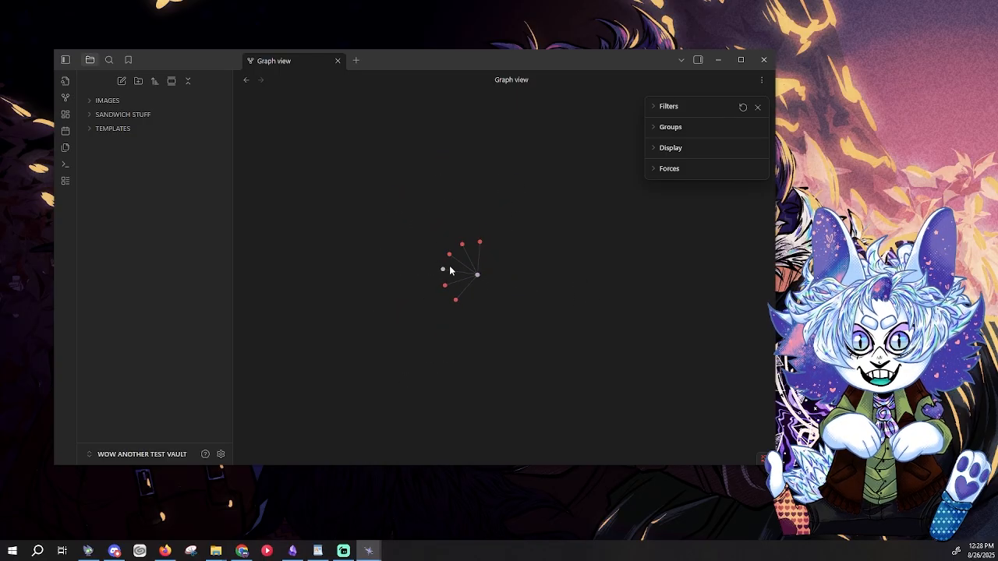
{"action": "scroll", "coordinate": [467, 269], "scroll_direction": "up", "scroll_amount": 4}
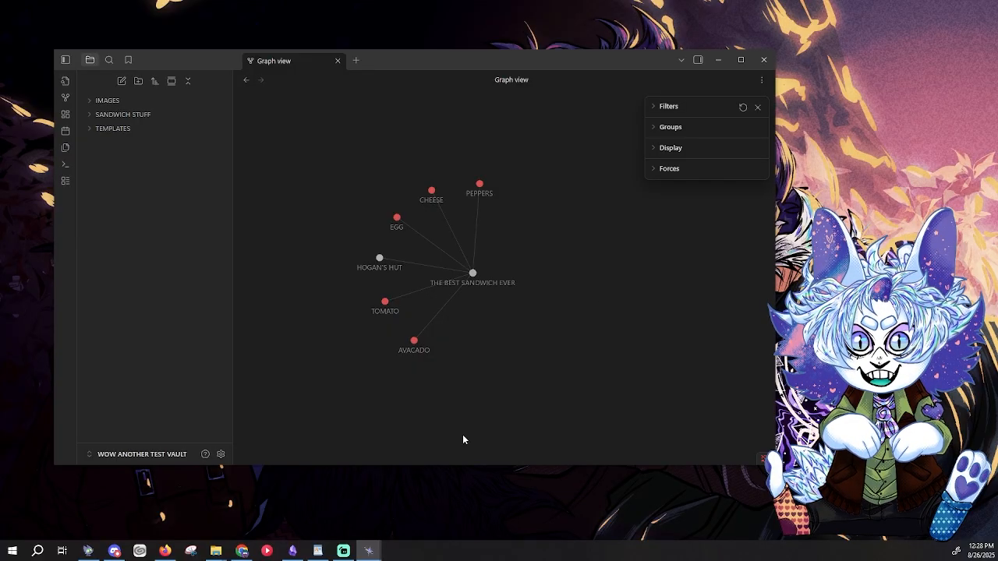
{"action": "key", "text": "alt+Tab"}
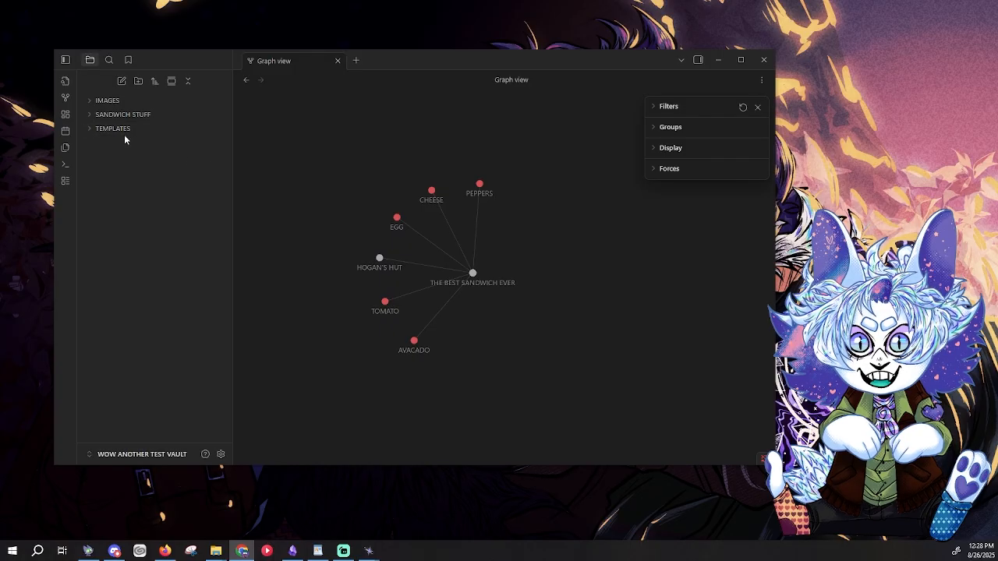
{"action": "left_click", "coordinate": [138, 82]}
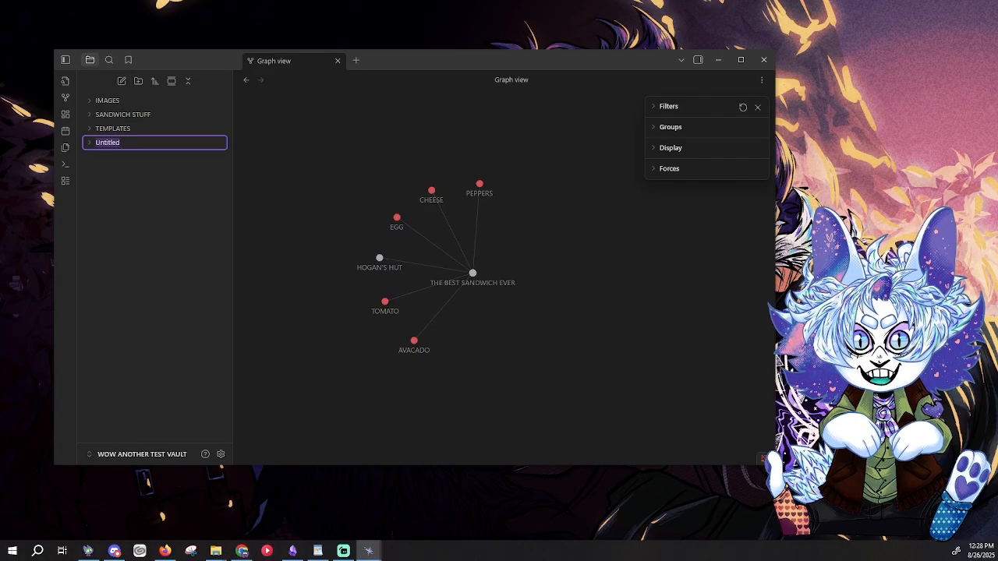
{"action": "left_click", "coordinate": [169, 258]}
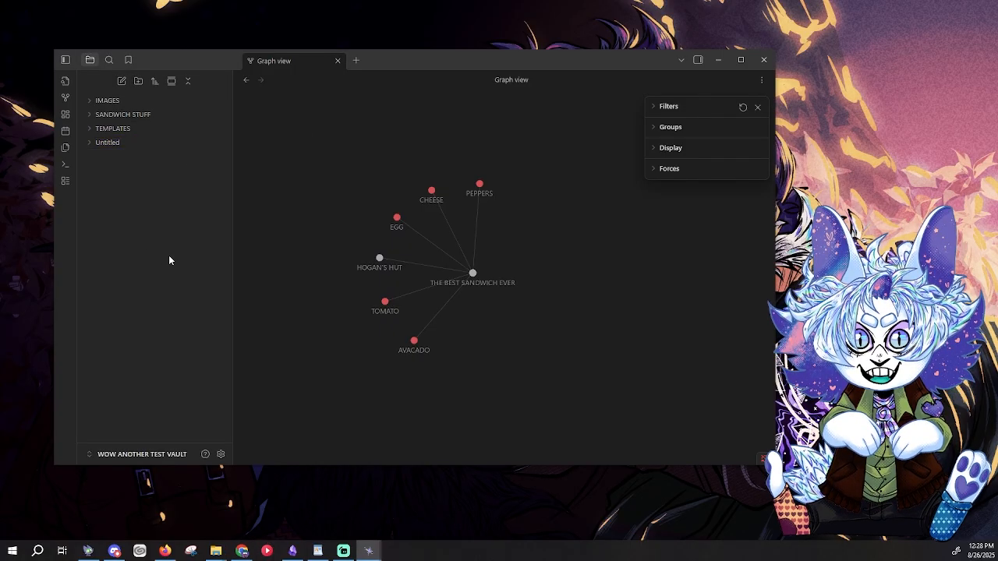
{"action": "right_click", "coordinate": [133, 144]}
{"action": "left_click", "coordinate": [160, 338]}
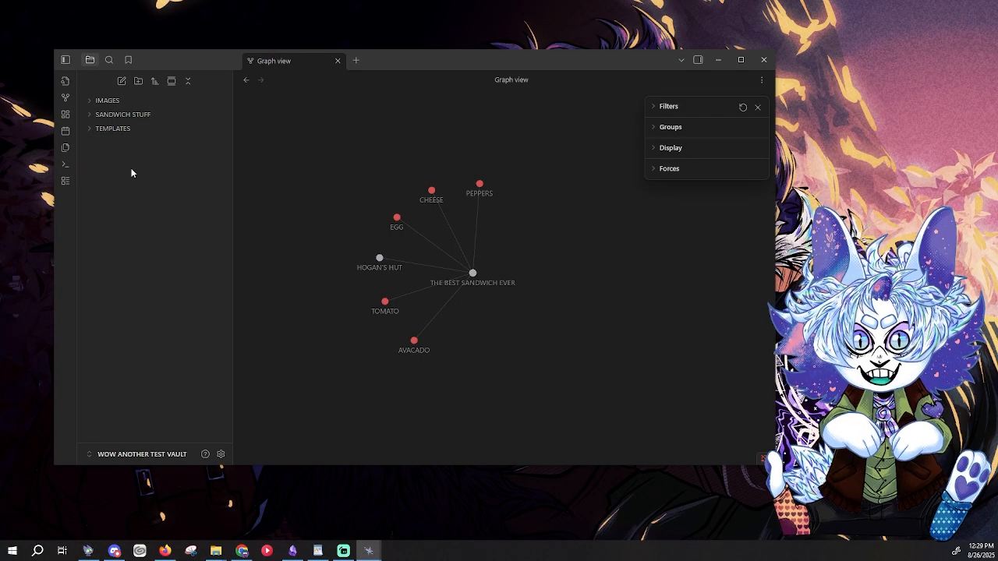
Step: Create a new note titled SANDWICH TEMPLATE
{"action": "left_click", "coordinate": [122, 81]}
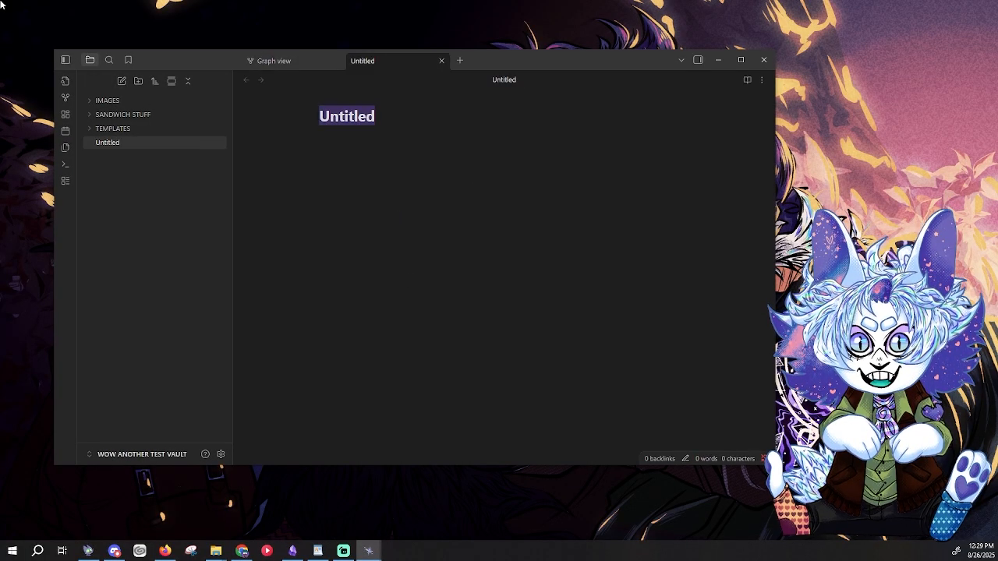
{"action": "type", "text": "SANDW"}
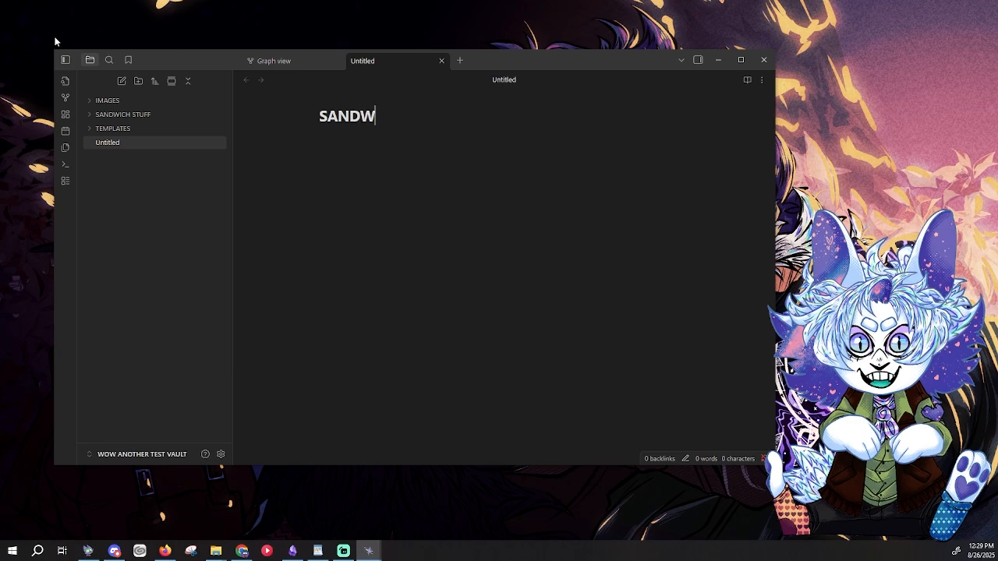
{"action": "type", "text": "ICH TEMPLATE"}
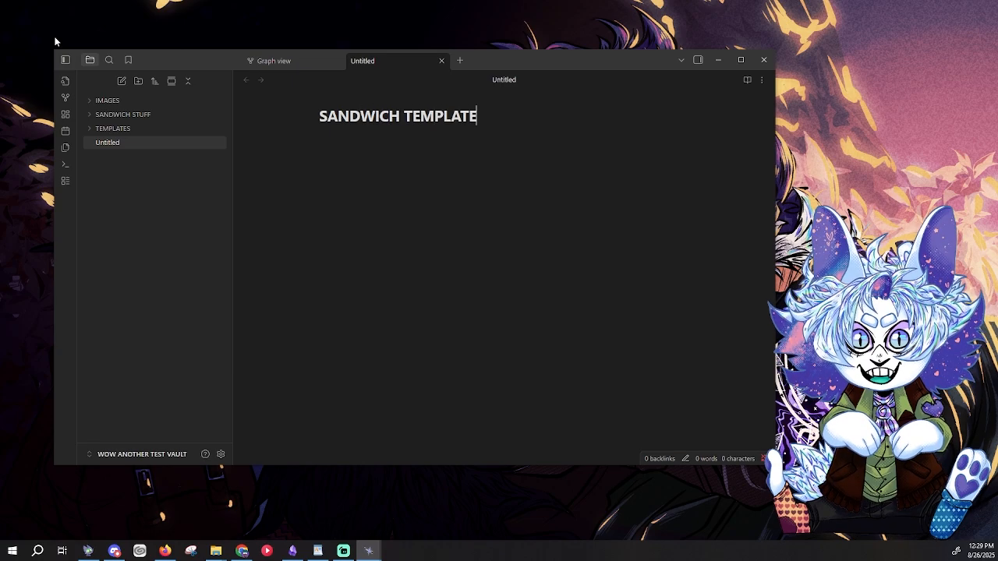
{"action": "key", "text": "Return"}
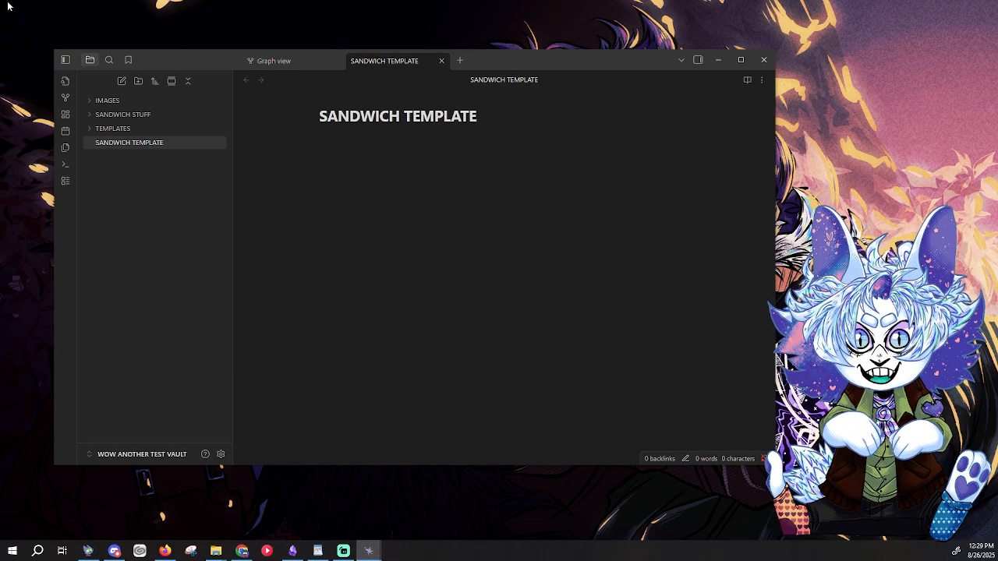
Step: Fill the SANDWICH TEMPLATE note with the lines "Bread:", "Meat(s):", "Condiments:" and "Prepare Time:"
{"action": "type", "text": "Bread"}
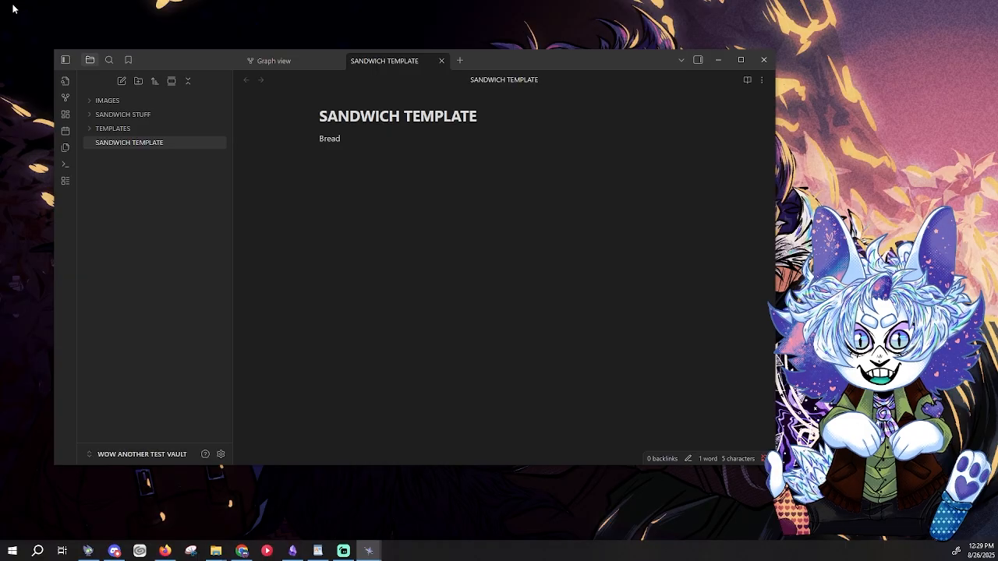
{"action": "type", "text": ": Meat"}
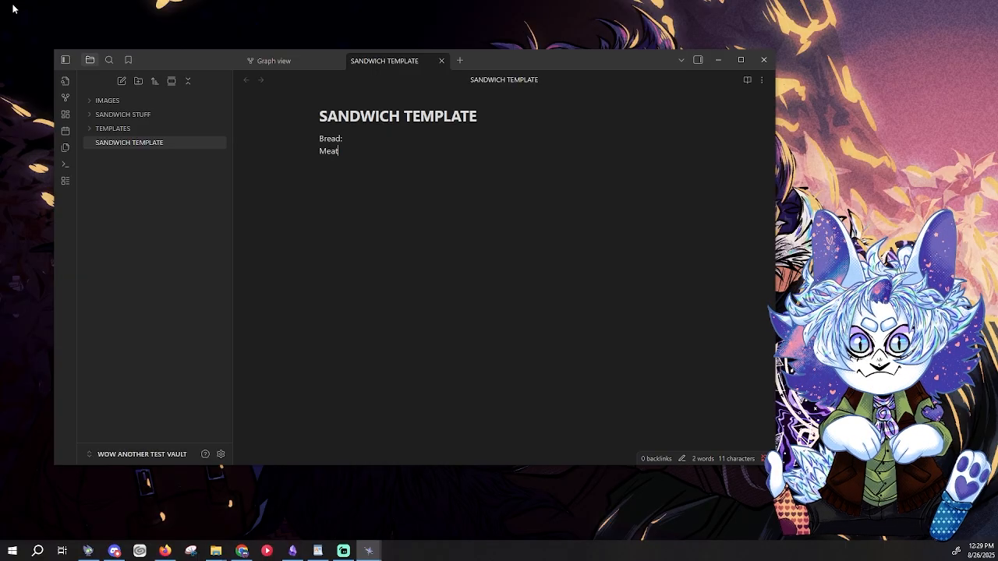
{"action": "type", "text": "(s): "}
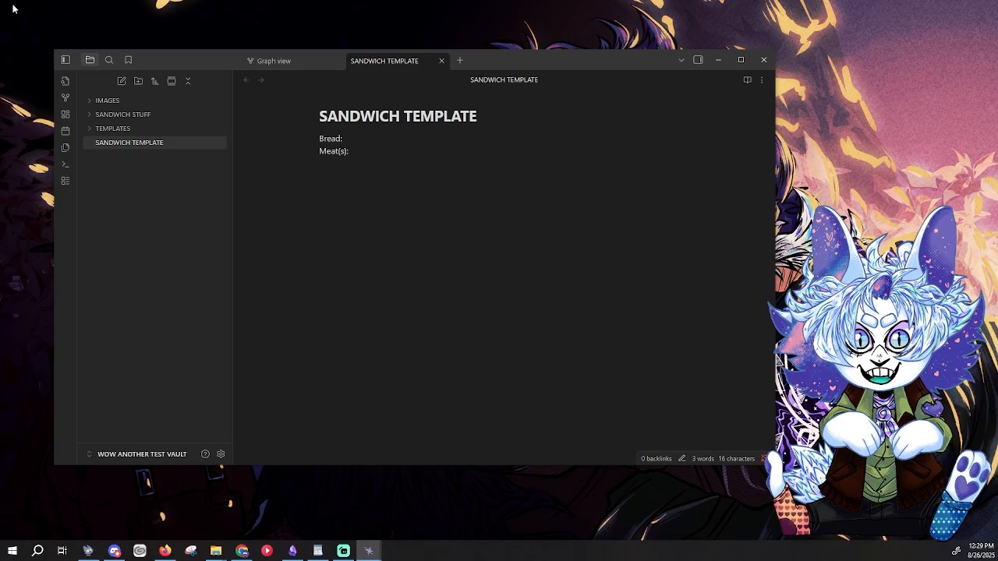
{"action": "type", "text": "Co"}
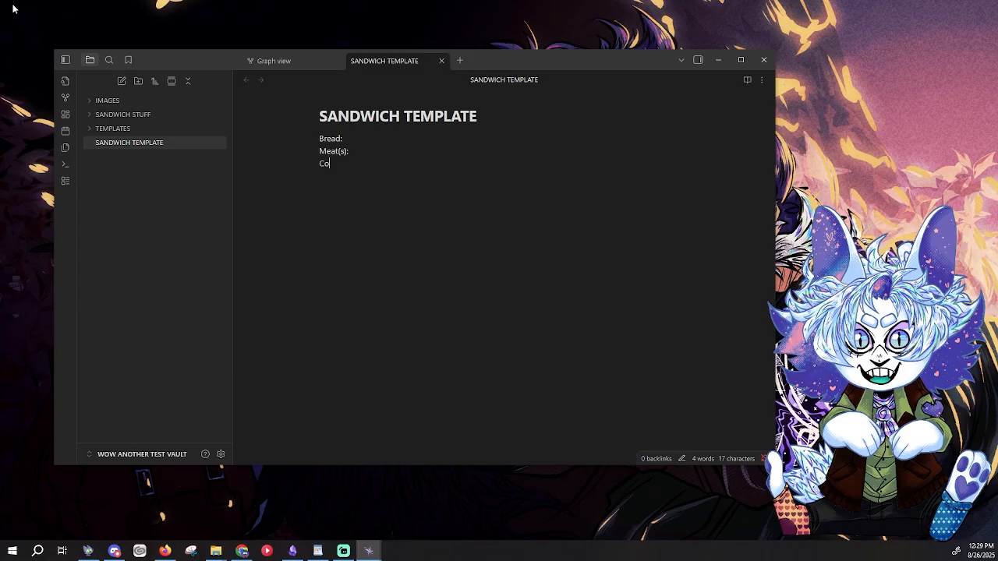
{"action": "type", "text": "ndiments:"}
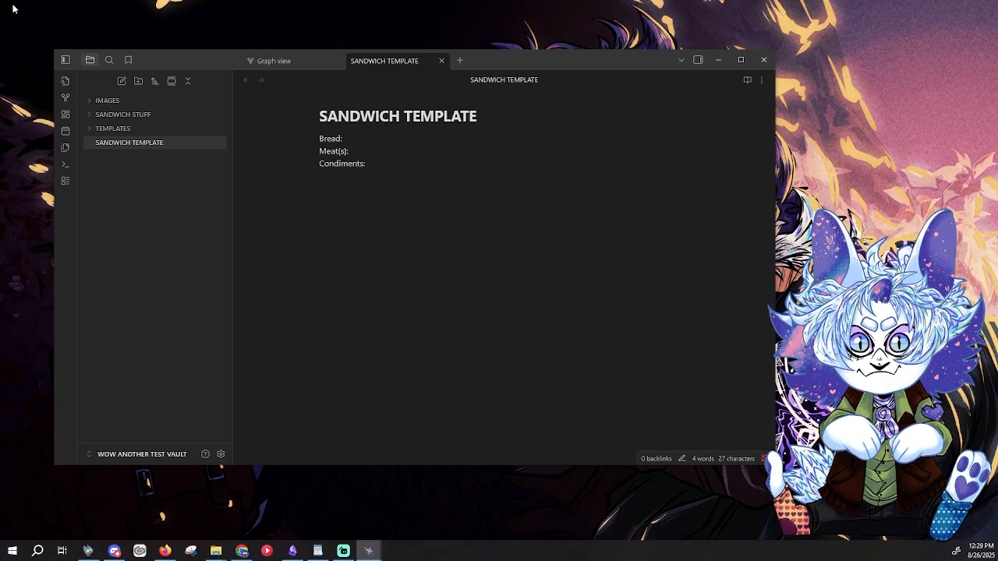
{"action": "key", "text": "Return"}
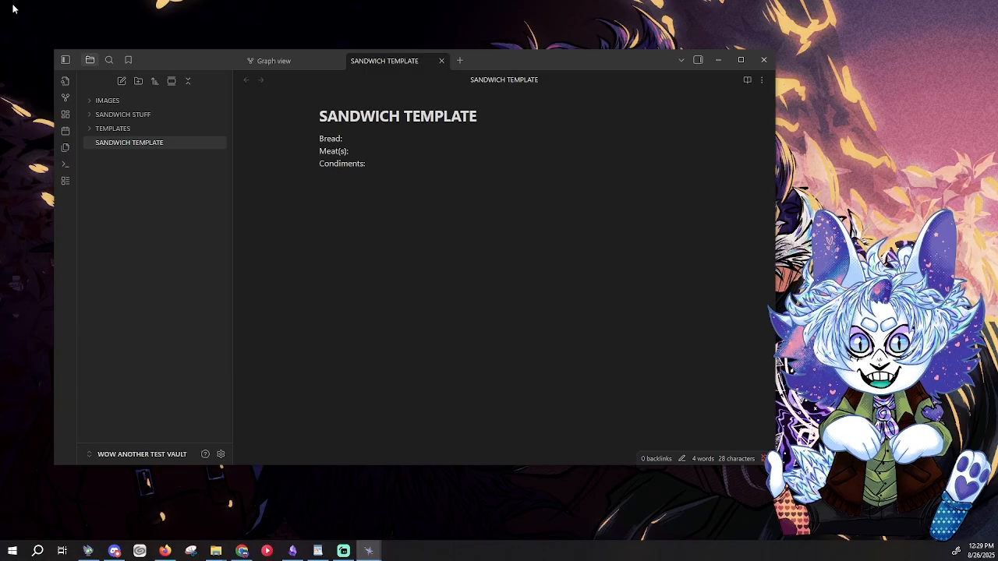
{"action": "type", "text": "Prepare"}
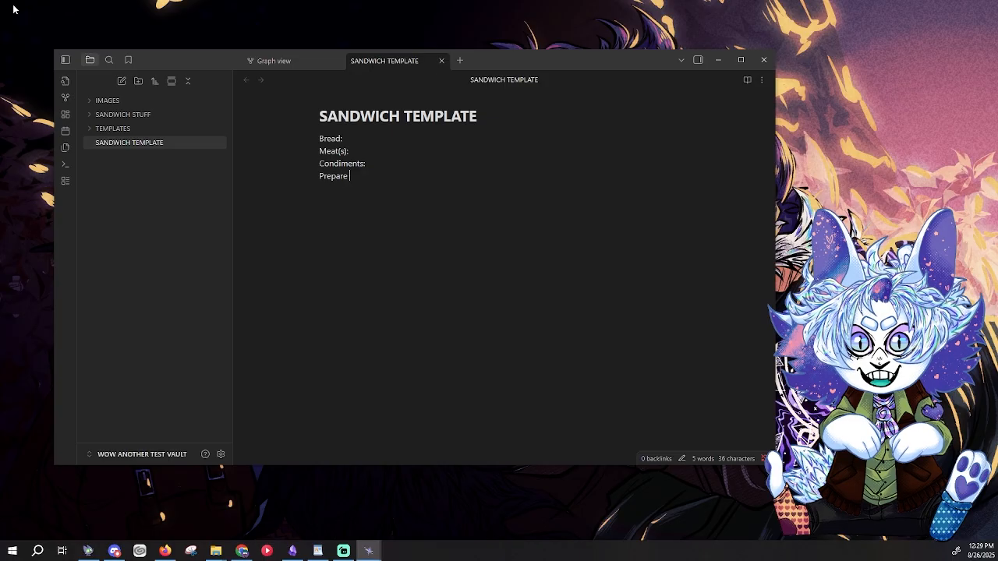
{"action": "type", "text": " Time:"}
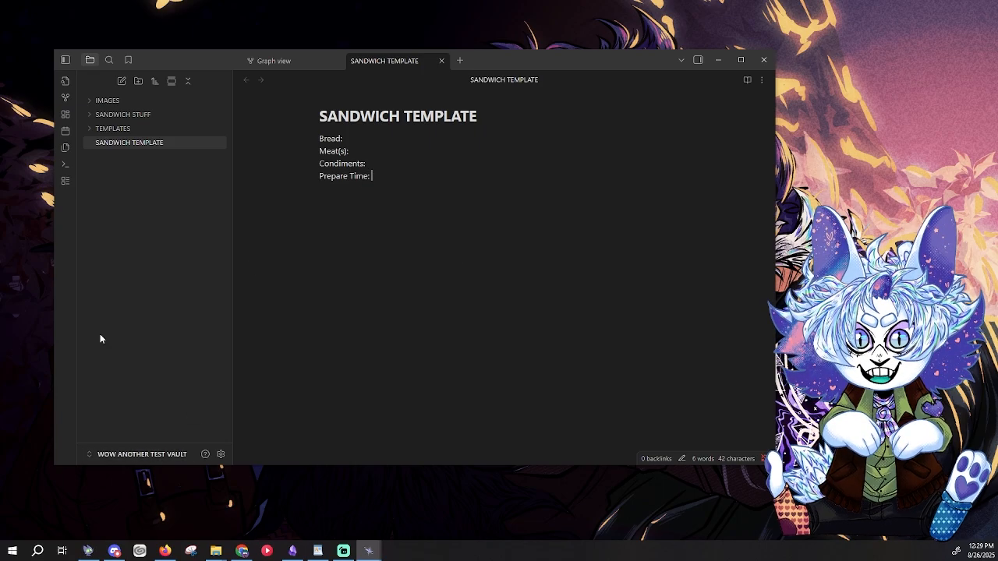
Step: Set the Templates core plugin's template folder location to TEMPLATES and close the settings
{"action": "left_click", "coordinate": [221, 453]}
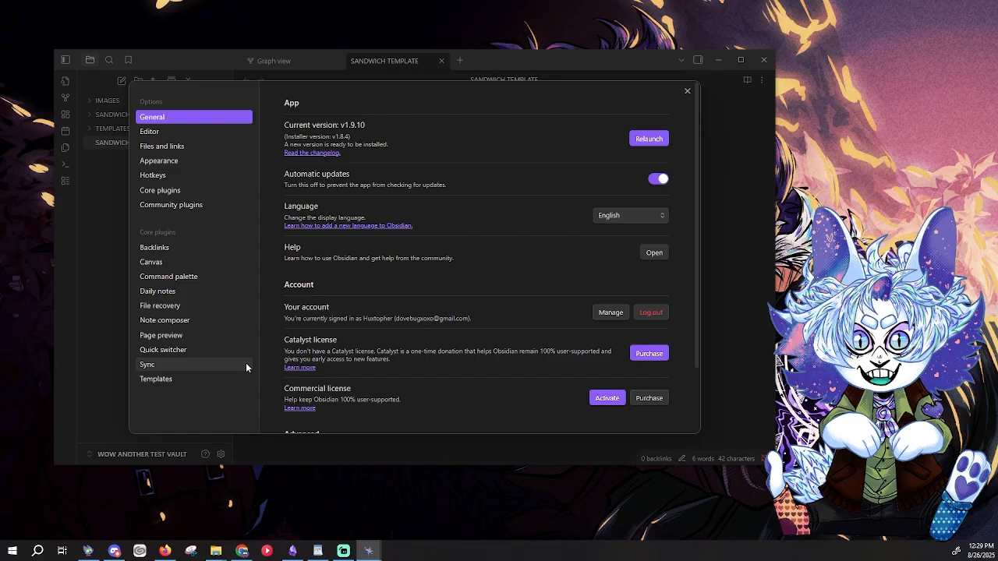
{"action": "left_click", "coordinate": [199, 379]}
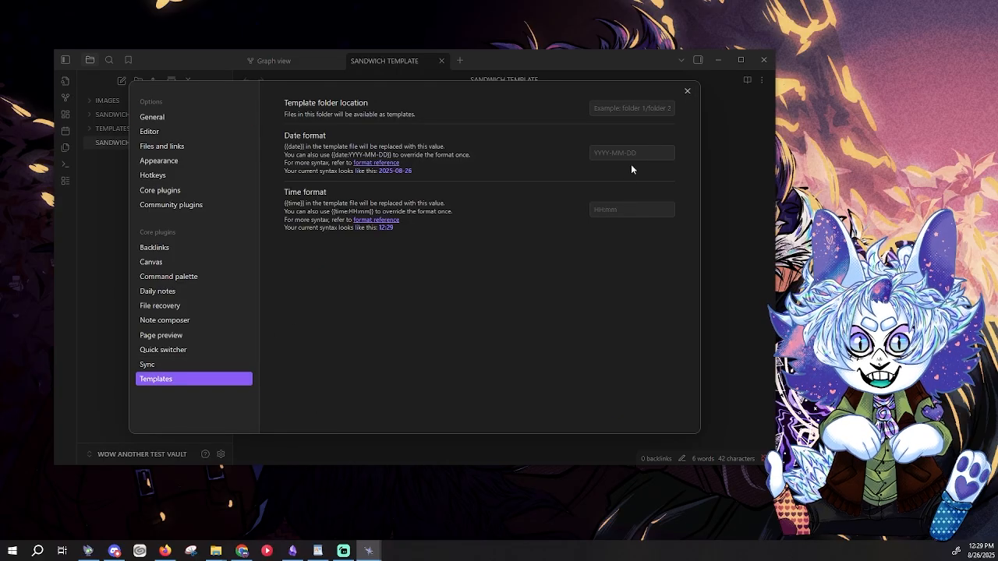
{"action": "left_click", "coordinate": [629, 107]}
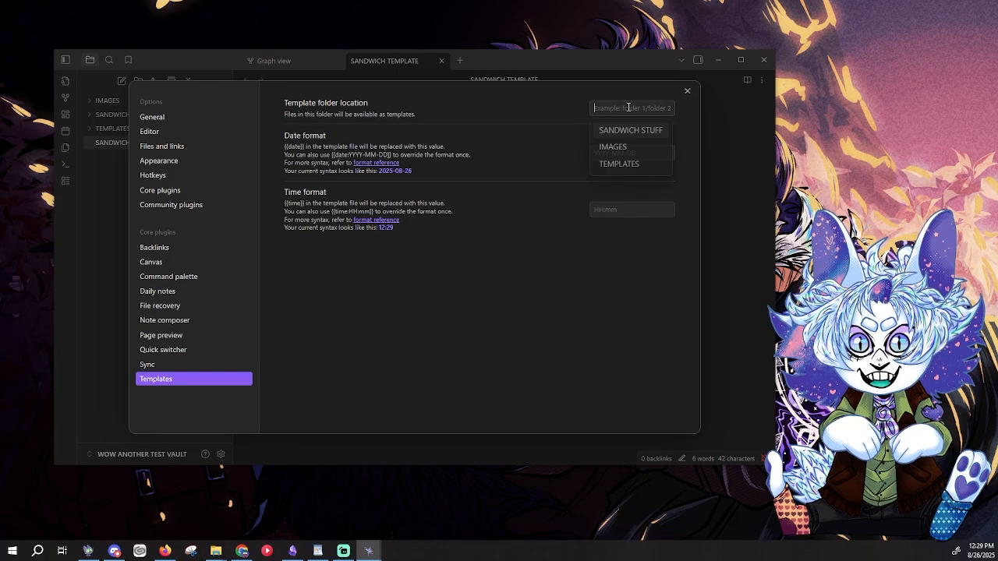
{"action": "left_click", "coordinate": [632, 163]}
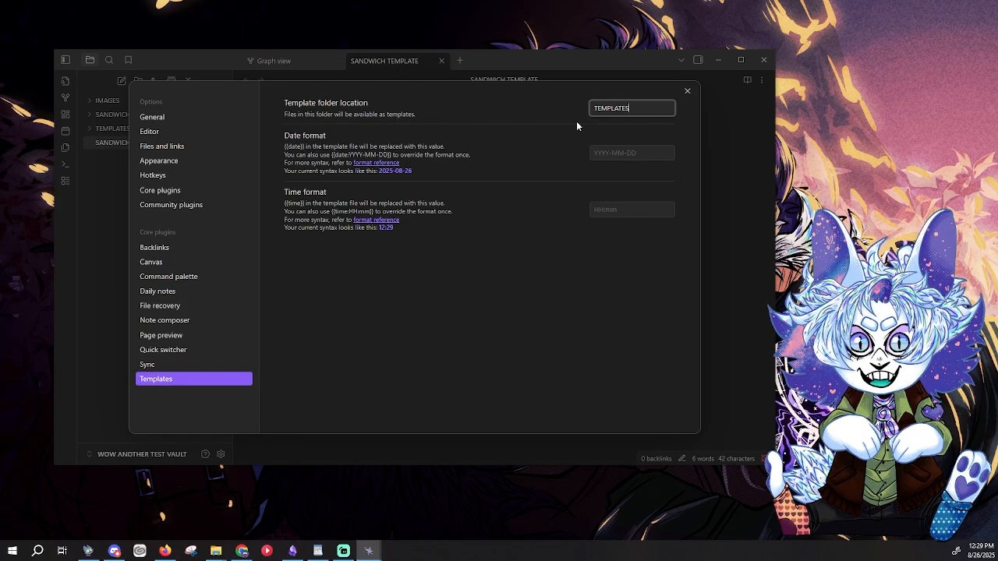
{"action": "left_click", "coordinate": [687, 91]}
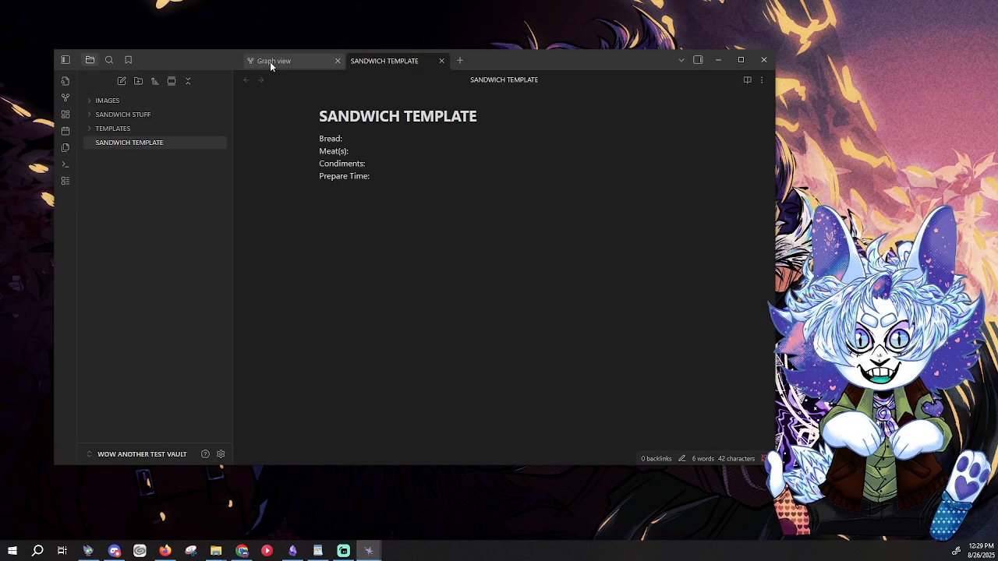
Step: Create a new note titled BAD SANDWICH
{"action": "left_click", "coordinate": [121, 80]}
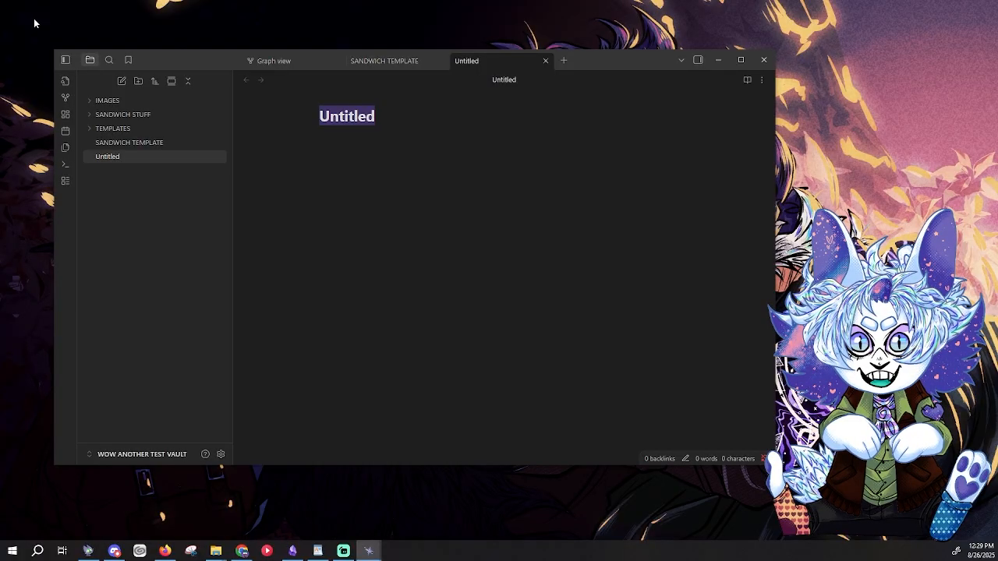
{"action": "type", "text": "MEDIOR"}
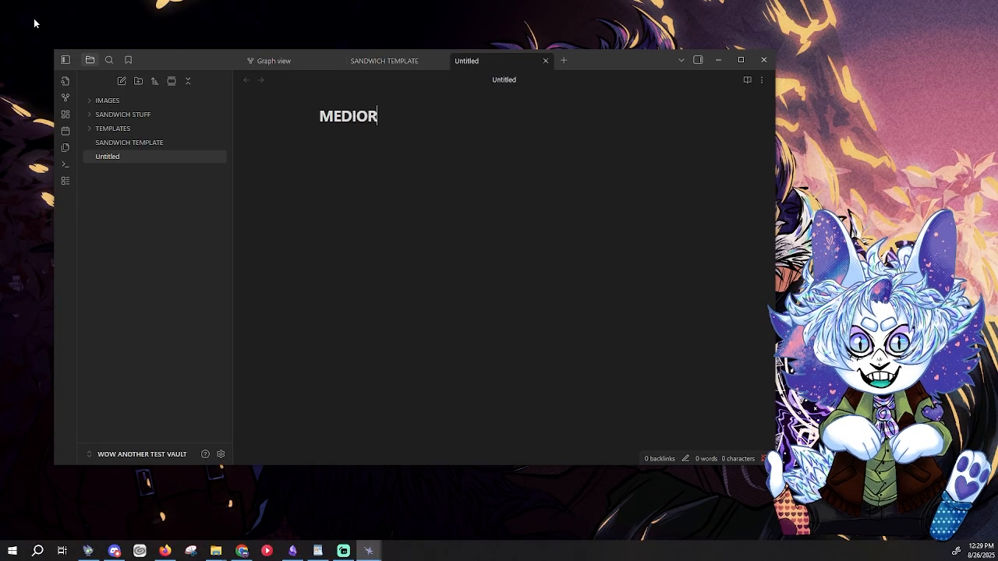
{"action": "key", "text": "BackSpace"}
{"action": "type", "text": "CRE"}
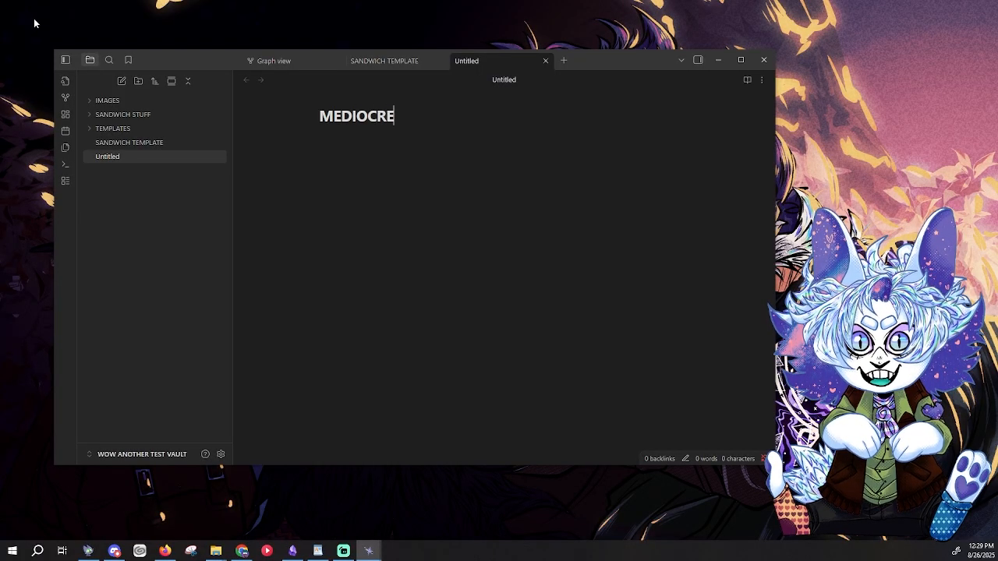
{"action": "key", "text": "BackSpace"}
{"action": "key", "text": "BackSpace"}
{"action": "key", "text": "BackSpace"}
{"action": "key", "text": "BackSpace"}
{"action": "key", "text": "BackSpace"}
{"action": "key", "text": "BackSpace"}
{"action": "key", "text": "BackSpace"}
{"action": "key", "text": "BackSpace"}
{"action": "type", "text": "BAD DA"}
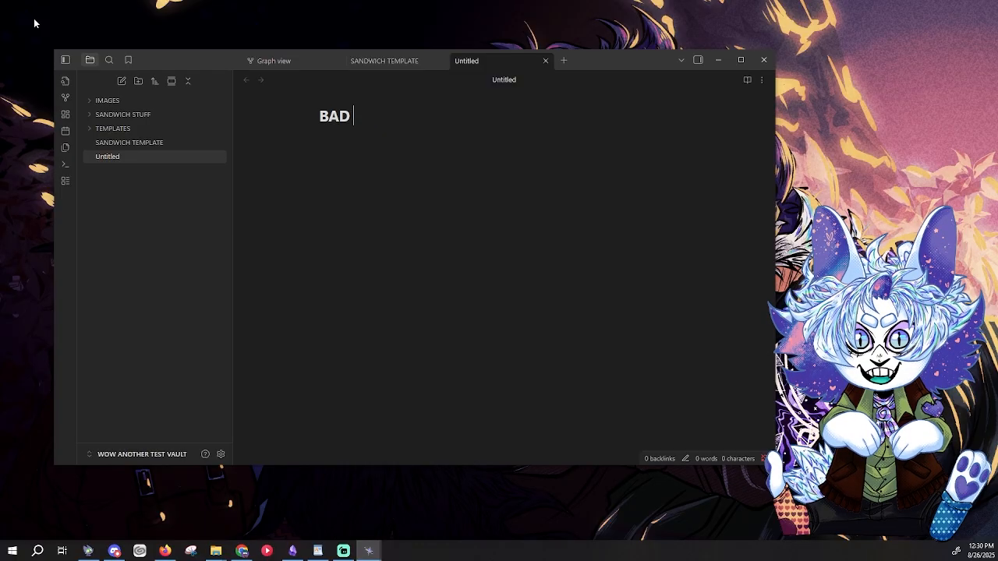
{"action": "key", "text": "BackSpace"}
{"action": "key", "text": "BackSpace"}
{"action": "type", "text": "SANDWICH"}
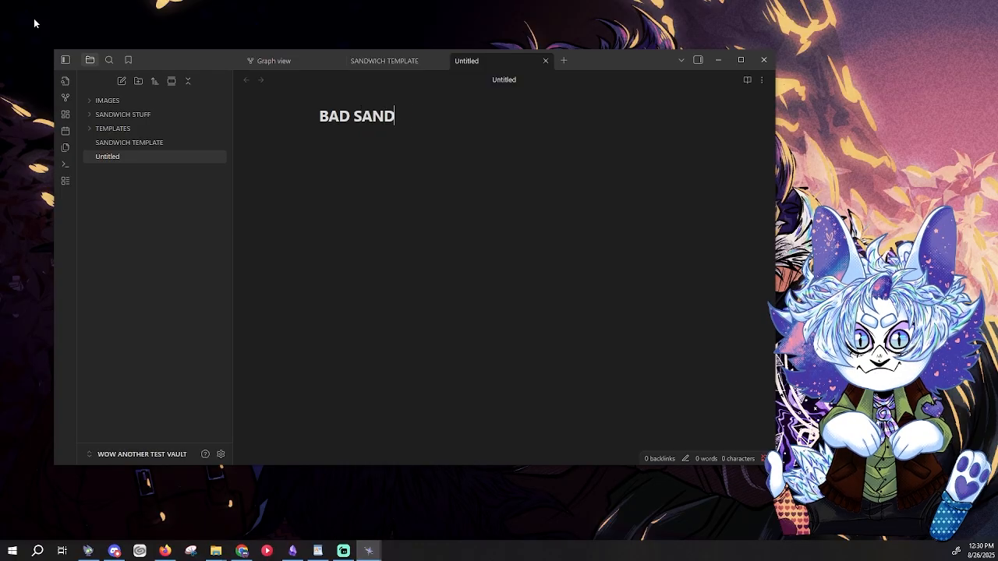
{"action": "key", "text": "Return"}
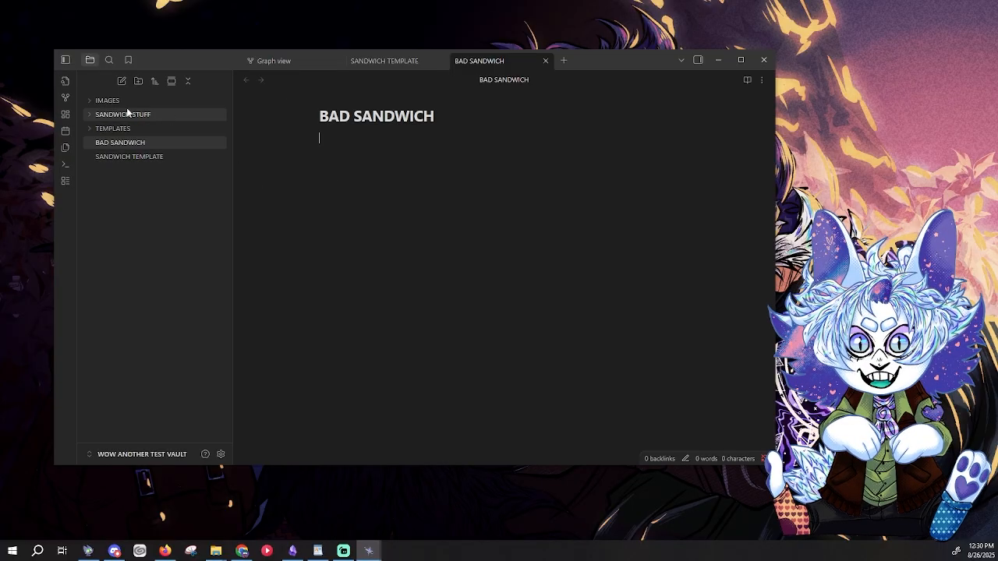
Step: Try to insert a template into the BAD SANDWICH note with the Insert template command
{"action": "left_click", "coordinate": [66, 167]}
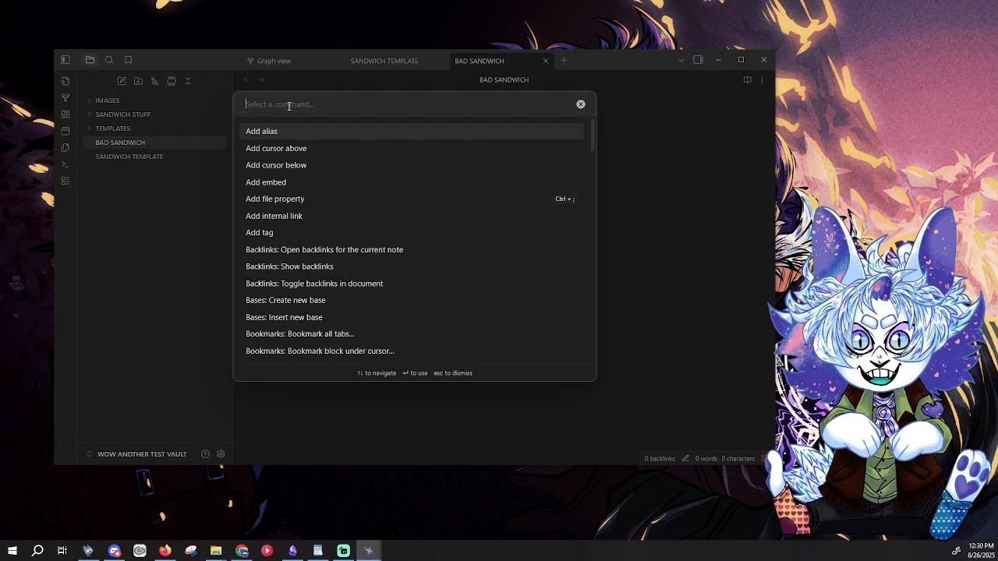
{"action": "type", "text": "TEMP"}
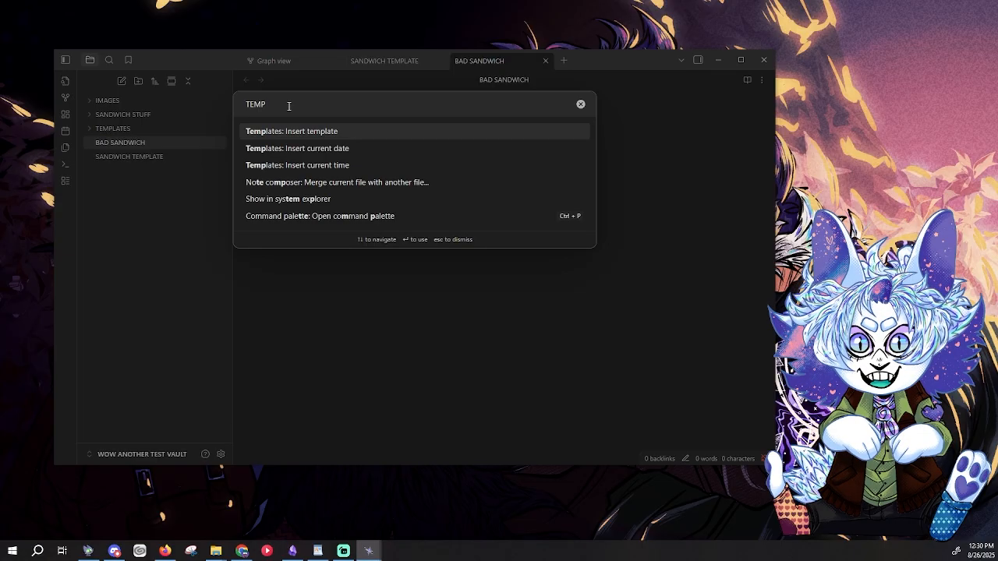
{"action": "left_click", "coordinate": [308, 133]}
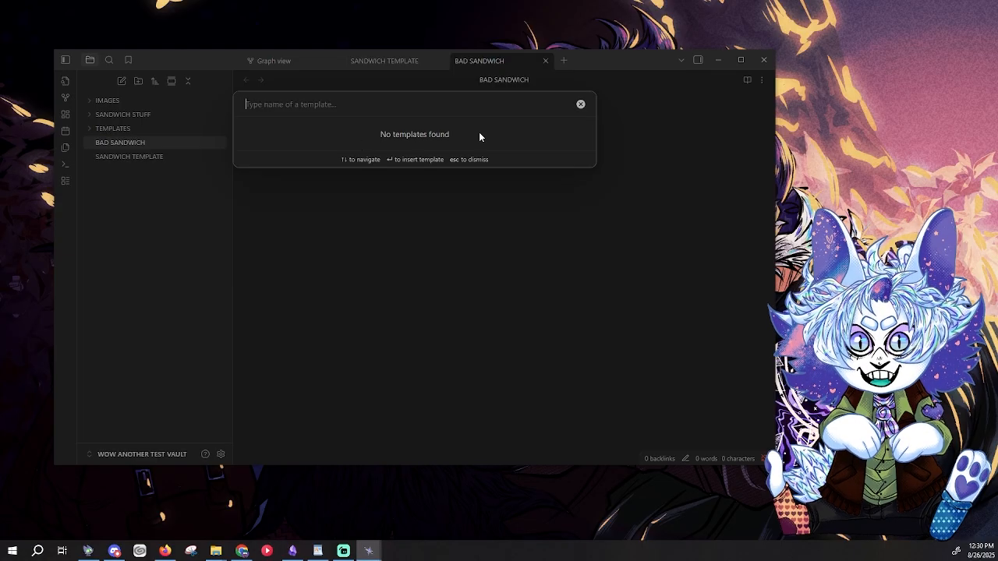
{"action": "left_click", "coordinate": [581, 103]}
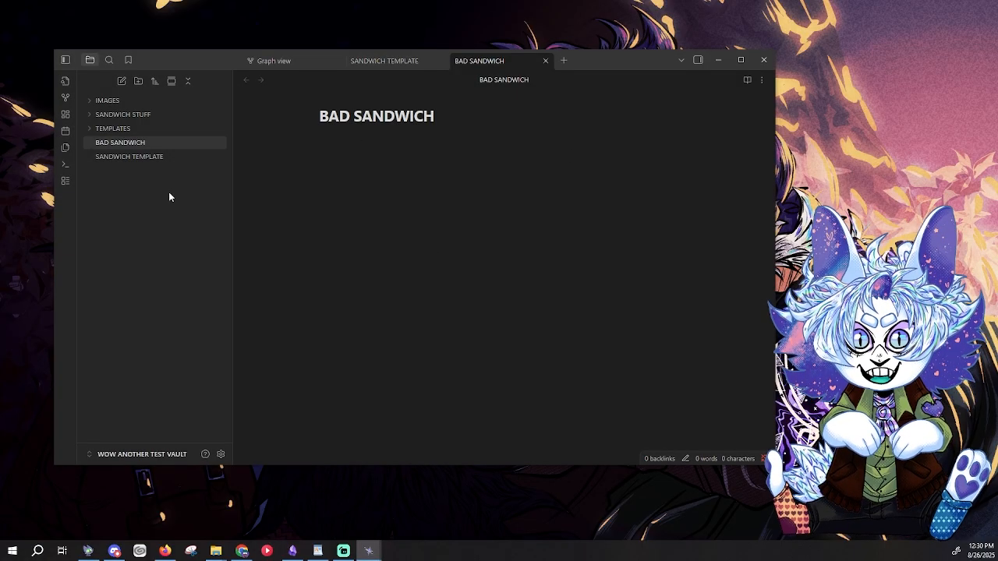
Step: Move the SANDWICH TEMPLATE note into the TEMPLATES folder and collapse that folder
{"action": "left_click", "coordinate": [144, 157]}
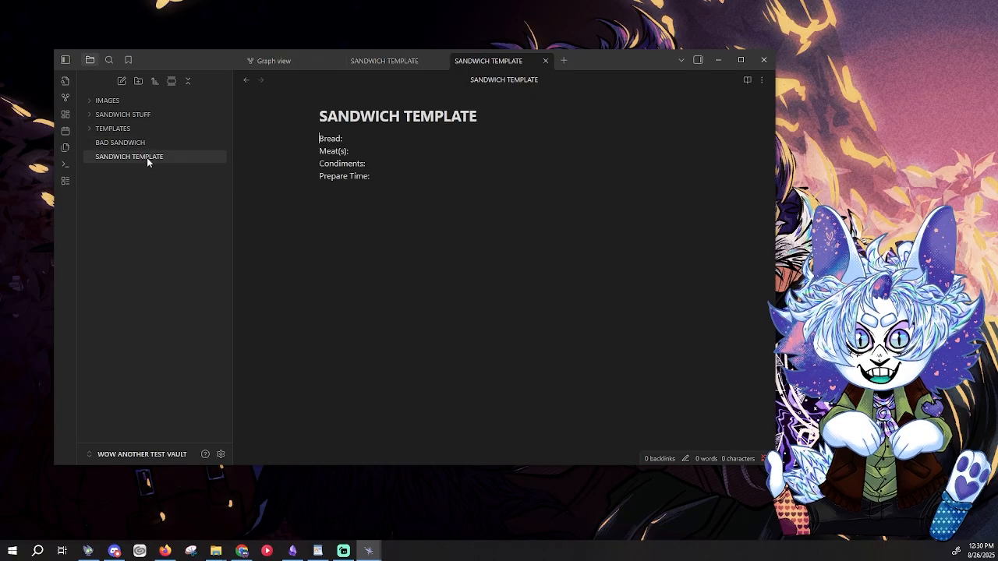
{"action": "left_click_drag", "start_coordinate": [140, 156], "coordinate": [141, 130]}
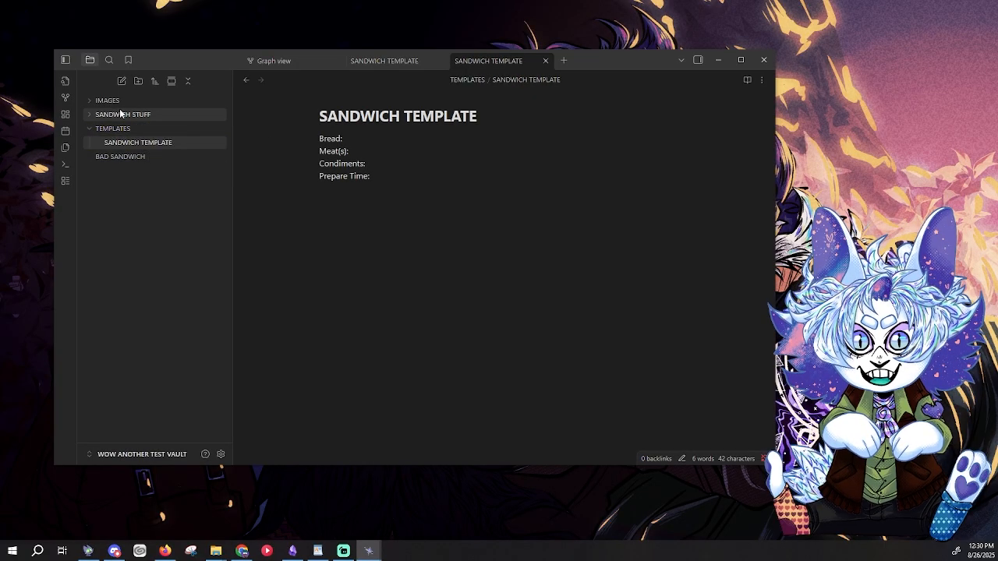
{"action": "left_click", "coordinate": [112, 128]}
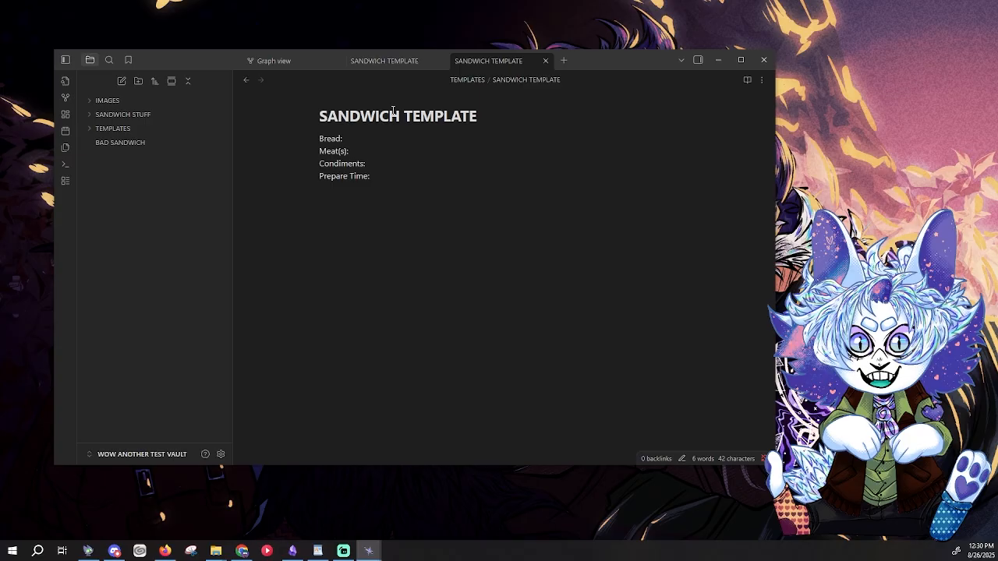
Step: Insert SANDWICH TEMPLATE into the BAD SANDWICH note with the Insert template command
{"action": "left_click", "coordinate": [154, 142]}
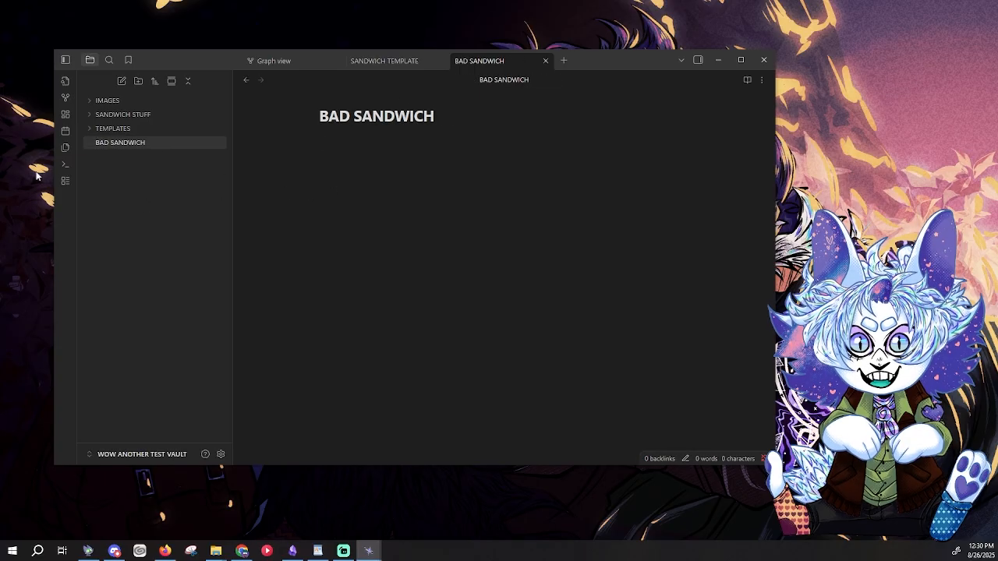
{"action": "left_click", "coordinate": [66, 165]}
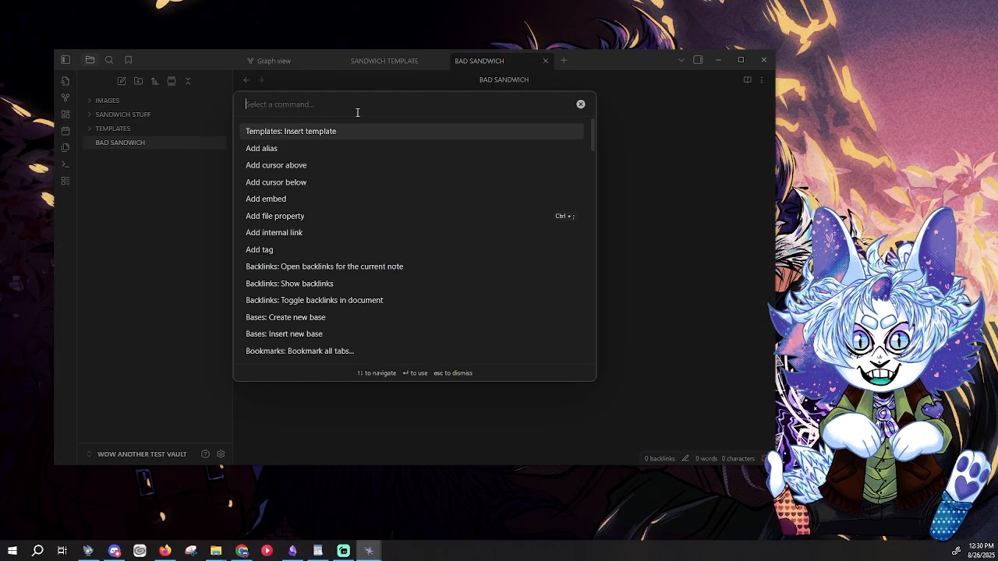
{"action": "left_click", "coordinate": [322, 131]}
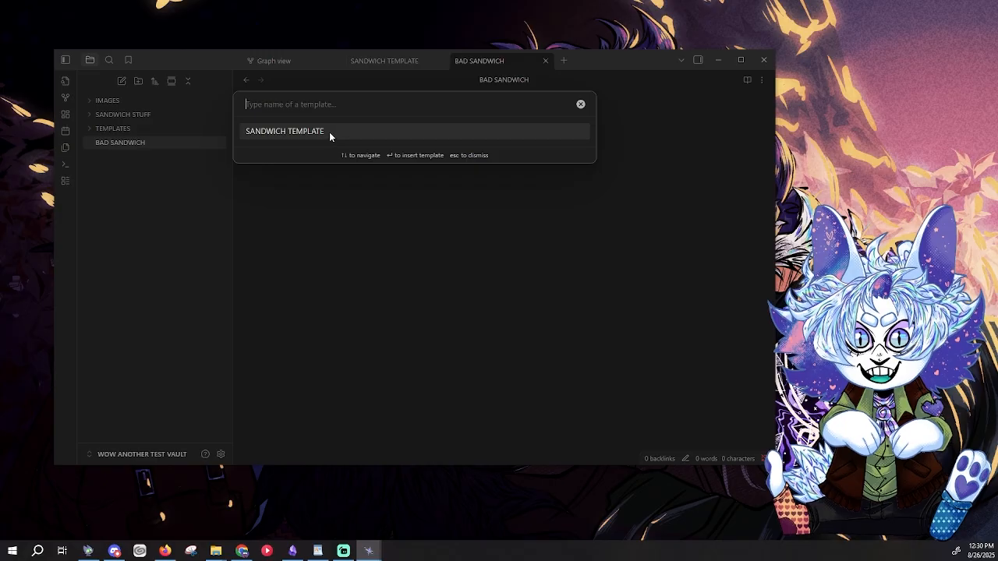
{"action": "left_click", "coordinate": [329, 131]}
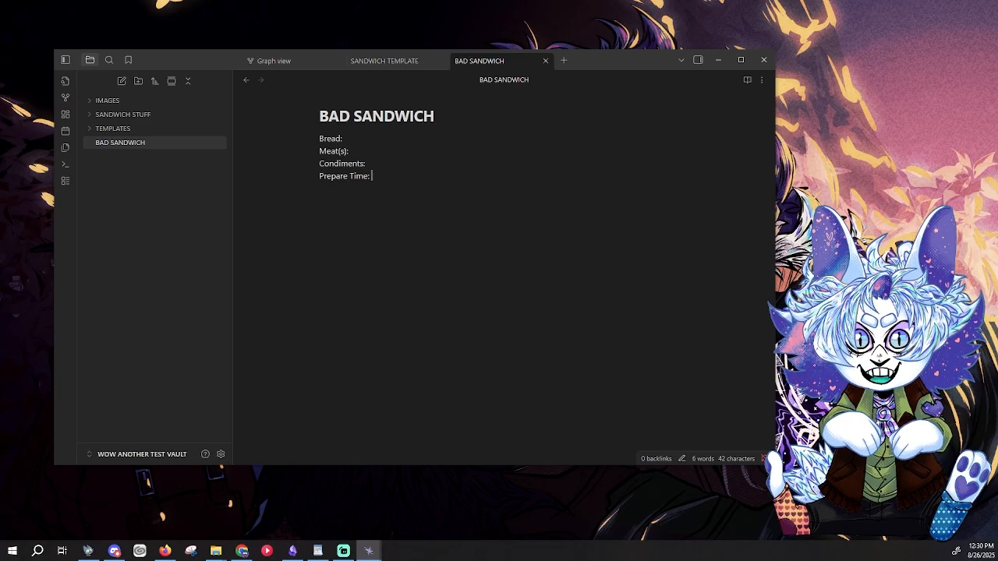
{"action": "key", "text": "alt+Tab"}
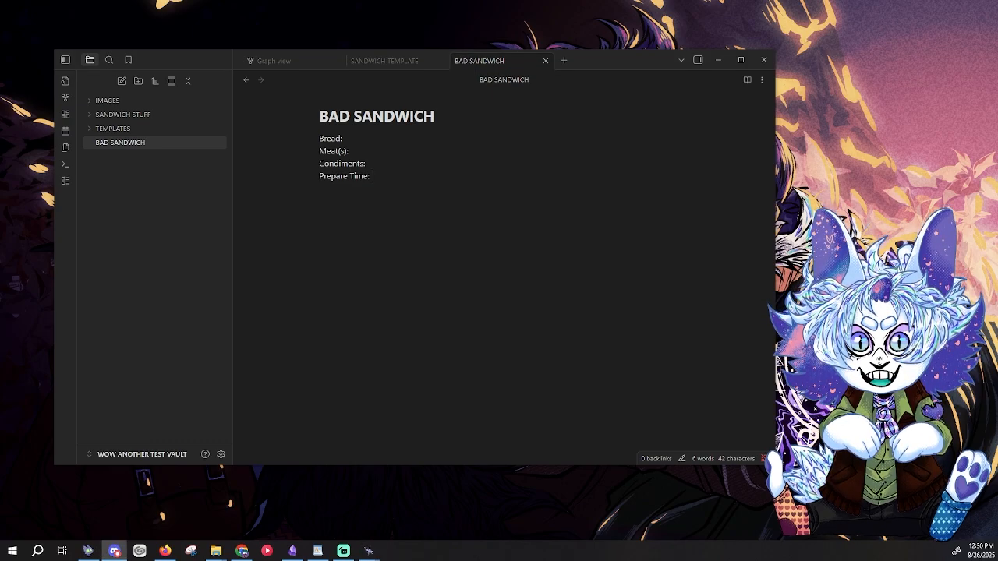
{"action": "key", "text": "alt+Tab"}
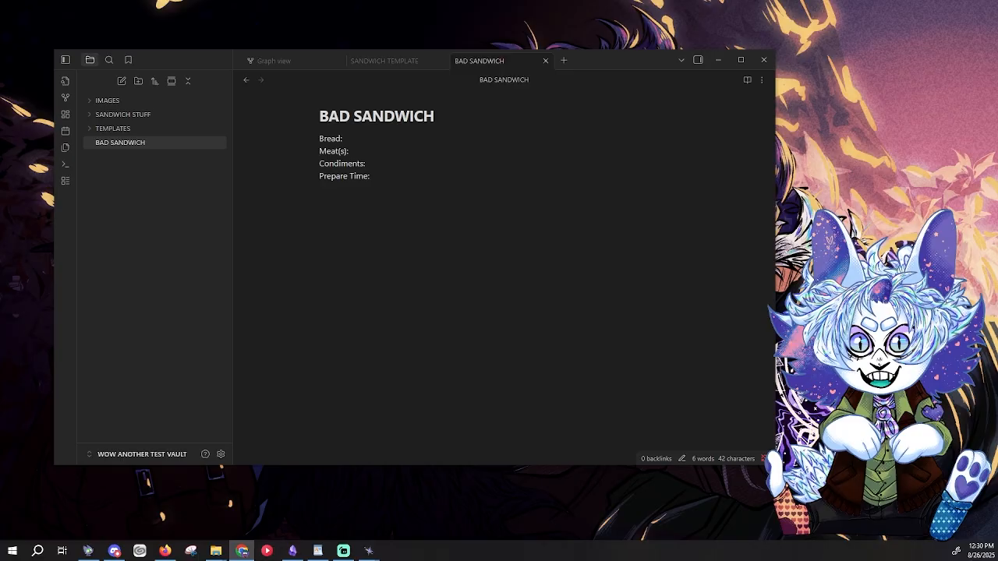
Step: Add the line "**Bold**." in Markdown bold syntax below the Prepare Time line of the BAD SANDWICH note, after a blank line
{"action": "left_click", "coordinate": [537, 220]}
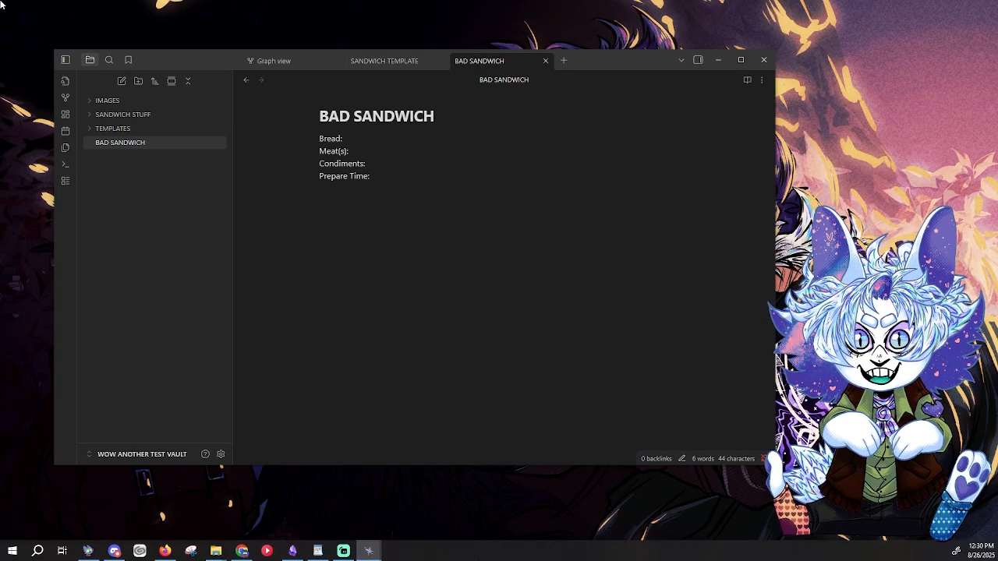
{"action": "type", "text": "**Bol"}
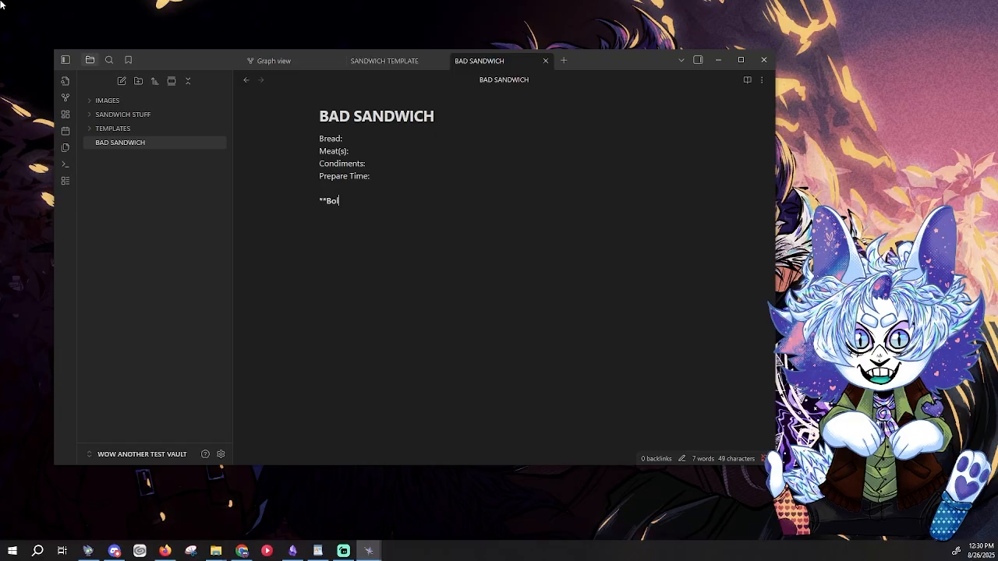
{"action": "type", "text": "d**."}
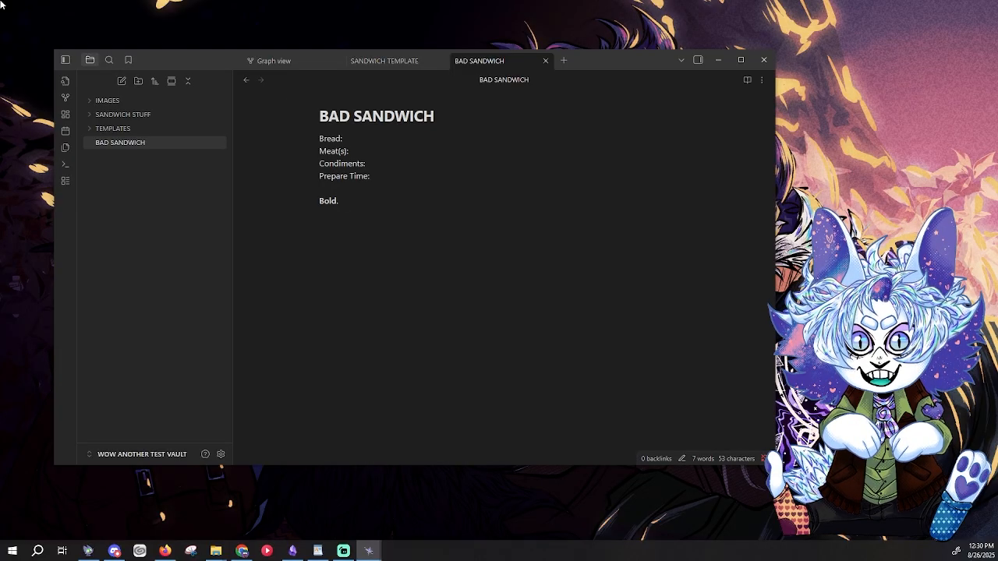
Step: Add "*Italic*." in Markdown italic syntax after the bold text in the BAD SANDWICH note
{"action": "type", "text": " *"}
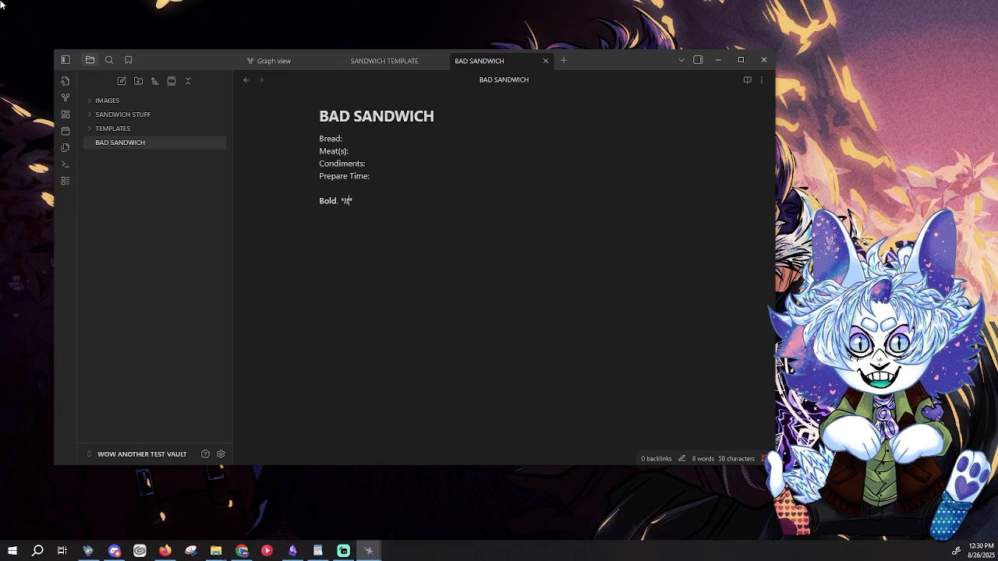
{"action": "type", "text": "Italic"}
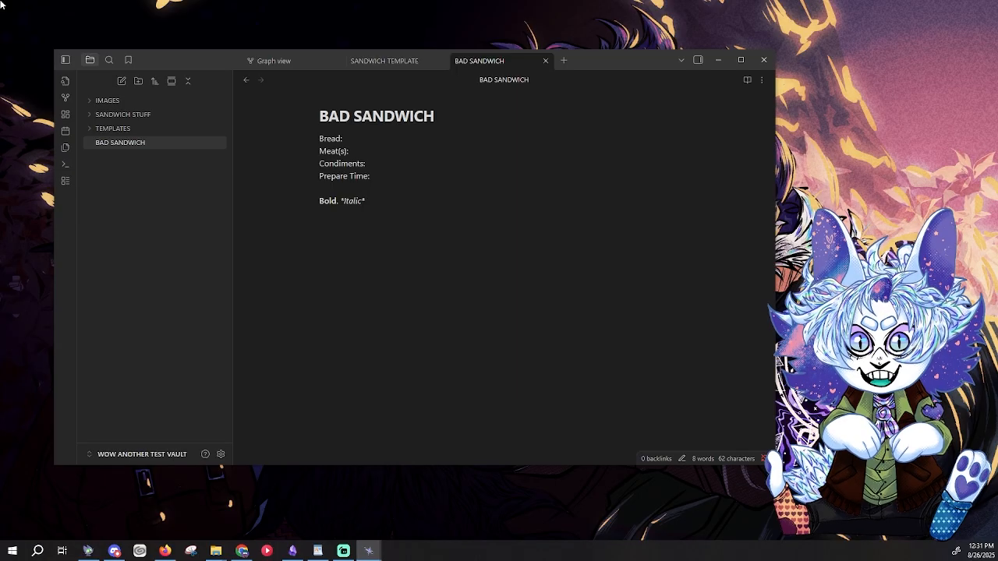
{"action": "type", "text": "*"}
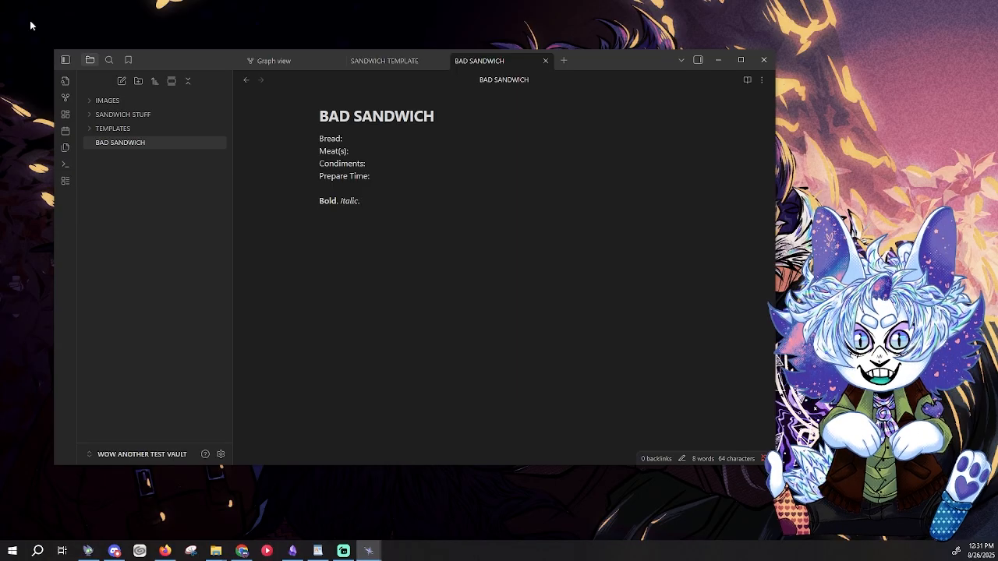
Step: Insert a callout below the formatted text with the Insert callout command and title it "Note!!"
{"action": "left_click", "coordinate": [66, 163]}
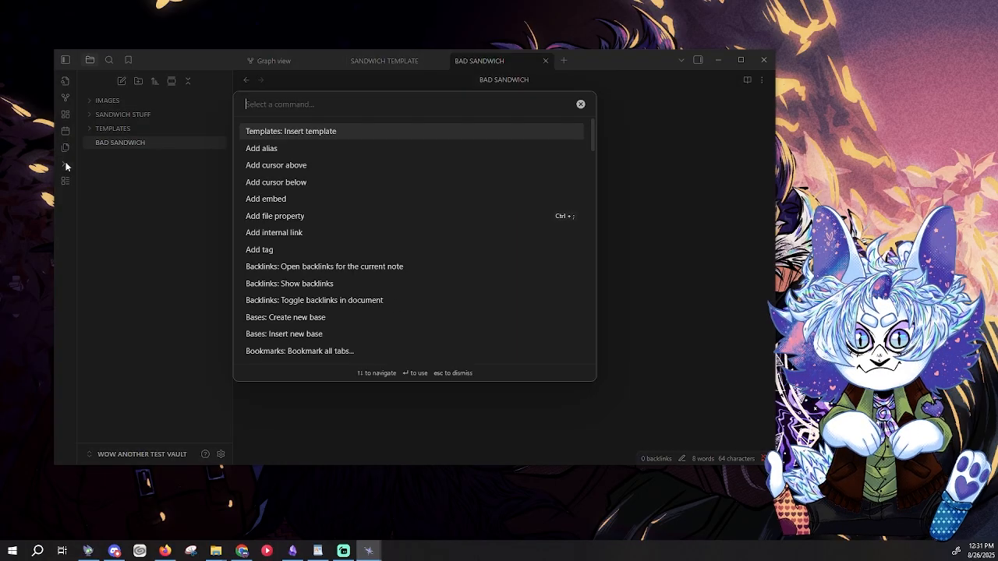
{"action": "type", "text": "callou"}
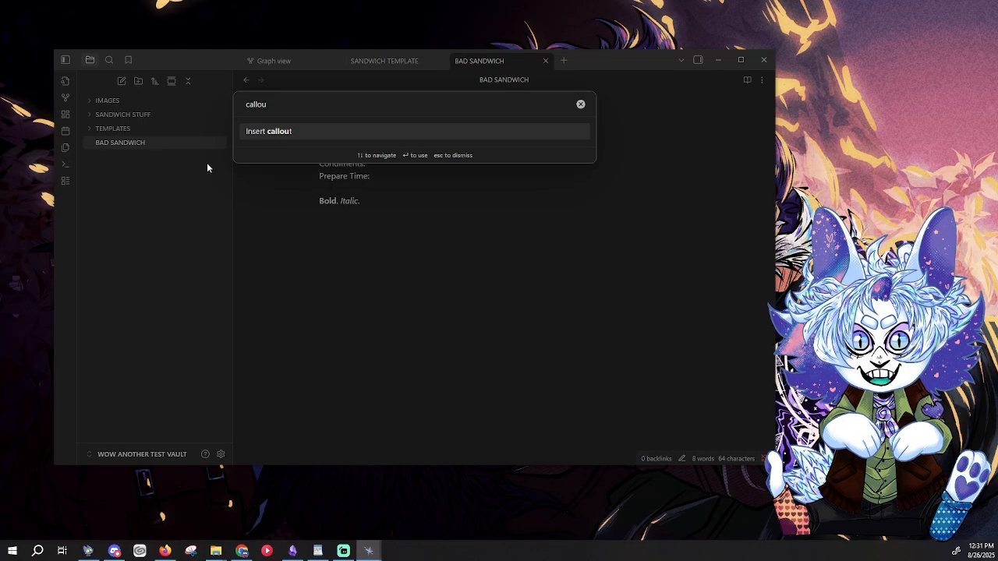
{"action": "left_click", "coordinate": [296, 131]}
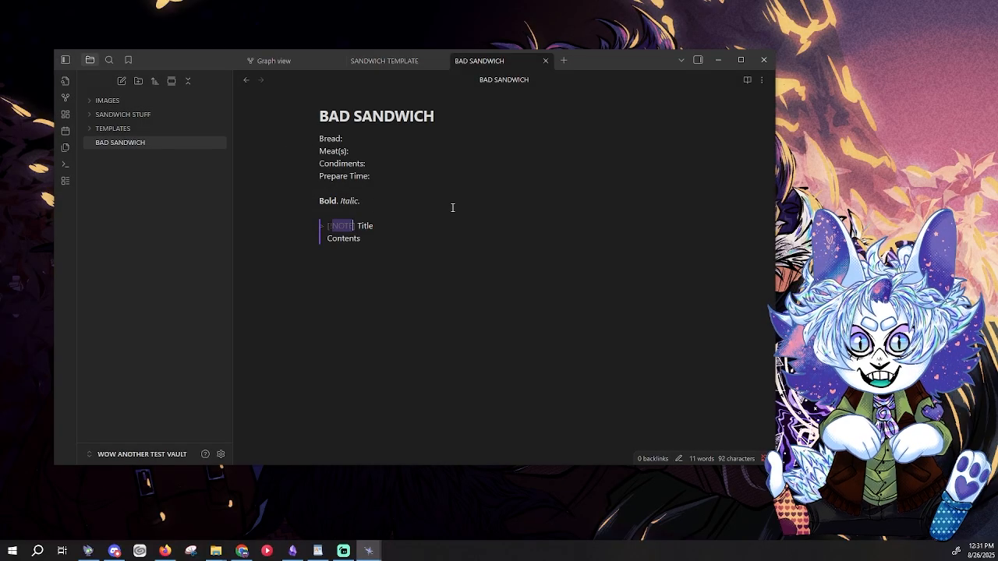
{"action": "left_click", "coordinate": [384, 225]}
{"action": "left_click_drag", "start_coordinate": [384, 225], "coordinate": [360, 225]}
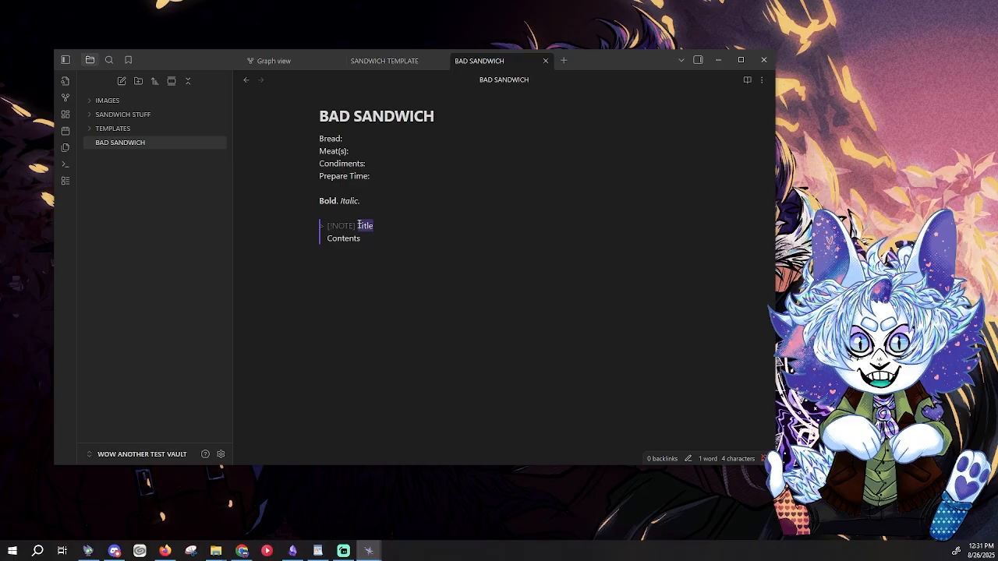
{"action": "type", "text": "Note"}
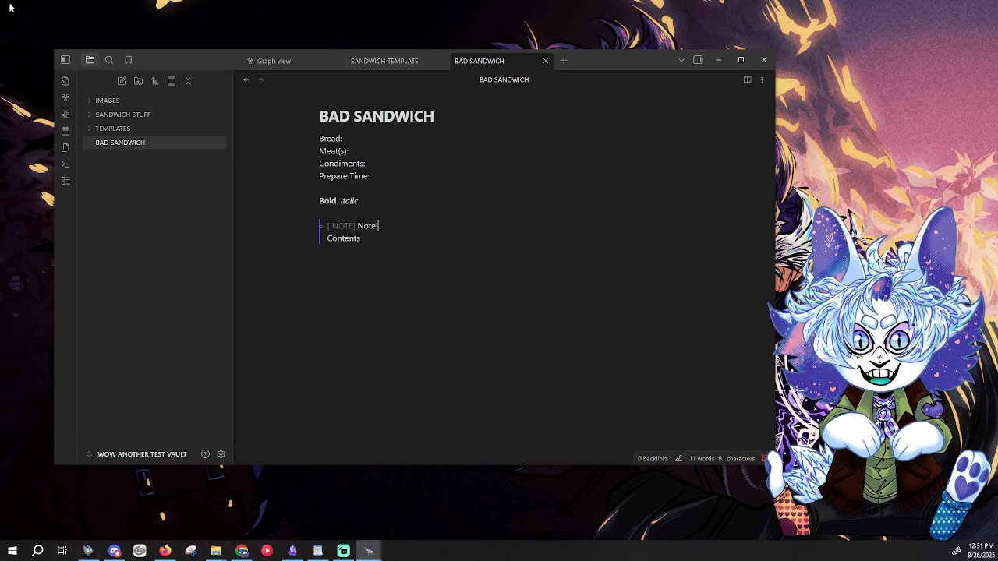
Step: Replace the callout's placeholder contents with "I am hungry." and leave the callout block
{"action": "key", "text": "BackSpace"}
{"action": "key", "text": "BackSpace"}
{"action": "key", "text": "BackSpace"}
{"action": "key", "text": "BackSpace"}
{"action": "key", "text": "BackSpace"}
{"action": "key", "text": "BackSpace"}
{"action": "key", "text": "BackSpace"}
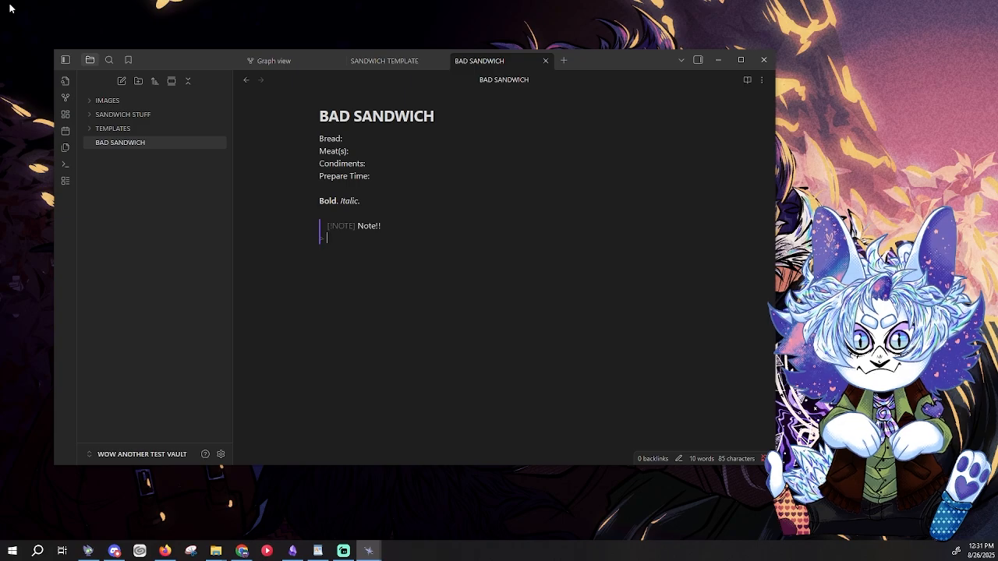
{"action": "type", "text": "I am hungr"}
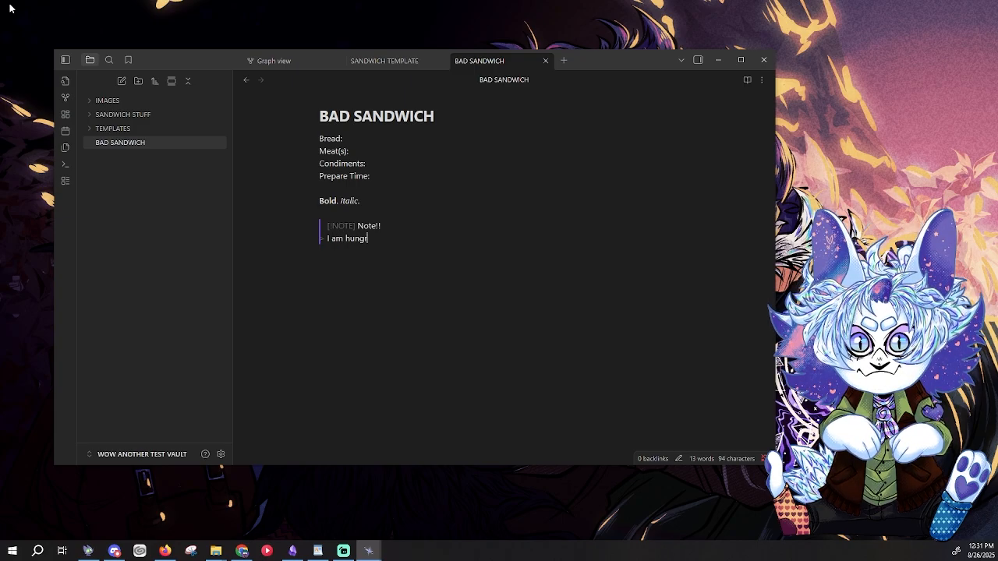
{"action": "type", "text": "y."}
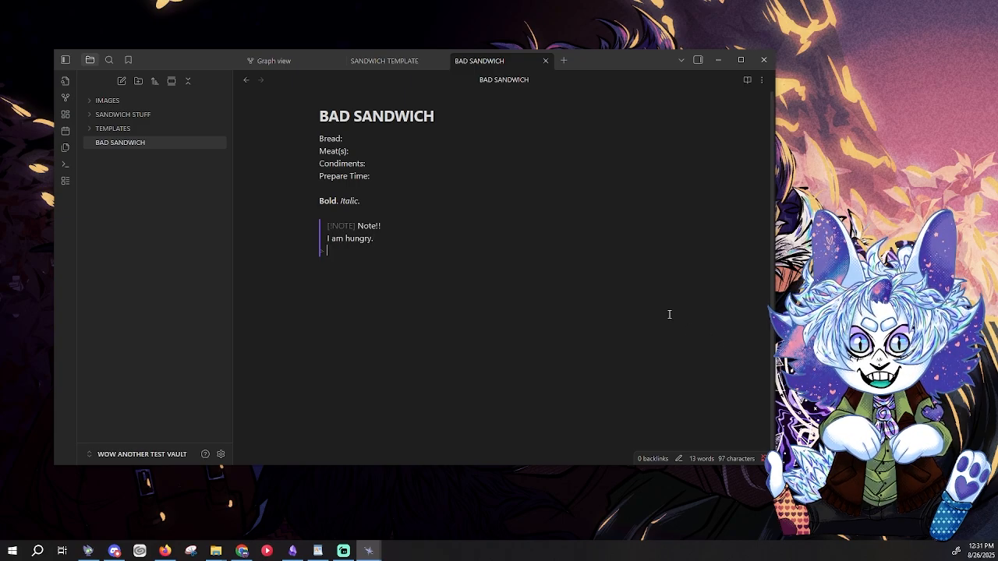
{"action": "key", "text": "Return"}
{"action": "key", "text": "Return"}
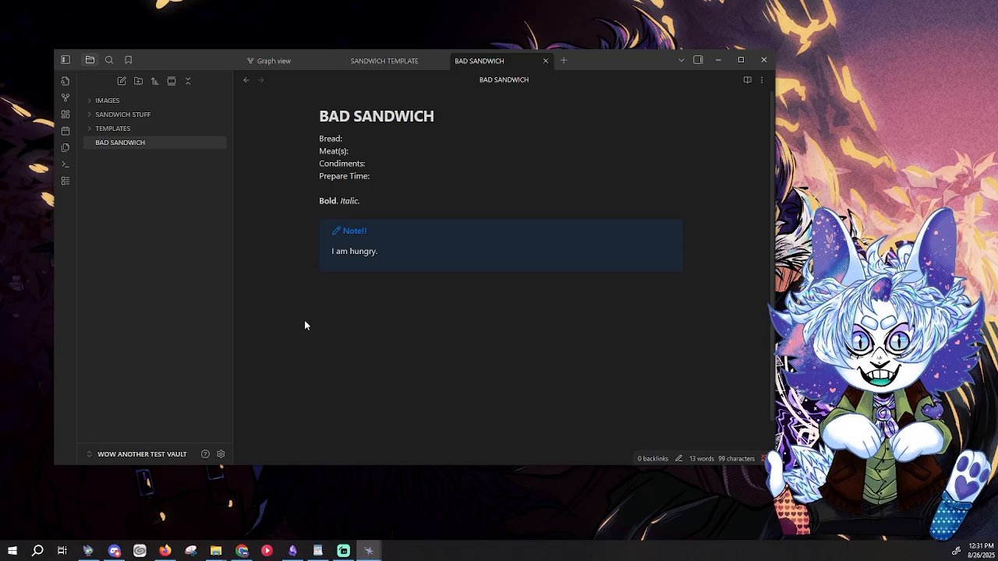
Step: Turn on community plugins in the vault's settings
{"action": "left_click", "coordinate": [221, 454]}
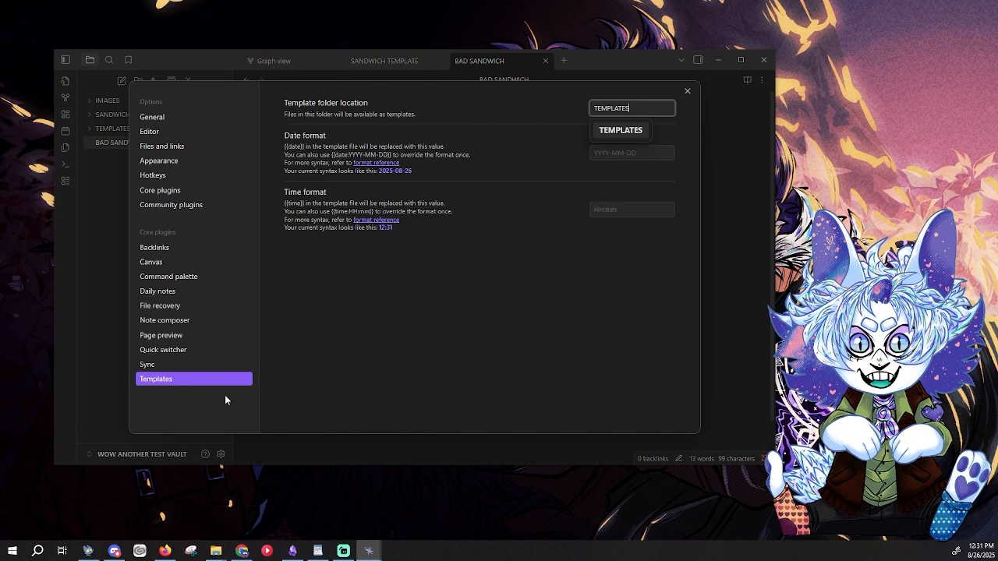
{"action": "left_click", "coordinate": [199, 205]}
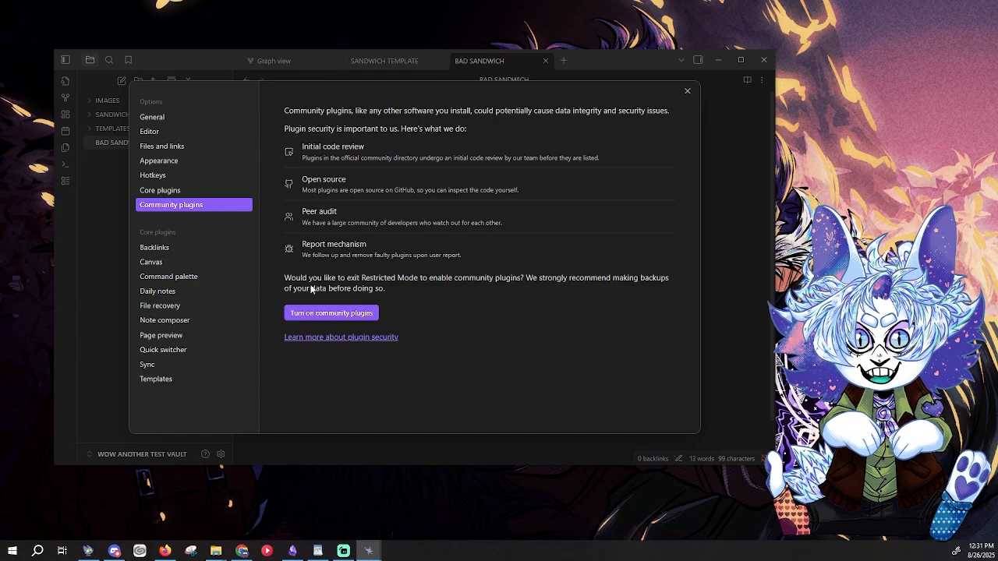
{"action": "left_click", "coordinate": [327, 312]}
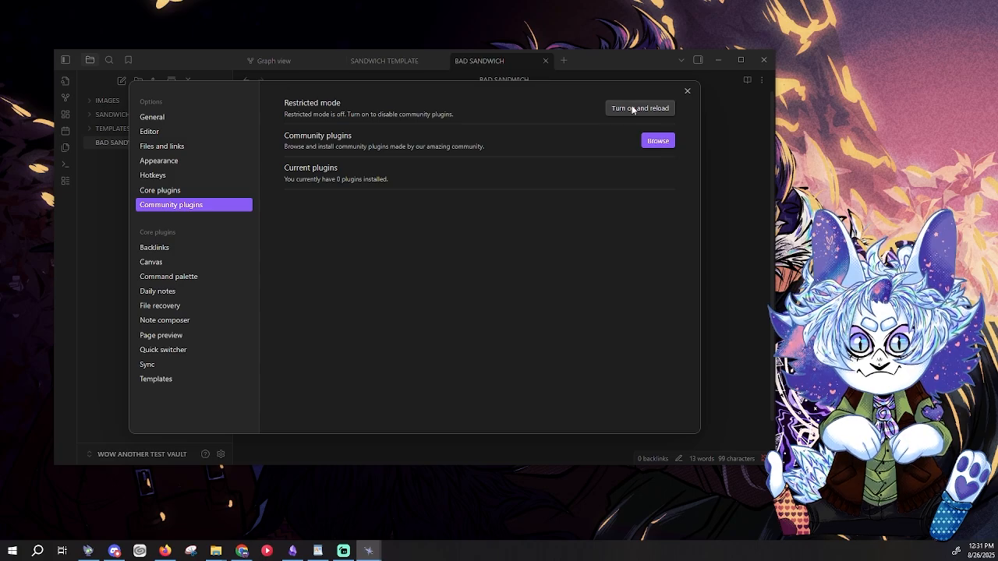
Step: Find the Kanban community plugin, install and enable it, and close the settings
{"action": "left_click", "coordinate": [656, 141]}
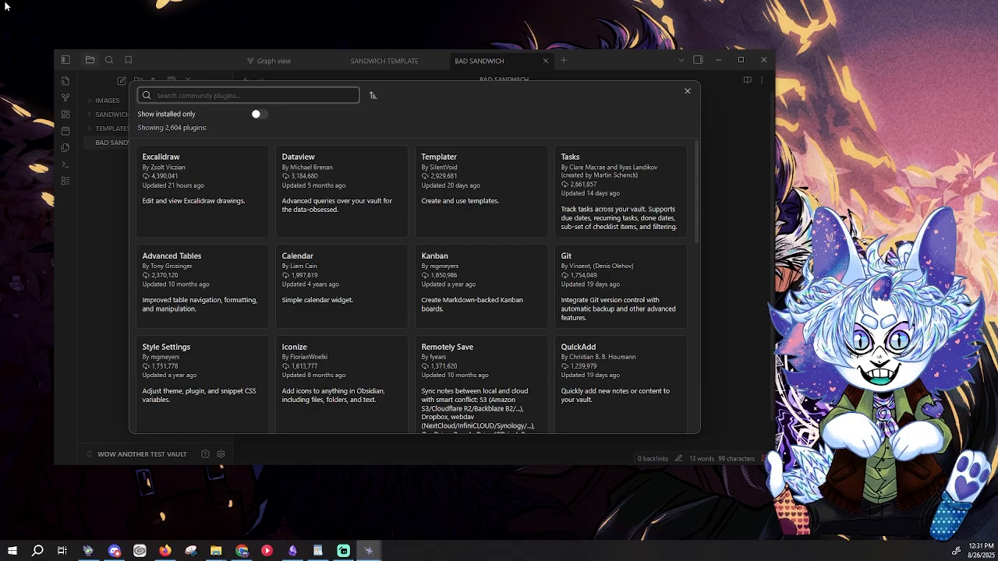
{"action": "type", "text": "kan"}
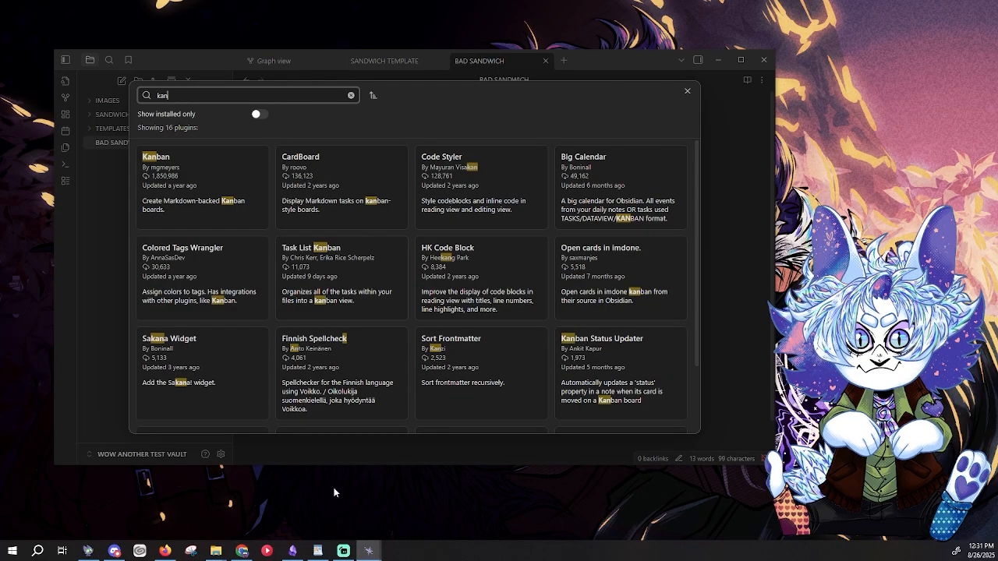
{"action": "left_click", "coordinate": [243, 175]}
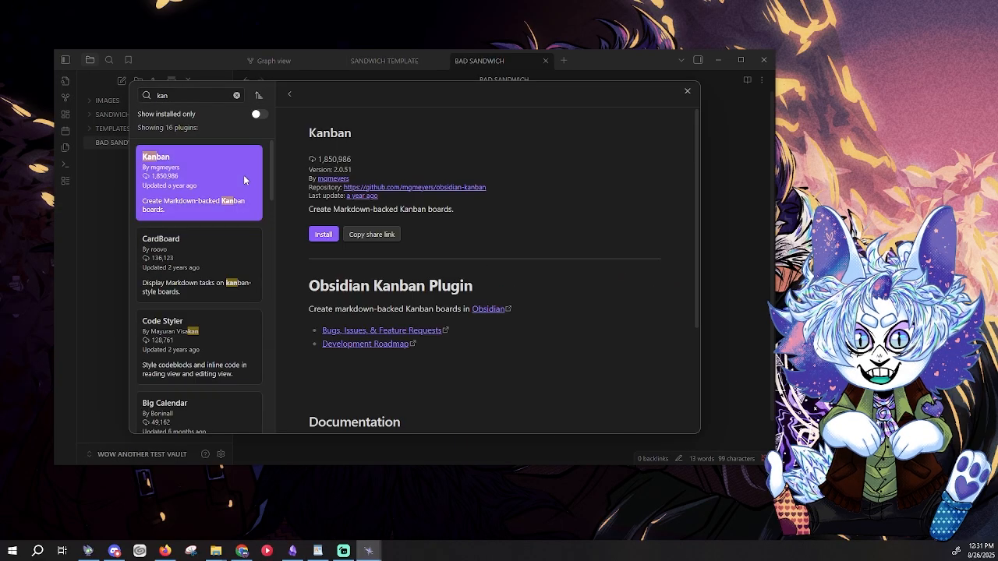
{"action": "left_click", "coordinate": [336, 236]}
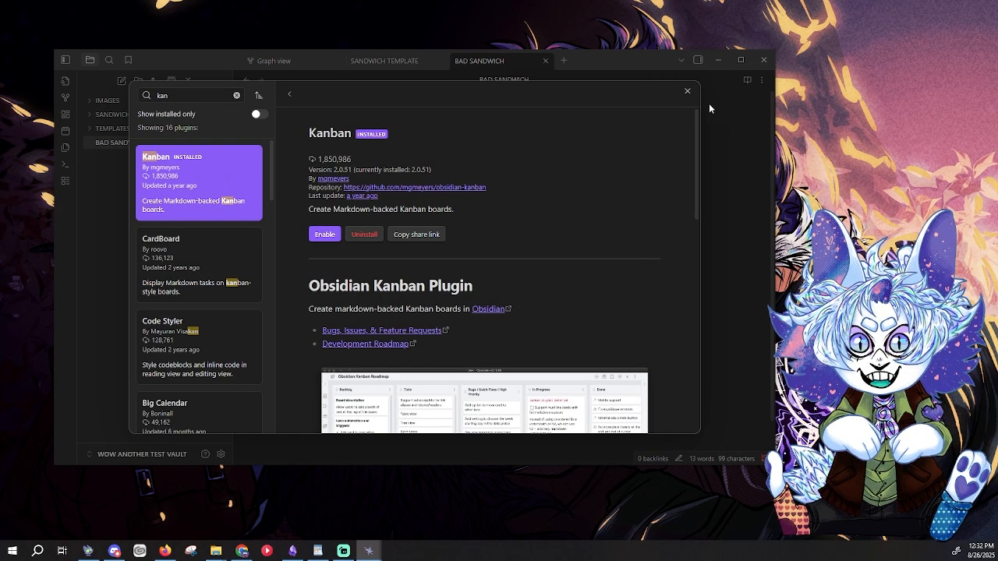
{"action": "left_click", "coordinate": [687, 92]}
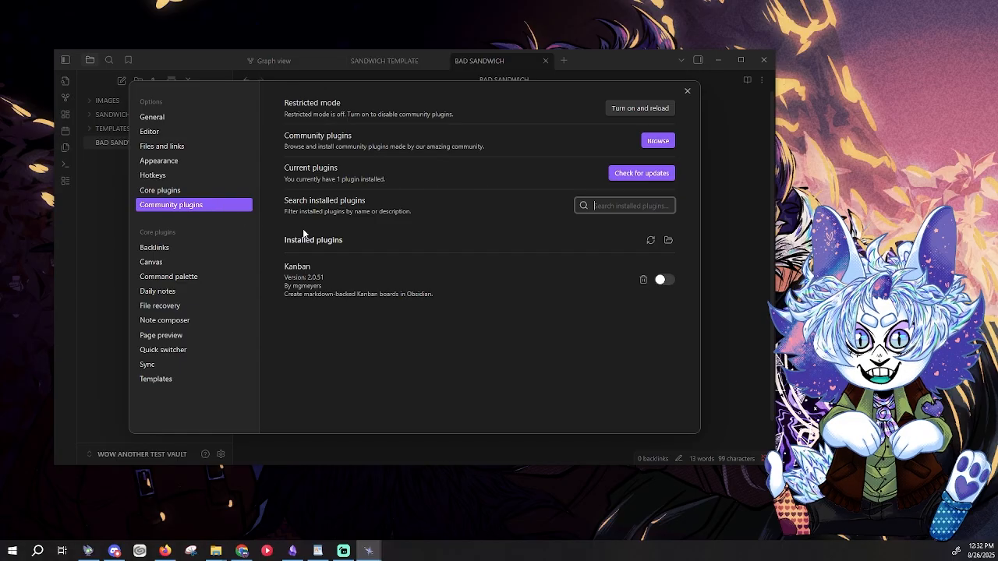
{"action": "left_click", "coordinate": [663, 280]}
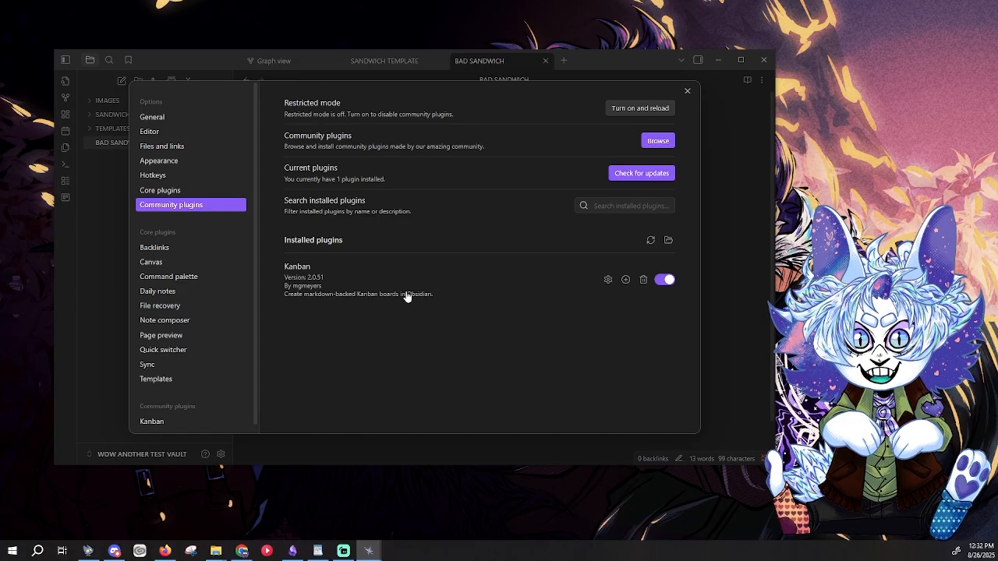
{"action": "left_click", "coordinate": [687, 91]}
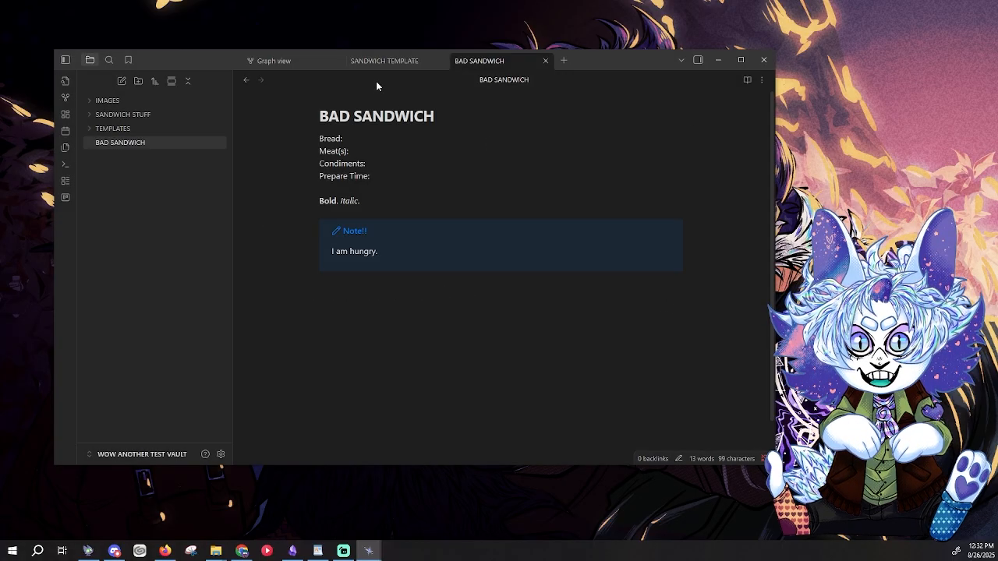
Step: Create a new Kanban board in the vault
{"action": "left_click", "coordinate": [70, 165]}
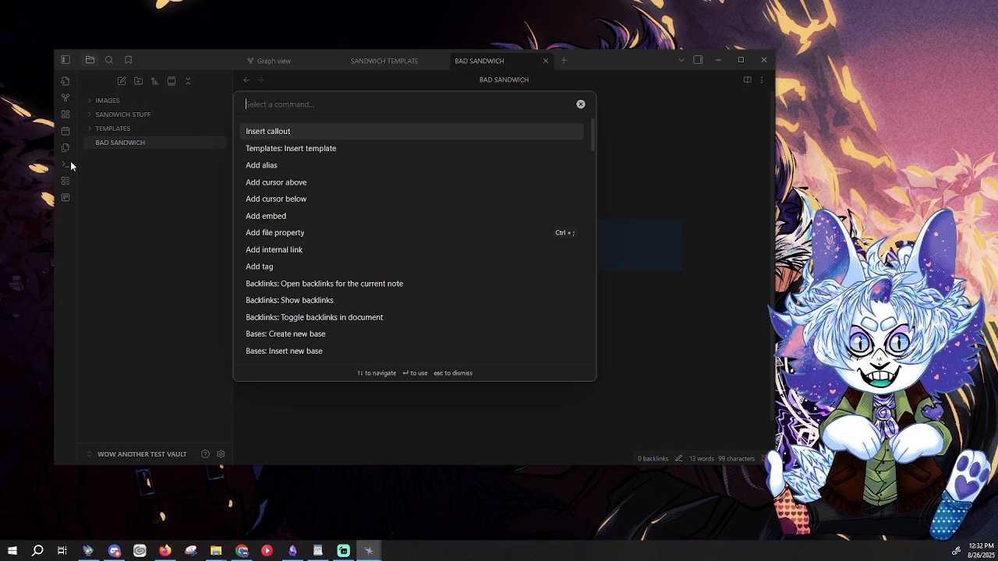
{"action": "left_click", "coordinate": [581, 103]}
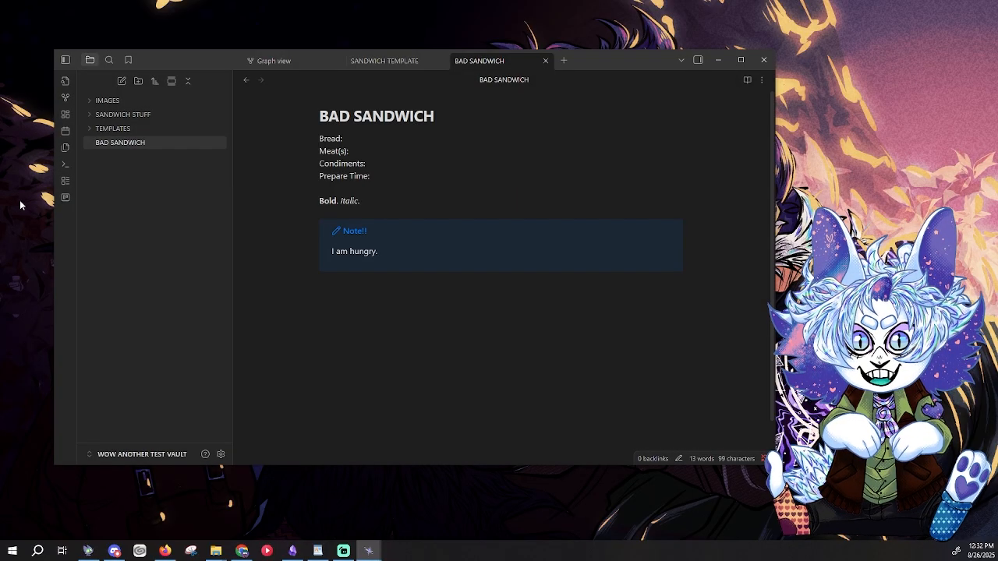
{"action": "left_click", "coordinate": [66, 199]}
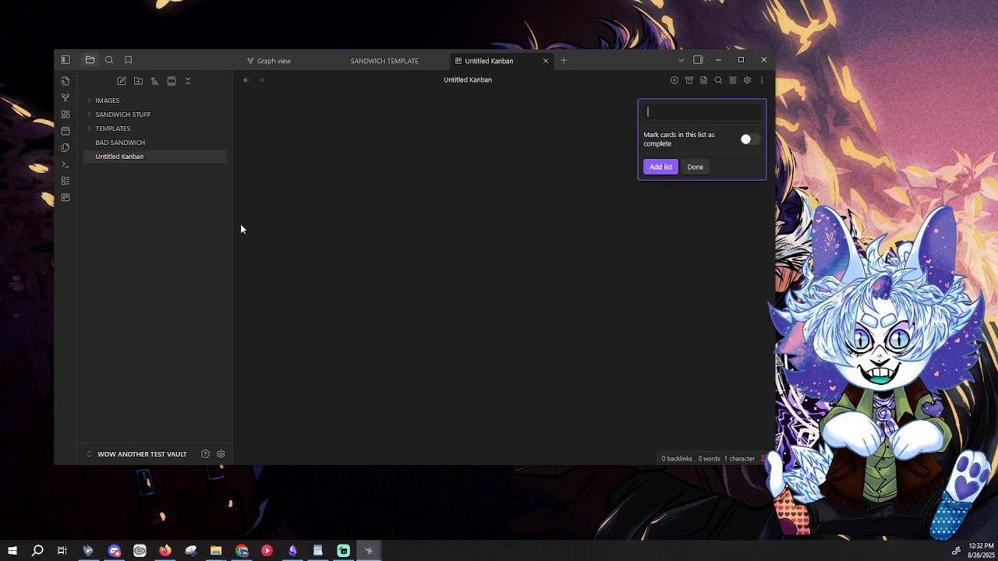
Step: Add a list named "ART NEEDED FOR CH 1" to the Kanban board
{"action": "type", "text": "ART"}
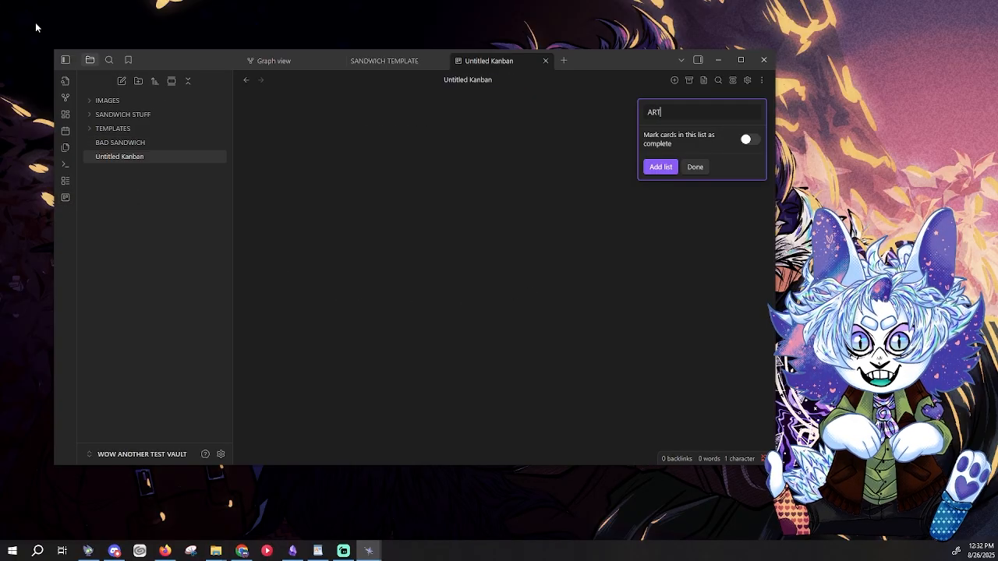
{"action": "type", "text": " THAT I NEED"}
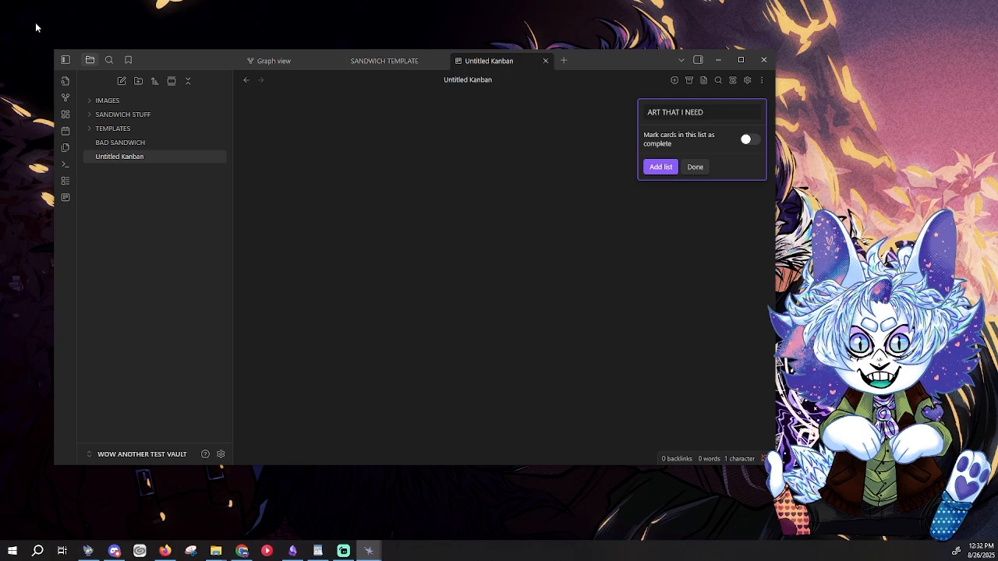
{"action": "key", "text": "BackSpace"}
{"action": "key", "text": "BackSpace"}
{"action": "key", "text": "BackSpace"}
{"action": "key", "text": "BackSpace"}
{"action": "key", "text": "BackSpace"}
{"action": "key", "text": "BackSpace"}
{"action": "key", "text": "BackSpace"}
{"action": "key", "text": "BackSpace"}
{"action": "key", "text": "BackSpace"}
{"action": "key", "text": "BackSpace"}
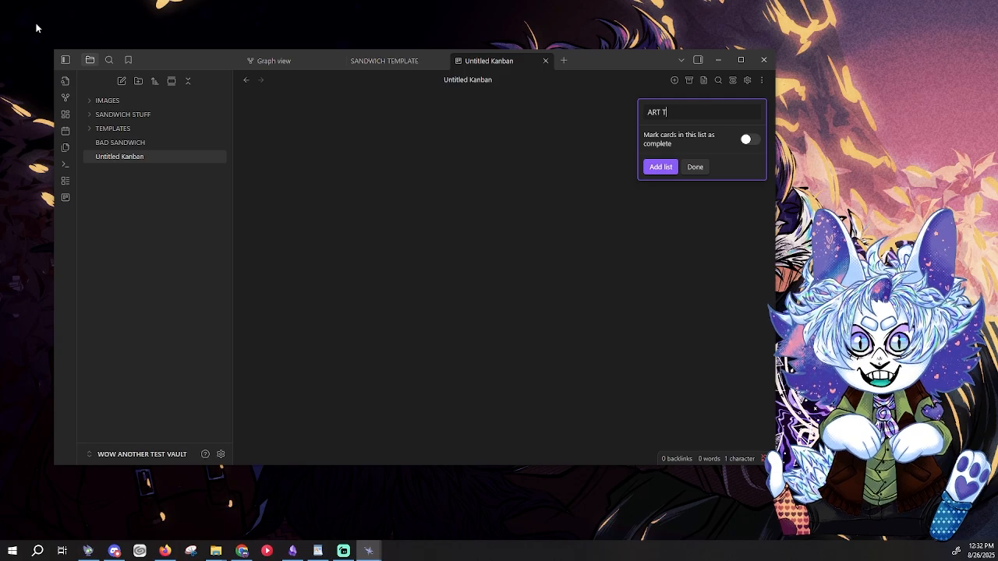
{"action": "type", "text": "NEEDED FOR CH 1"}
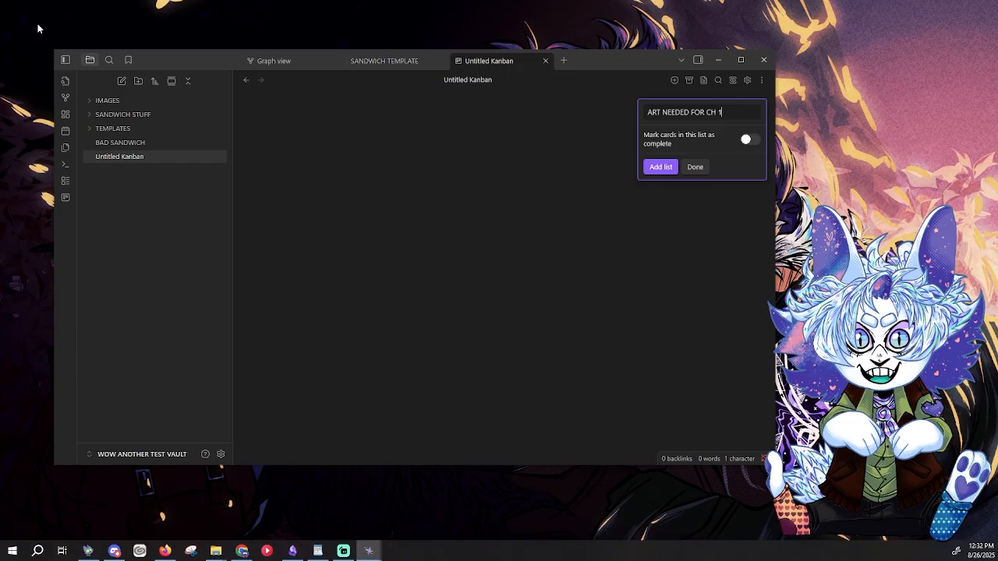
{"action": "key", "text": "Return"}
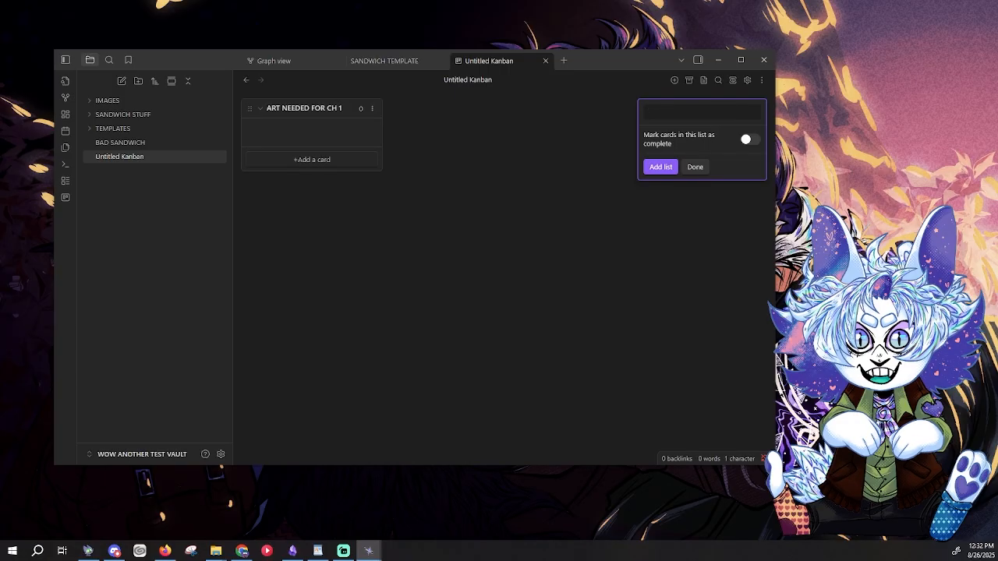
{"action": "left_click", "coordinate": [583, 157]}
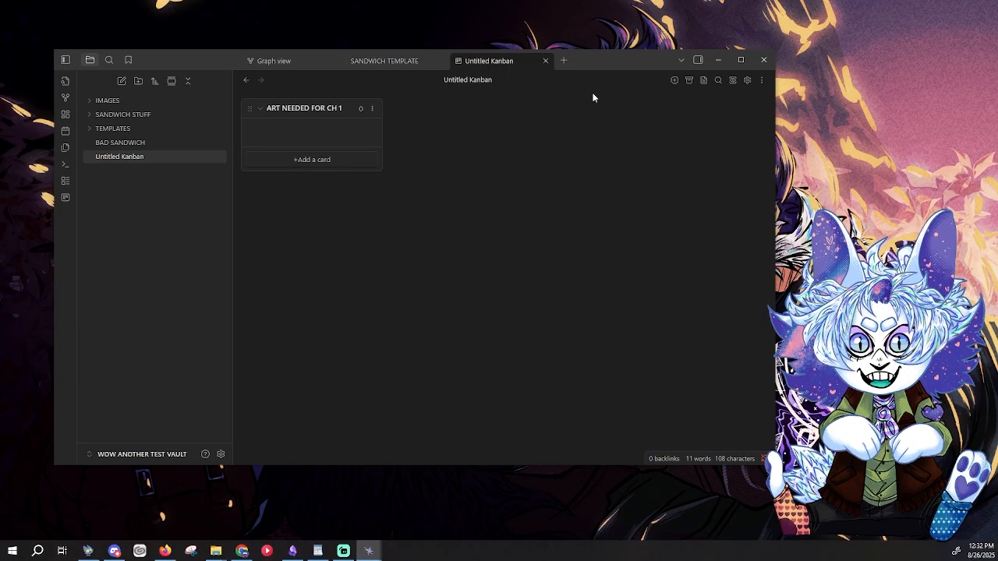
Step: Add a second list named "COMPLETE" to the Kanban board
{"action": "left_click", "coordinate": [676, 81]}
{"action": "type", "text": "co"}
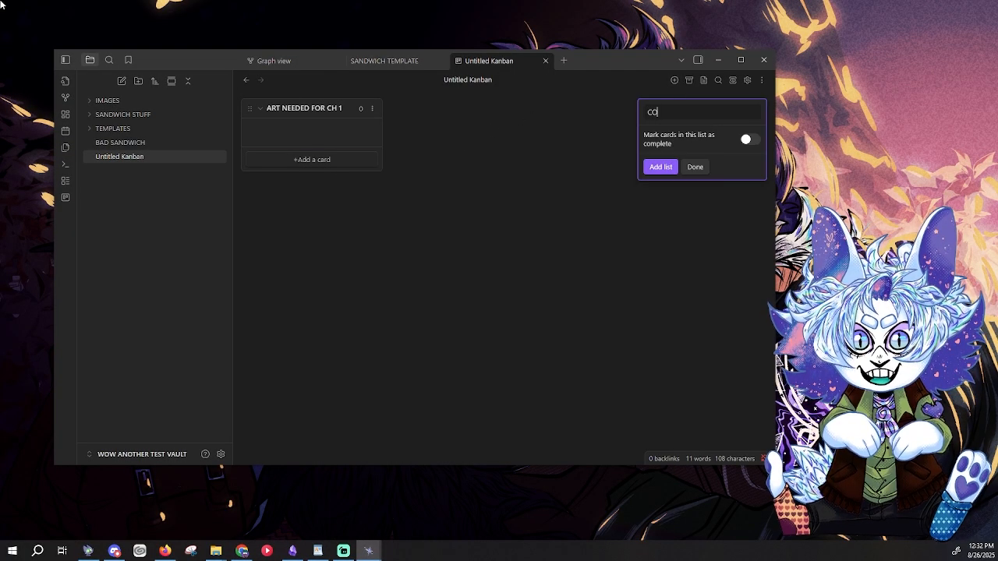
{"action": "type", "text": "mplete"}
{"action": "key", "text": "Return"}
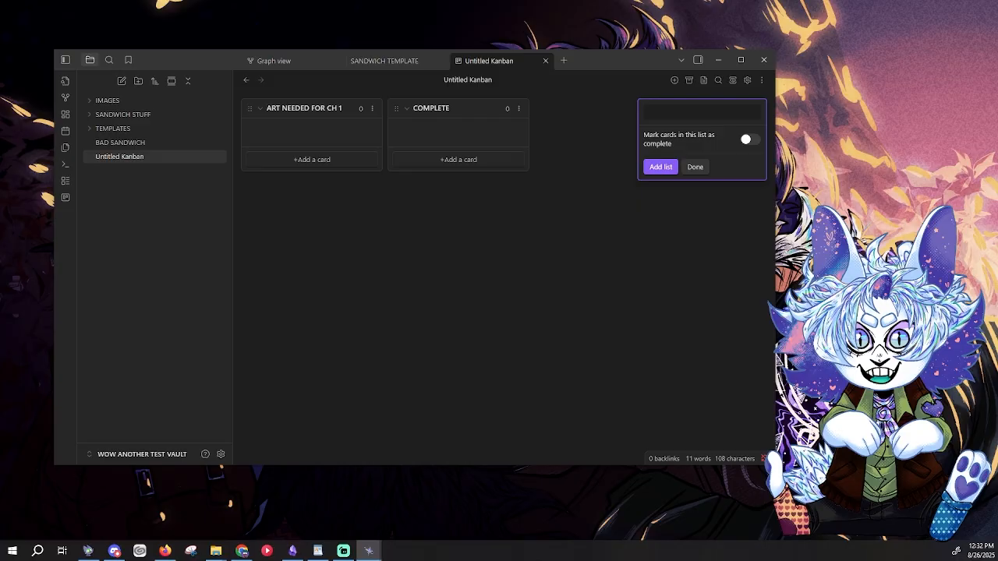
{"action": "left_click", "coordinate": [413, 206]}
{"action": "left_click", "coordinate": [340, 162]}
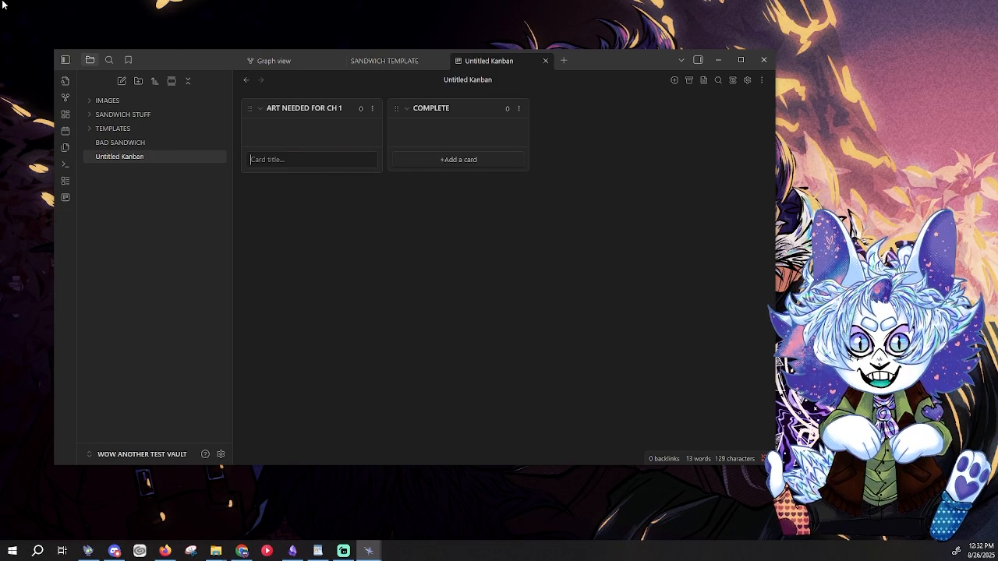
{"action": "type", "text": "Jeff"}
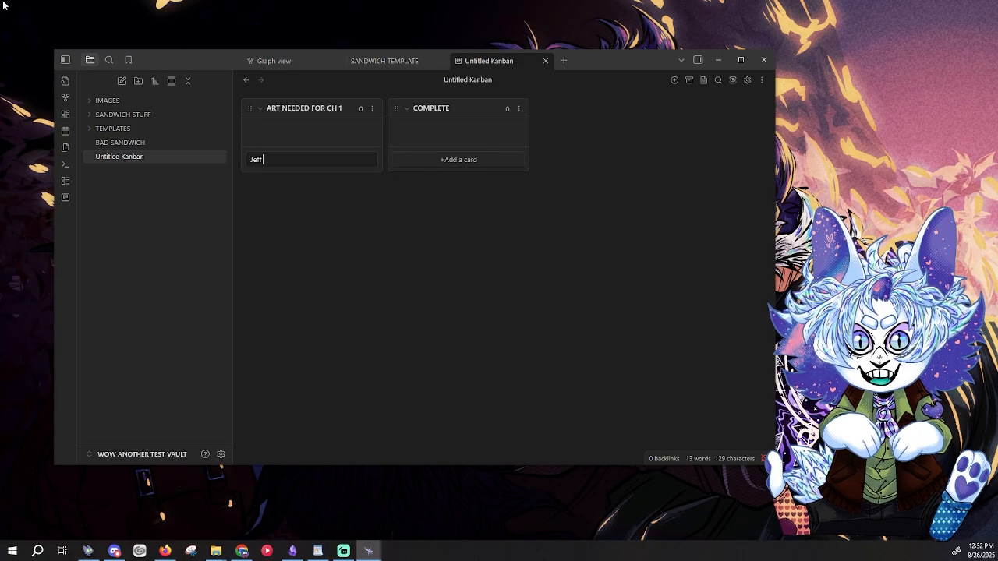
{"action": "type", "text": " Full"}
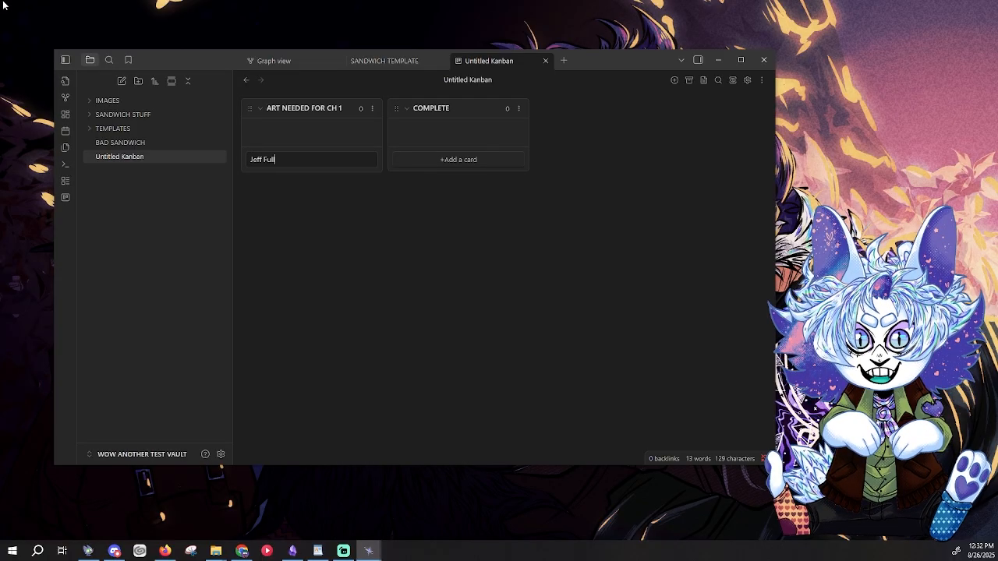
{"action": "type", "text": "body"}
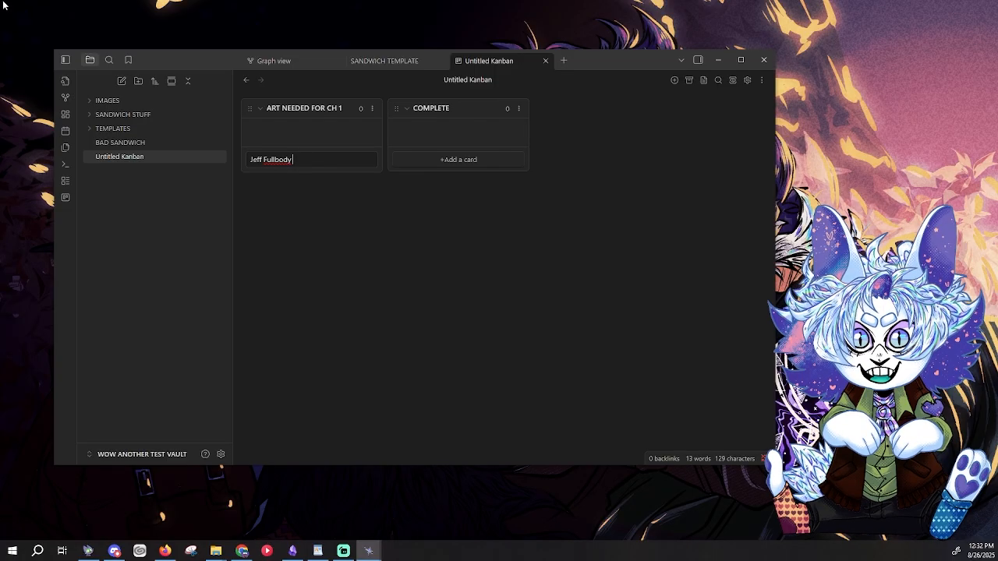
{"action": "type", "text": " Reference #art "}
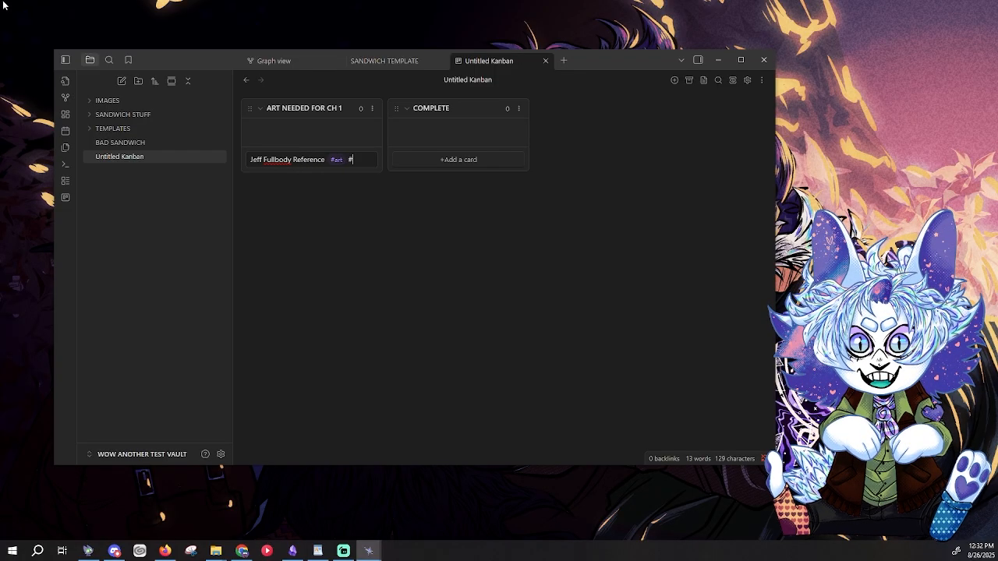
{"action": "type", "text": "#timess"}
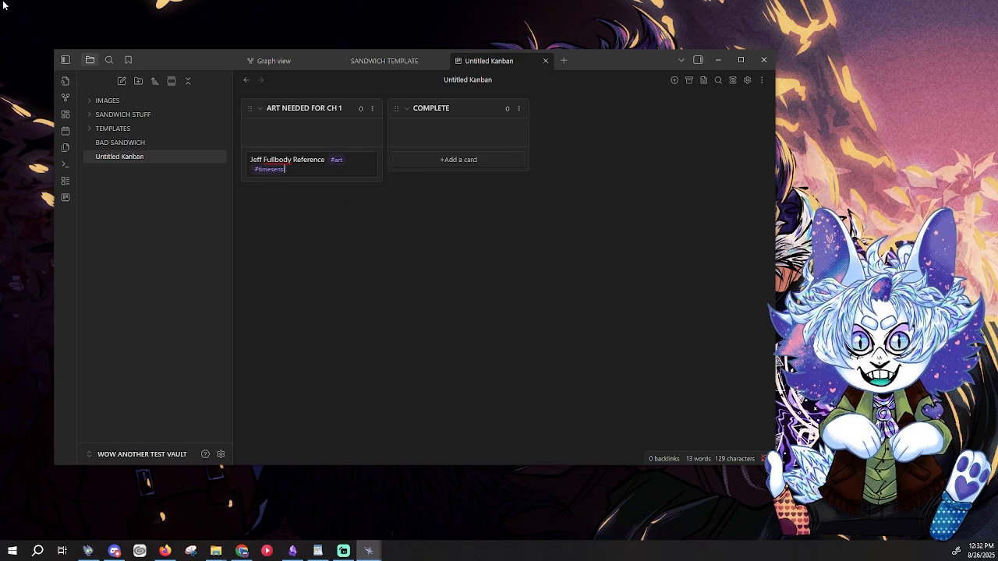
{"action": "type", "text": "nsitibe"}
{"action": "key", "text": "BackSpace"}
{"action": "key", "text": "BackSpace"}
{"action": "type", "text": "ve"}
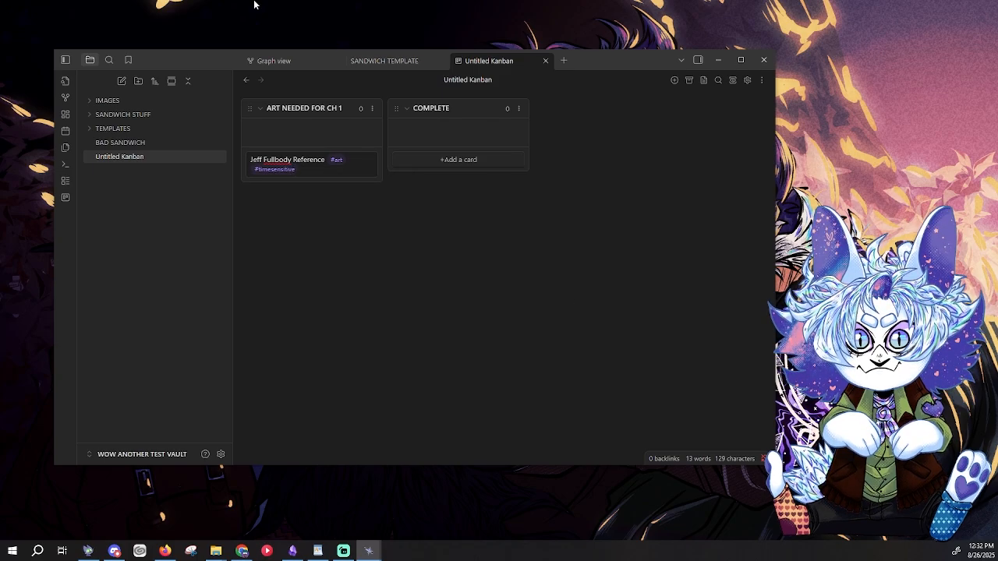
{"action": "type", "text": " #hu"}
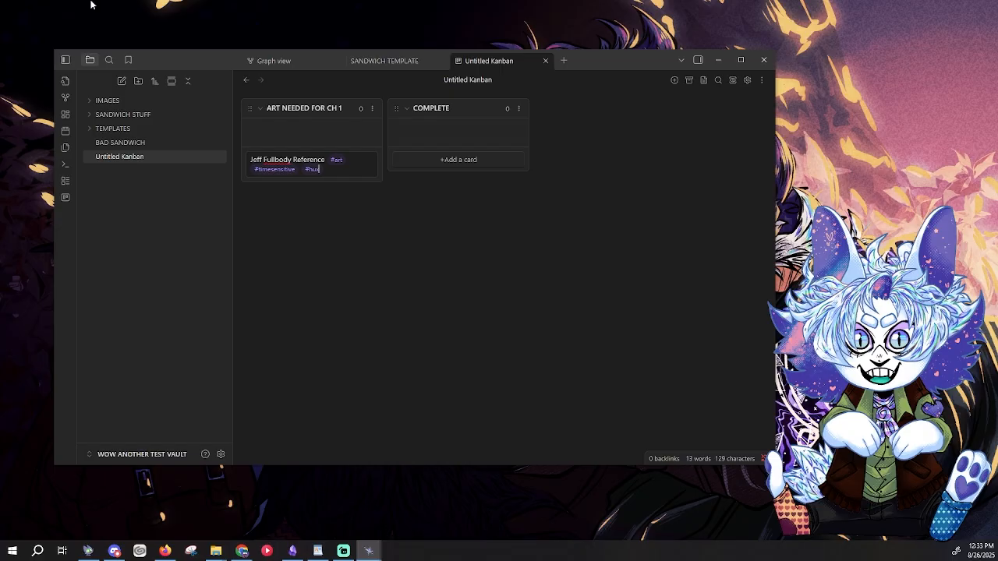
{"action": "left_click", "coordinate": [382, 318]}
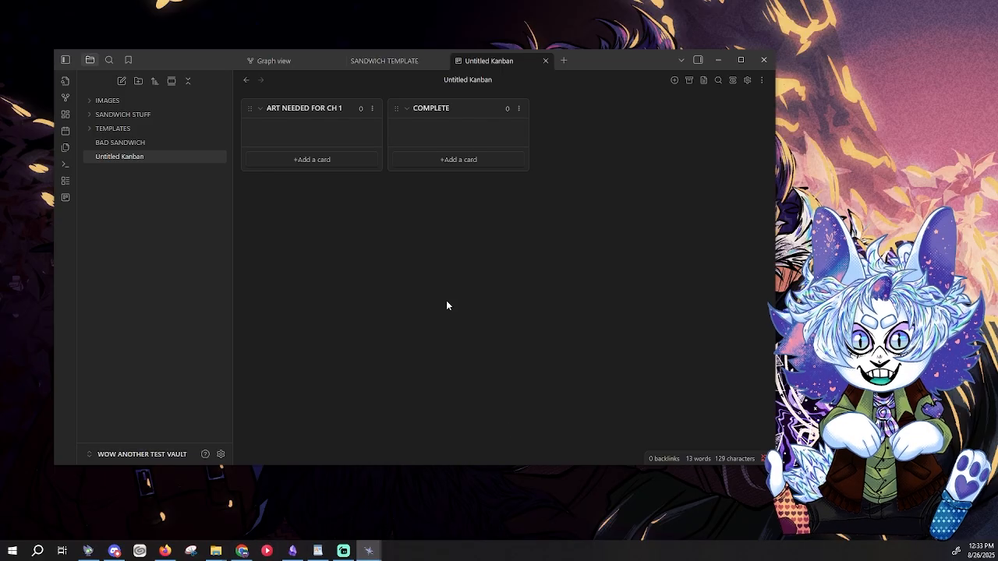
Step: Add a card titled "Jeff Fullbody" with the tags #art, #hux and #timesensitive to the "ART NEEDED FOR CH 1" list
{"action": "left_click", "coordinate": [339, 160]}
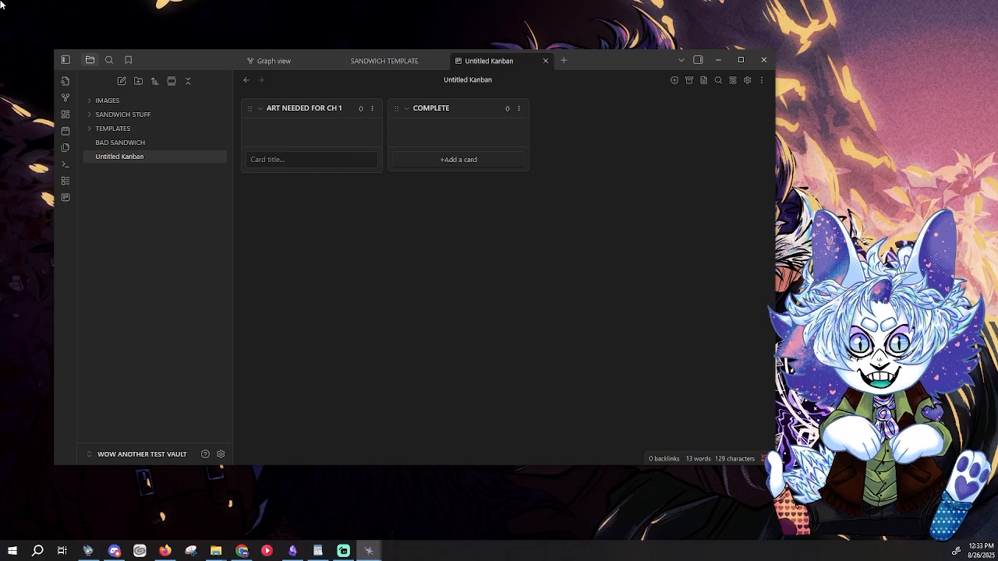
{"action": "type", "text": "Je"}
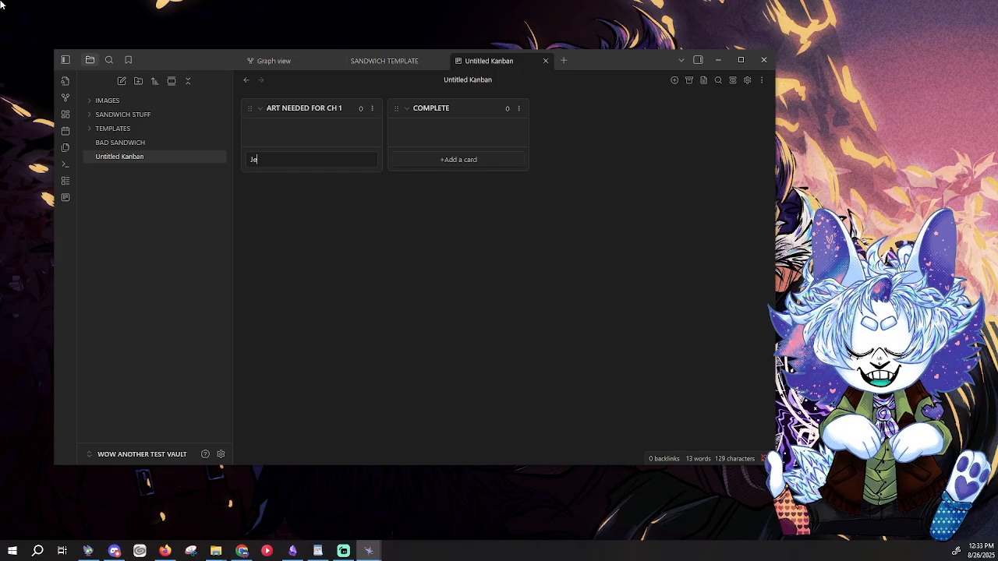
{"action": "type", "text": "ff Ful"}
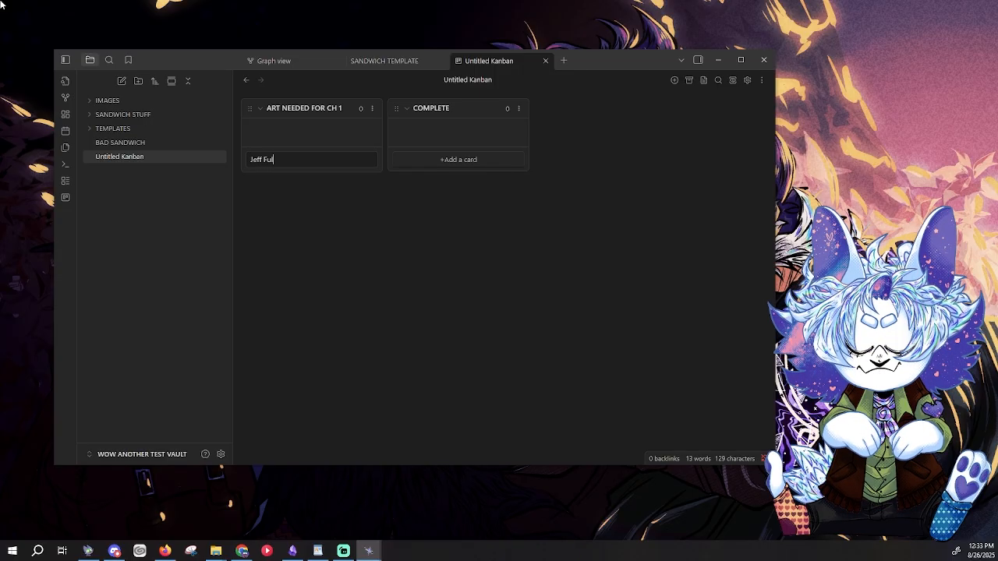
{"action": "type", "text": "lbody #a"}
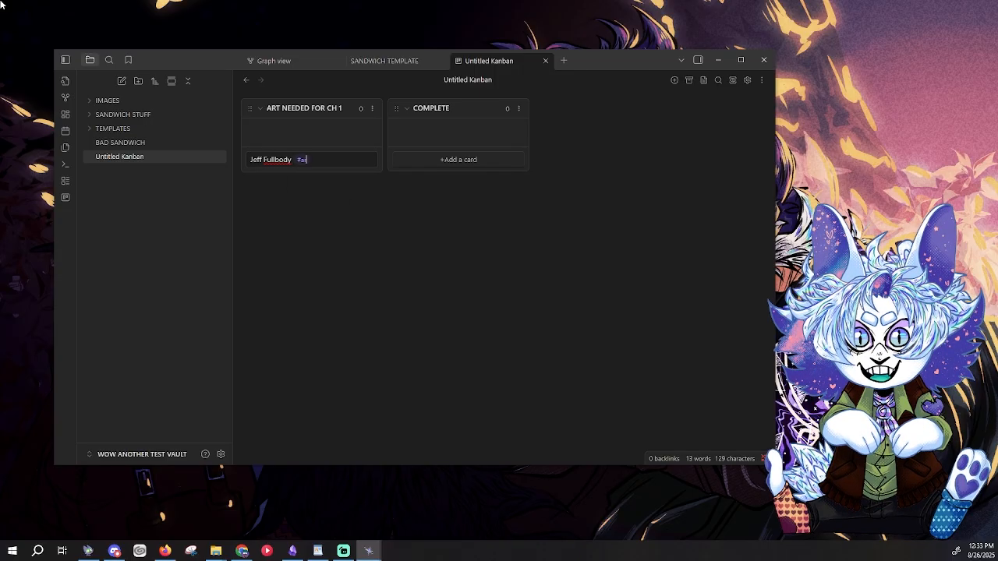
{"action": "type", "text": "rt #hux "}
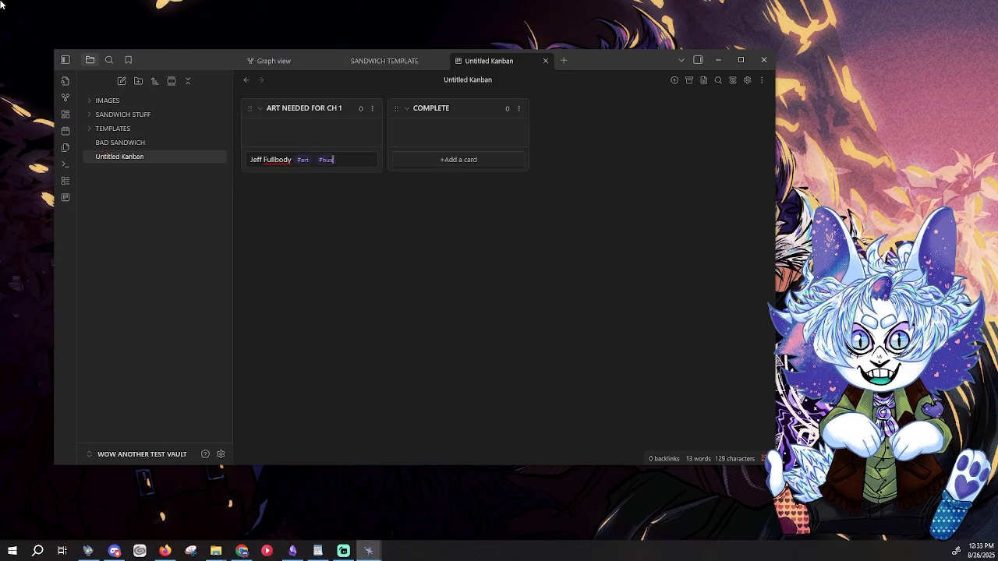
{"action": "type", "text": "#tim"}
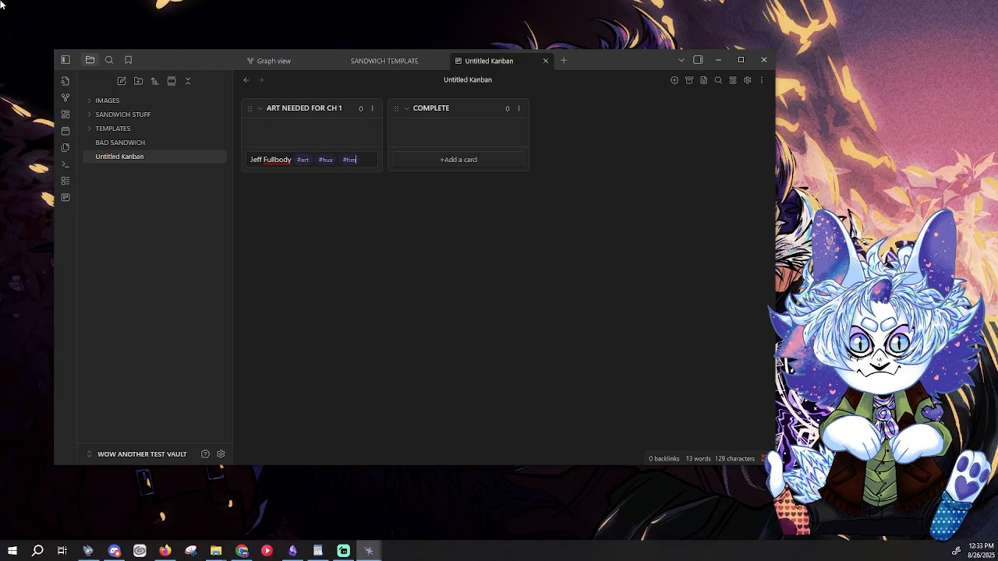
{"action": "type", "text": "eser"}
{"action": "type", "text": "sens"}
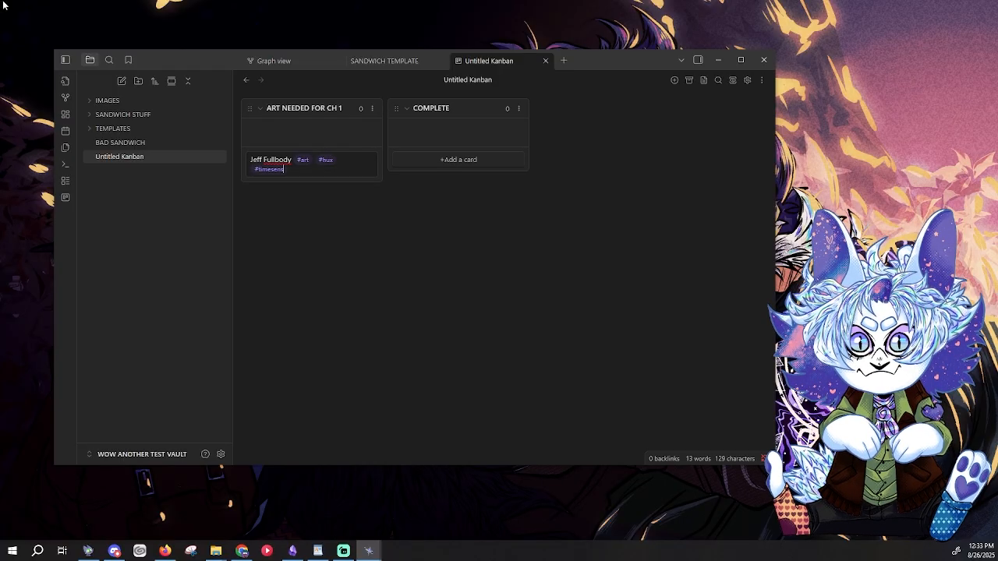
{"action": "type", "text": "itive"}
{"action": "key", "text": "Return"}
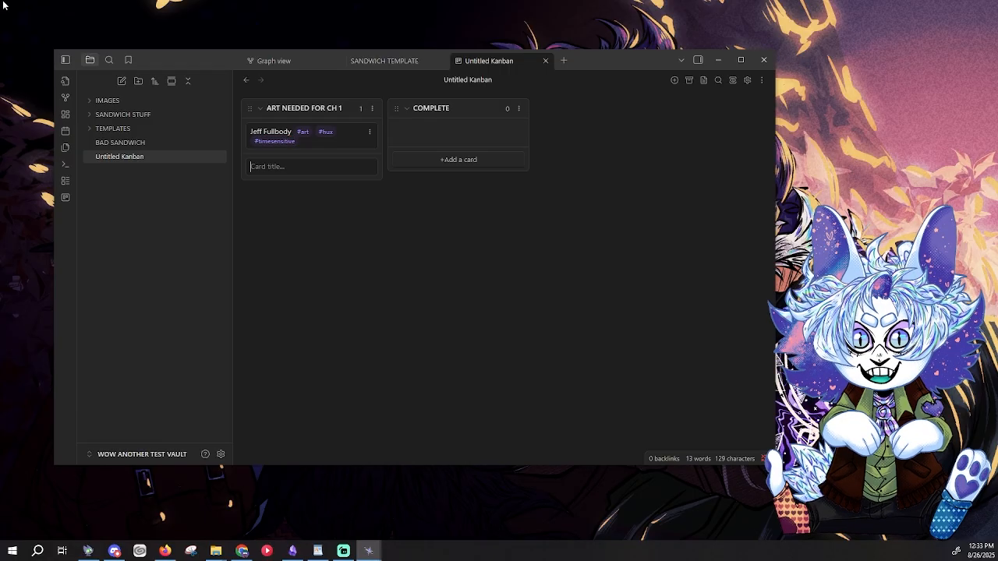
Step: Check the options of the "COMPLETE" list, then collapse the list and expand it again
{"action": "left_click", "coordinate": [518, 109]}
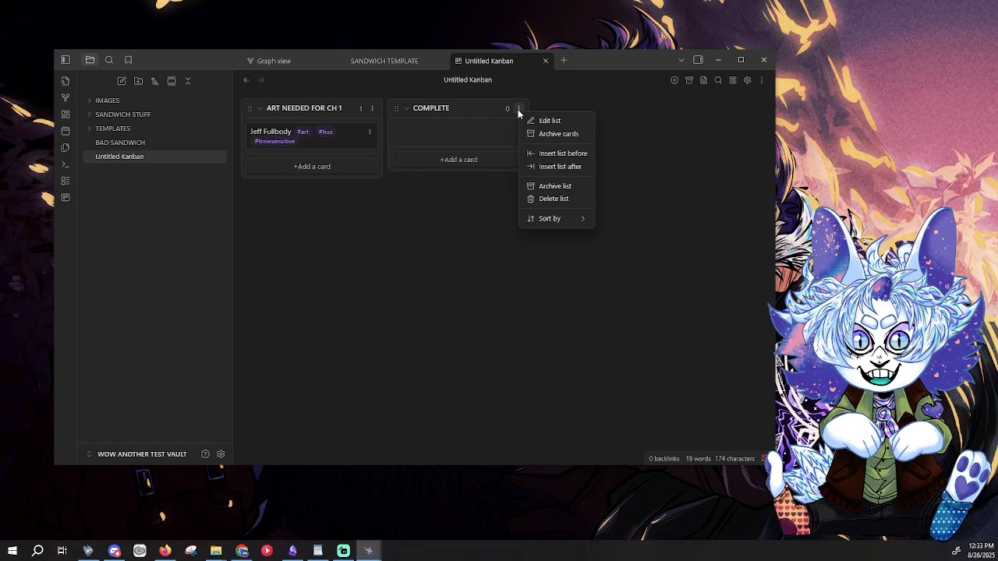
{"action": "left_click", "coordinate": [477, 131]}
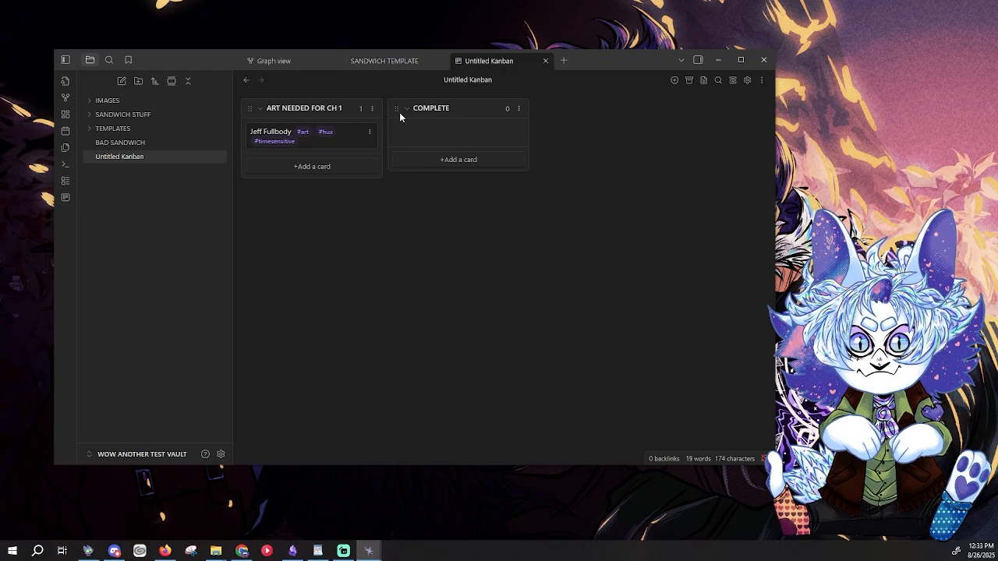
{"action": "left_click", "coordinate": [404, 109]}
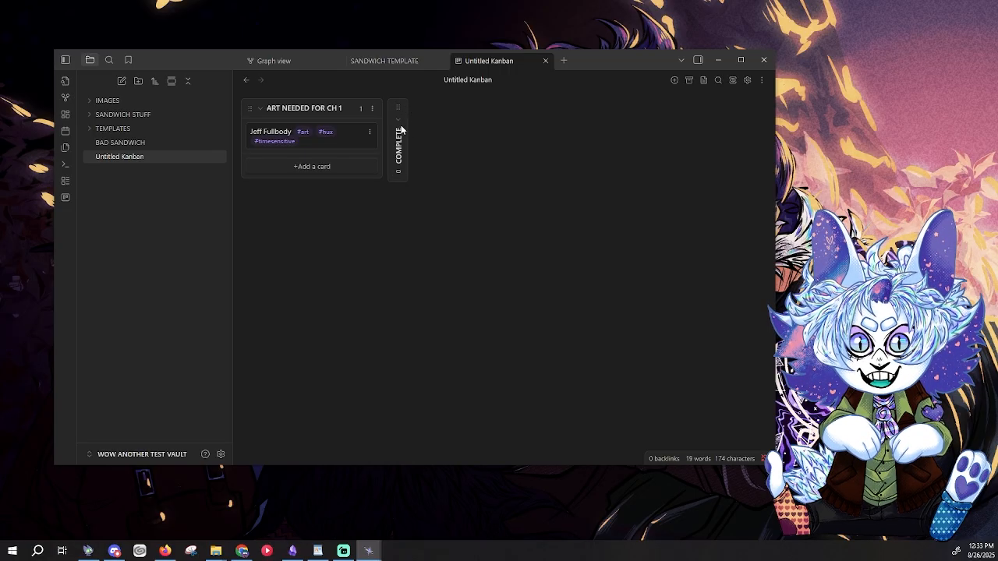
{"action": "left_click", "coordinate": [398, 121]}
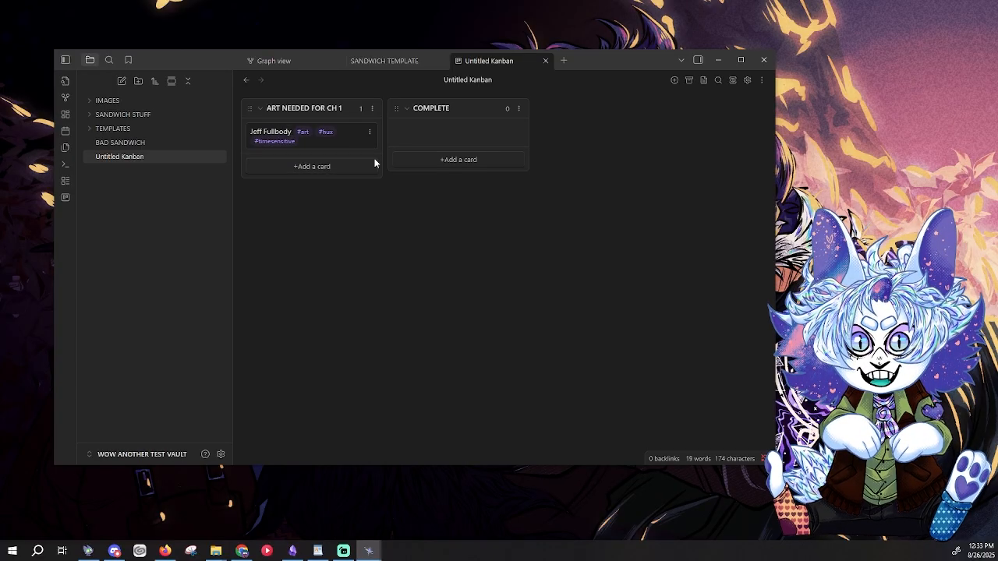
Step: Move the "Jeff Fullbody" card from "ART NEEDED FOR CH 1" to the "COMPLETE" list
{"action": "left_click", "coordinate": [369, 133]}
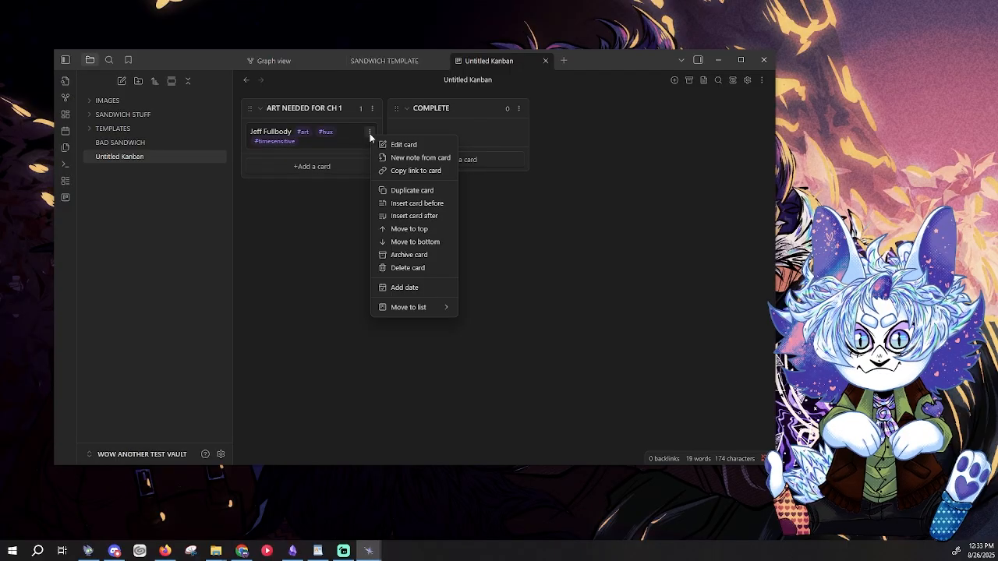
{"action": "mouse_move", "coordinate": [423, 309]}
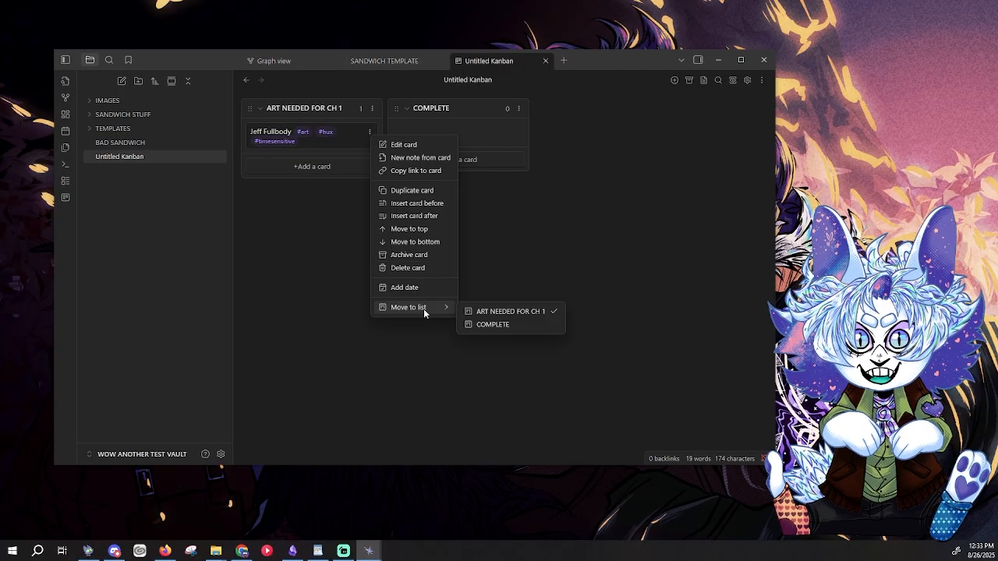
{"action": "left_click", "coordinate": [519, 324]}
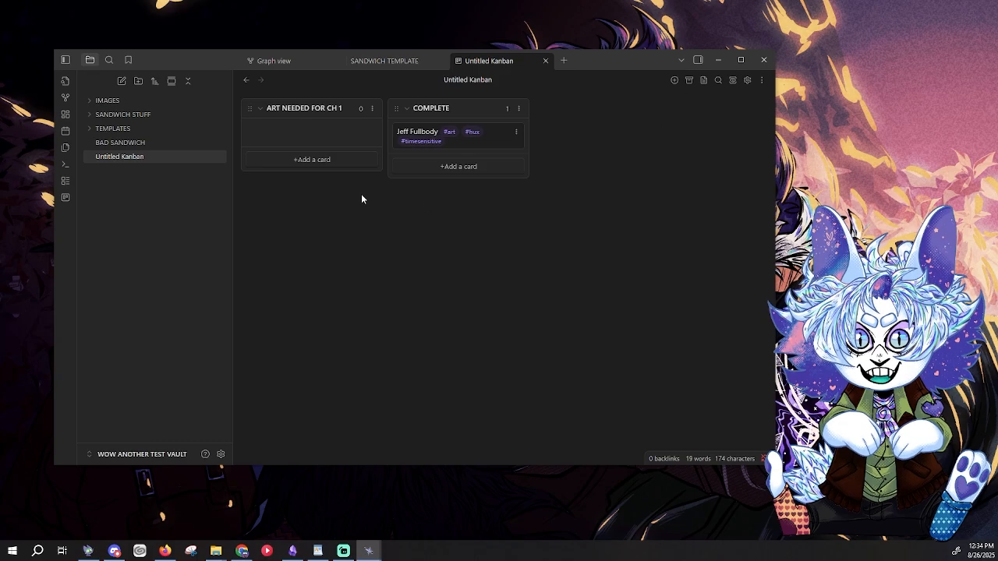
Step: Switch the Kanban board to the table view
{"action": "left_click", "coordinate": [733, 82]}
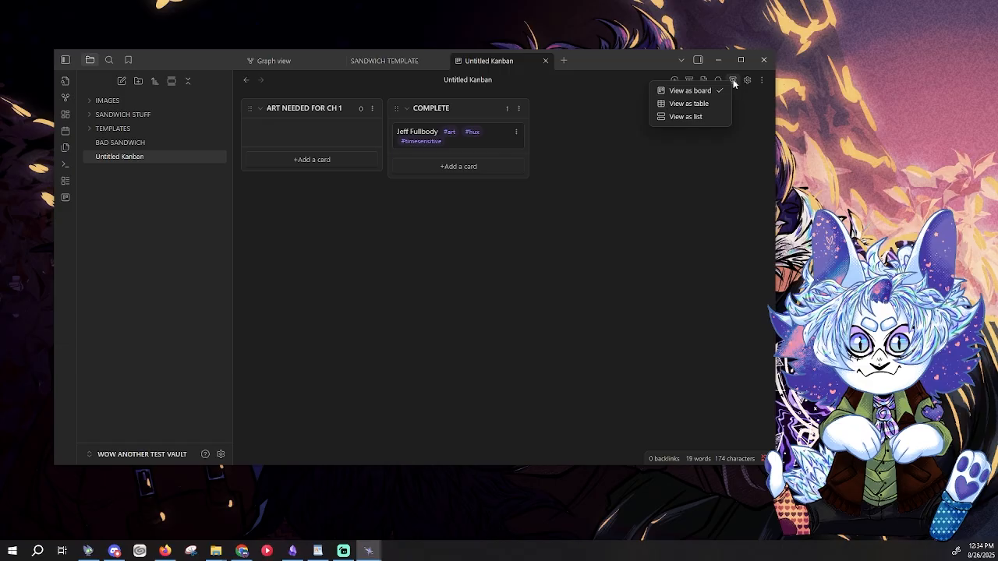
{"action": "left_click", "coordinate": [722, 102]}
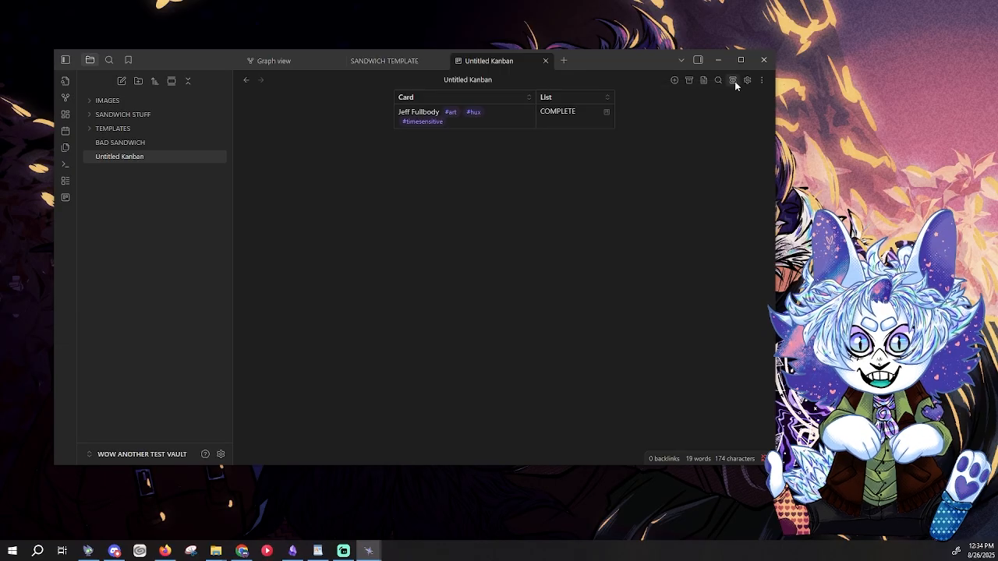
Step: Show the Untitled Kanban as a list, switch it to a table, and return it to the board view
{"action": "left_click", "coordinate": [734, 82]}
{"action": "left_click", "coordinate": [706, 117]}
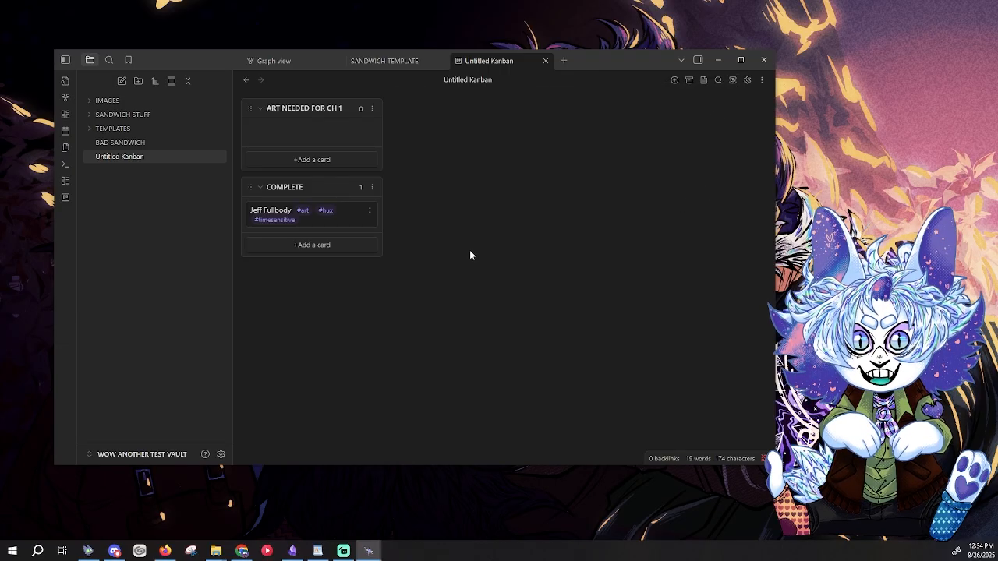
{"action": "left_click", "coordinate": [730, 81]}
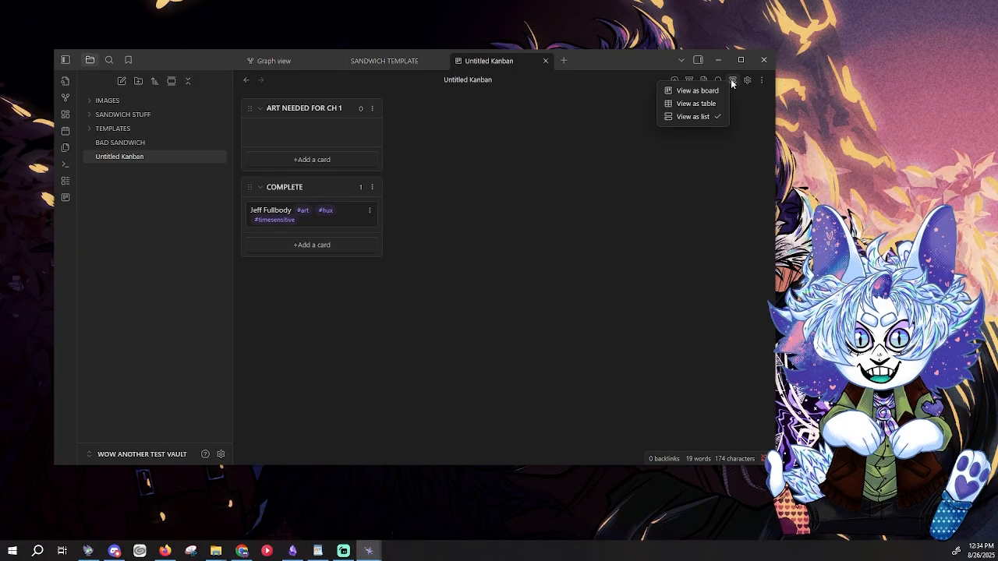
{"action": "left_click", "coordinate": [698, 103]}
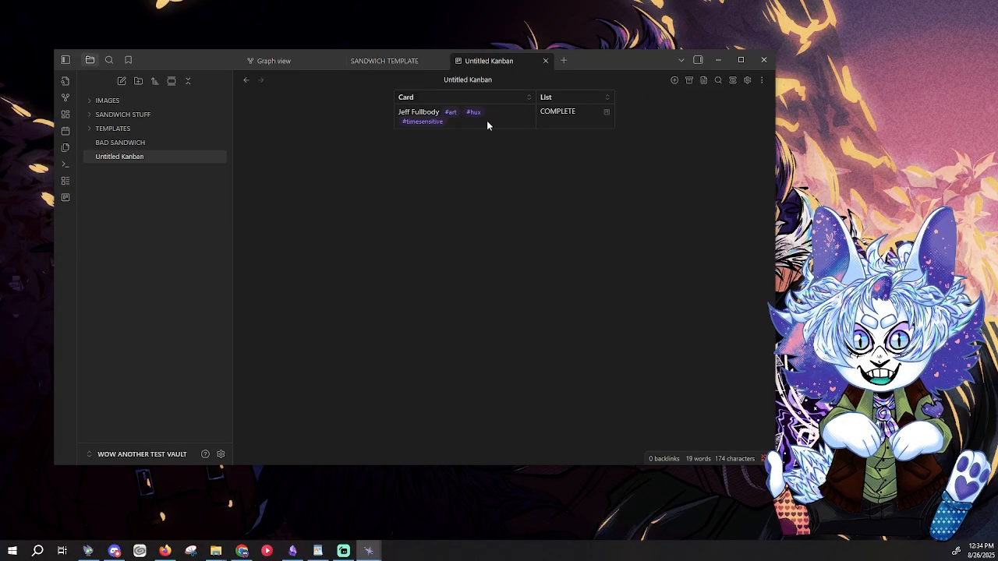
{"action": "left_click", "coordinate": [732, 80]}
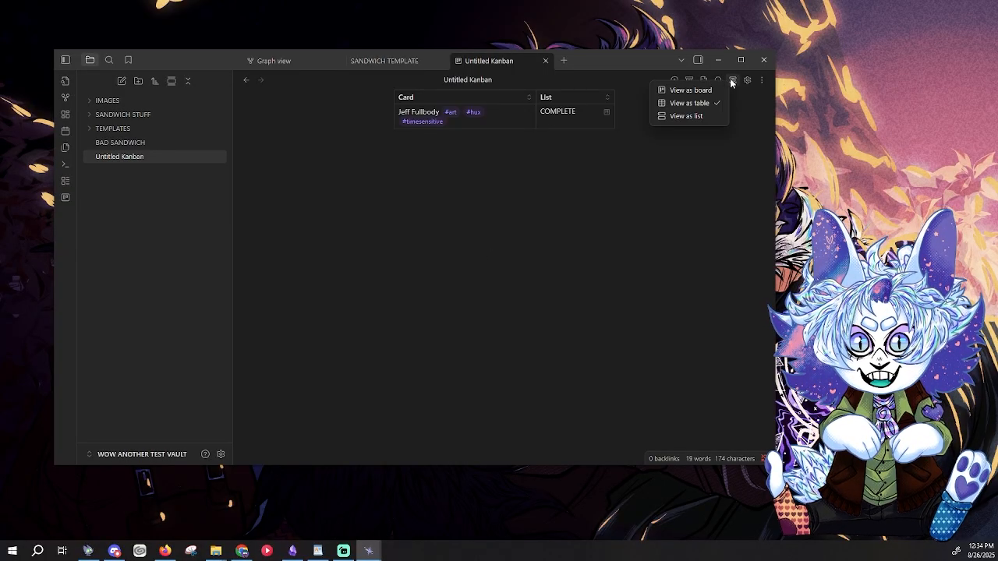
{"action": "left_click", "coordinate": [690, 91]}
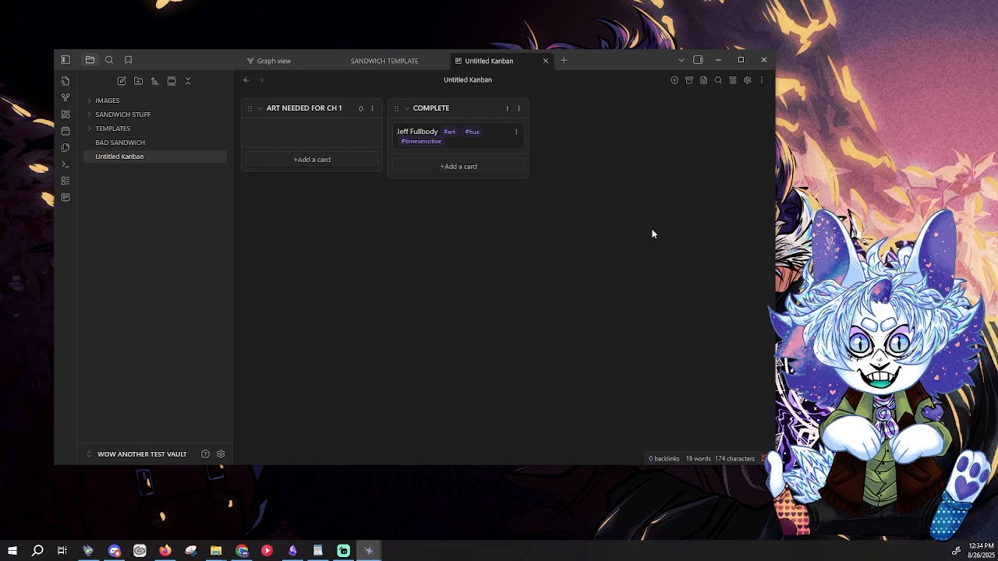
Step: Add the sample checklist to the end of the BAD SANDWICH note, with done, cancelled, question, in-progress, forward, important, idea and star tasks
{"action": "left_click", "coordinate": [148, 140]}
{"action": "left_click", "coordinate": [470, 302]}
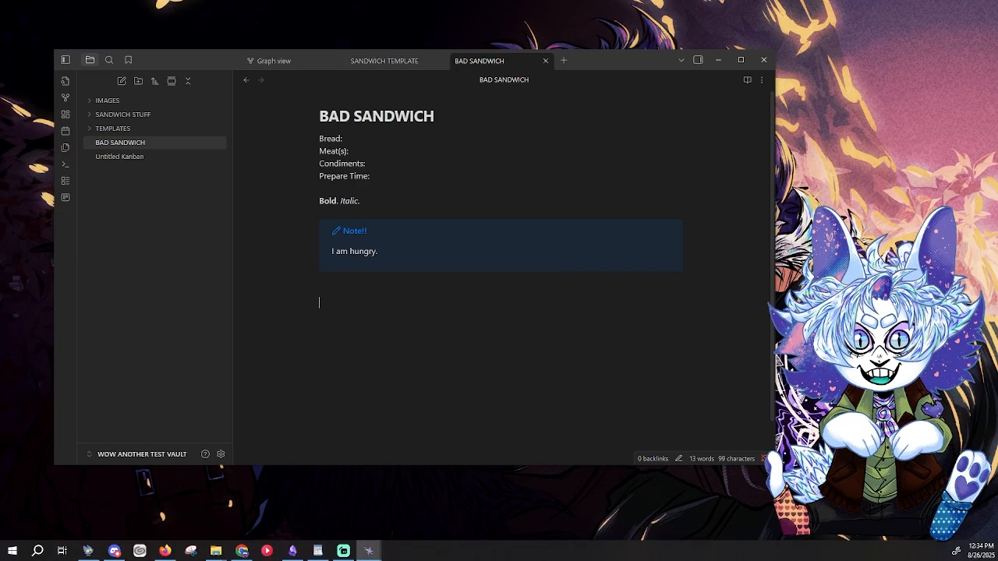
{"action": "key", "text": "alt+Tab"}
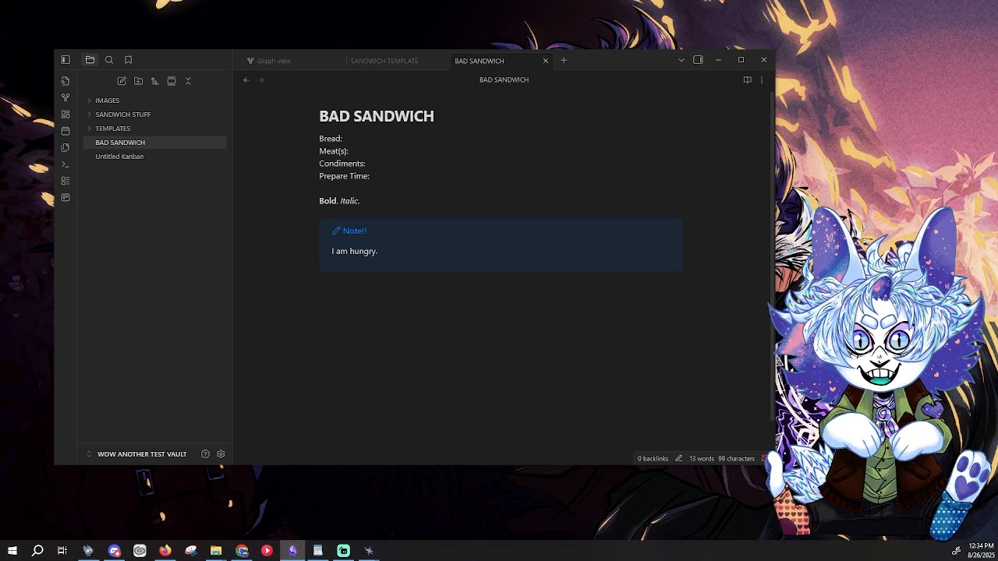
{"action": "key", "text": "alt+Tab"}
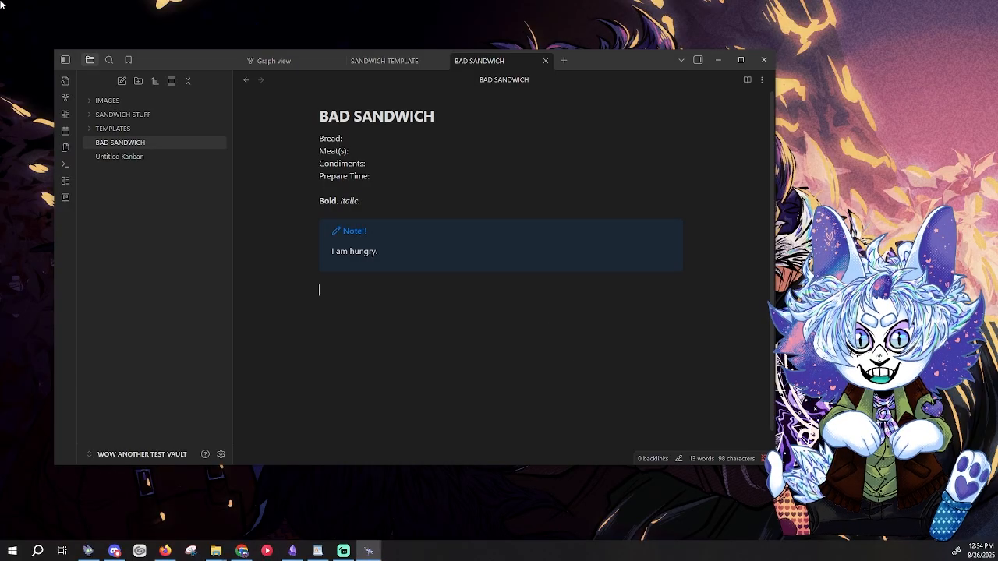
{"action": "type", "text": "- [ ] I am a task that is not yet done - [x] I am a task that has been done  ---  - [x] Checked - [-] A dropped/cancelled task - [?] A question - [/] A Half Done/In-progress task  ---  - [>] Forward - [!] Important - [i] Idea - [*] Star"}
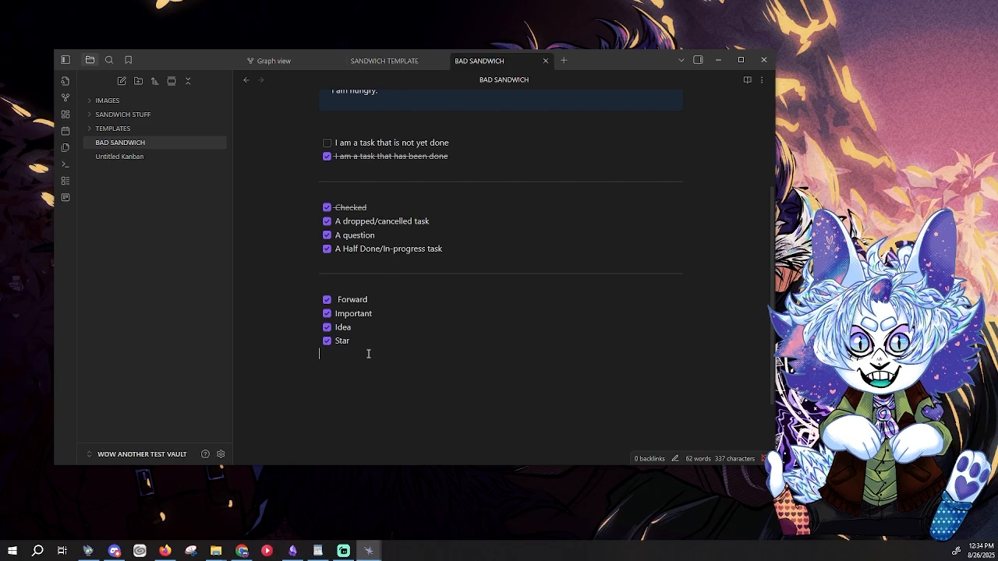
{"action": "scroll", "coordinate": [370, 350], "scroll_direction": "up", "scroll_amount": 3}
{"action": "scroll", "coordinate": [345, 334], "scroll_direction": "down", "scroll_amount": 2}
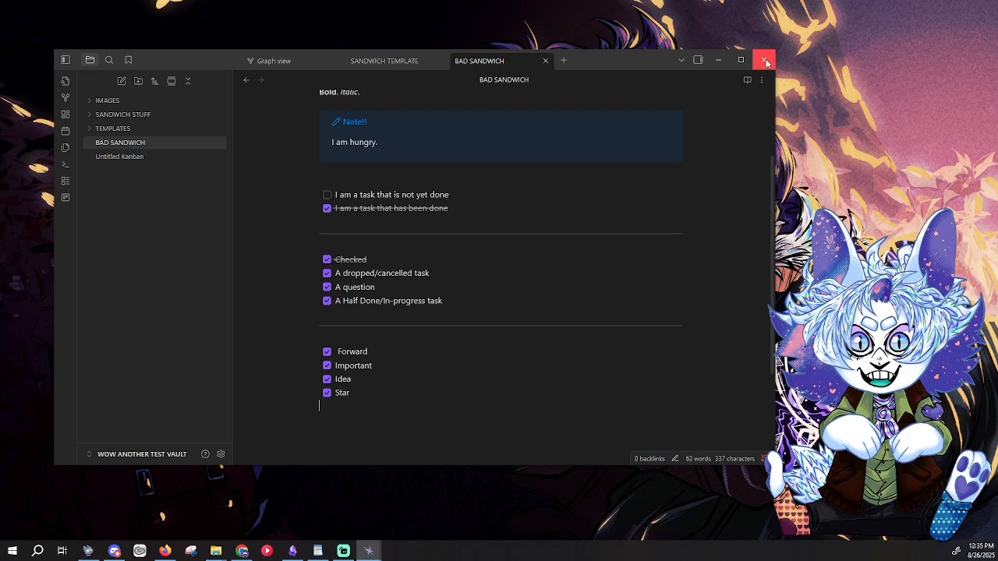
Step: Switch to the DAILY vault and examine the Markdown behind the alternative checkboxes in the TASKS CHEATSHEET note
{"action": "key", "text": "alt+Tab"}
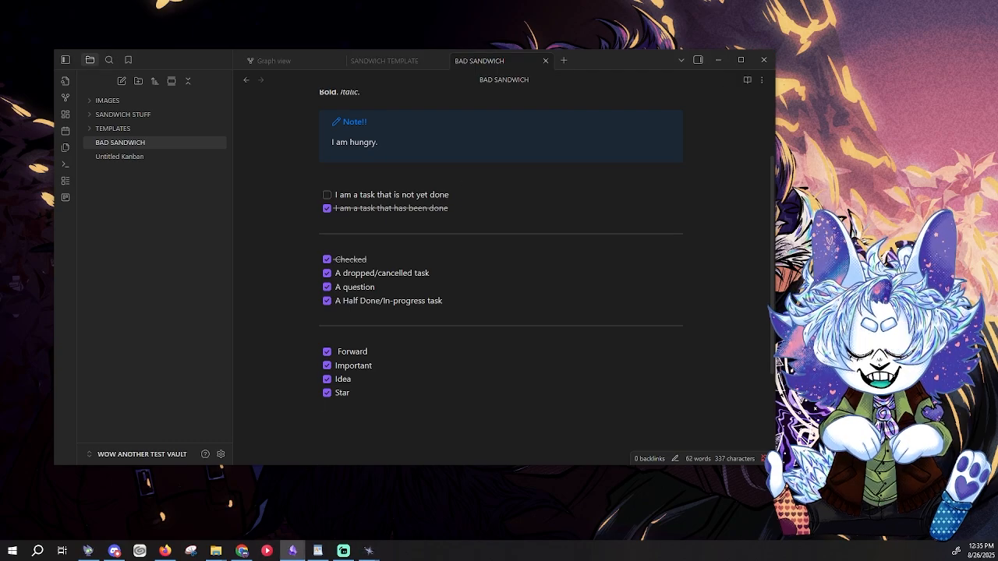
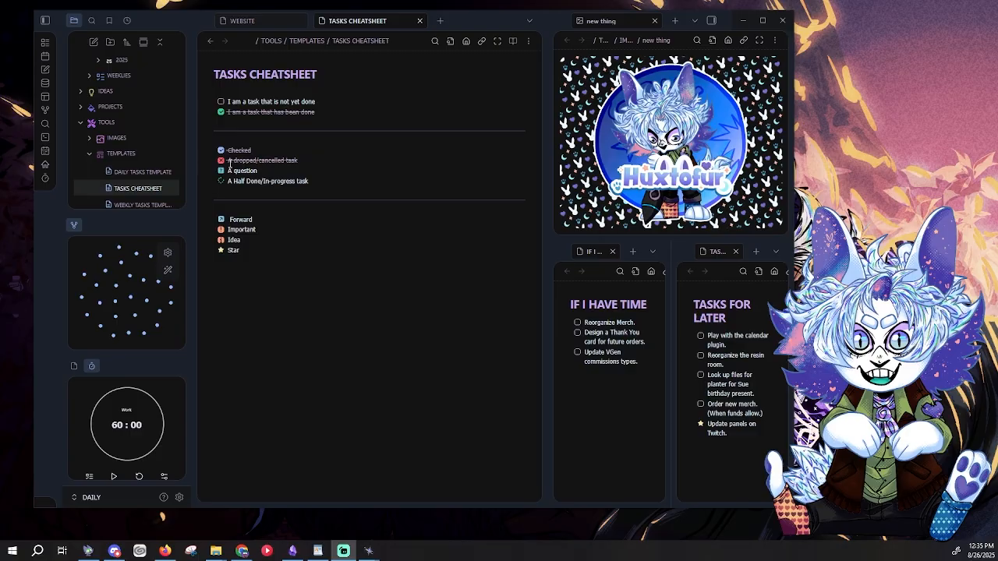
{"action": "left_click", "coordinate": [281, 181]}
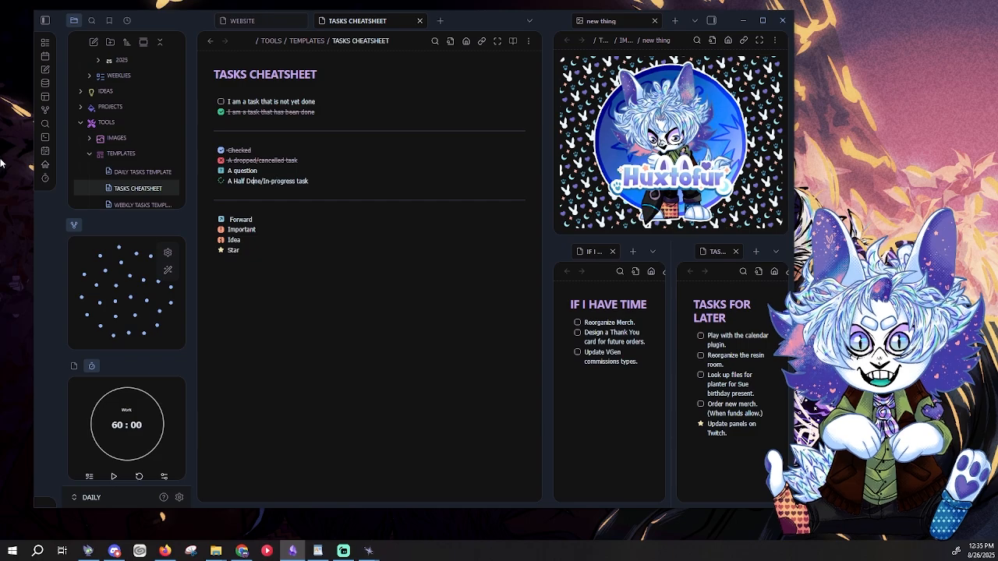
{"action": "left_click", "coordinate": [275, 181]}
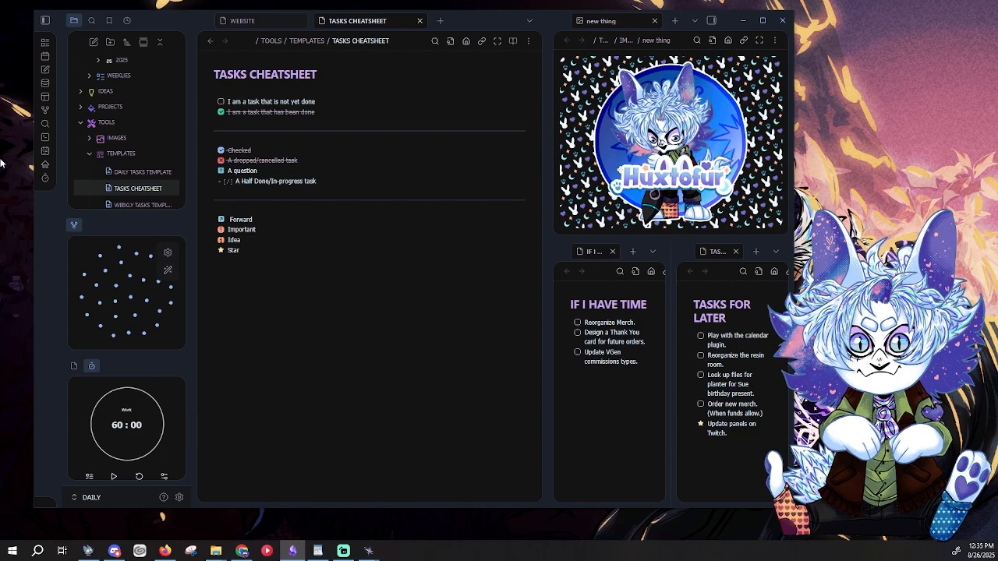
{"action": "key", "text": "Up"}
{"action": "key", "text": "Up"}
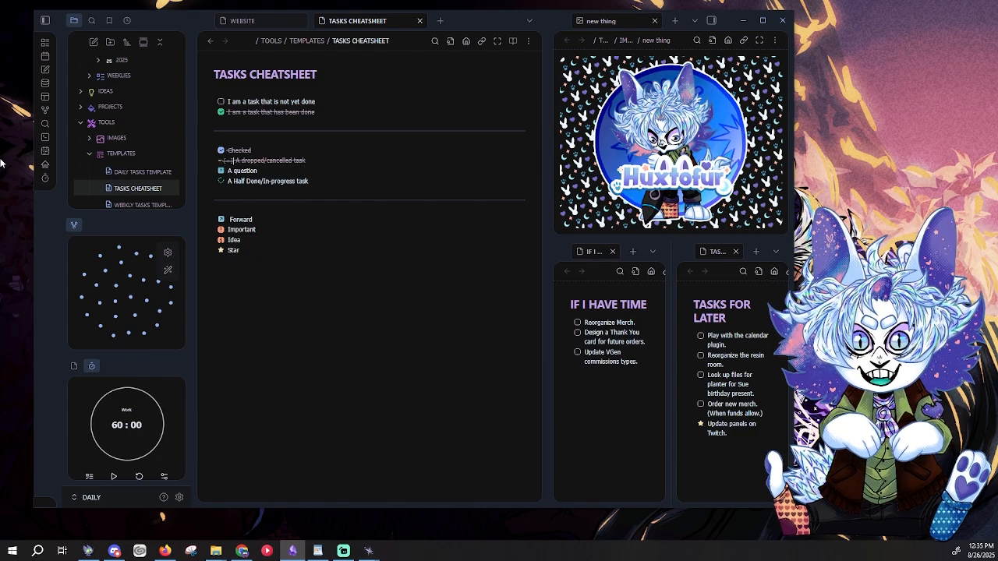
{"action": "key", "text": "Down"}
{"action": "key", "text": "Down"}
{"action": "key", "text": "Down"}
{"action": "key", "text": "Down"}
{"action": "key", "text": "Down"}
{"action": "key", "text": "Down"}
{"action": "key", "text": "Down"}
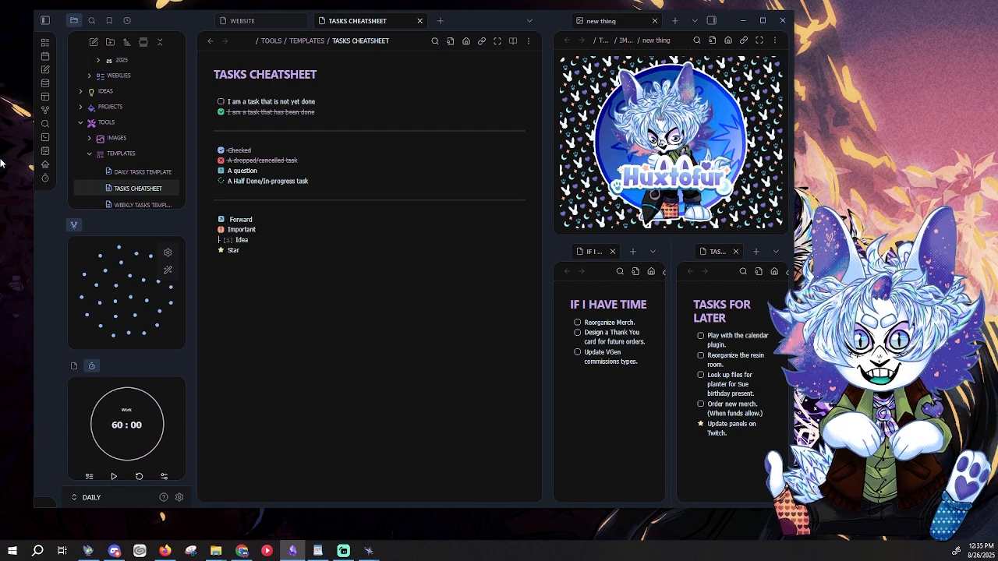
{"action": "key", "text": "Down"}
{"action": "key", "text": "Down"}
{"action": "key", "text": "Down"}
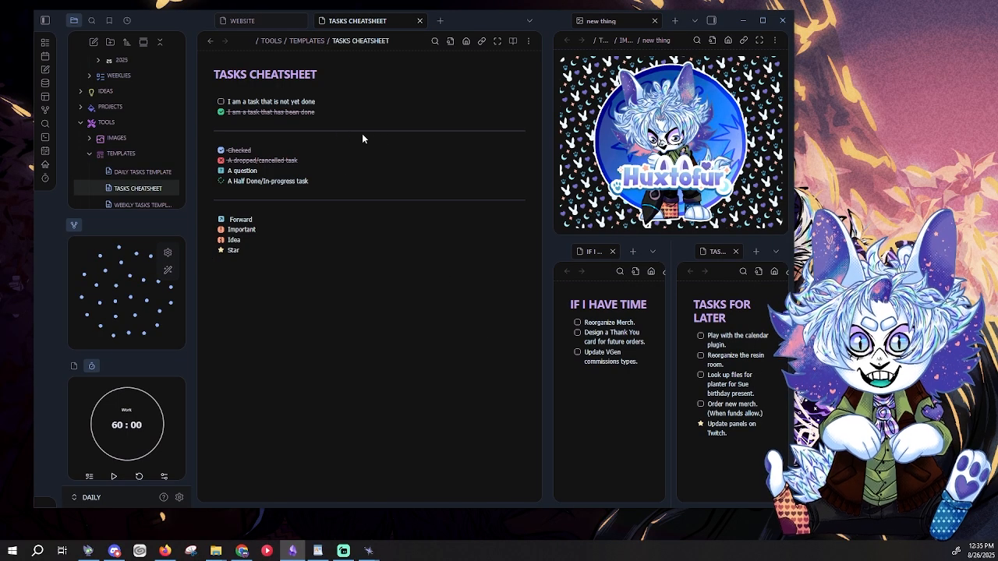
Step: Open the AUGUST 23 - 30 weekly note and look over its priorities, notes and habit table
{"action": "scroll", "coordinate": [145, 124], "scroll_direction": "up", "scroll_amount": 1}
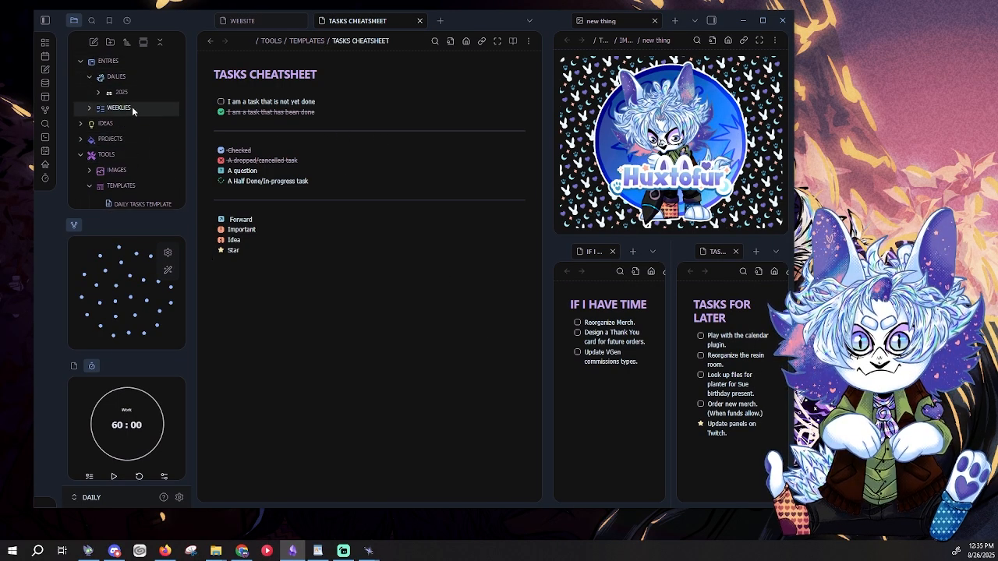
{"action": "left_click", "coordinate": [131, 106]}
{"action": "left_click", "coordinate": [132, 118]}
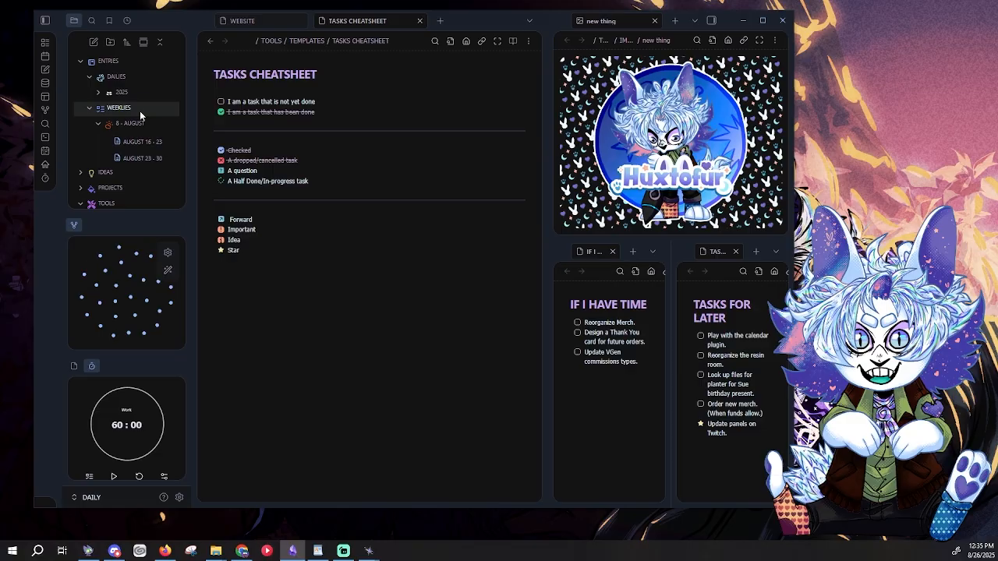
{"action": "left_click", "coordinate": [138, 159]}
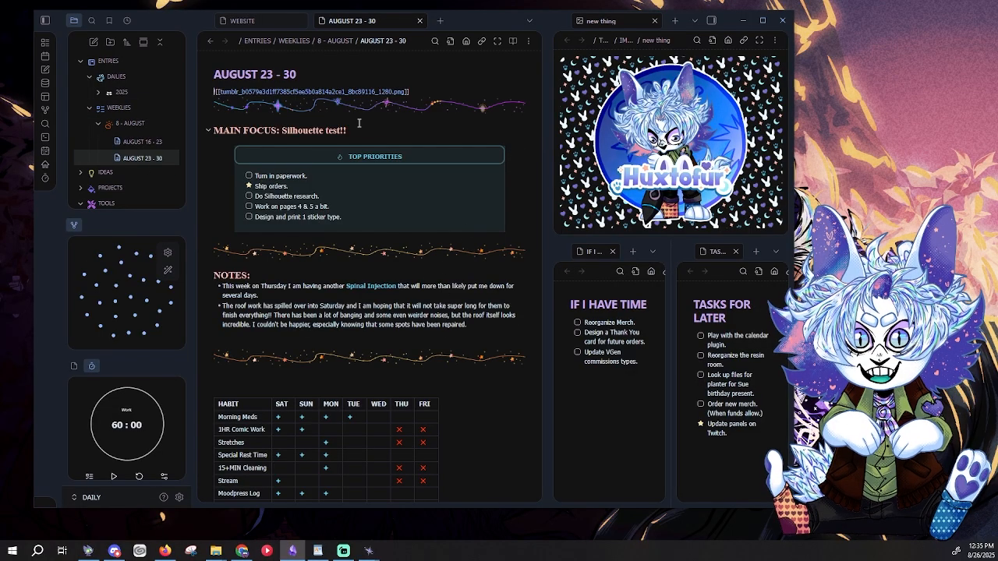
{"action": "scroll", "coordinate": [338, 401], "scroll_direction": "down", "scroll_amount": 4}
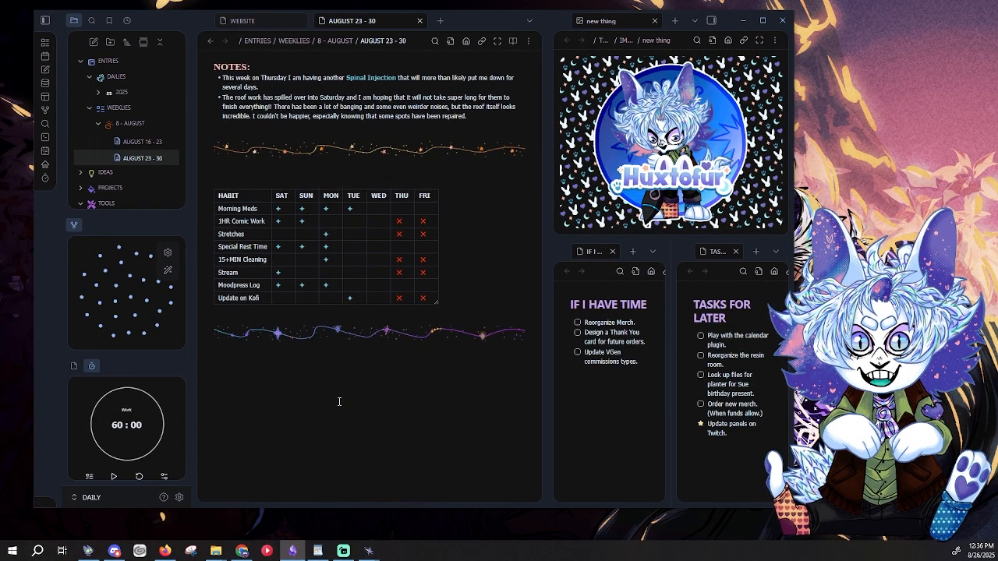
{"action": "scroll", "coordinate": [422, 395], "scroll_direction": "up", "scroll_amount": 3}
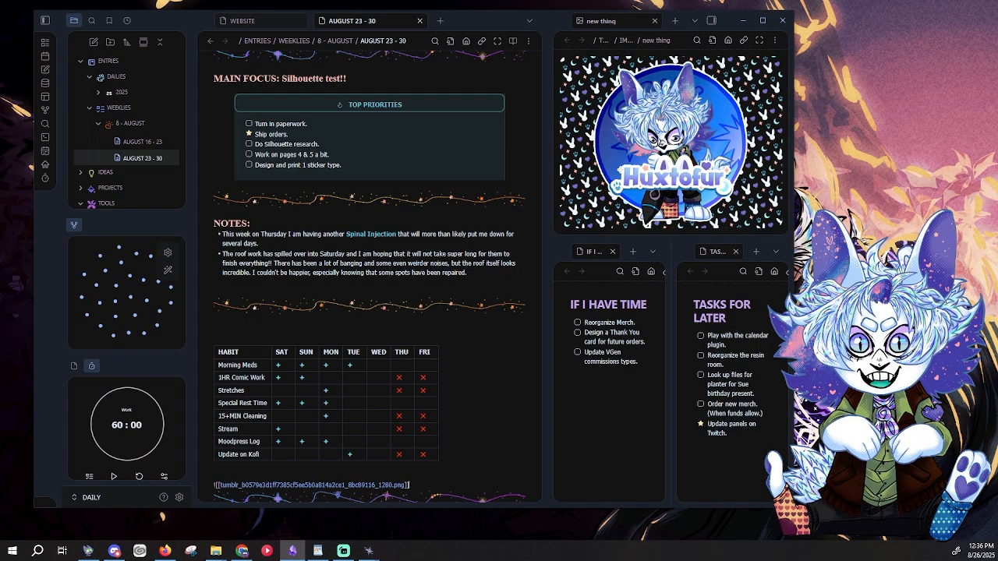
Step: Widen the DAILY vault window and display the AUGUST 23 - 30 note in reading view
{"action": "left_click_drag", "start_coordinate": [794, 436], "coordinate": [879, 440]}
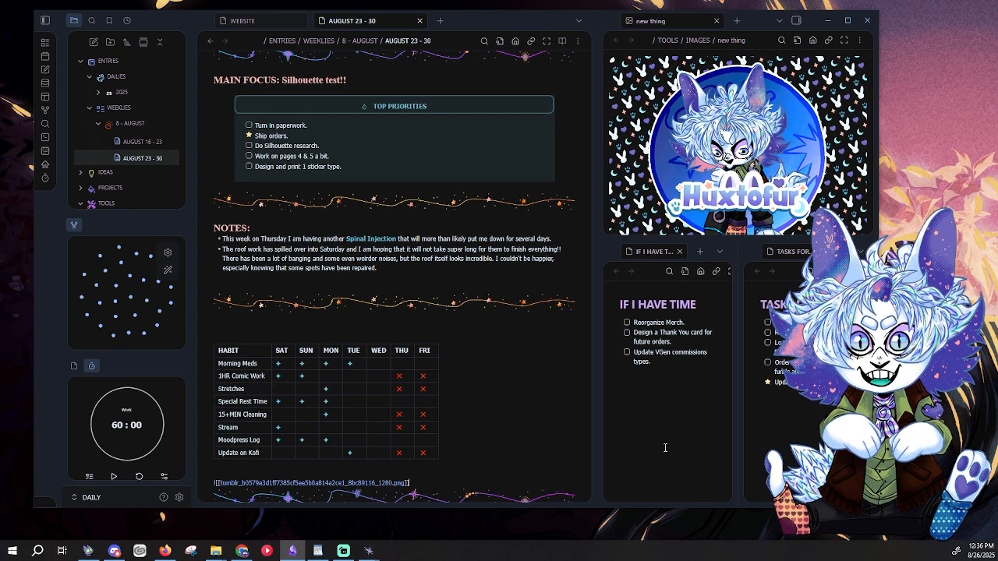
{"action": "scroll", "coordinate": [529, 244], "scroll_direction": "down", "scroll_amount": 1}
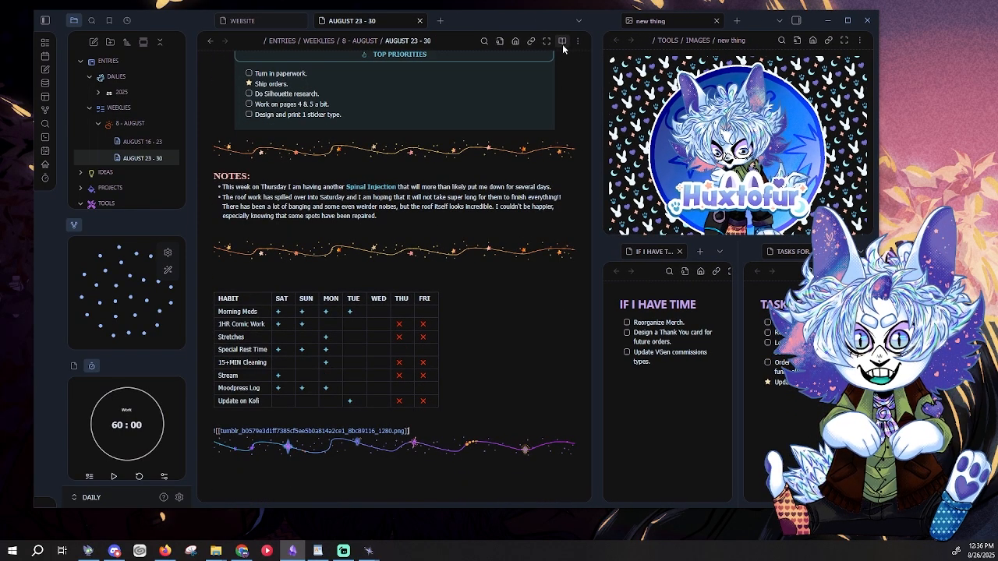
{"action": "scroll", "coordinate": [449, 205], "scroll_direction": "up", "scroll_amount": 3}
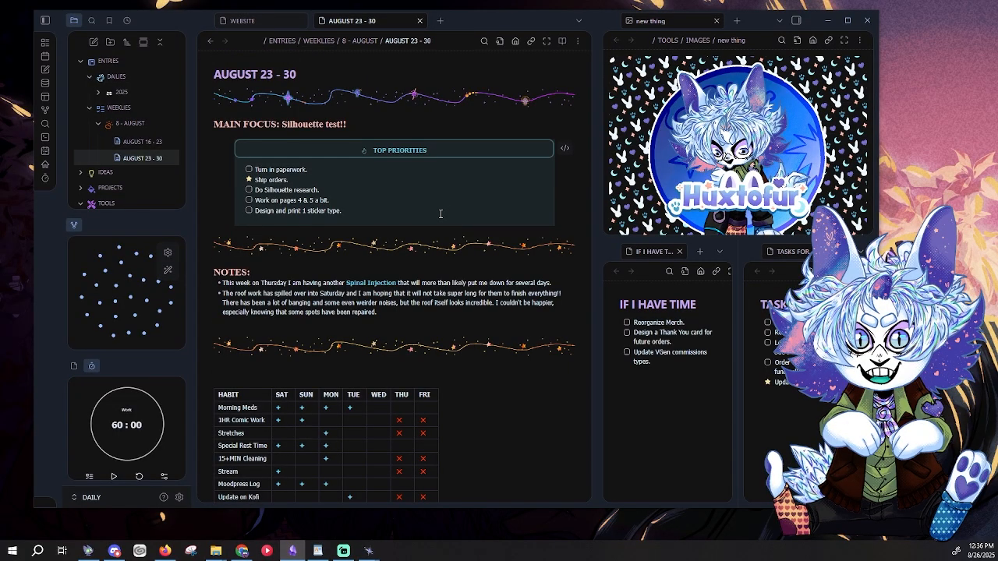
{"action": "scroll", "coordinate": [465, 235], "scroll_direction": "down", "scroll_amount": 2}
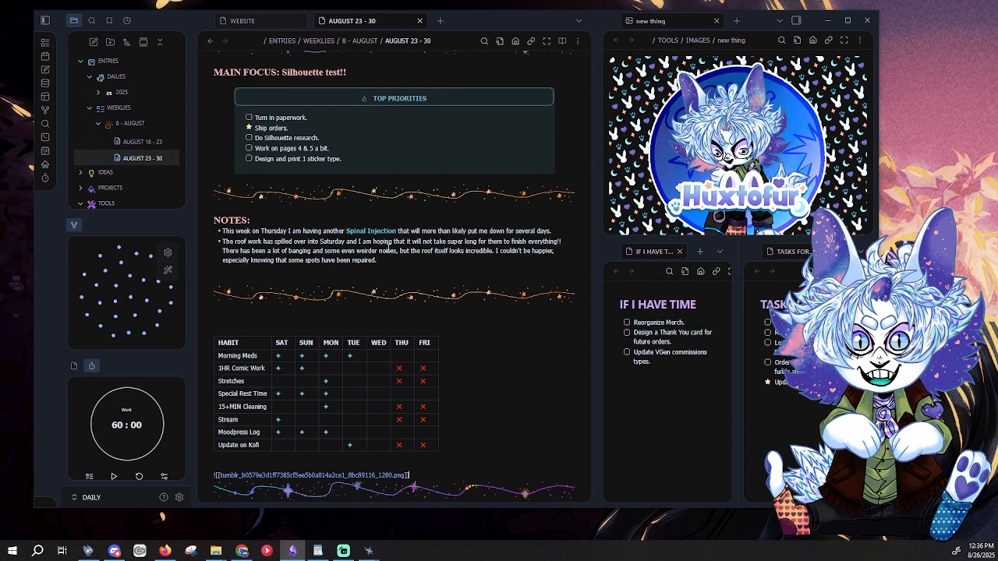
{"action": "scroll", "coordinate": [429, 263], "scroll_direction": "up", "scroll_amount": 2}
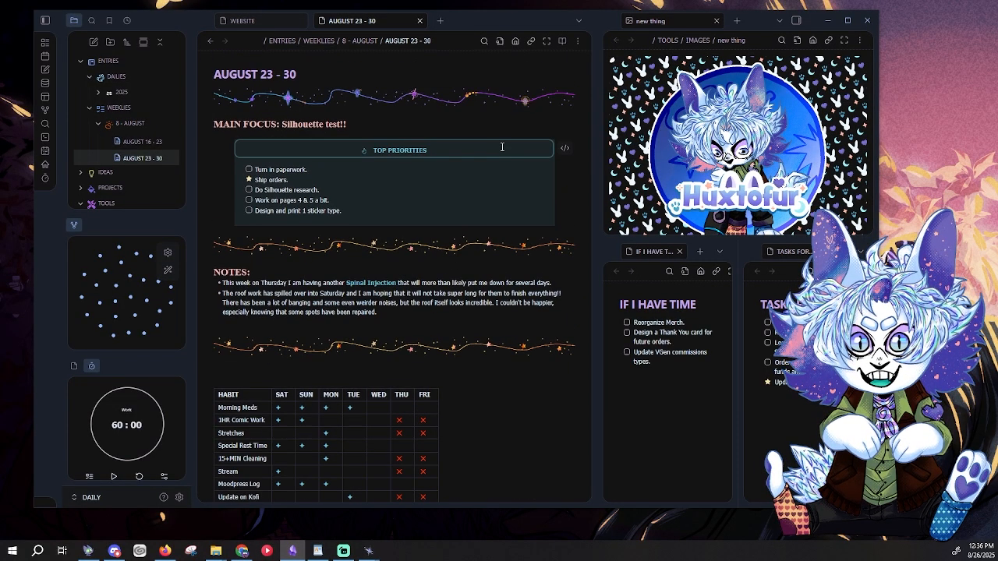
{"action": "left_click", "coordinate": [562, 41]}
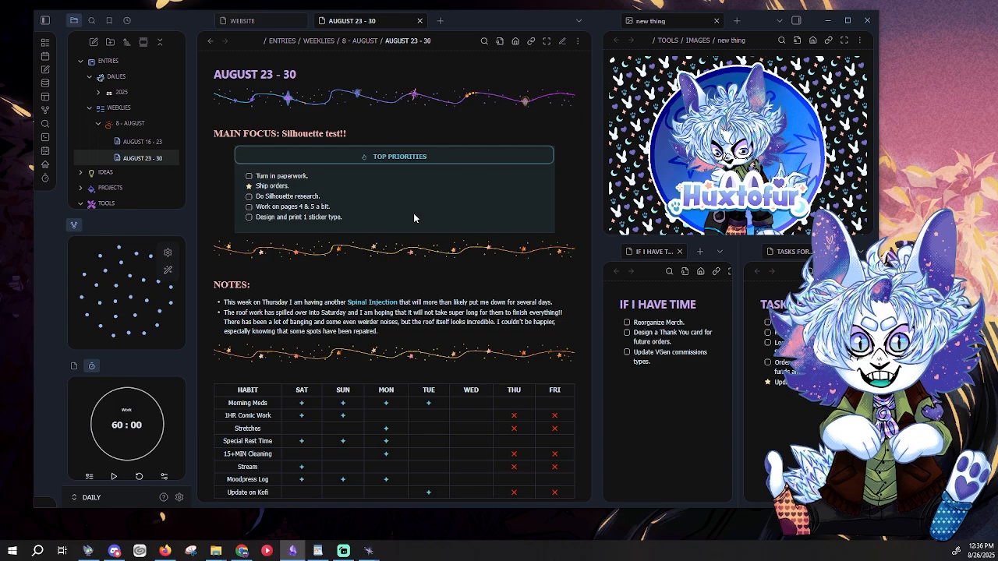
{"action": "scroll", "coordinate": [460, 293], "scroll_direction": "down", "scroll_amount": 2}
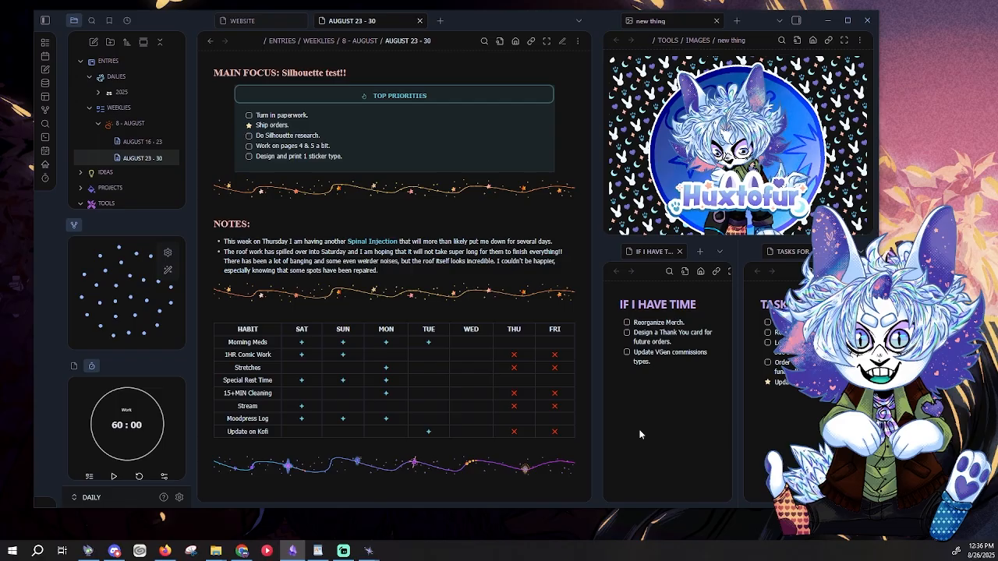
Step: Shift the DAILY vault window slightly and widen the weekly note's pane against the neighbouring panes
{"action": "key", "text": "alt+Tab"}
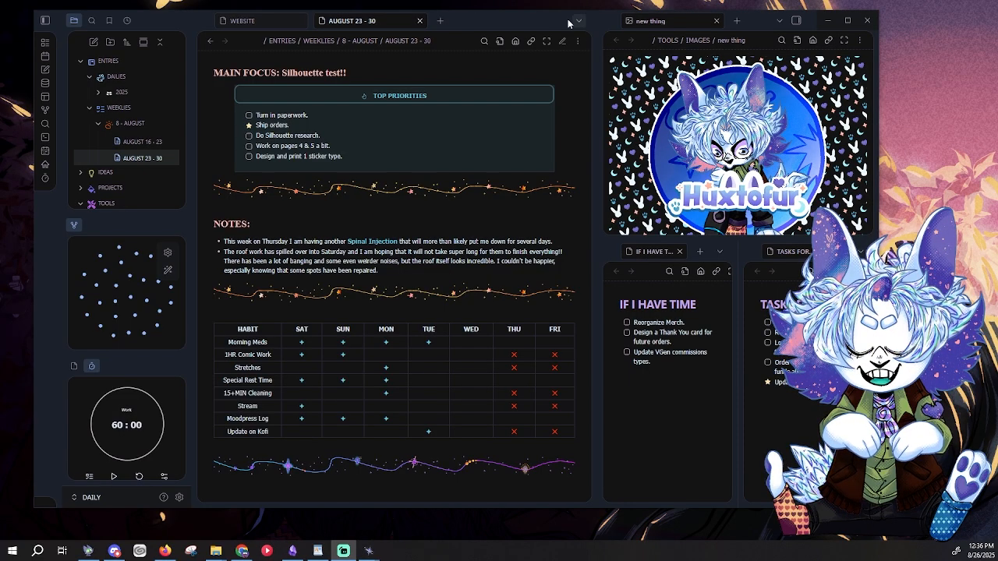
{"action": "mouse_move", "coordinate": [570, 24]}
{"action": "left_mouse_down"}
{"action": "mouse_move", "coordinate": [597, 151]}
{"action": "mouse_move", "coordinate": [605, 444]}
{"action": "mouse_move", "coordinate": [567, 25]}
{"action": "mouse_move", "coordinate": [555, 28]}
{"action": "left_mouse_up"}
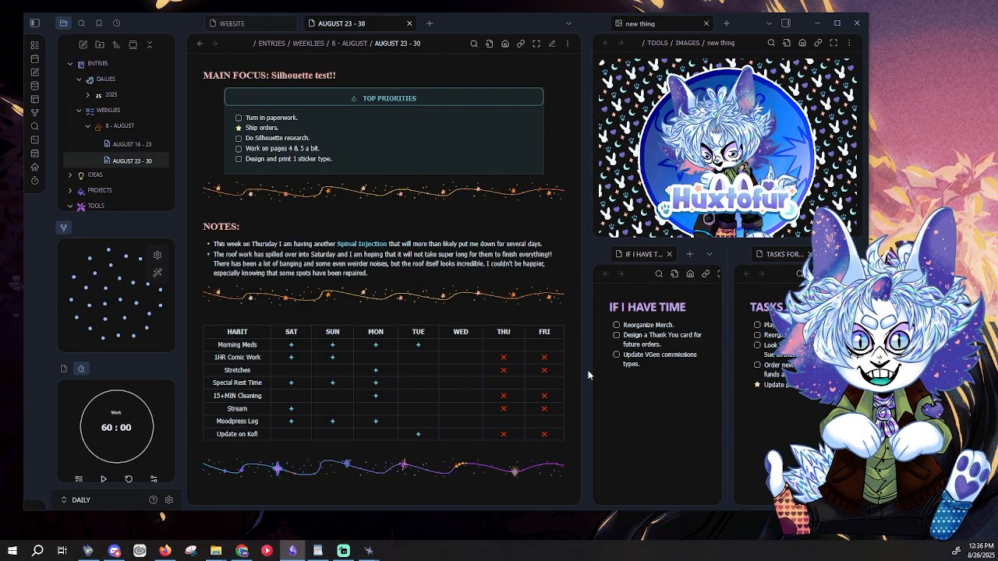
{"action": "left_click_drag", "start_coordinate": [585, 374], "coordinate": [622, 384]}
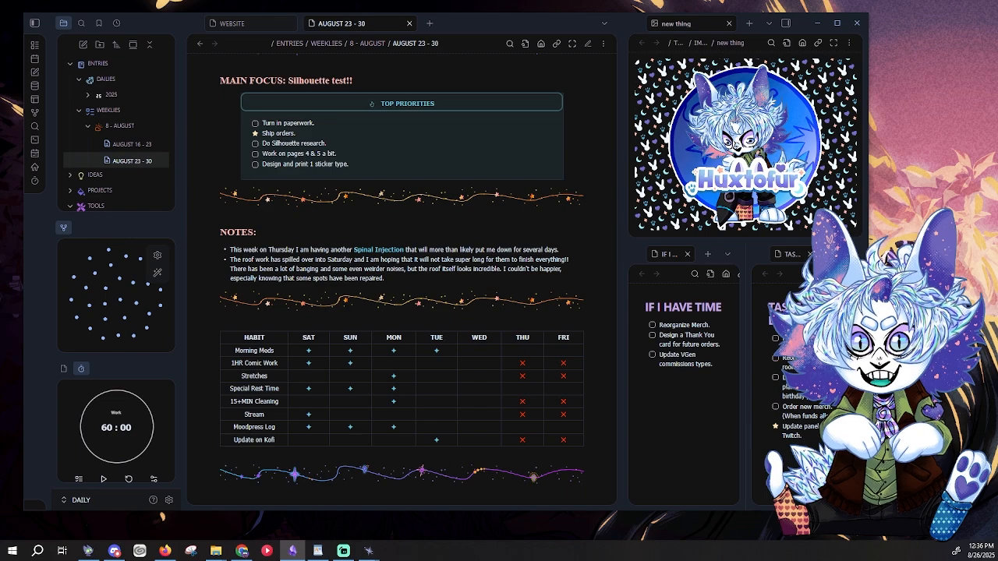
Step: Look over the work timer and the weekly note's task list beneath it
{"action": "key", "text": "alt+Tab"}
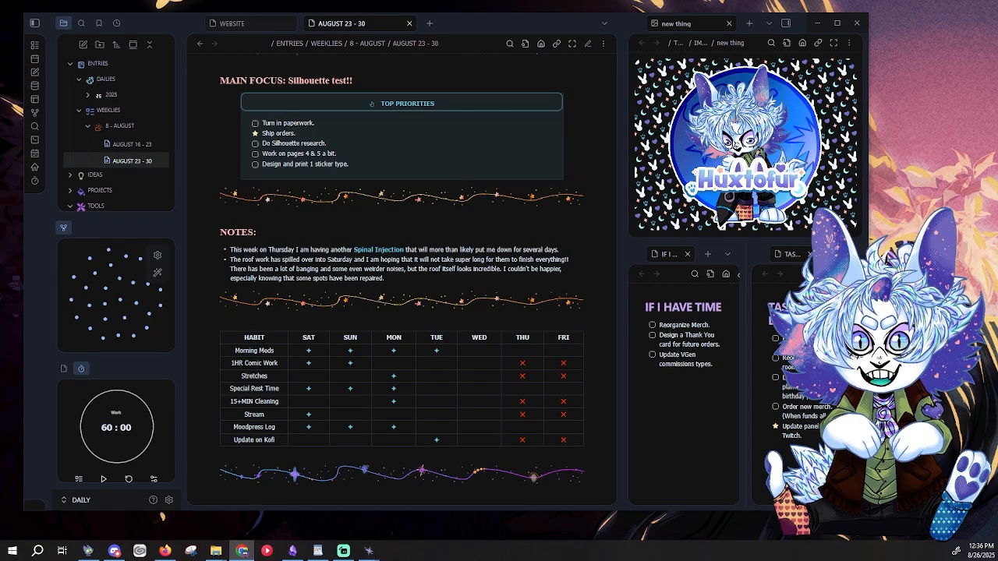
{"action": "scroll", "coordinate": [122, 419], "scroll_direction": "down", "scroll_amount": 2}
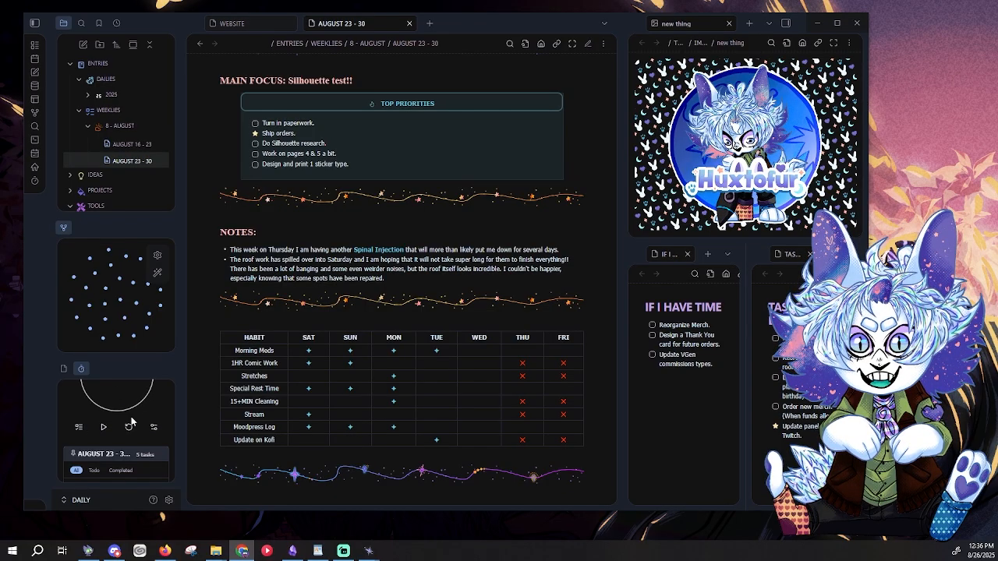
{"action": "scroll", "coordinate": [132, 421], "scroll_direction": "up", "scroll_amount": 2}
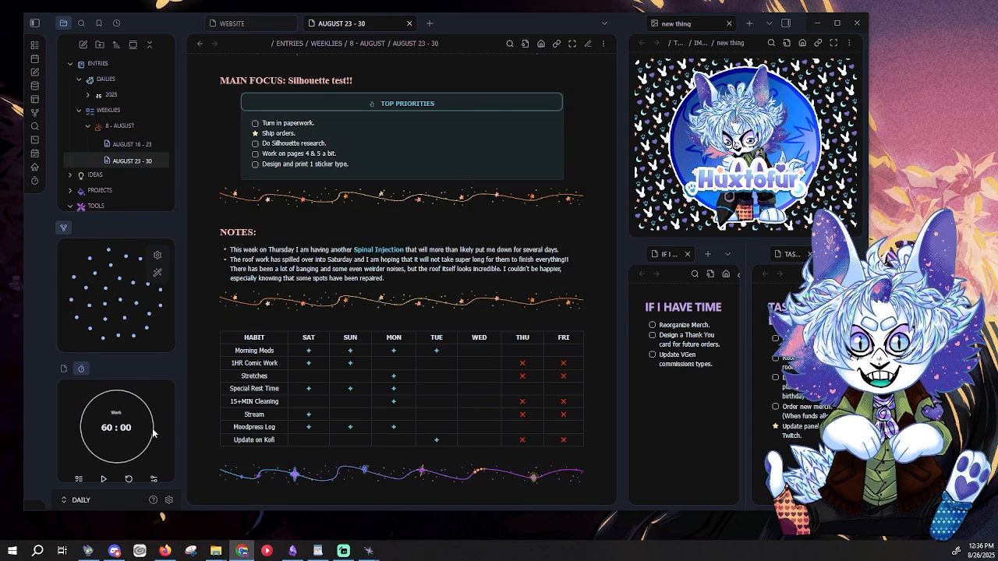
Step: Start the work timer and switch it over to the break session
{"action": "left_click", "coordinate": [115, 428]}
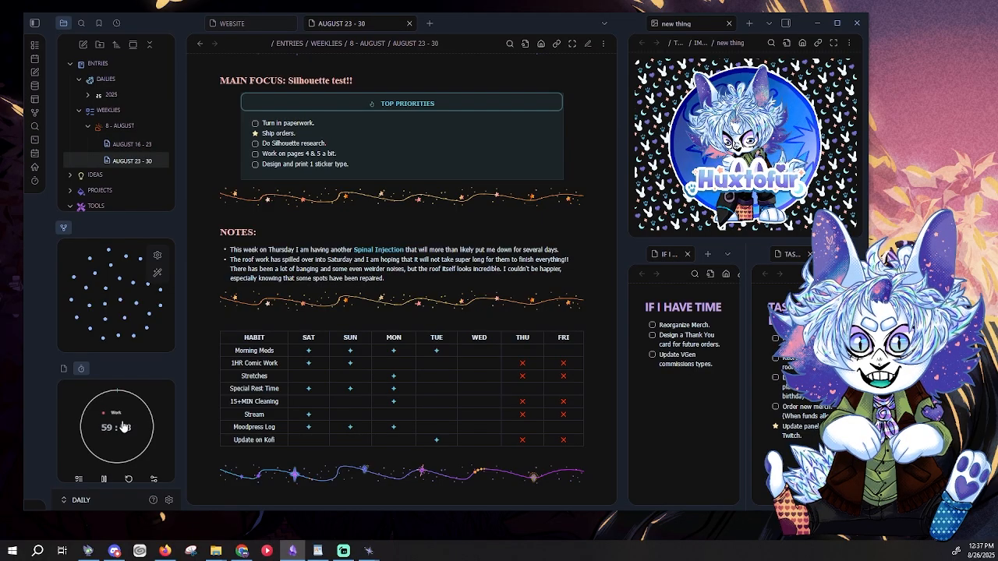
{"action": "left_click", "coordinate": [119, 414]}
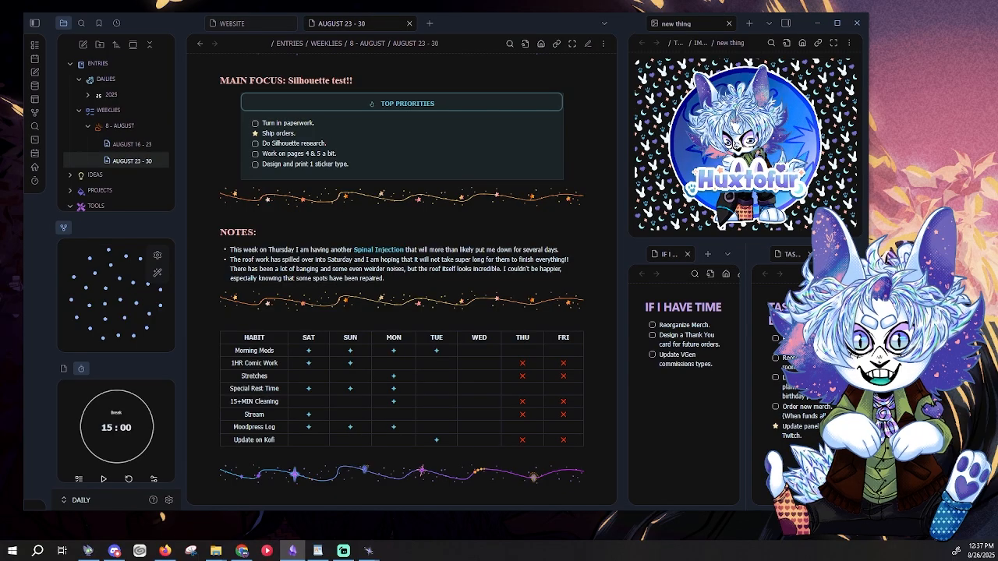
{"action": "key", "text": "alt+Tab"}
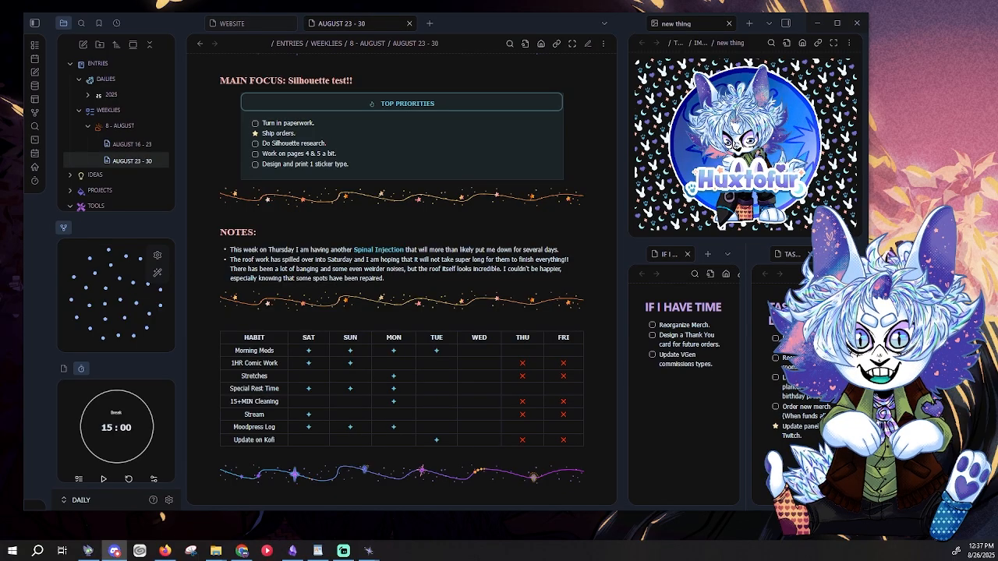
{"action": "key", "text": "alt+Tab"}
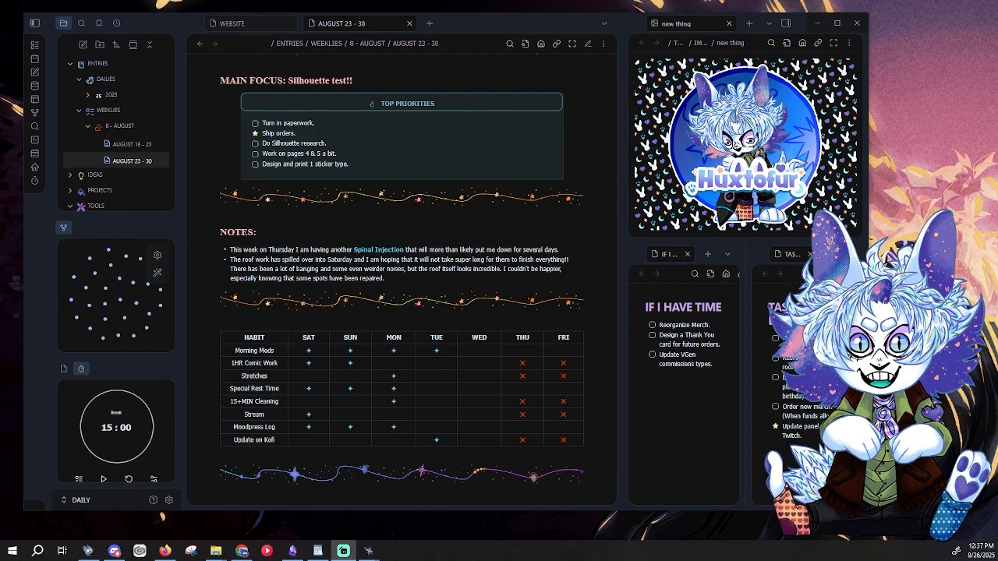
{"action": "key", "text": "alt+Tab"}
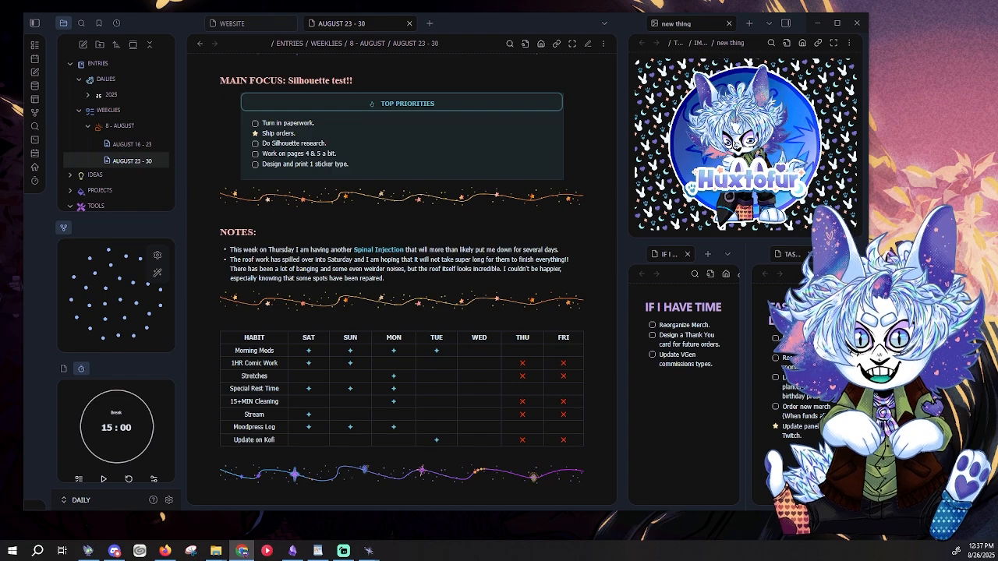
Step: Display the list of available vaults and dismiss it without switching vault
{"action": "left_click", "coordinate": [96, 501]}
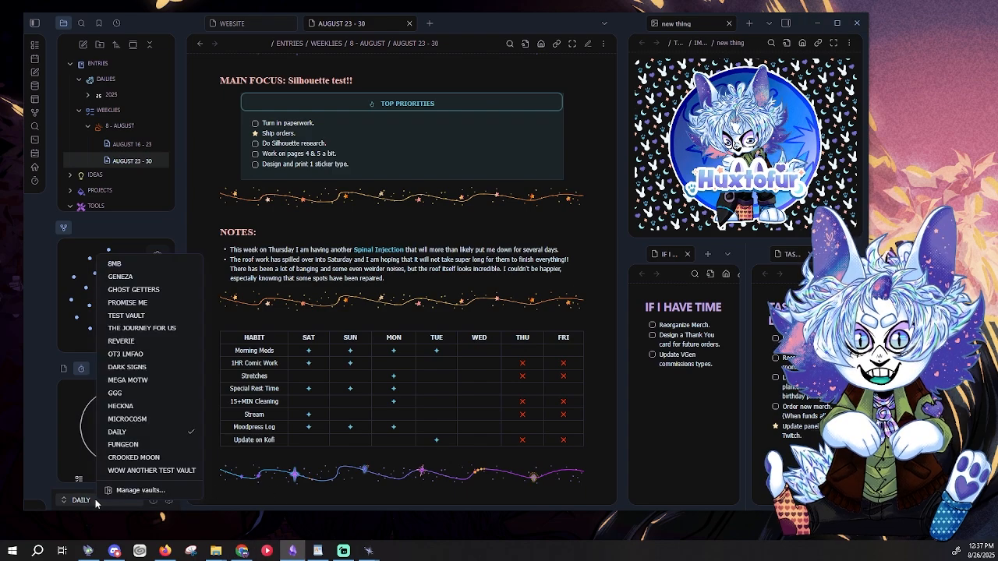
{"action": "left_click", "coordinate": [273, 344]}
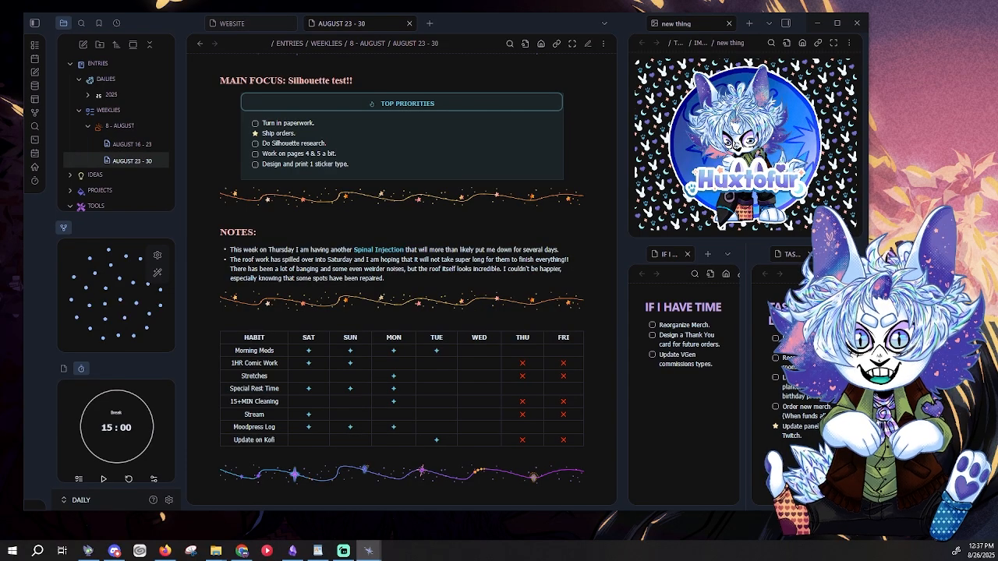
Step: Bring the PROMISE ME vault window over the DAILY vault, narrow and reposition it, and maximize it
{"action": "left_click_drag", "start_coordinate": [997, 17], "coordinate": [650, 21]}
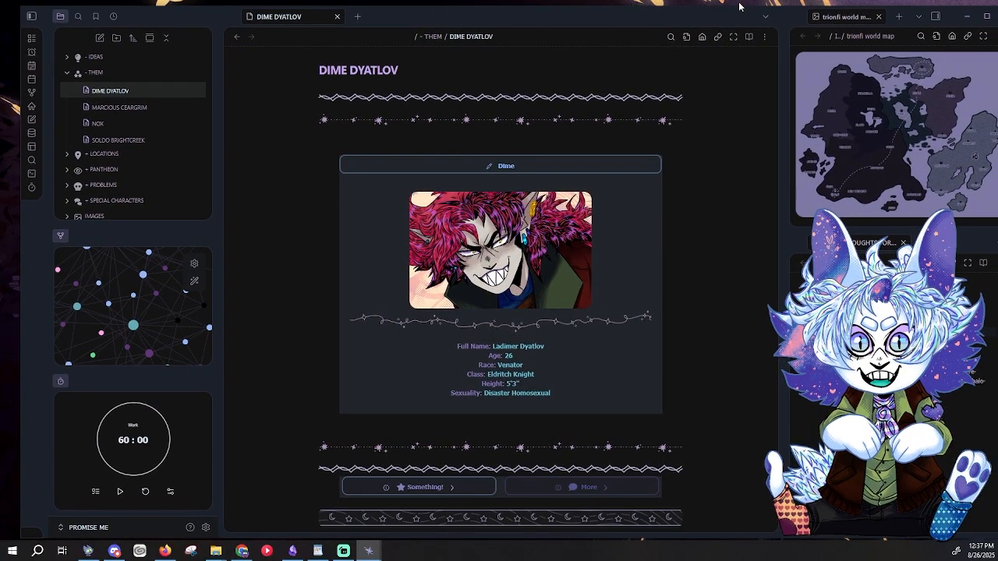
{"action": "left_click_drag", "start_coordinate": [741, 6], "coordinate": [670, 47]}
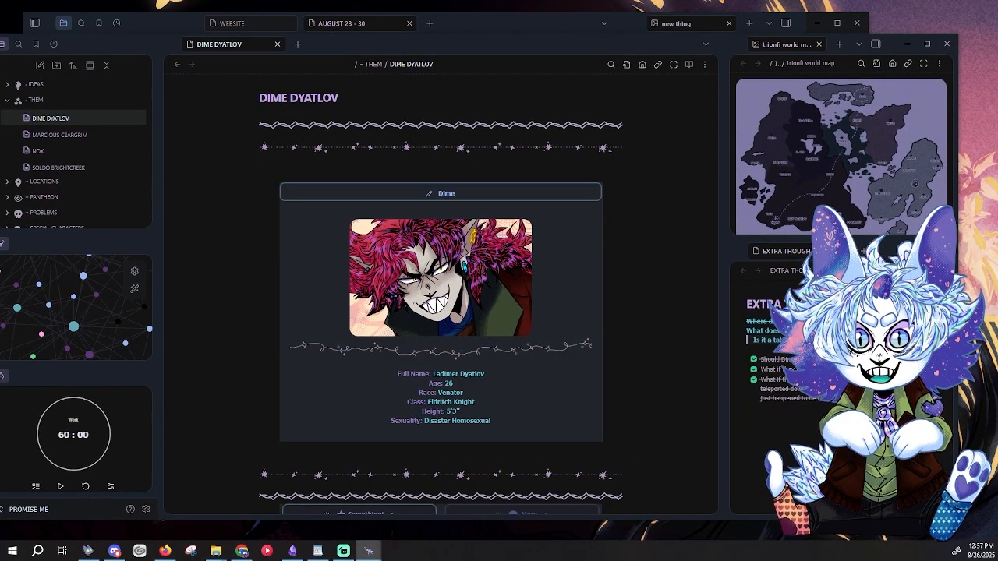
{"action": "left_click_drag", "start_coordinate": [959, 148], "coordinate": [787, 148]}
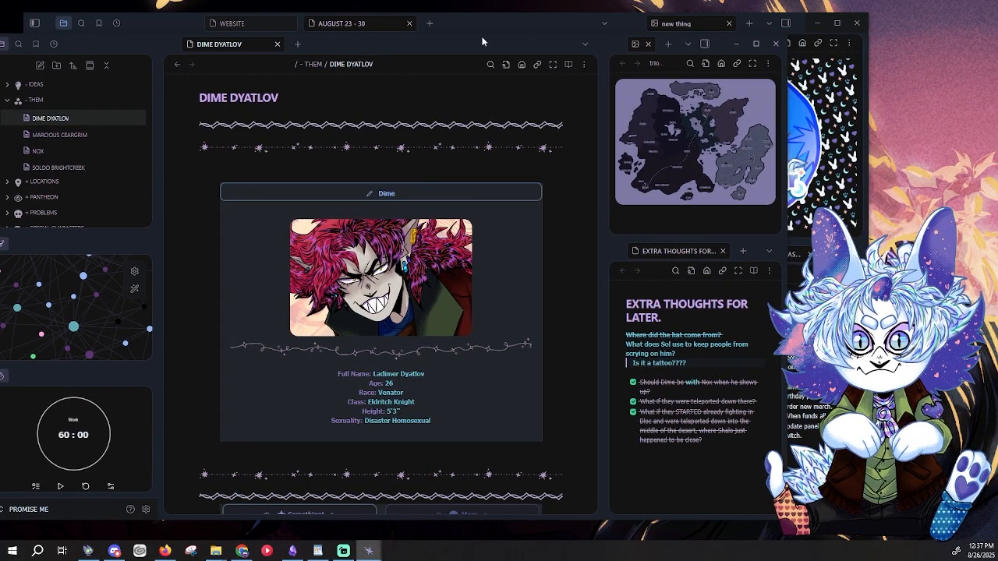
{"action": "left_click_drag", "start_coordinate": [484, 42], "coordinate": [533, 20]}
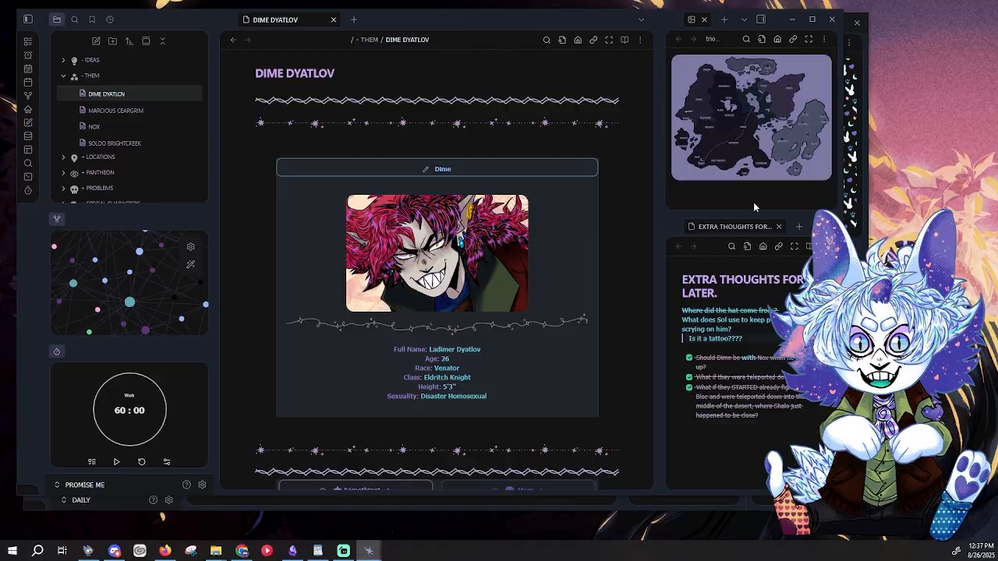
{"action": "left_click", "coordinate": [813, 19]}
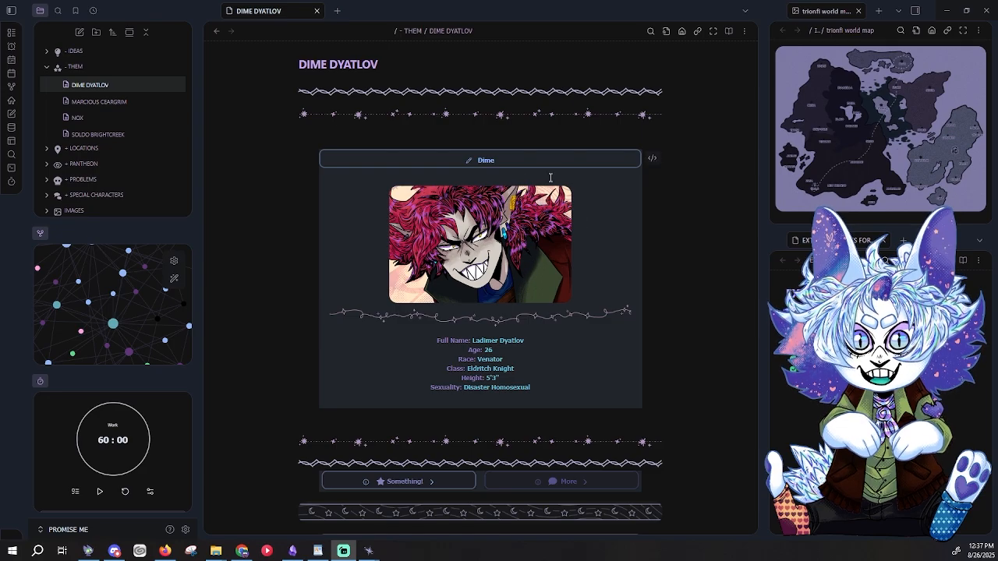
Step: Look through the DIME DYATLOV note, expanding and collapsing its Something! and More callouts
{"action": "scroll", "coordinate": [550, 178], "scroll_direction": "down", "scroll_amount": 2}
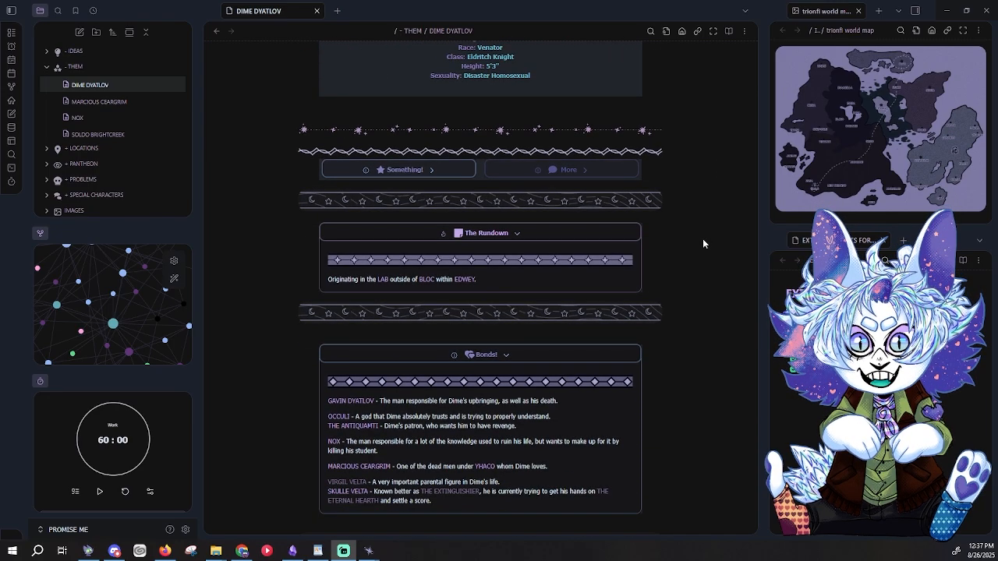
{"action": "scroll", "coordinate": [703, 244], "scroll_direction": "up", "scroll_amount": 4}
{"action": "scroll", "coordinate": [703, 243], "scroll_direction": "down", "scroll_amount": 4}
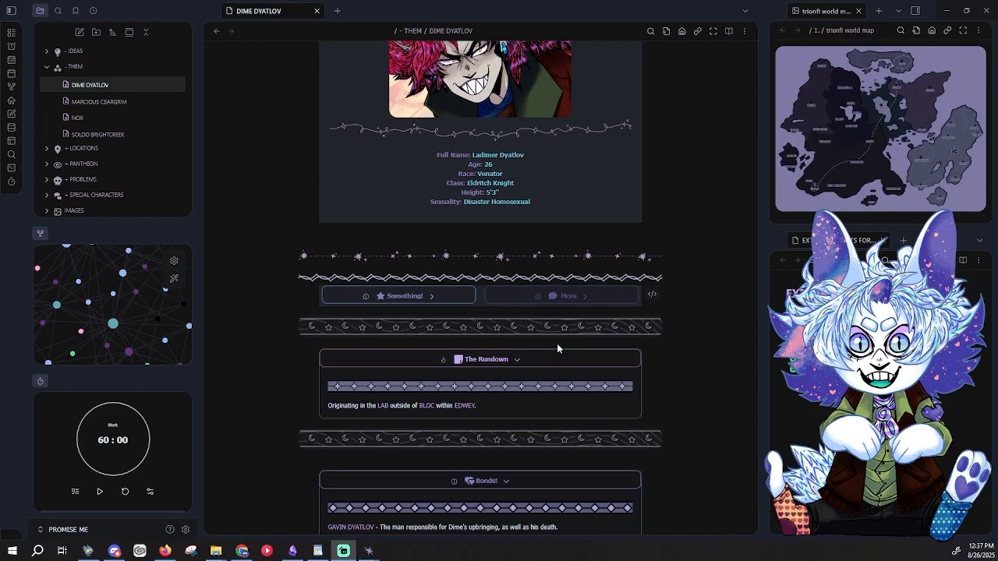
{"action": "left_click", "coordinate": [435, 274]}
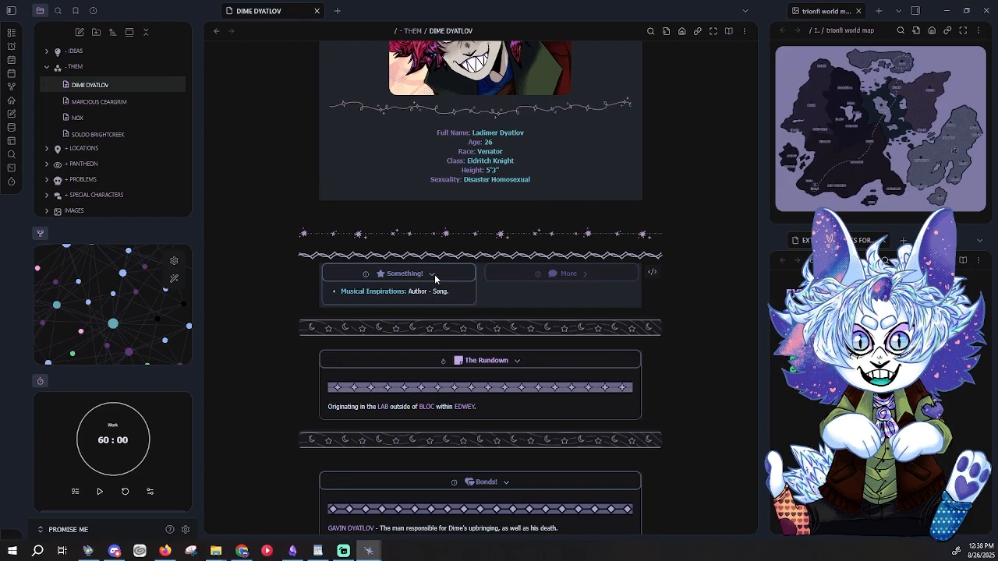
{"action": "left_click", "coordinate": [435, 275]}
{"action": "left_click", "coordinate": [588, 273]}
{"action": "left_click", "coordinate": [588, 273]}
Step: Expand the DIME DYATLOV note's Backstory callout, look over its text, and try to collapse it again
{"action": "scroll", "coordinate": [695, 362], "scroll_direction": "down", "scroll_amount": 5}
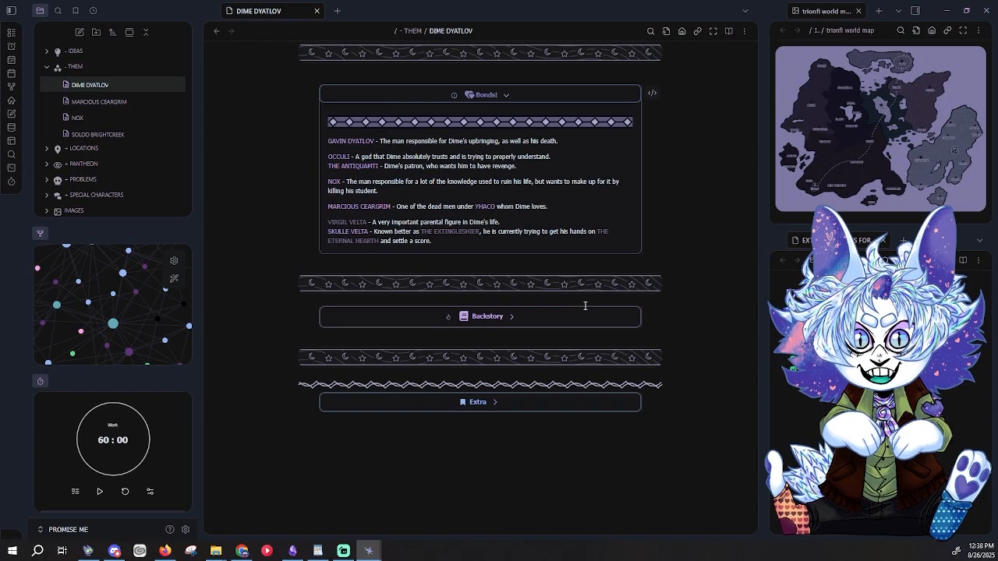
{"action": "scroll", "coordinate": [469, 326], "scroll_direction": "down", "scroll_amount": 2}
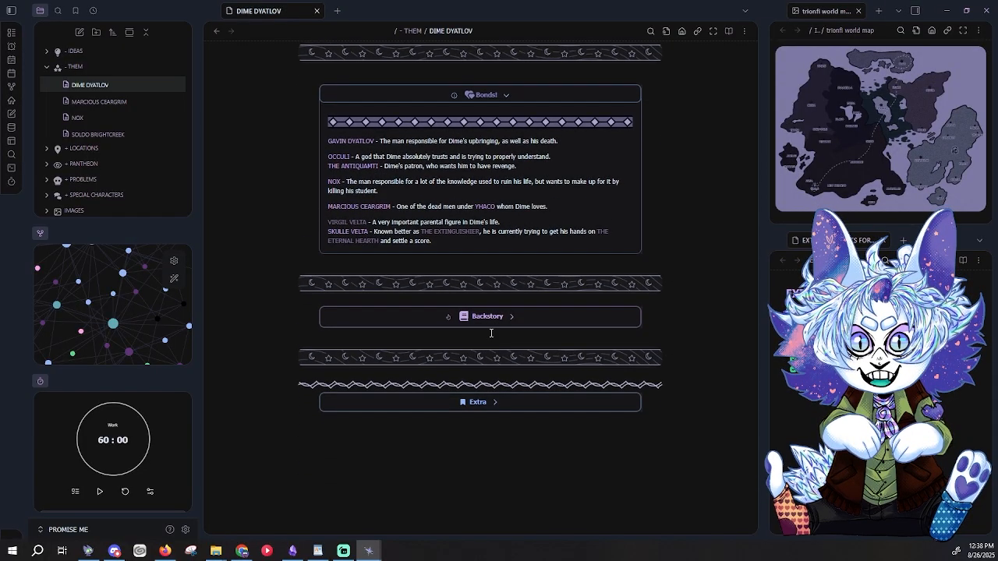
{"action": "left_click", "coordinate": [514, 320]}
{"action": "scroll", "coordinate": [669, 342], "scroll_direction": "down", "scroll_amount": 5}
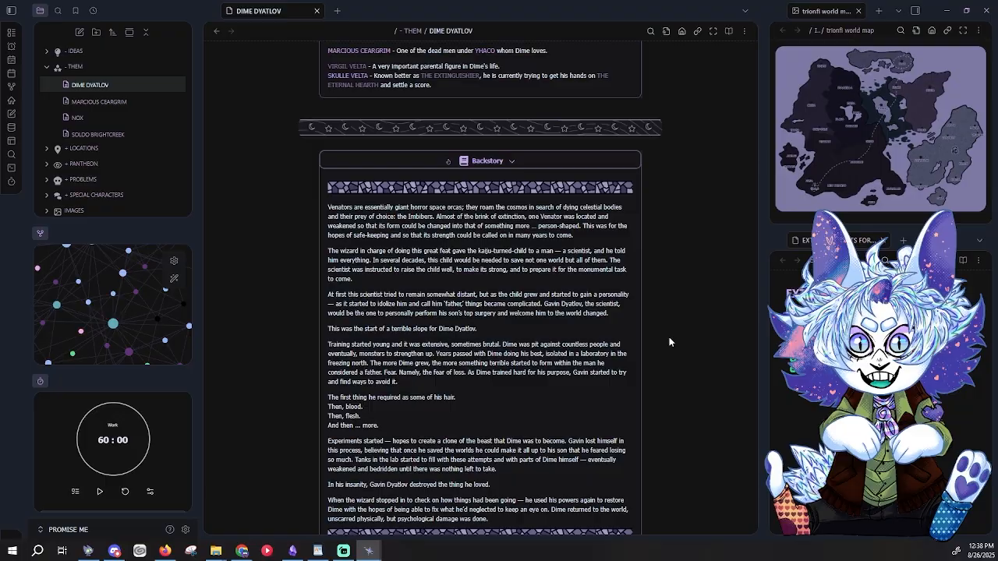
{"action": "scroll", "coordinate": [669, 342], "scroll_direction": "up", "scroll_amount": 1}
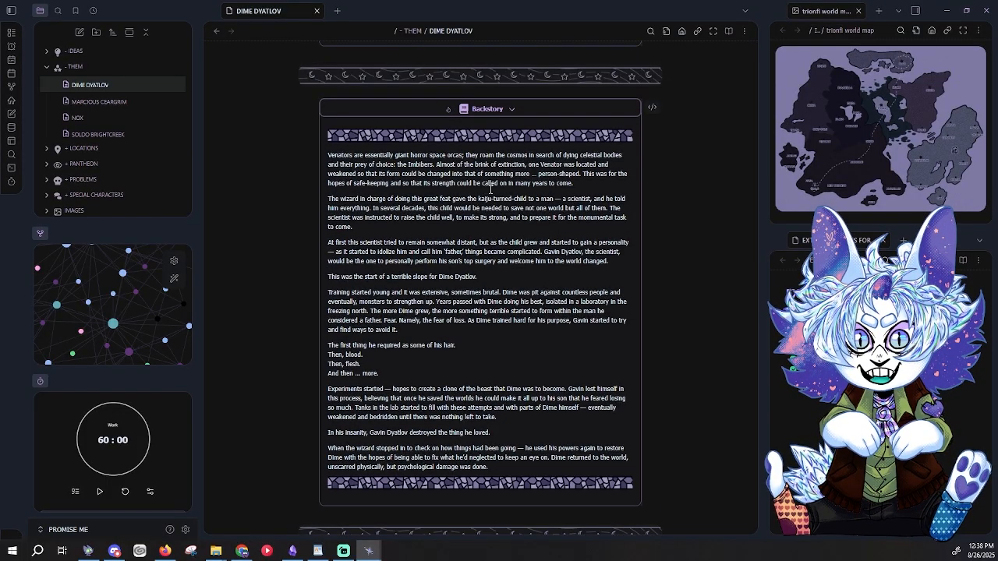
{"action": "left_click", "coordinate": [515, 111]}
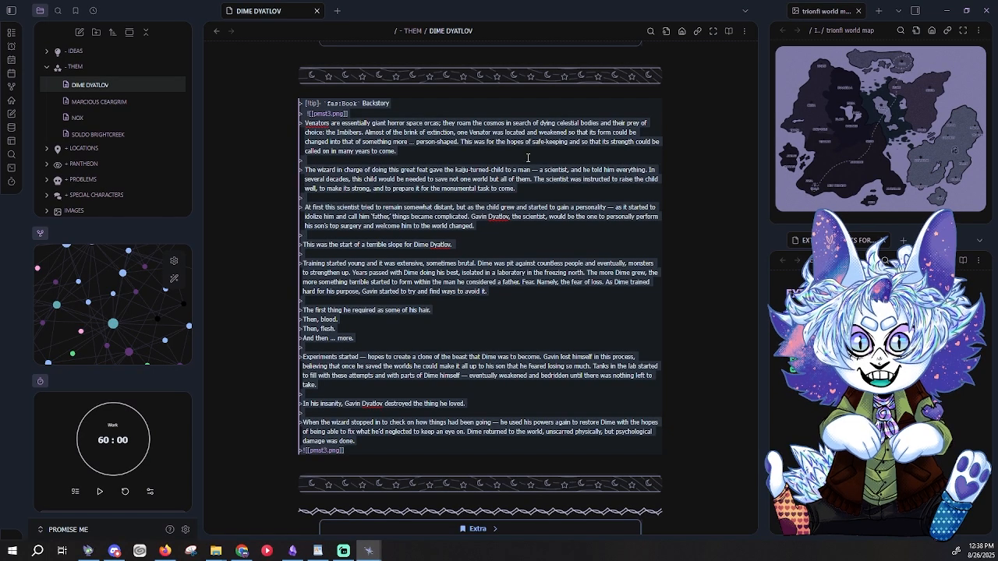
Step: Switch the DIME DYATLOV note to reading view and look through its expanded Backstory and Extra callouts
{"action": "left_click", "coordinate": [729, 32]}
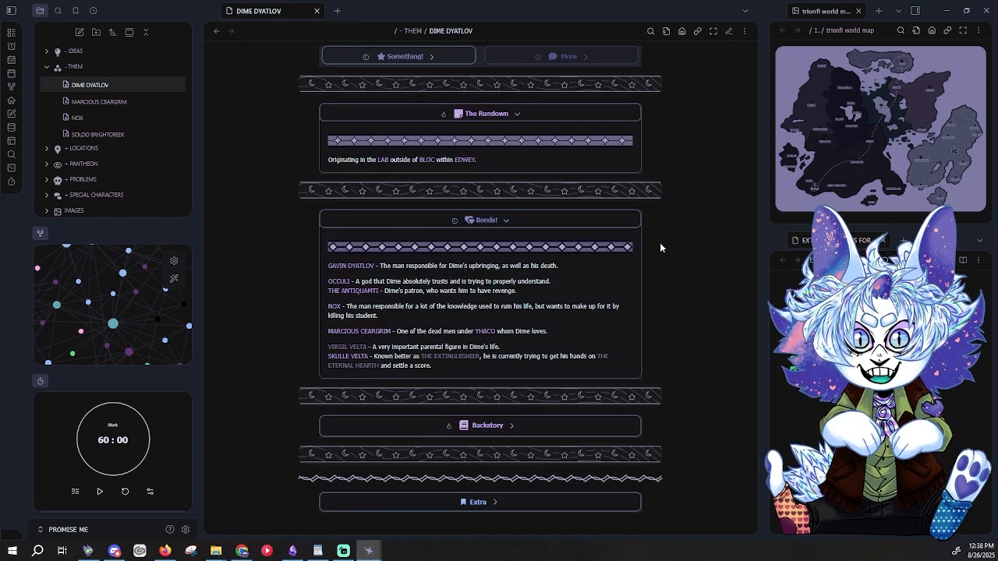
{"action": "left_click", "coordinate": [515, 425]}
{"action": "scroll", "coordinate": [499, 362], "scroll_direction": "down", "scroll_amount": 2}
{"action": "scroll", "coordinate": [500, 362], "scroll_direction": "down", "scroll_amount": 3}
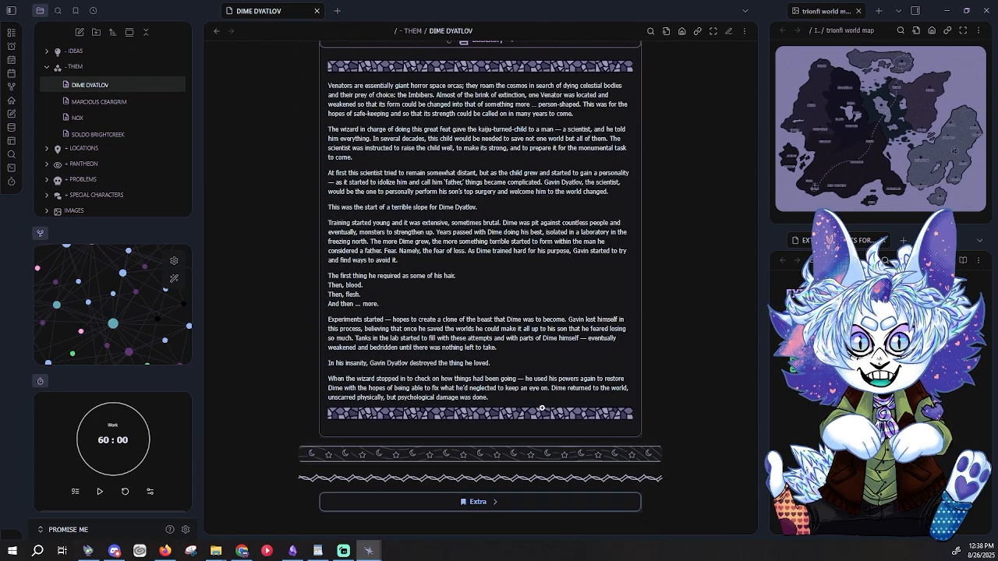
{"action": "left_click", "coordinate": [499, 504]}
{"action": "scroll", "coordinate": [501, 491], "scroll_direction": "down", "scroll_amount": 1}
{"action": "scroll", "coordinate": [503, 428], "scroll_direction": "up", "scroll_amount": 15}
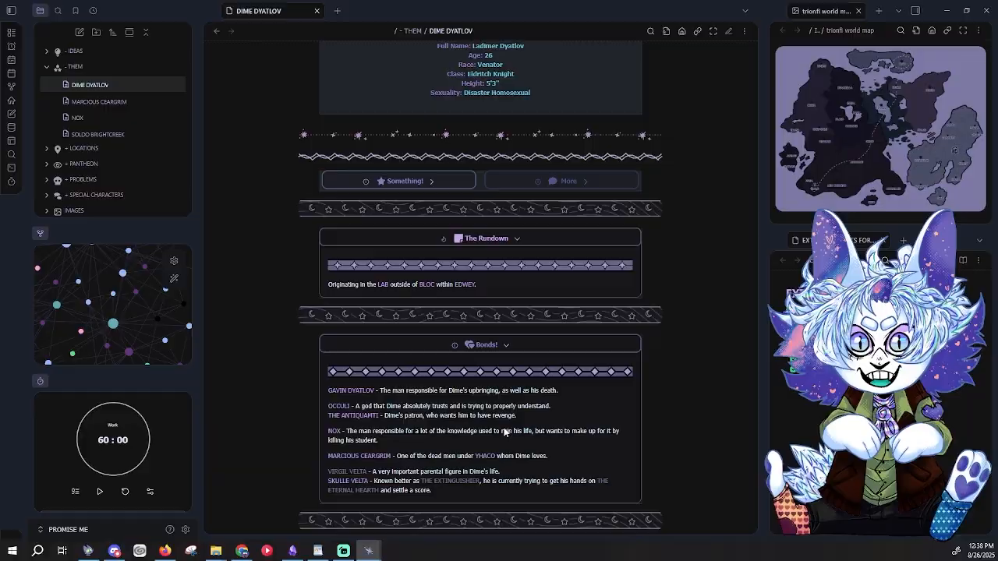
Step: Open the SOLDO BRIGHTCREEK note from the THEM folder and expand and collapse its Backstory callout
{"action": "left_click", "coordinate": [156, 134]}
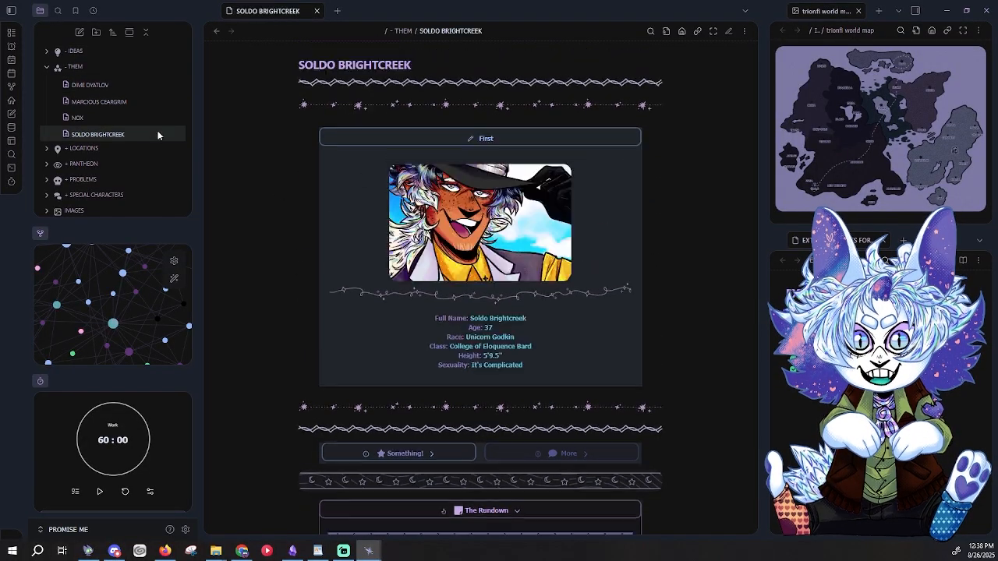
{"action": "scroll", "coordinate": [254, 226], "scroll_direction": "down", "scroll_amount": 3}
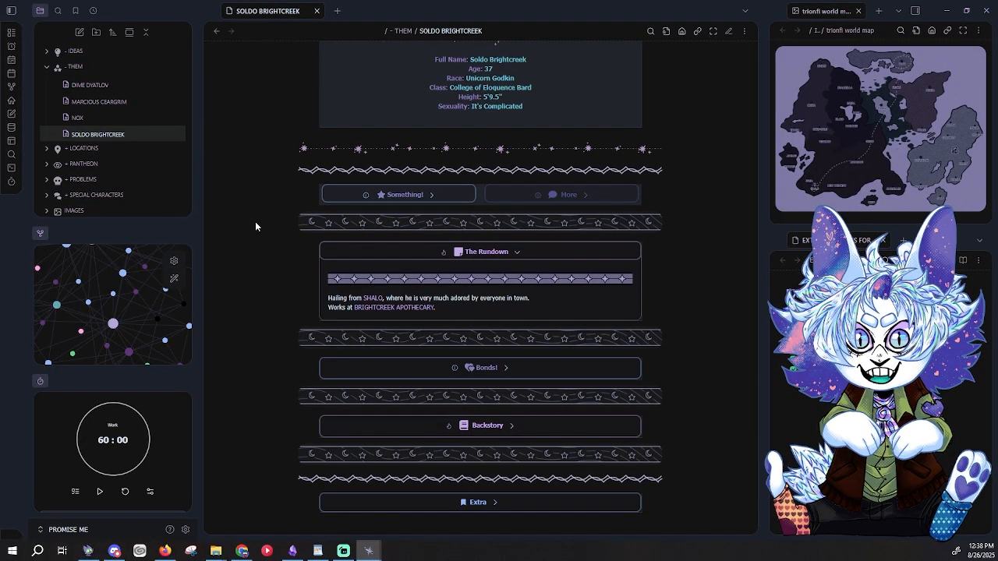
{"action": "left_click", "coordinate": [510, 429]}
{"action": "left_click", "coordinate": [510, 428]}
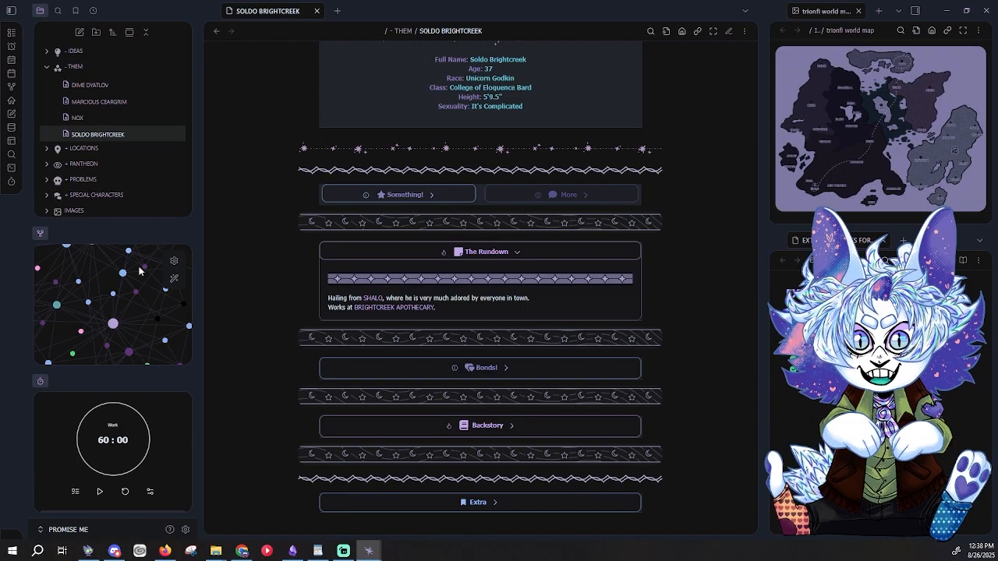
{"action": "scroll", "coordinate": [119, 146], "scroll_direction": "down", "scroll_amount": 1}
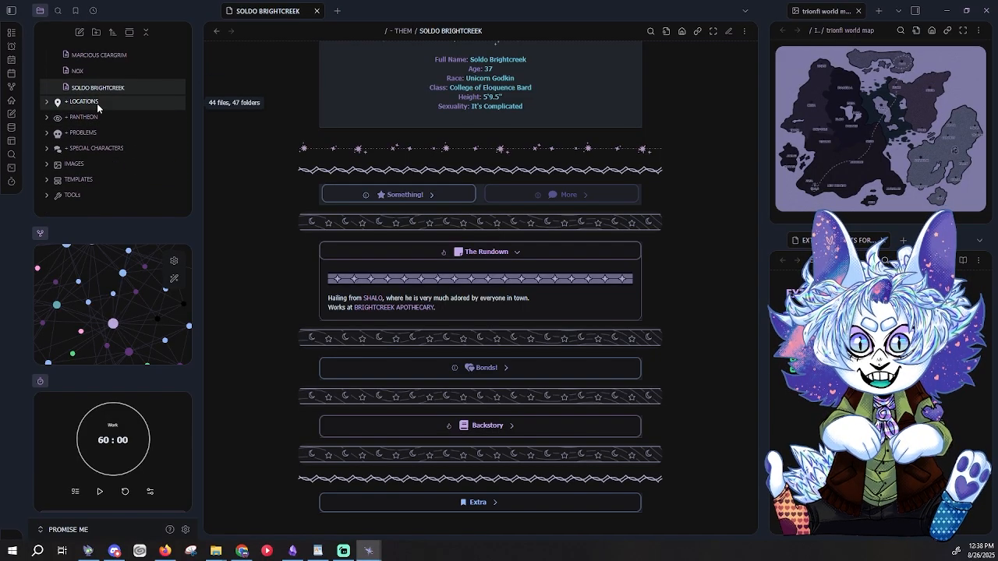
{"action": "scroll", "coordinate": [96, 103], "scroll_direction": "up", "scroll_amount": 1}
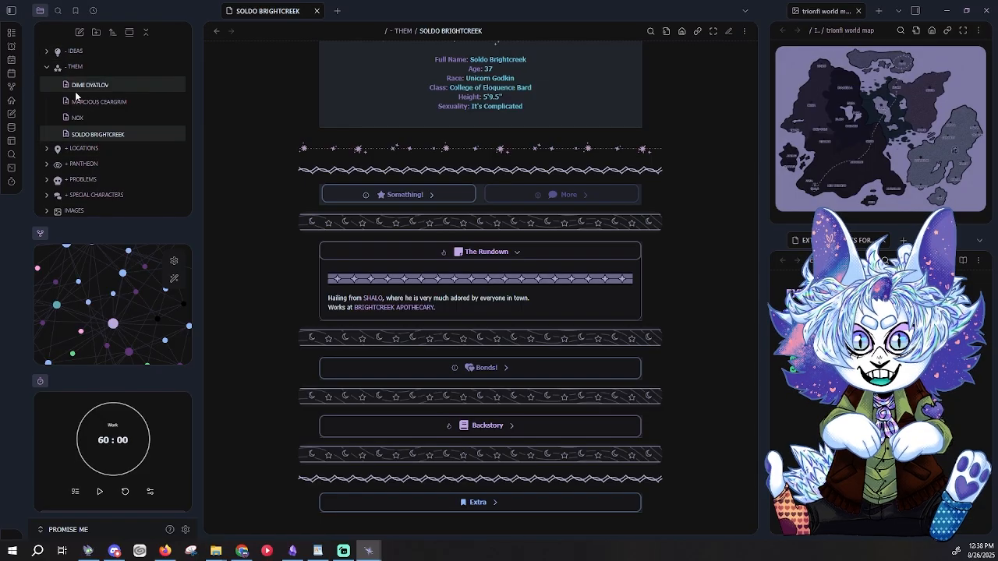
Step: Explore the connections in the PROMISE ME vault's graph view and open the SOLDO BRIGHTCREEK note from its node
{"action": "left_click", "coordinate": [11, 86]}
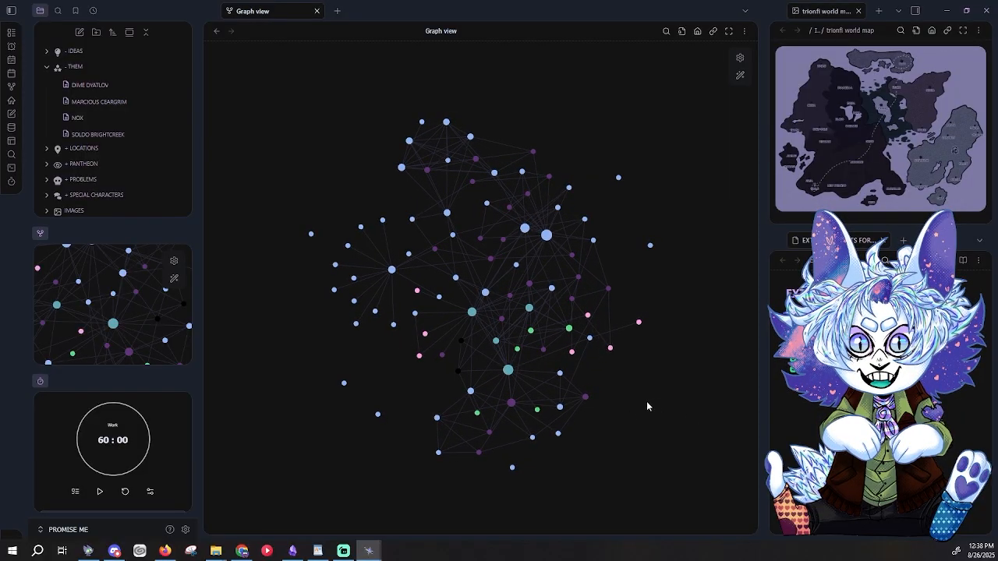
{"action": "scroll", "coordinate": [382, 340], "scroll_direction": "up", "scroll_amount": 5}
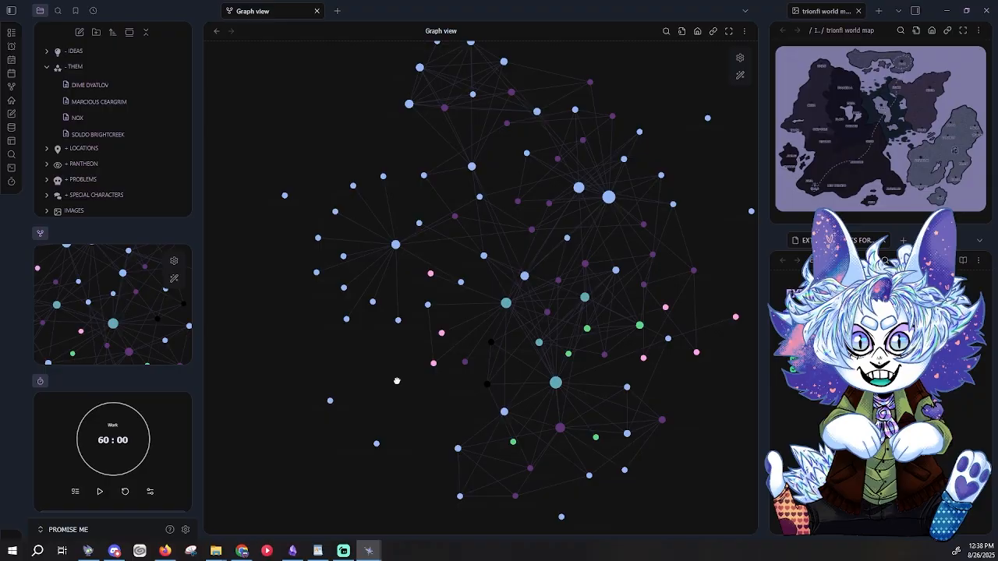
{"action": "scroll", "coordinate": [586, 256], "scroll_direction": "down", "scroll_amount": 5}
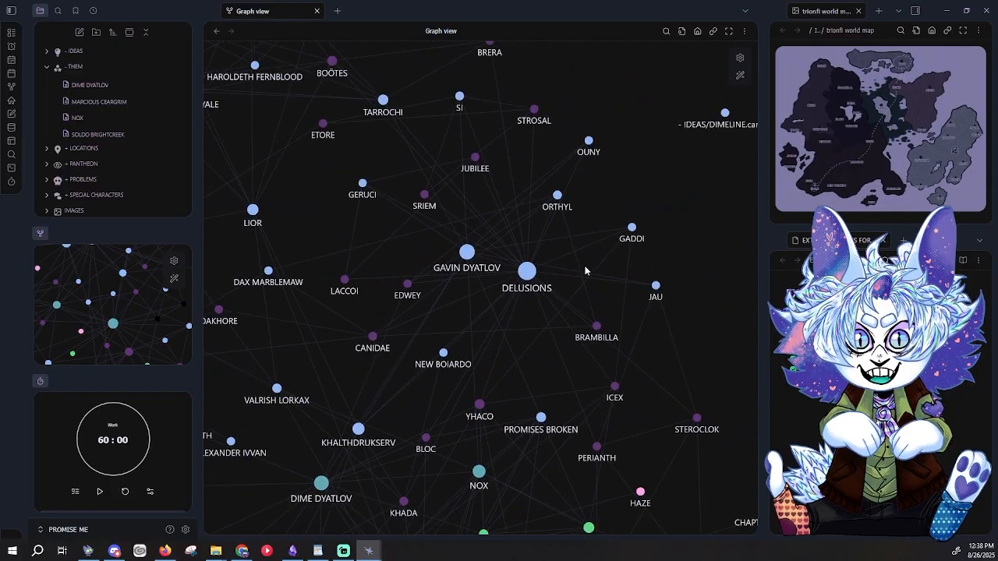
{"action": "left_click_drag", "start_coordinate": [556, 270], "coordinate": [653, 199]}
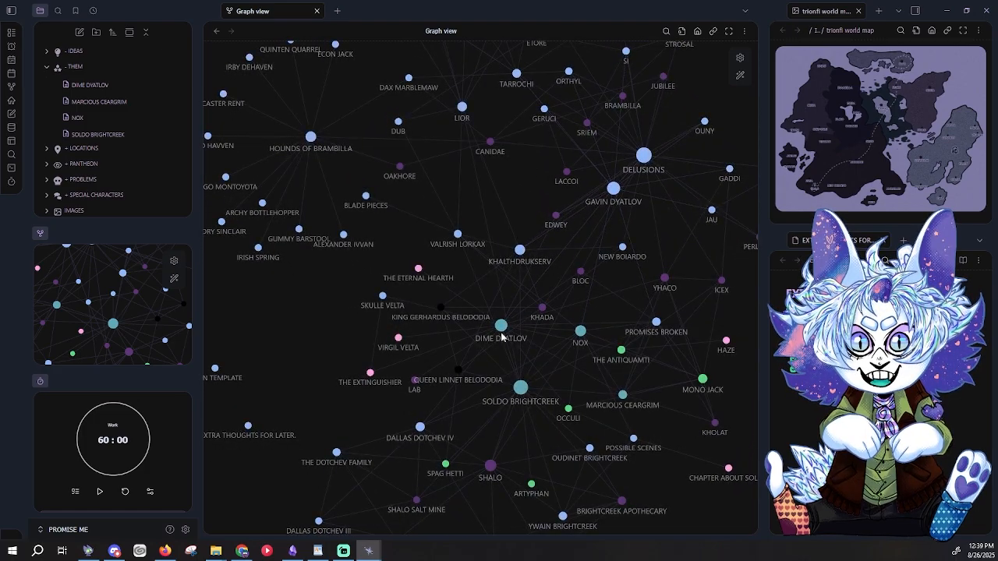
{"action": "scroll", "coordinate": [517, 387], "scroll_direction": "down", "scroll_amount": 3}
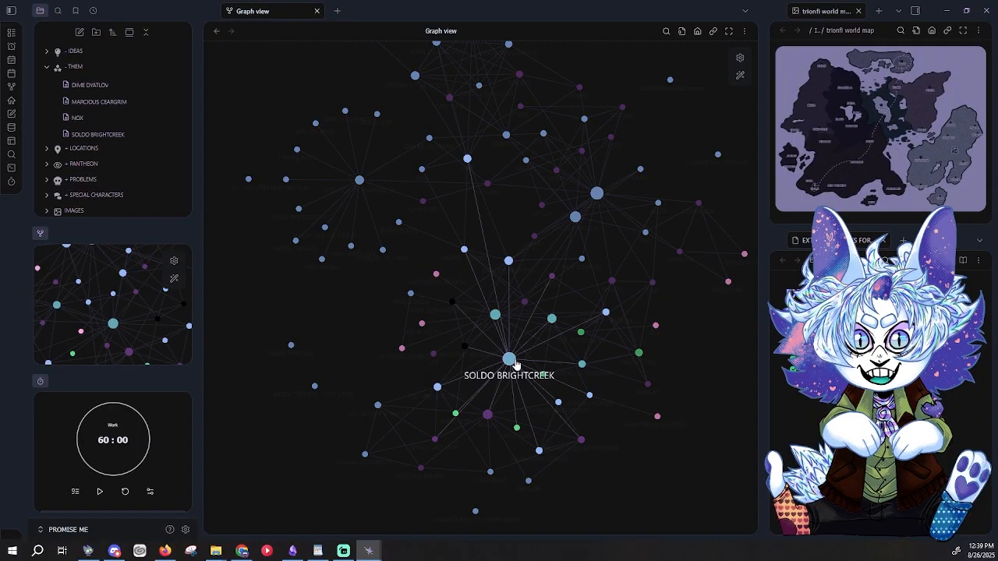
{"action": "scroll", "coordinate": [513, 368], "scroll_direction": "up", "scroll_amount": 3}
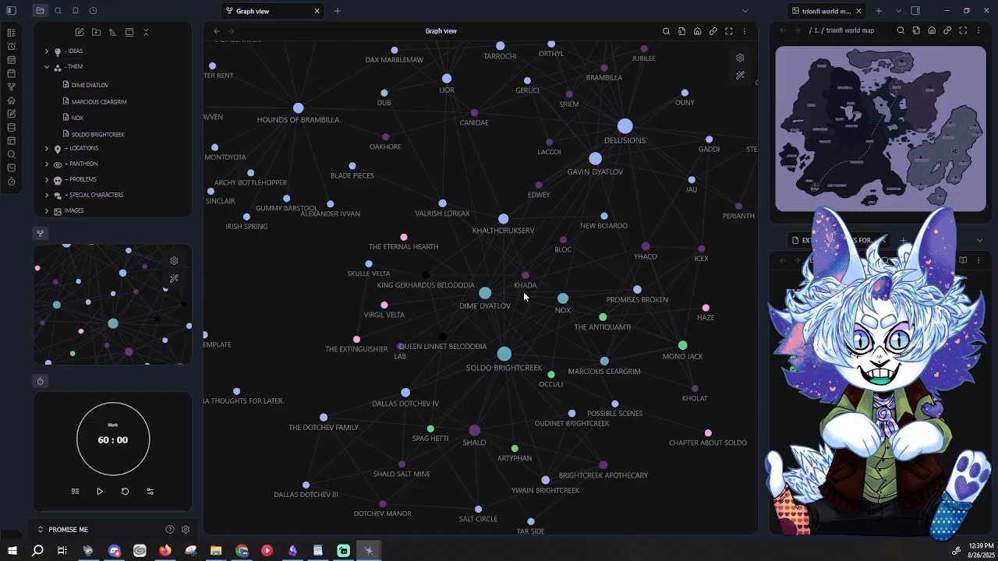
{"action": "left_click", "coordinate": [505, 354]}
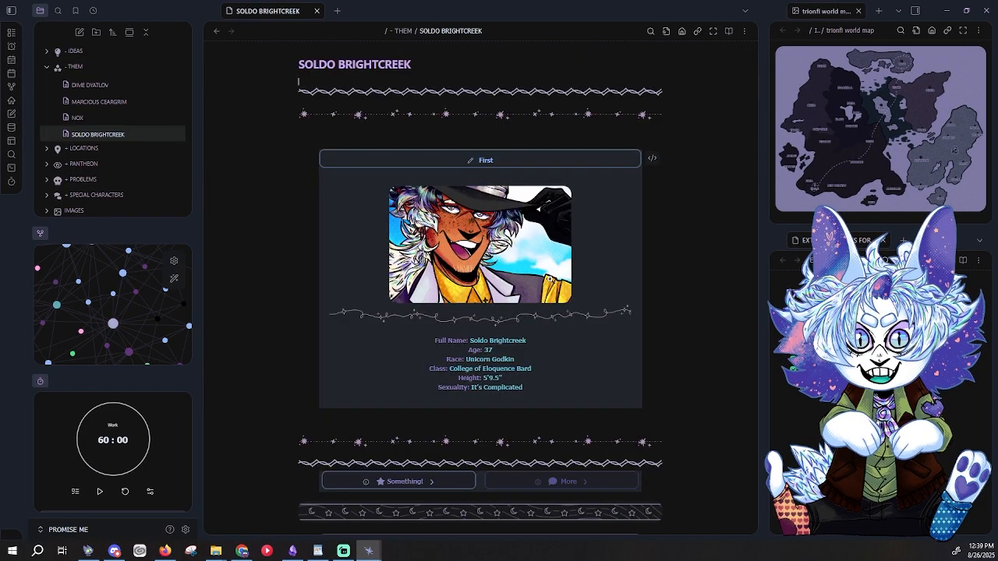
Step: Look through the SOLDO BRIGHTCREEK note and expand its Bonds callout to read the listed relationships
{"action": "scroll", "coordinate": [545, 276], "scroll_direction": "down", "scroll_amount": 3}
{"action": "scroll", "coordinate": [544, 277], "scroll_direction": "down", "scroll_amount": 1}
{"action": "scroll", "coordinate": [498, 265], "scroll_direction": "down", "scroll_amount": 5}
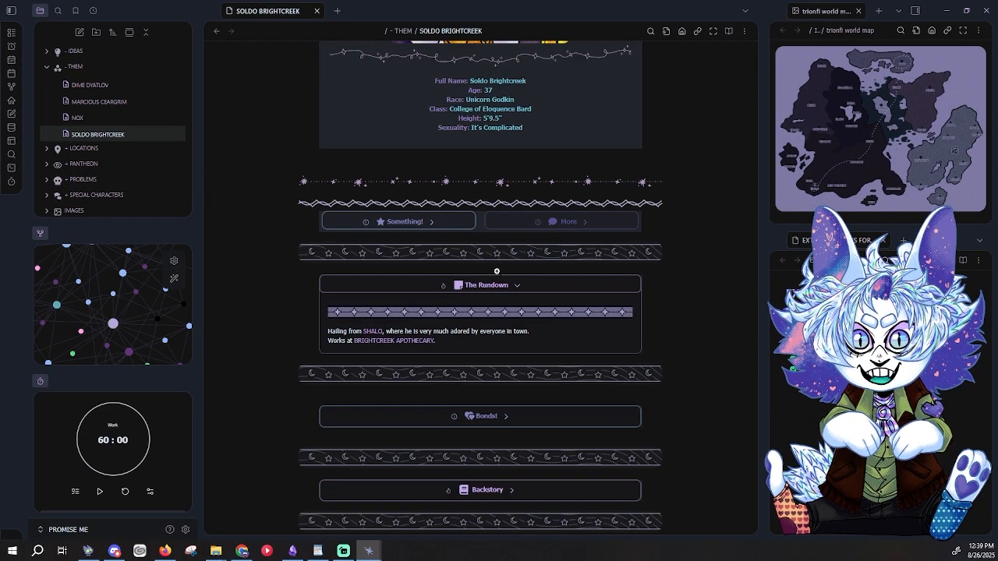
{"action": "left_click", "coordinate": [509, 315]}
{"action": "scroll", "coordinate": [437, 296], "scroll_direction": "down", "scroll_amount": 3}
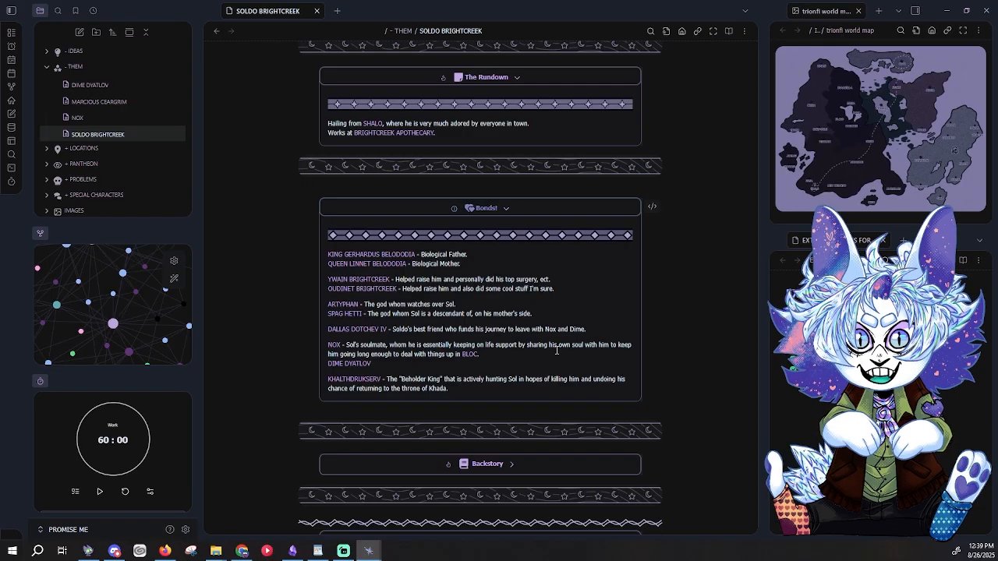
{"action": "scroll", "coordinate": [557, 351], "scroll_direction": "up", "scroll_amount": 5}
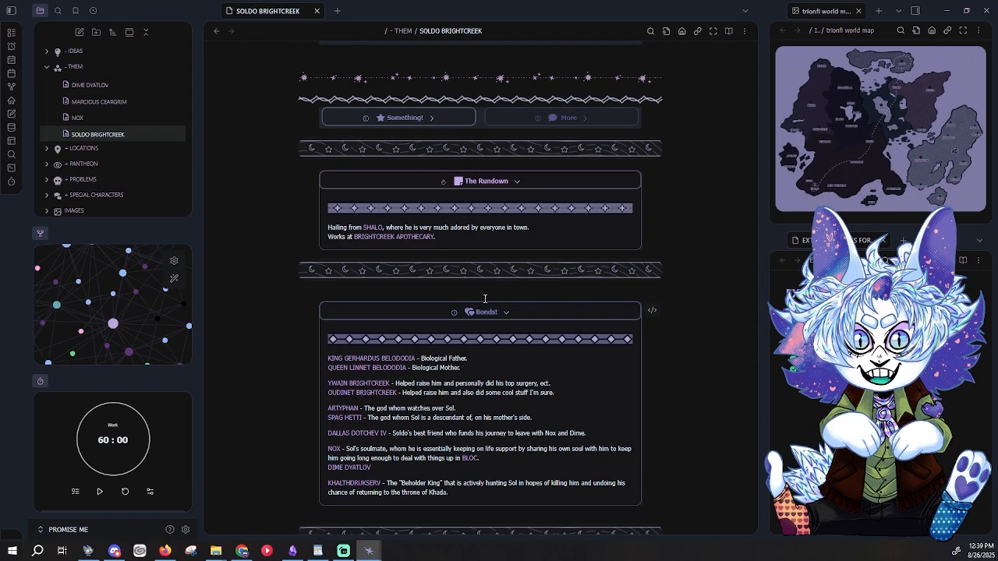
Step: Collapse the THEM folder, then expand the PANTHEON folder to view its notes and collapse it again
{"action": "left_click", "coordinate": [94, 67]}
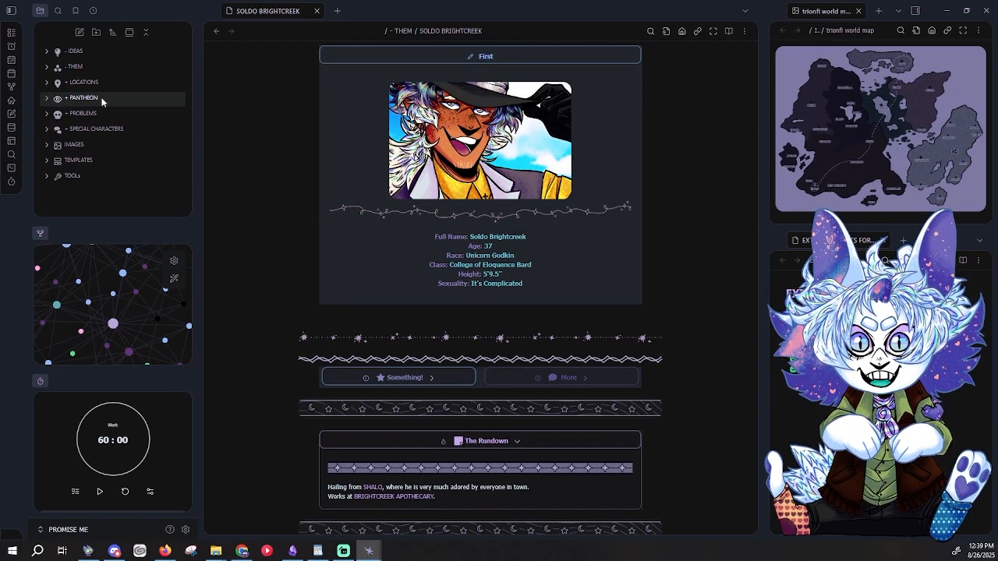
{"action": "left_click", "coordinate": [101, 98]}
{"action": "scroll", "coordinate": [98, 101], "scroll_direction": "down", "scroll_amount": 2}
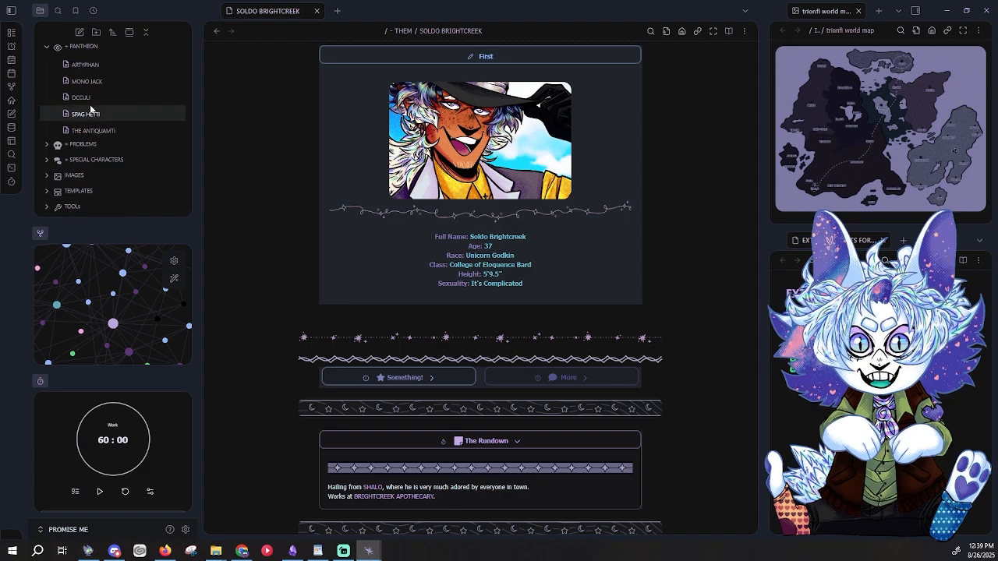
{"action": "scroll", "coordinate": [88, 103], "scroll_direction": "up", "scroll_amount": 2}
{"action": "left_click", "coordinate": [88, 102]}
Step: Open the DELUSIONS note from the DELUSIONS subfolder of PROBLEMS and switch it to reading view
{"action": "left_click", "coordinate": [117, 111]}
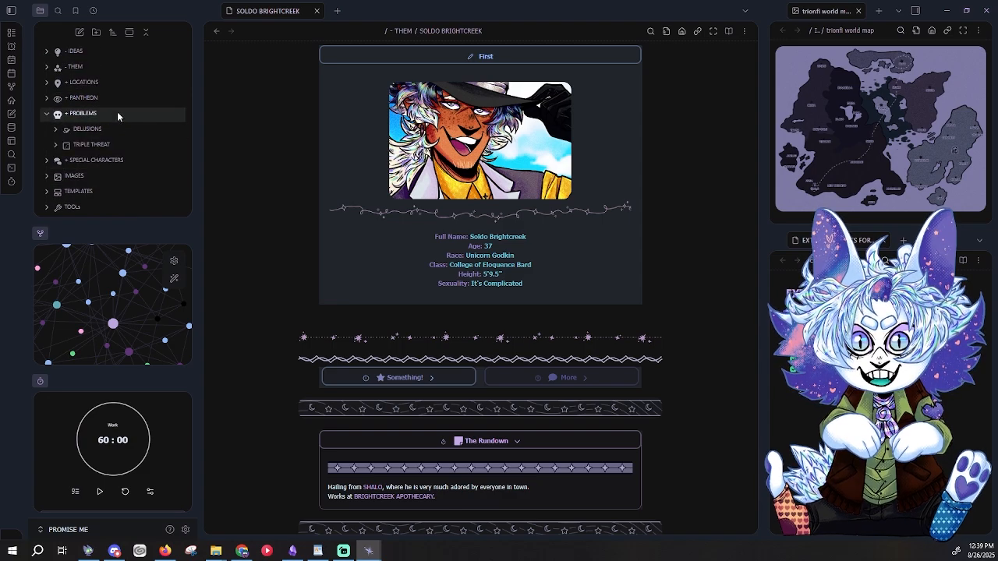
{"action": "left_click", "coordinate": [117, 117]}
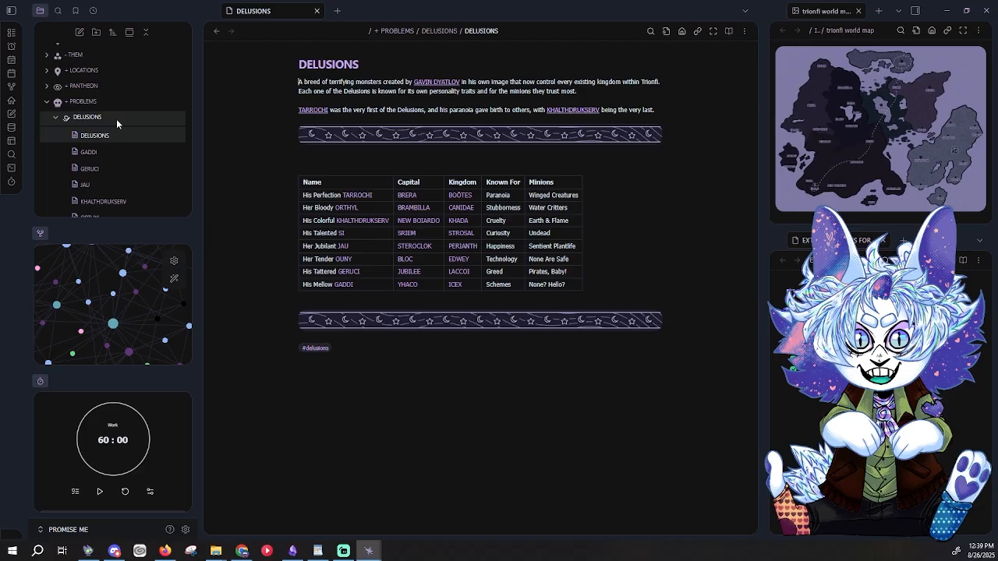
{"action": "scroll", "coordinate": [131, 146], "scroll_direction": "down", "scroll_amount": 1}
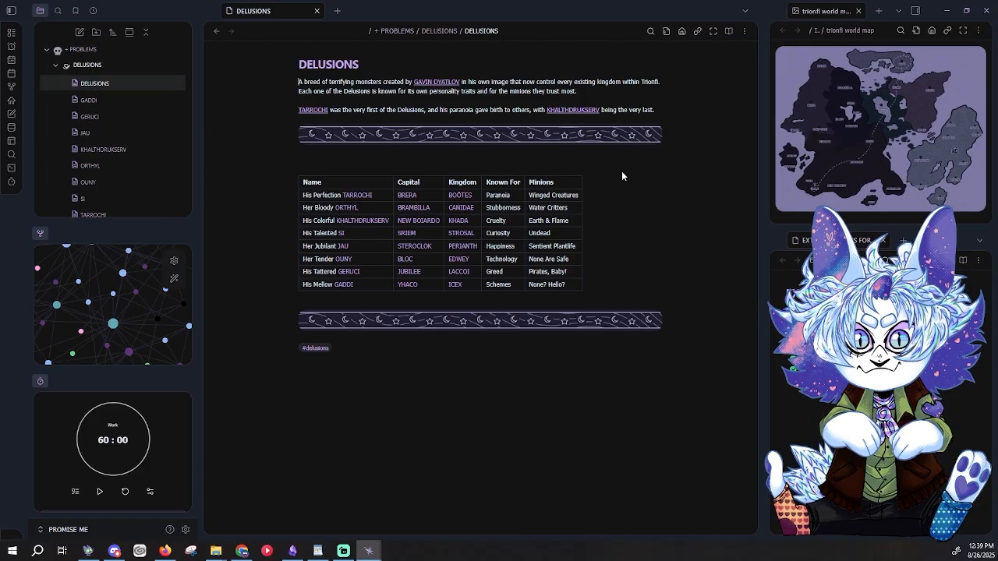
{"action": "left_click", "coordinate": [728, 31]}
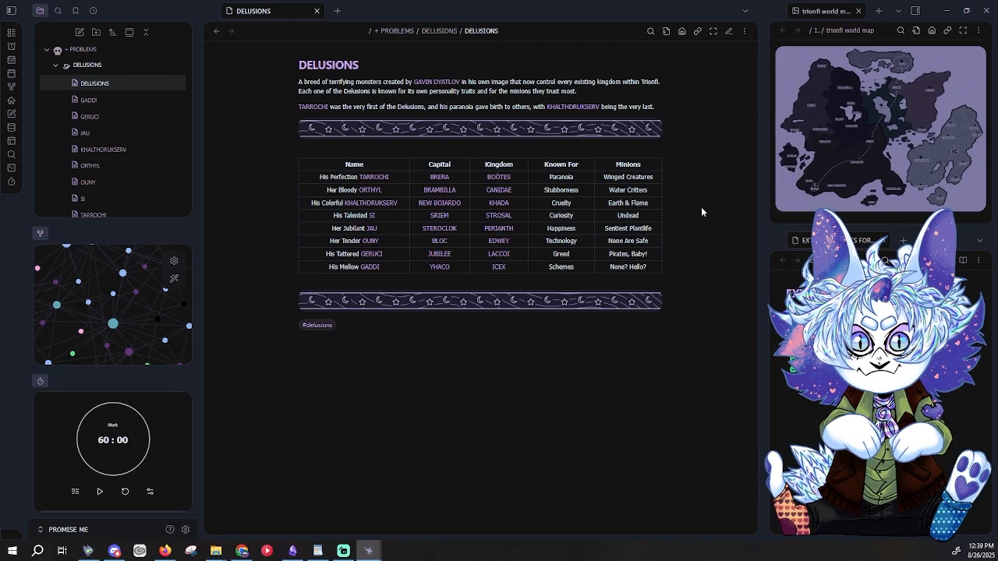
Step: Collapse the DELUSIONS subfolder, open the DUB note from TRIPLE THREAT, and look through its contents
{"action": "left_click", "coordinate": [95, 69]}
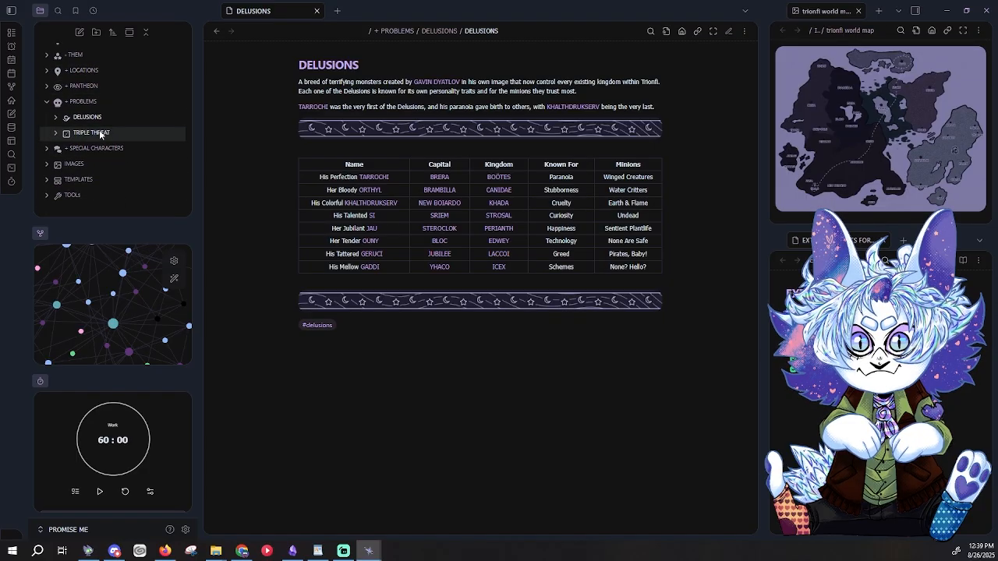
{"action": "left_click", "coordinate": [98, 133]}
{"action": "scroll", "coordinate": [107, 133], "scroll_direction": "down", "scroll_amount": 1}
{"action": "left_click", "coordinate": [87, 102]}
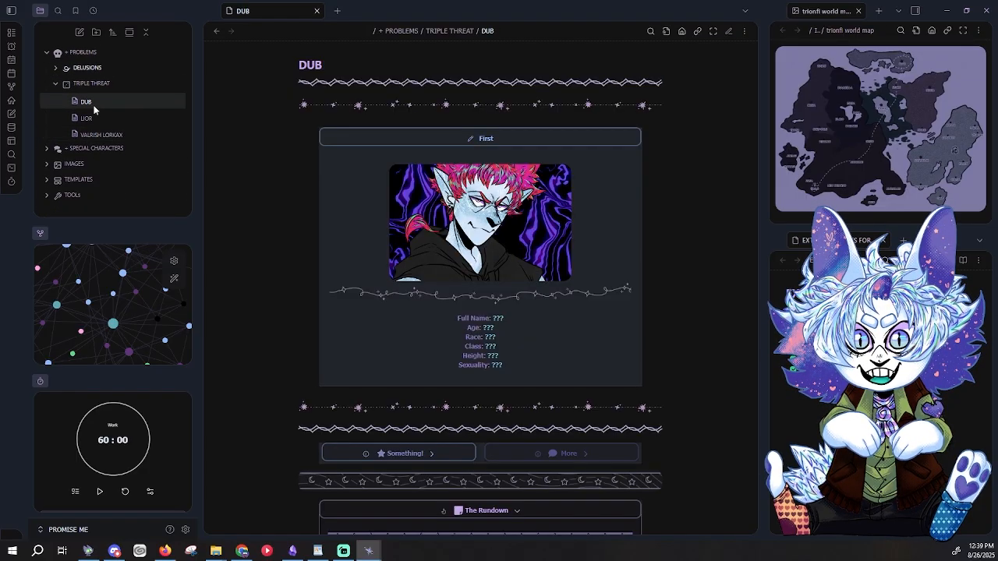
{"action": "scroll", "coordinate": [234, 243], "scroll_direction": "down", "scroll_amount": 5}
{"action": "scroll", "coordinate": [234, 243], "scroll_direction": "up", "scroll_amount": 4}
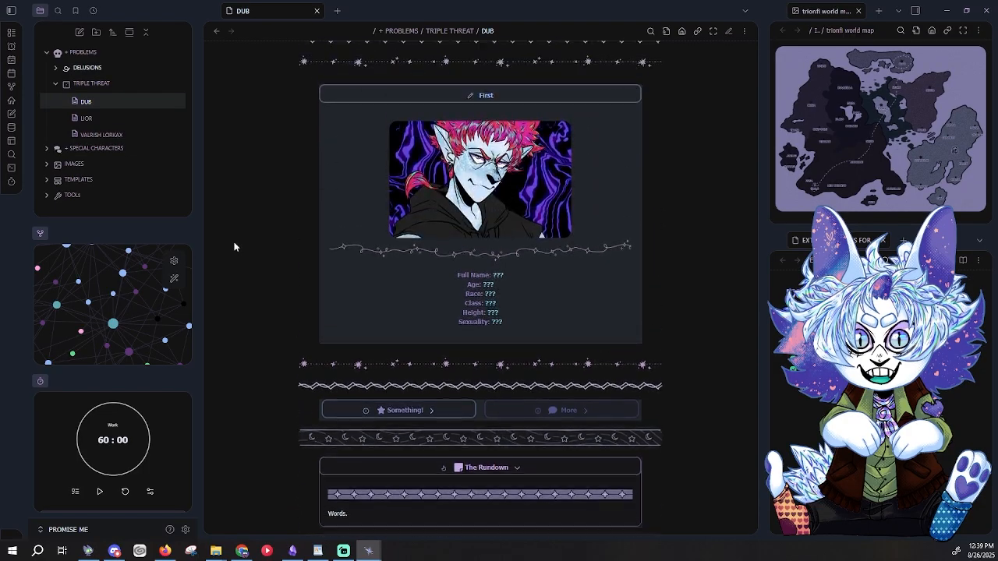
{"action": "scroll", "coordinate": [78, 75], "scroll_direction": "up", "scroll_amount": 1}
Step: Collapse the TRIPLE THREAT and PROBLEMS folders and close the PROMISE ME vault's window
{"action": "left_click", "coordinate": [82, 133]}
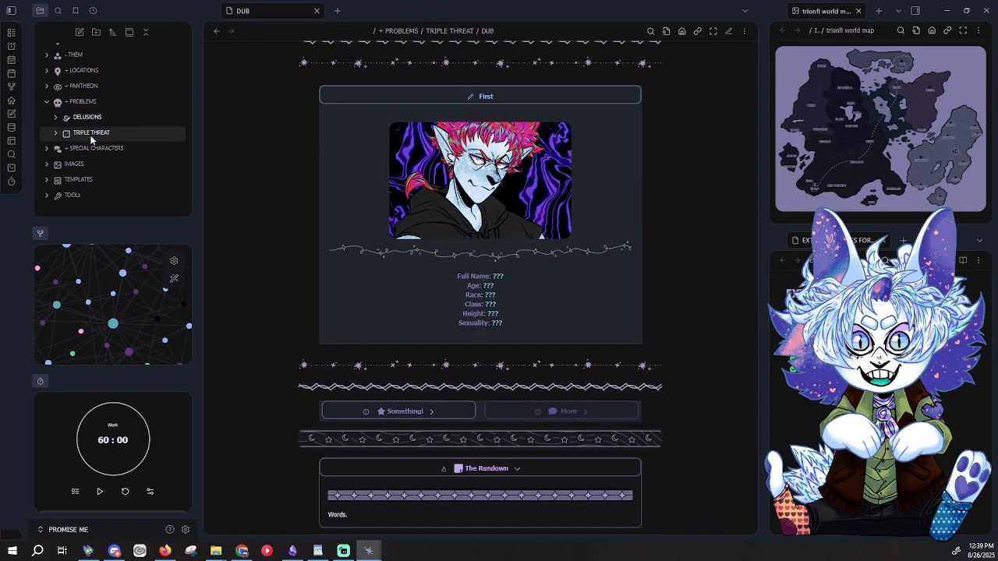
{"action": "left_click", "coordinate": [78, 99]}
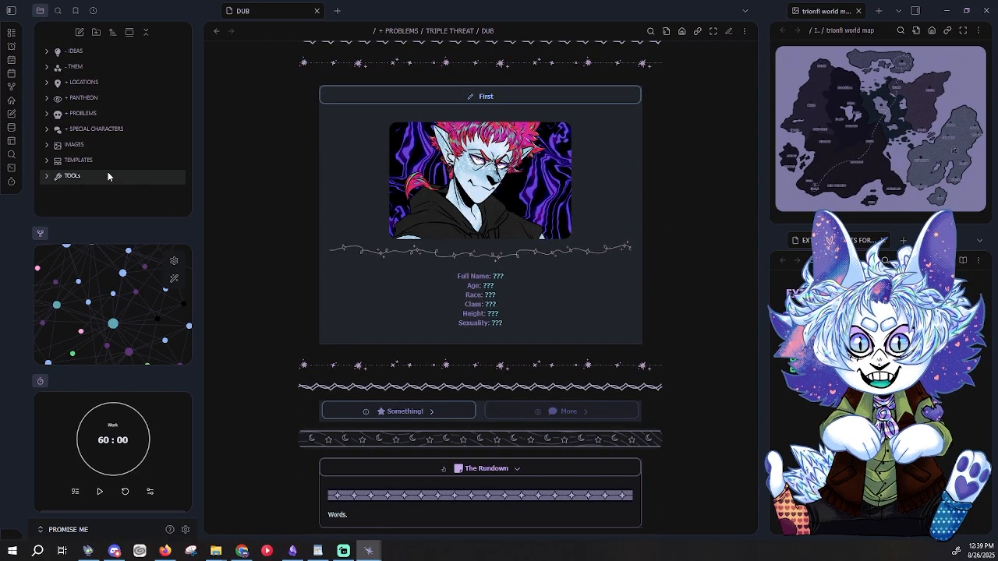
{"action": "left_click", "coordinate": [988, 15]}
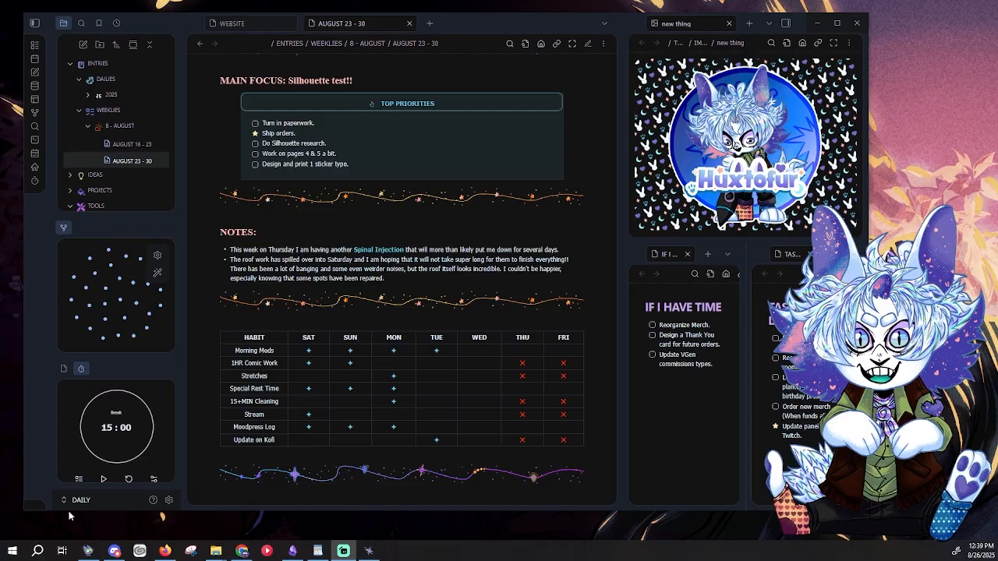
Step: Open the MICROCOSM vault from the DAILY vault's vault switcher and maximise its window
{"action": "left_click", "coordinate": [85, 500]}
{"action": "left_click", "coordinate": [99, 431]}
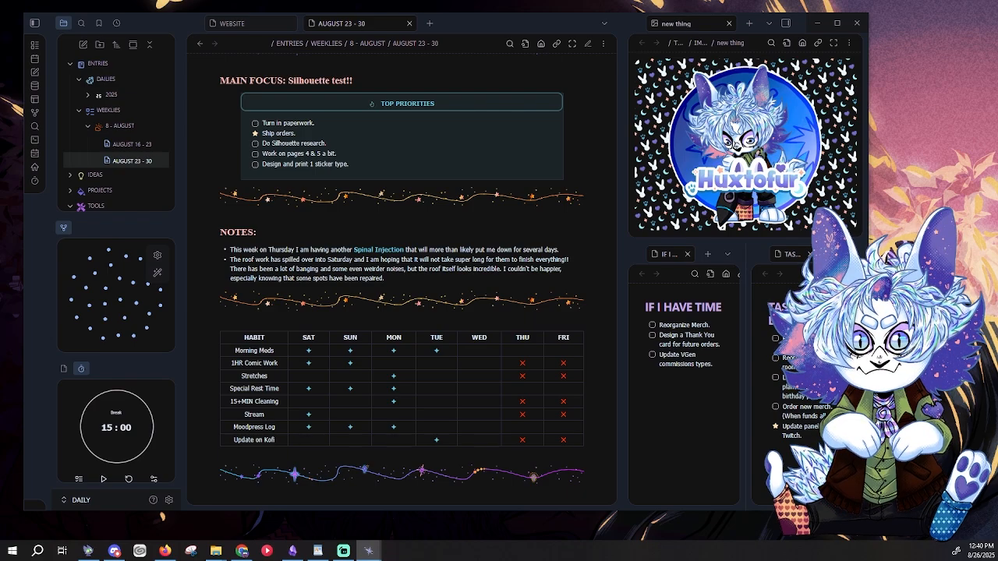
{"action": "left_click_drag", "start_coordinate": [0, 117], "coordinate": [511, 20]}
{"action": "left_click", "coordinate": [938, 17]}
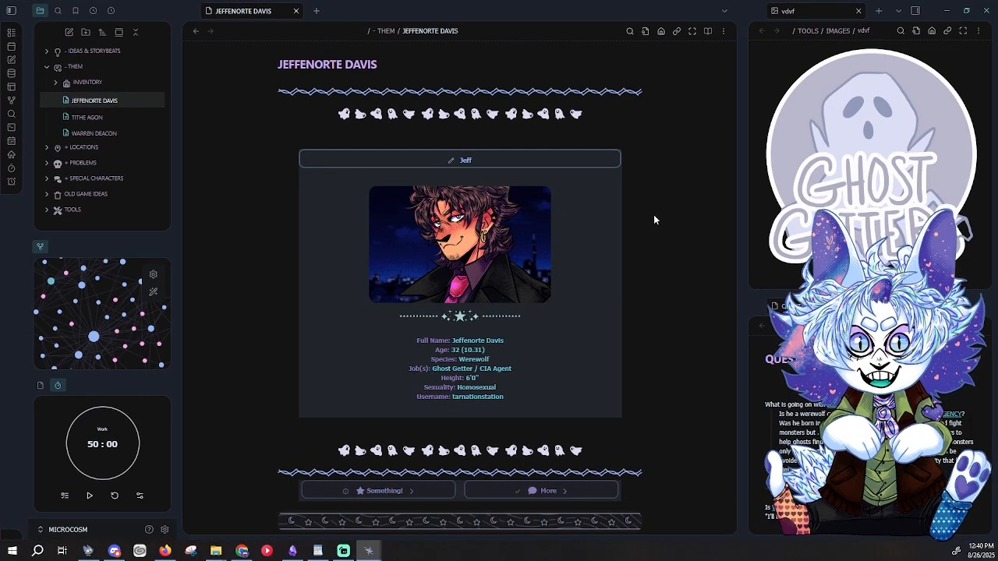
Step: Look through the JEFFENORTE DAVIS note, expanding its Bonds callout and reading down to the Backstory and closing notes
{"action": "scroll", "coordinate": [649, 223], "scroll_direction": "down", "scroll_amount": 5}
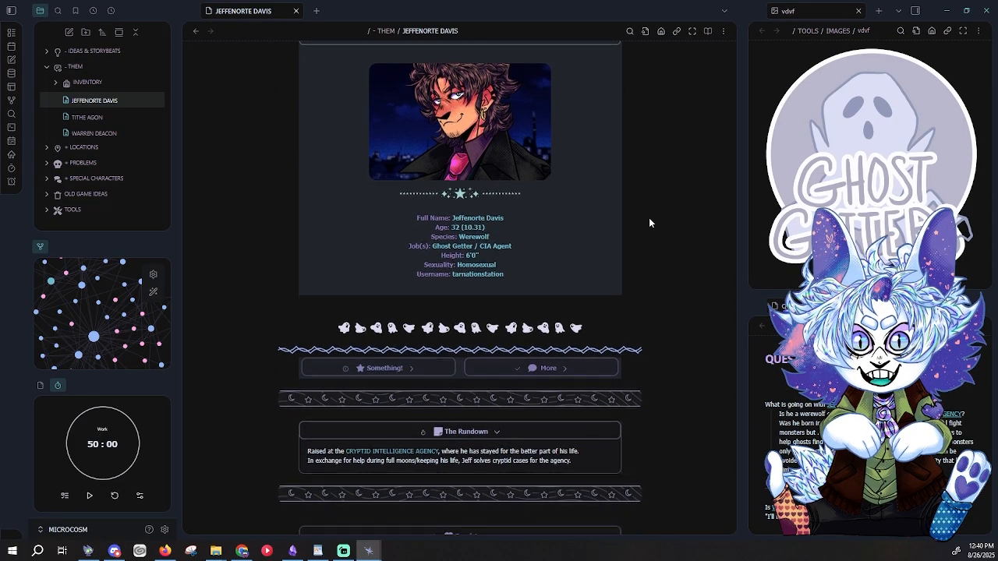
{"action": "scroll", "coordinate": [661, 250], "scroll_direction": "down", "scroll_amount": 5}
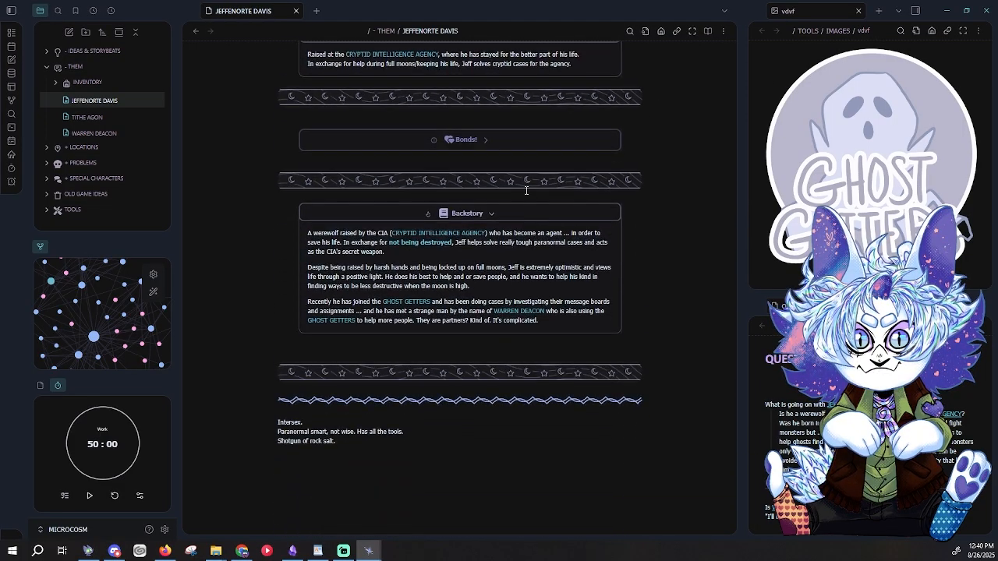
{"action": "left_click", "coordinate": [485, 142]}
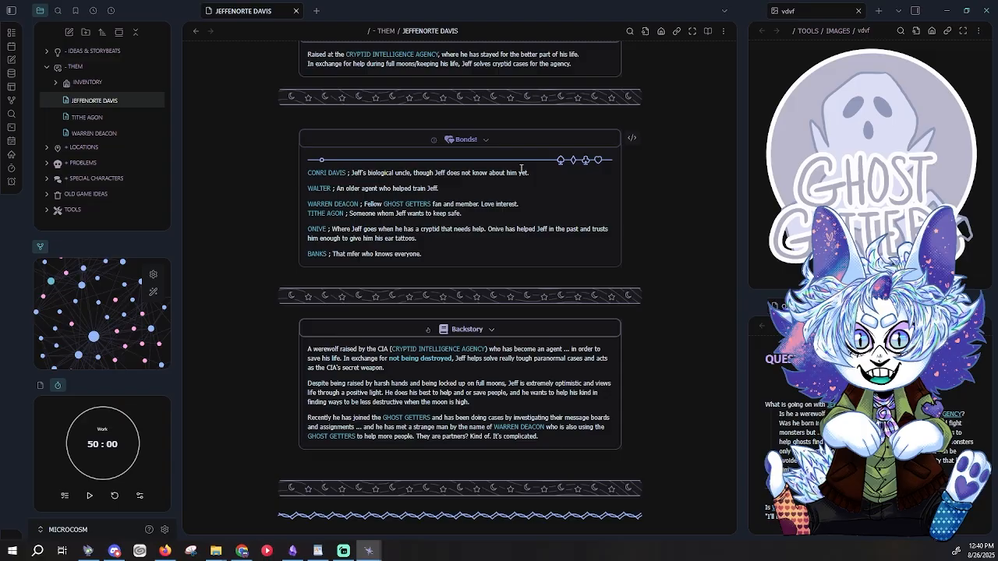
{"action": "scroll", "coordinate": [656, 263], "scroll_direction": "down", "scroll_amount": 3}
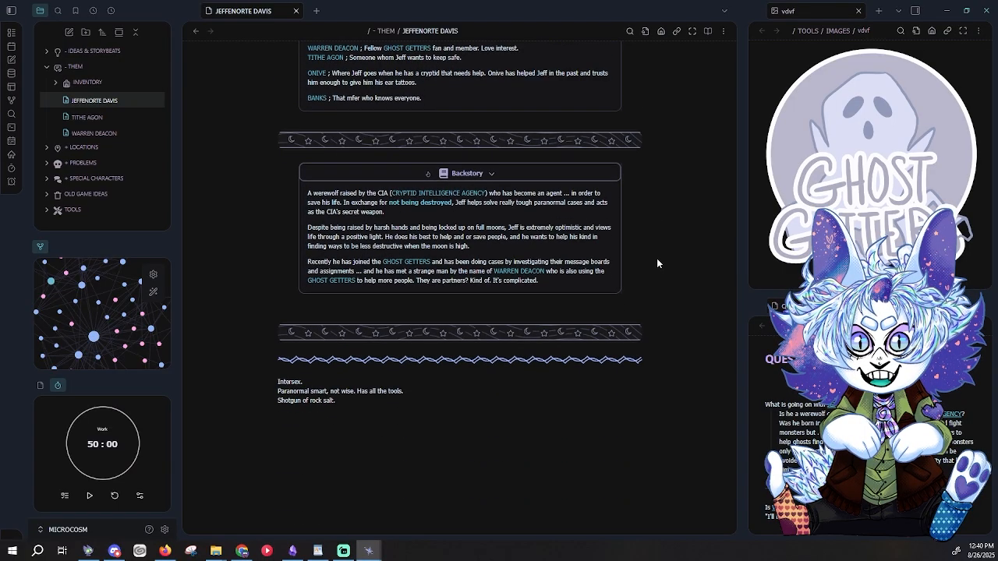
{"action": "scroll", "coordinate": [656, 263], "scroll_direction": "up", "scroll_amount": 1}
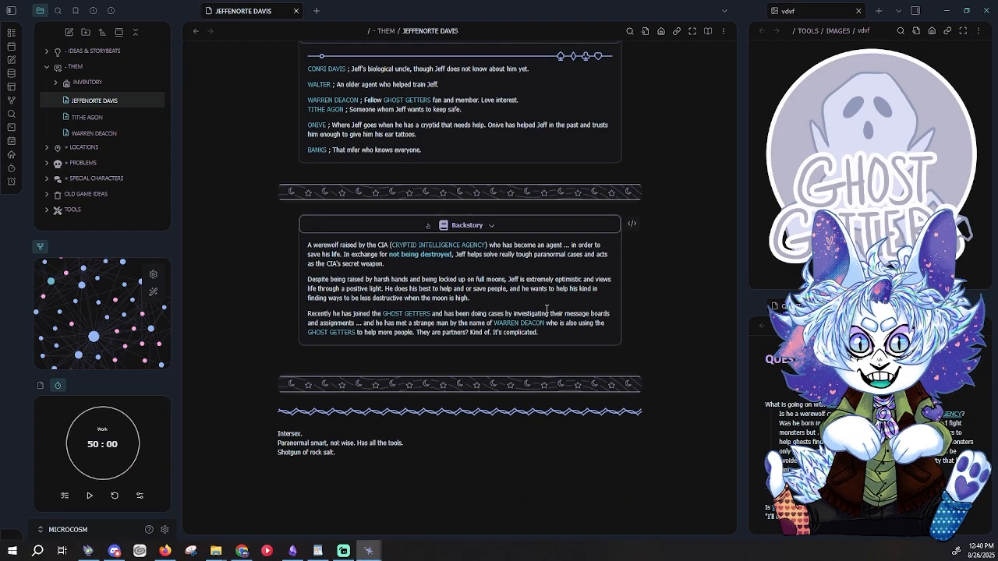
{"action": "scroll", "coordinate": [546, 309], "scroll_direction": "up", "scroll_amount": 5}
{"action": "scroll", "coordinate": [547, 309], "scroll_direction": "up", "scroll_amount": 6}
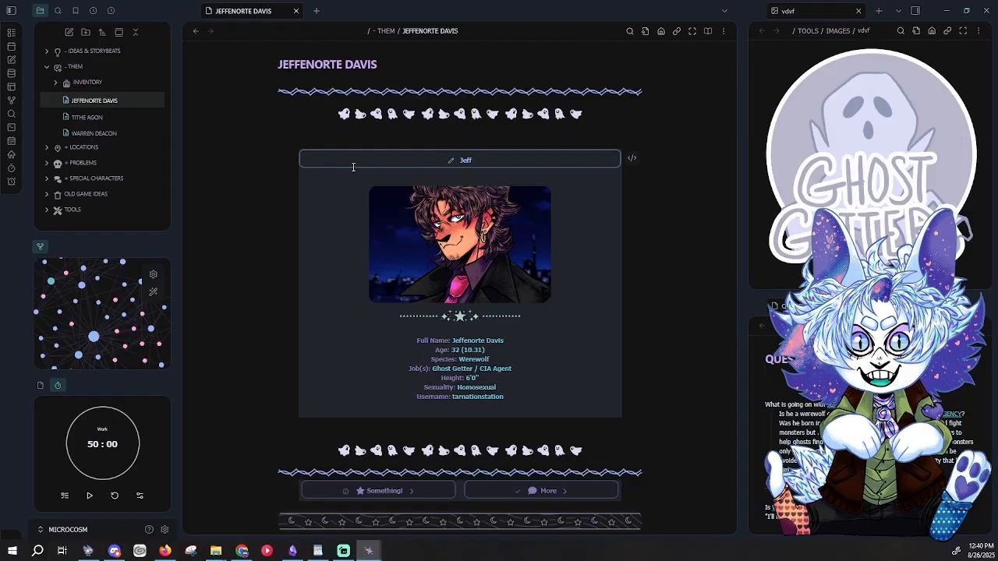
Step: Collapse the THEM folder and create a new canvas in a new tab with the "Canvas: Create new canvas" command
{"action": "left_click", "coordinate": [46, 67]}
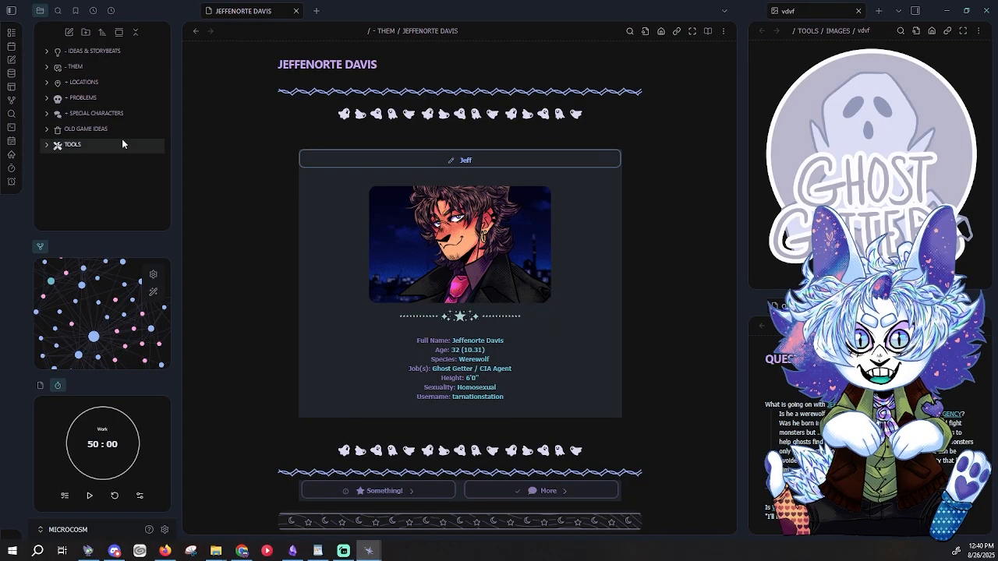
{"action": "left_click", "coordinate": [317, 9]}
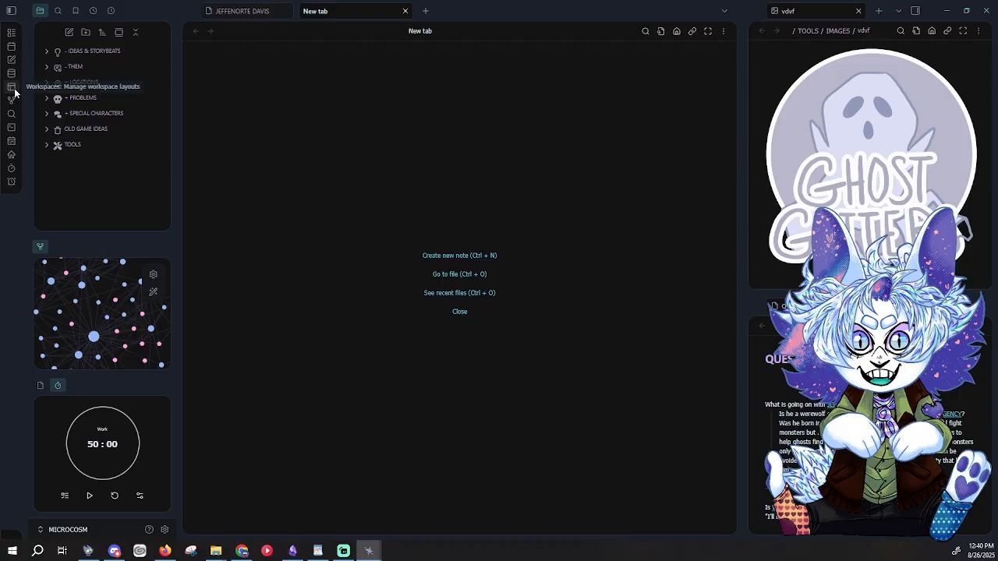
{"action": "left_click", "coordinate": [11, 127]}
{"action": "type", "text": "c"}
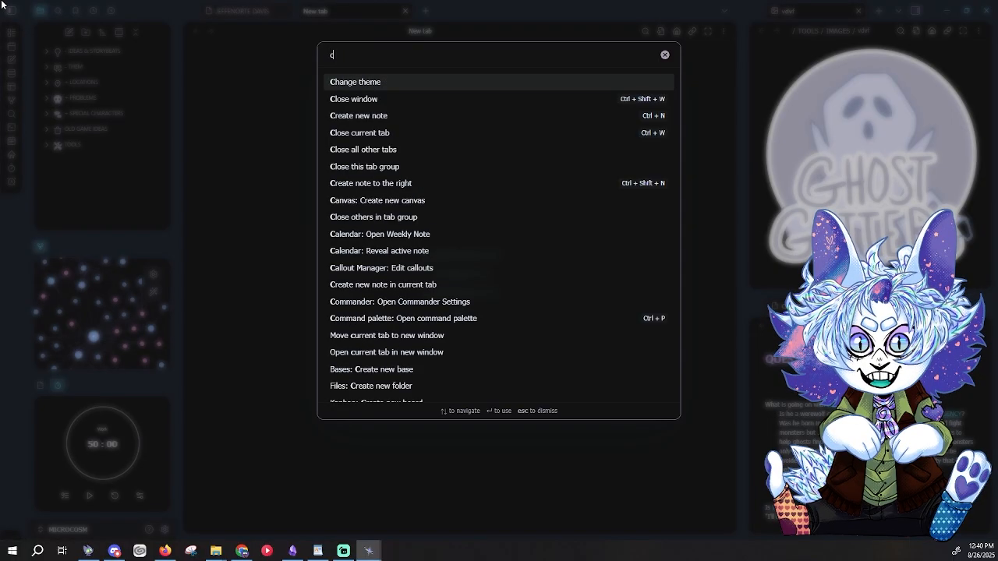
{"action": "type", "text": "an"}
{"action": "key", "text": "BackSpace"}
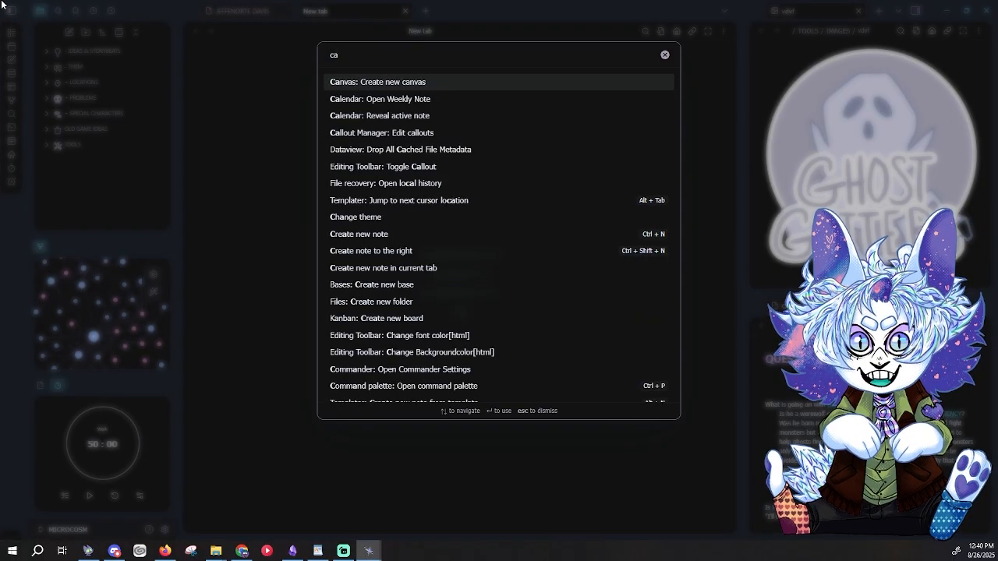
{"action": "type", "text": "nvas"}
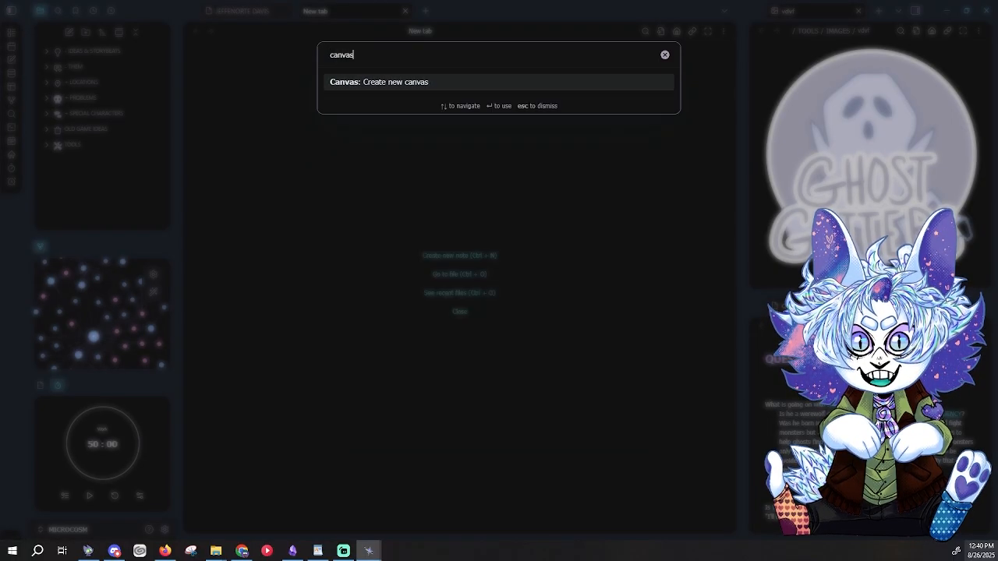
{"action": "left_click", "coordinate": [401, 83]}
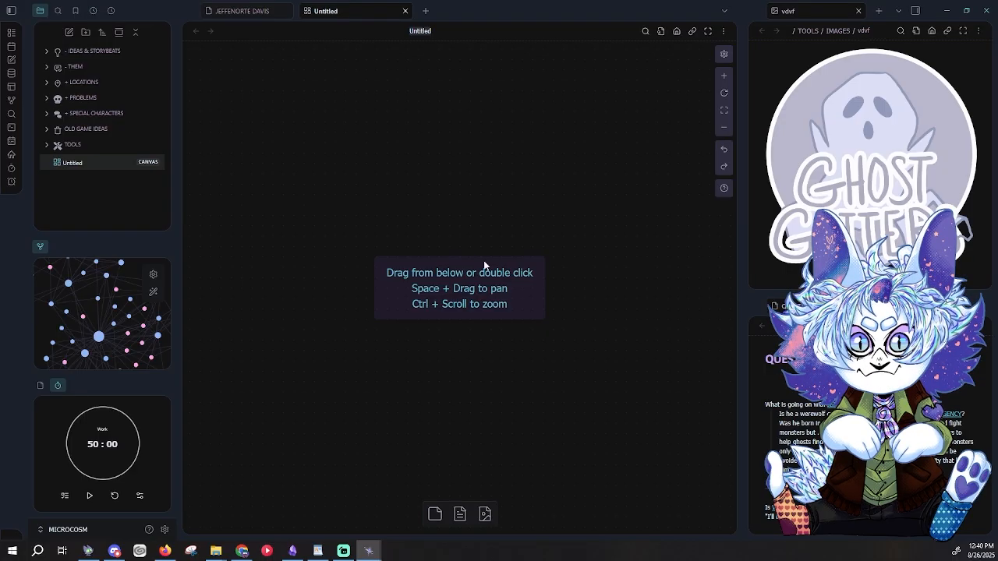
{"action": "key", "text": "space"}
{"action": "scroll", "coordinate": [505, 312], "scroll_direction": "down", "scroll_amount": 2}
{"action": "left_click_drag", "start_coordinate": [519, 387], "coordinate": [541, 330]}
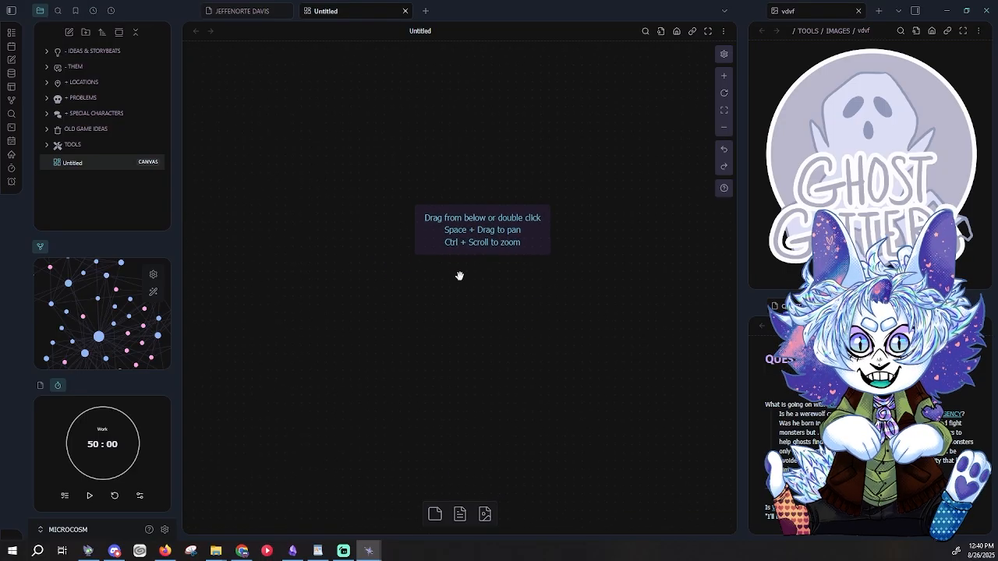
{"action": "scroll", "coordinate": [479, 201], "scroll_direction": "up", "scroll_amount": 1}
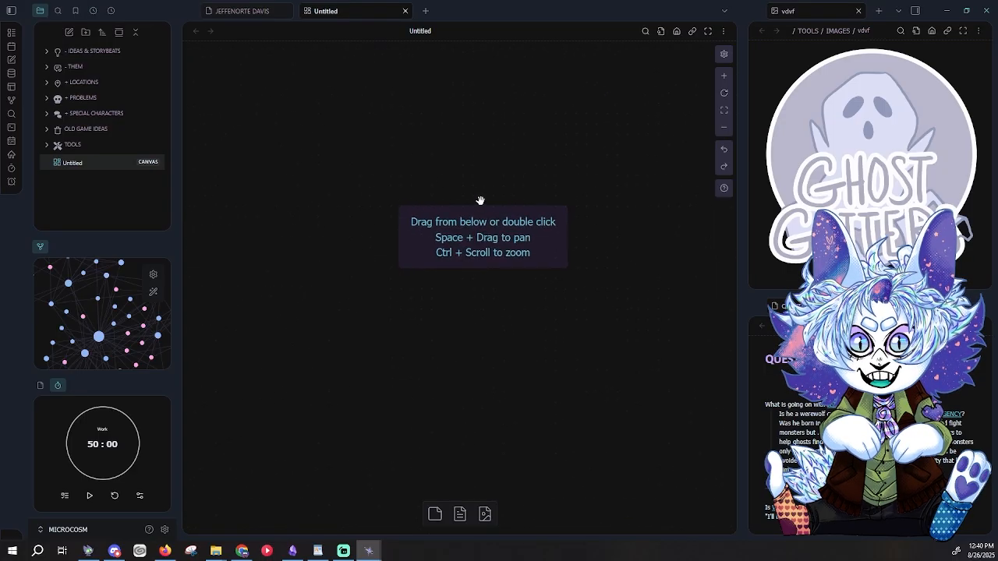
{"action": "left_click", "coordinate": [460, 514]}
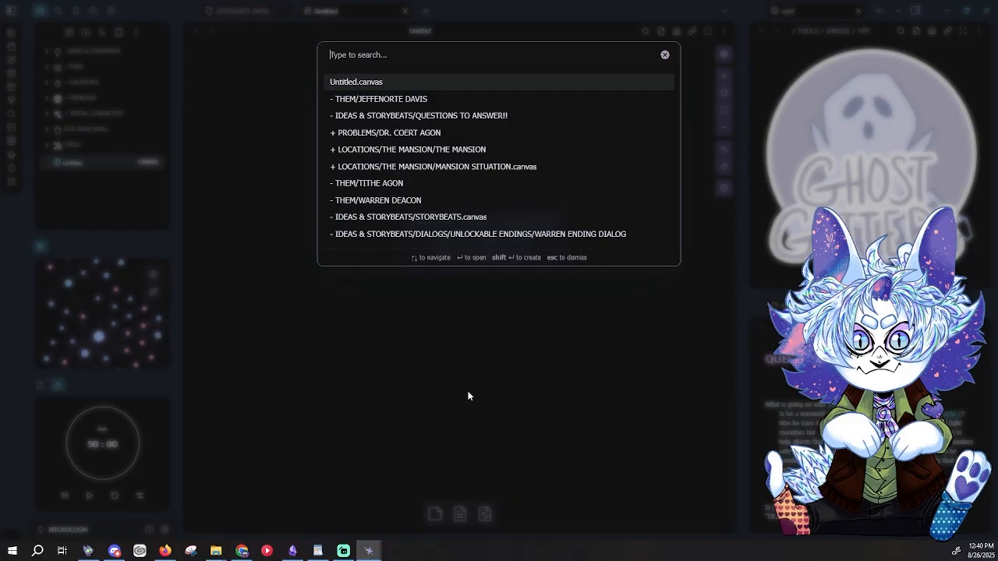
{"action": "left_click", "coordinate": [413, 100]}
{"action": "left_click_drag", "start_coordinate": [542, 317], "coordinate": [303, 130]}
{"action": "left_click", "coordinate": [490, 259]}
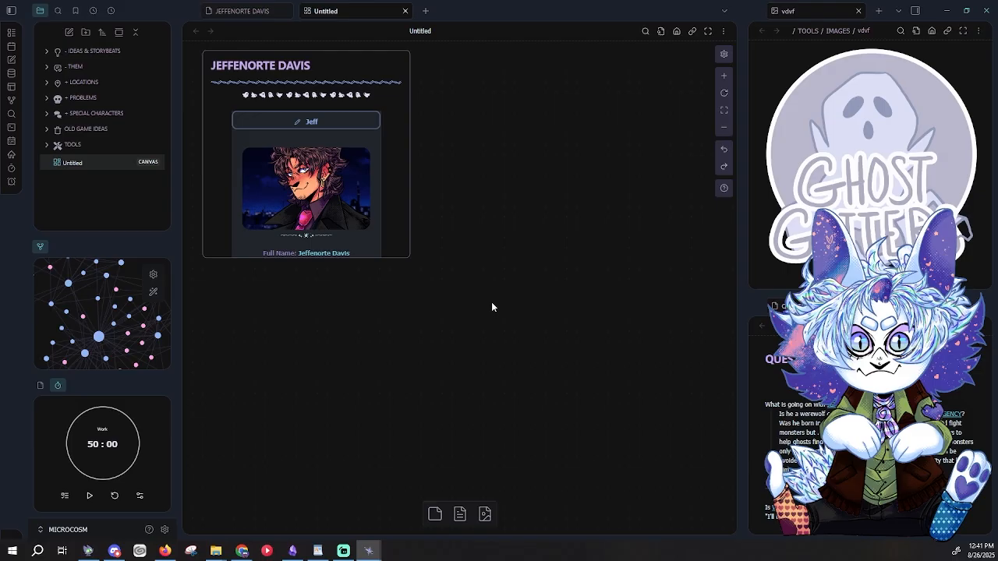
{"action": "left_click_drag", "start_coordinate": [383, 196], "coordinate": [393, 196]}
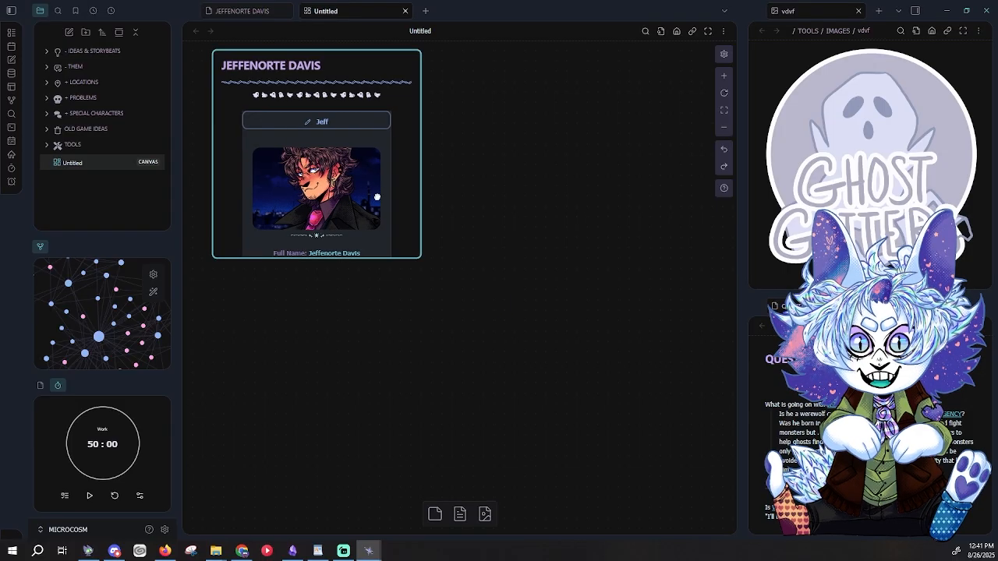
Step: Add a text card reading "Jeff wakes up." beside the JEFFENORTE DAVIS note and connect the note to it with an arrow
{"action": "left_click", "coordinate": [437, 512]}
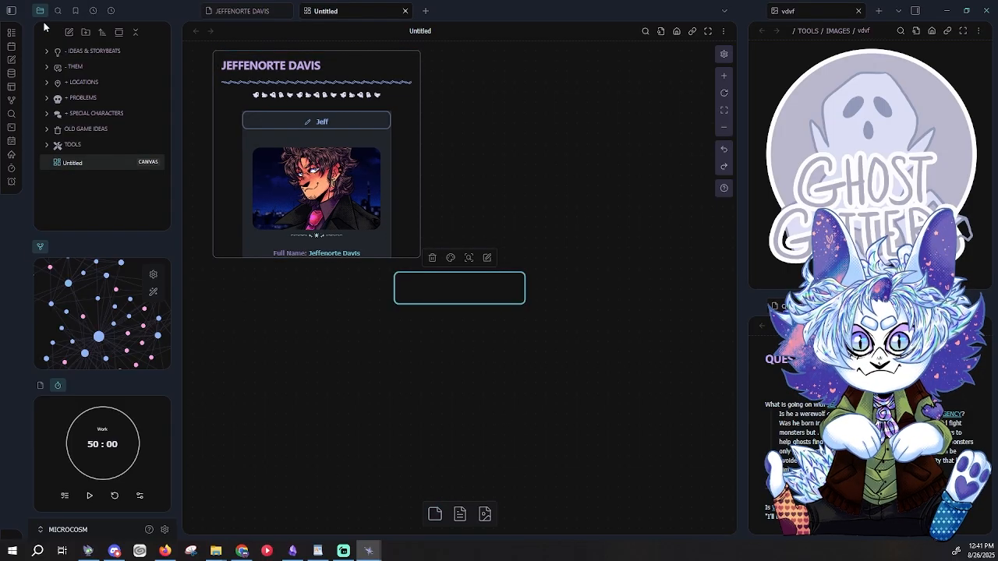
{"action": "type", "text": "Jeff wakes up."}
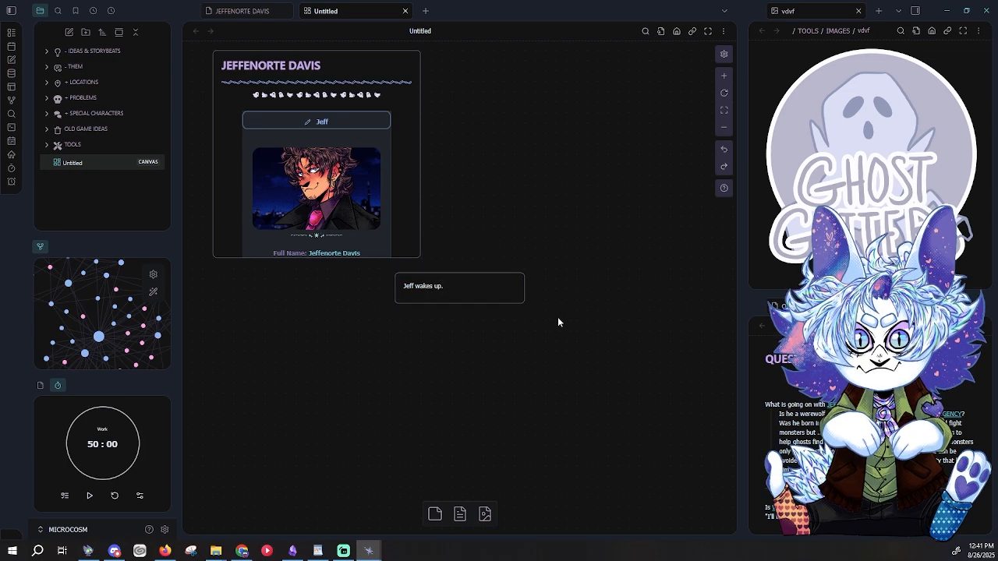
{"action": "left_click_drag", "start_coordinate": [475, 292], "coordinate": [558, 137]}
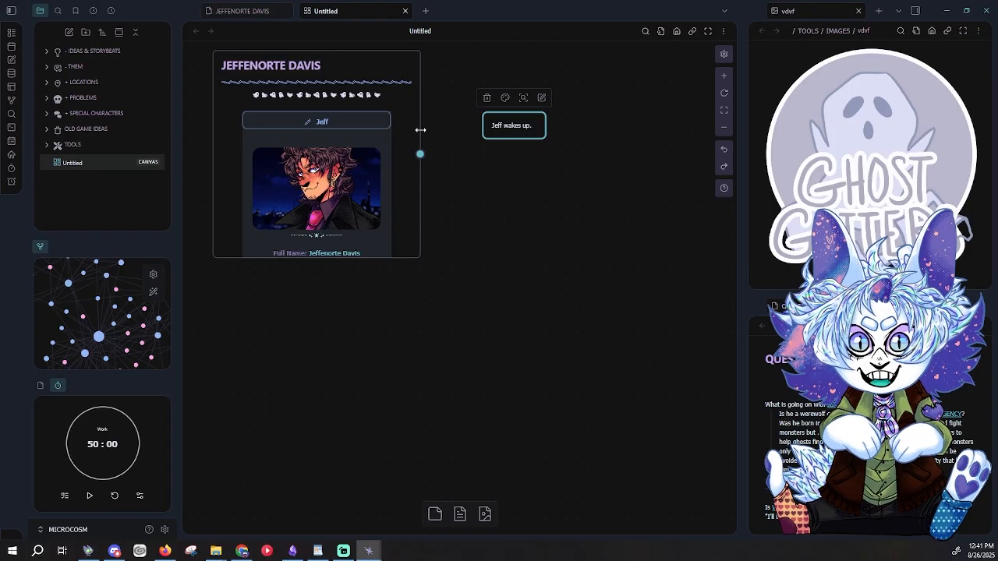
{"action": "left_click_drag", "start_coordinate": [420, 153], "coordinate": [476, 129]}
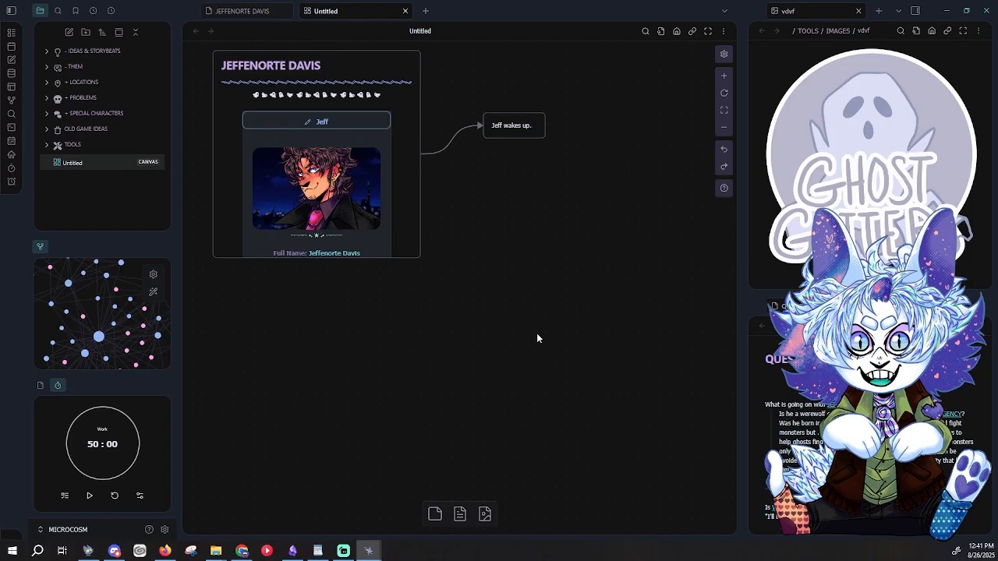
Step: Add a "Jeff eats breakfast." card following "Jeff wakes up." and connect the two cards with an arrow
{"action": "left_click", "coordinate": [435, 513]}
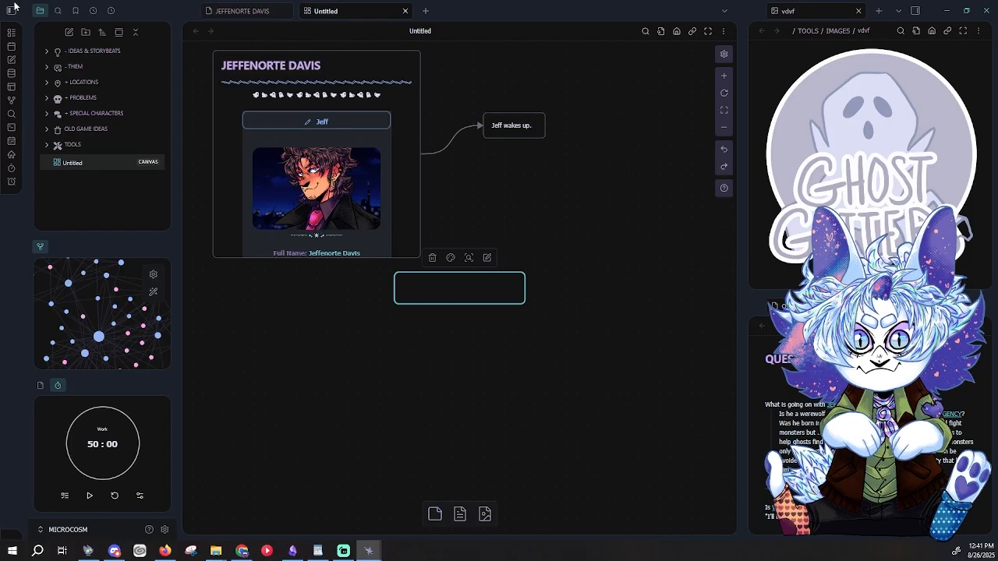
{"action": "type", "text": "Jeff eats br"}
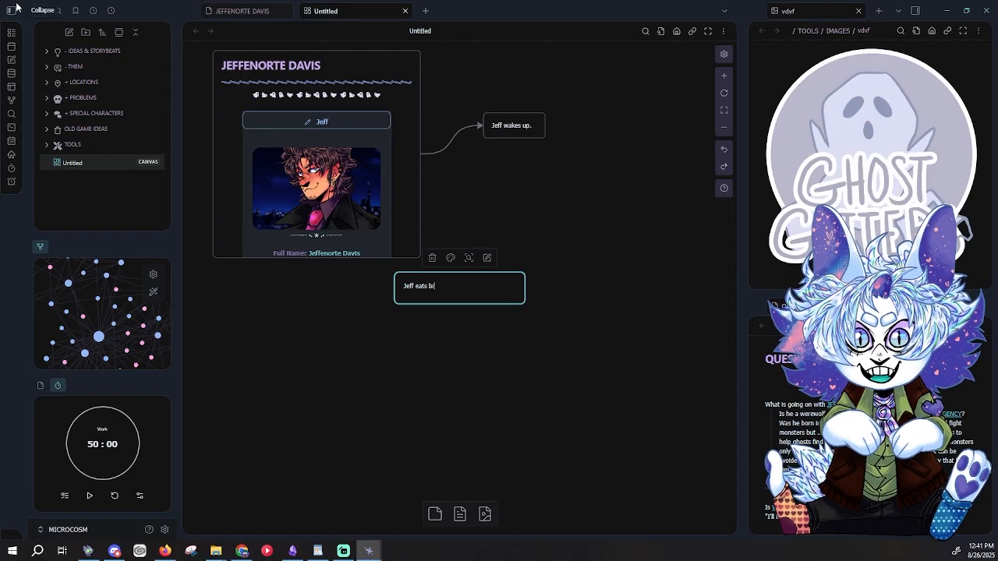
{"action": "type", "text": "eakfast."}
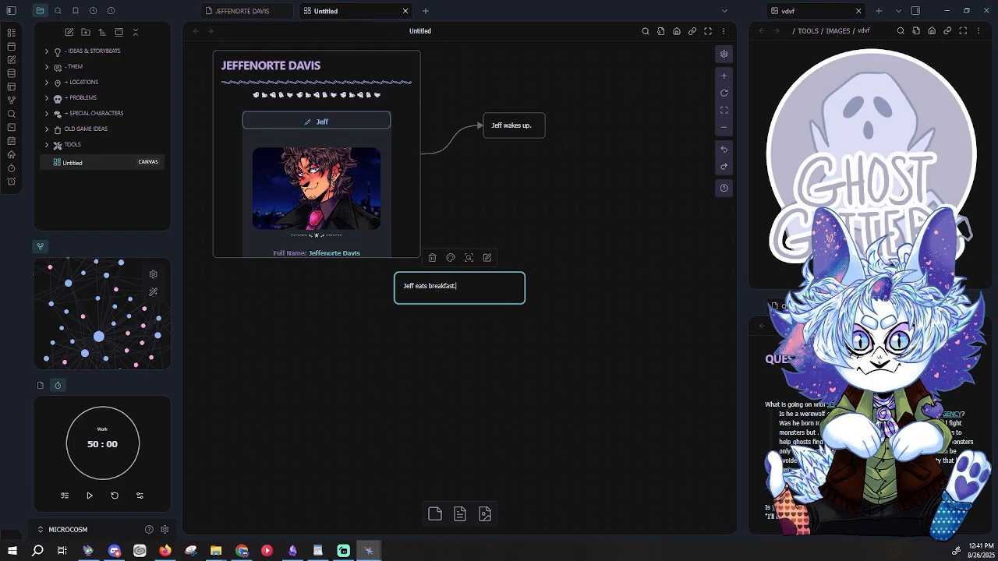
{"action": "left_click", "coordinate": [566, 399]}
{"action": "left_click_drag", "start_coordinate": [520, 301], "coordinate": [614, 129]}
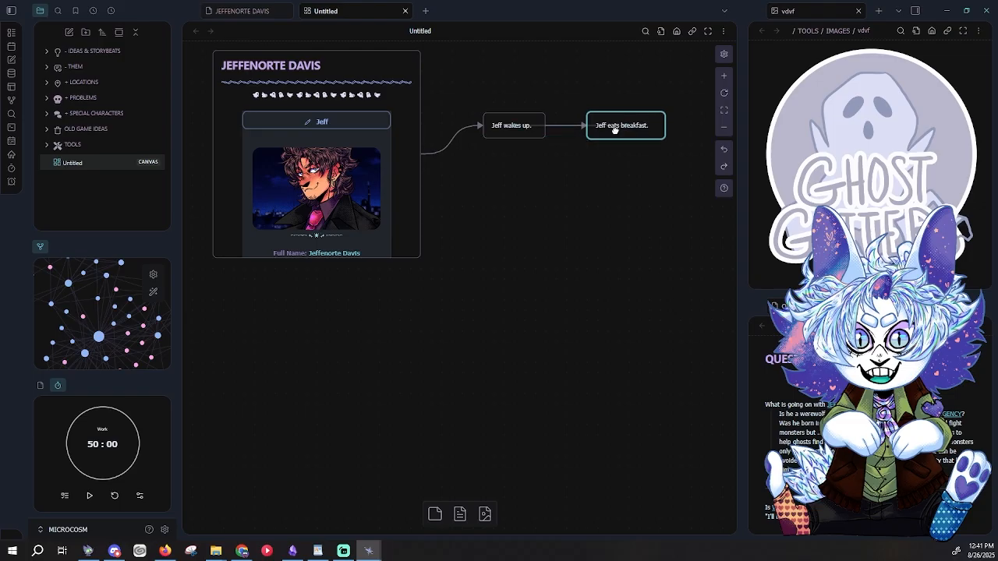
{"action": "left_click", "coordinate": [565, 239]}
Step: Add a "Gets a phone call." card in line after "Jeff eats breakfast." and link the breakfast card to it
{"action": "scroll", "coordinate": [510, 253], "scroll_direction": "down", "scroll_amount": 5}
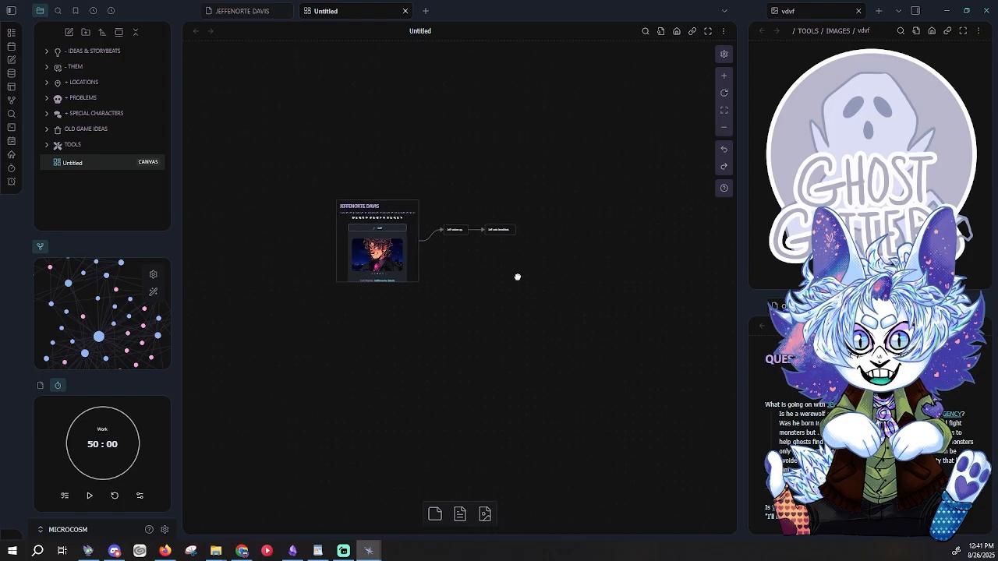
{"action": "scroll", "coordinate": [407, 244], "scroll_direction": "up", "scroll_amount": 2}
{"action": "scroll", "coordinate": [406, 244], "scroll_direction": "up", "scroll_amount": 1}
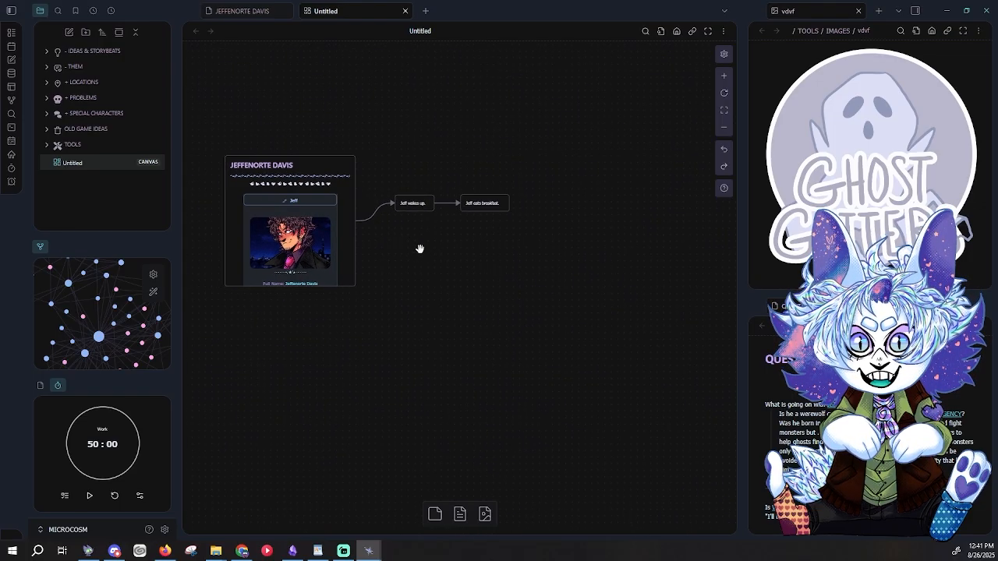
{"action": "scroll", "coordinate": [432, 241], "scroll_direction": "up", "scroll_amount": 5}
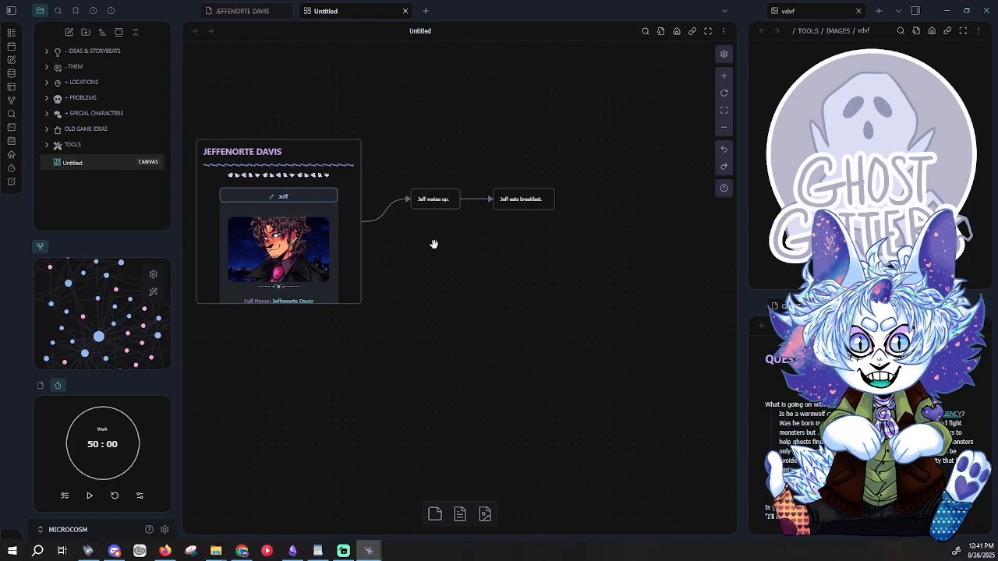
{"action": "scroll", "coordinate": [468, 248], "scroll_direction": "up", "scroll_amount": 2}
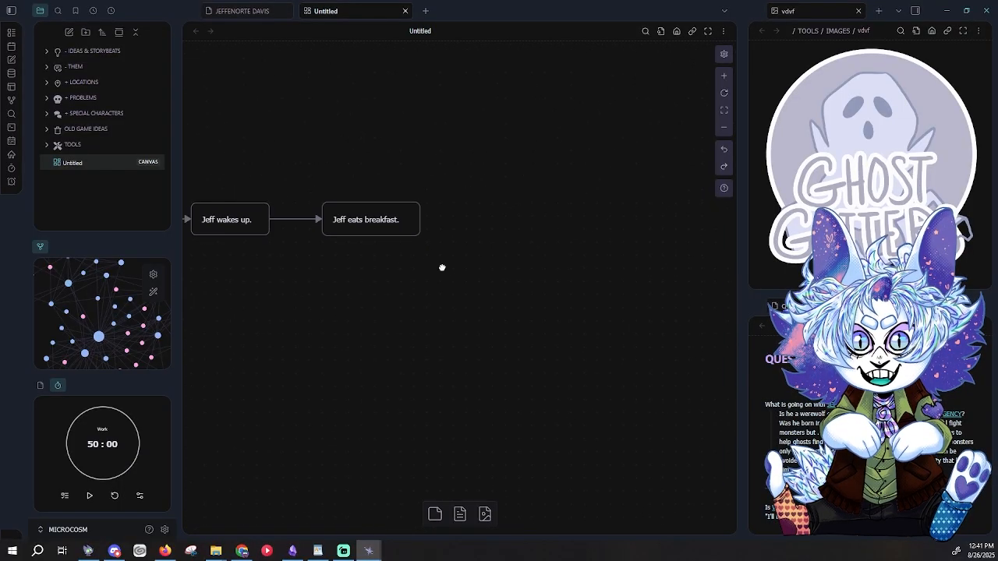
{"action": "left_click", "coordinate": [434, 512]}
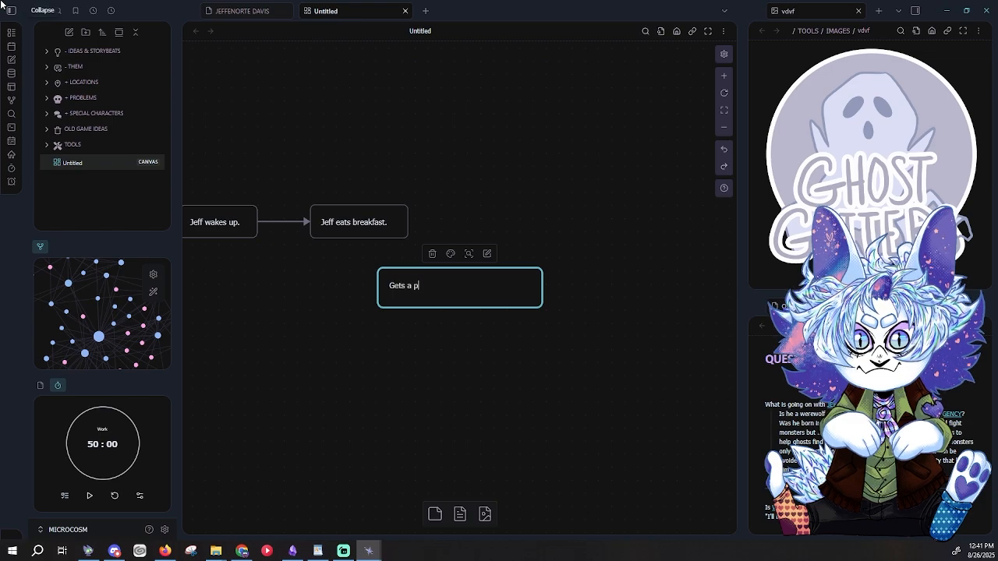
{"action": "type", "text": "Gets a phone call."}
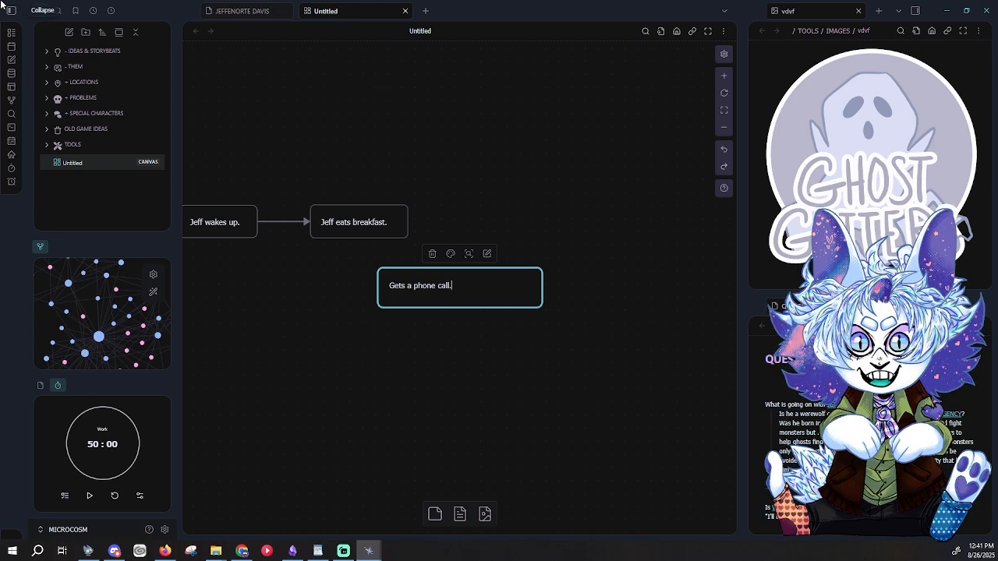
{"action": "left_click_drag", "start_coordinate": [538, 299], "coordinate": [528, 223]}
{"action": "left_click_drag", "start_coordinate": [408, 223], "coordinate": [513, 227]}
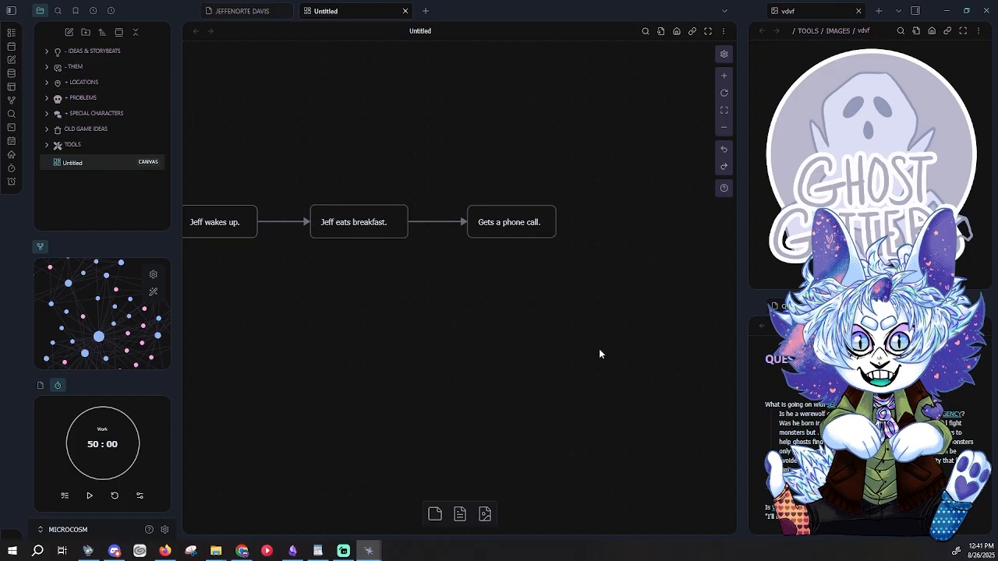
Step: Add an "Answers it." card, shrink it to fit its text and place it up and to the right of "Gets a phone call."
{"action": "scroll", "coordinate": [546, 351], "scroll_direction": "right", "scroll_amount": 4}
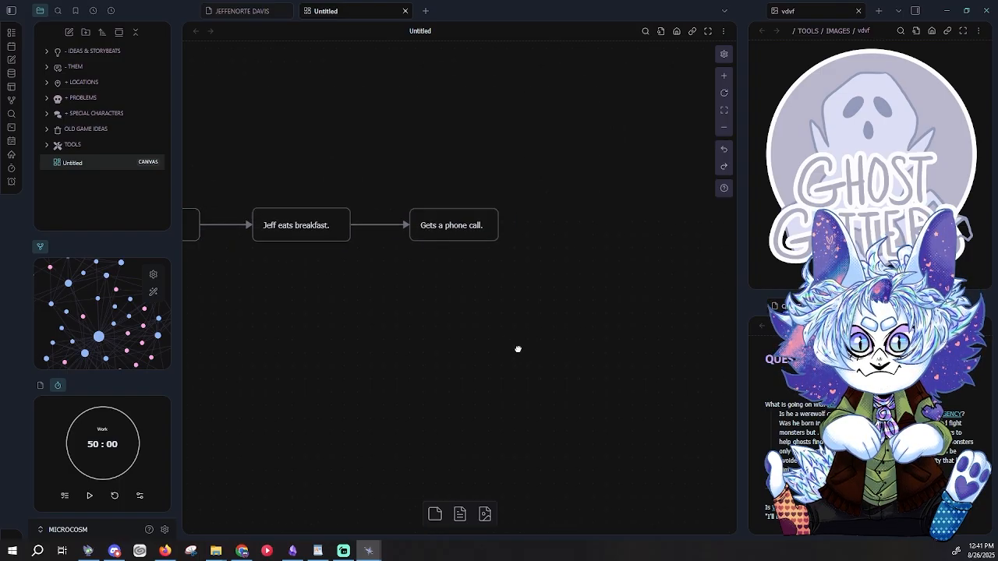
{"action": "left_click", "coordinate": [436, 514]}
{"action": "type", "text": "Answers it."}
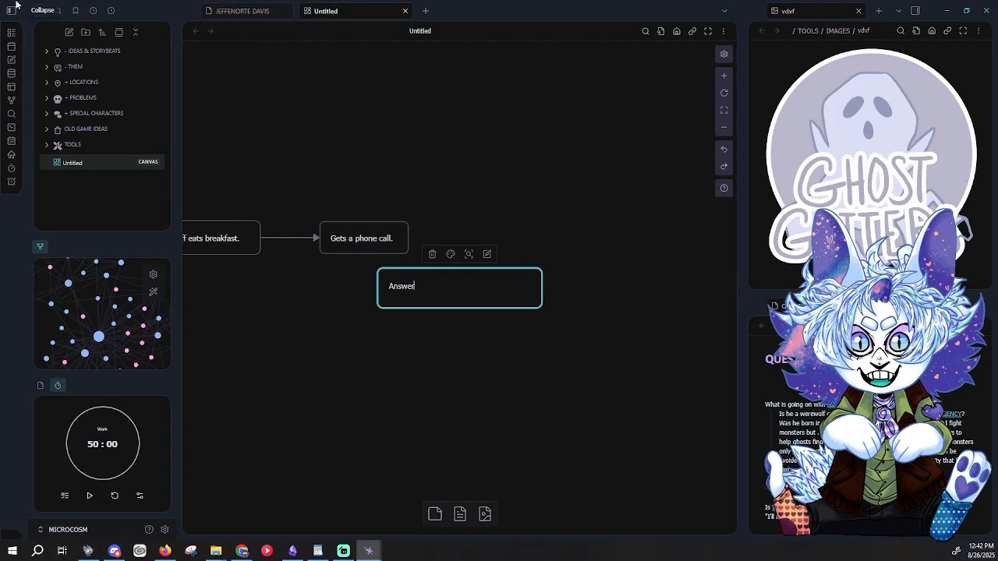
{"action": "left_click", "coordinate": [543, 436]}
{"action": "left_click_drag", "start_coordinate": [536, 301], "coordinate": [488, 298]}
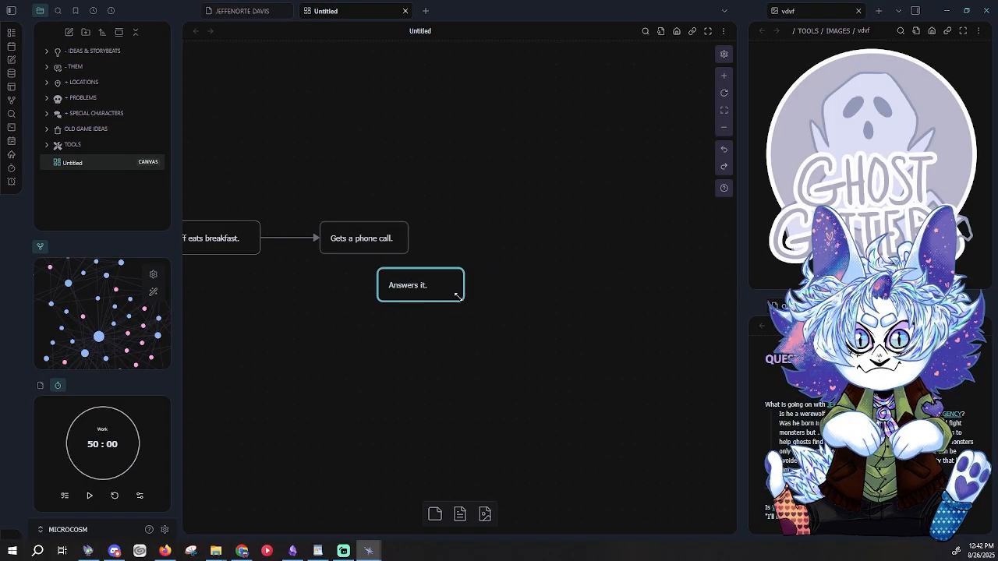
{"action": "left_click_drag", "start_coordinate": [420, 287], "coordinate": [502, 185]}
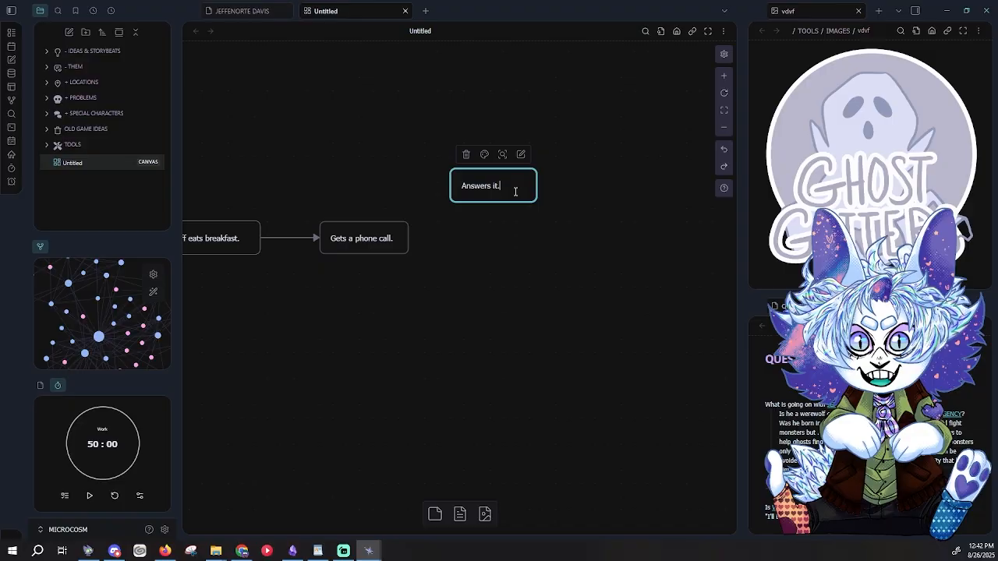
{"action": "type", "text": "Answers it."}
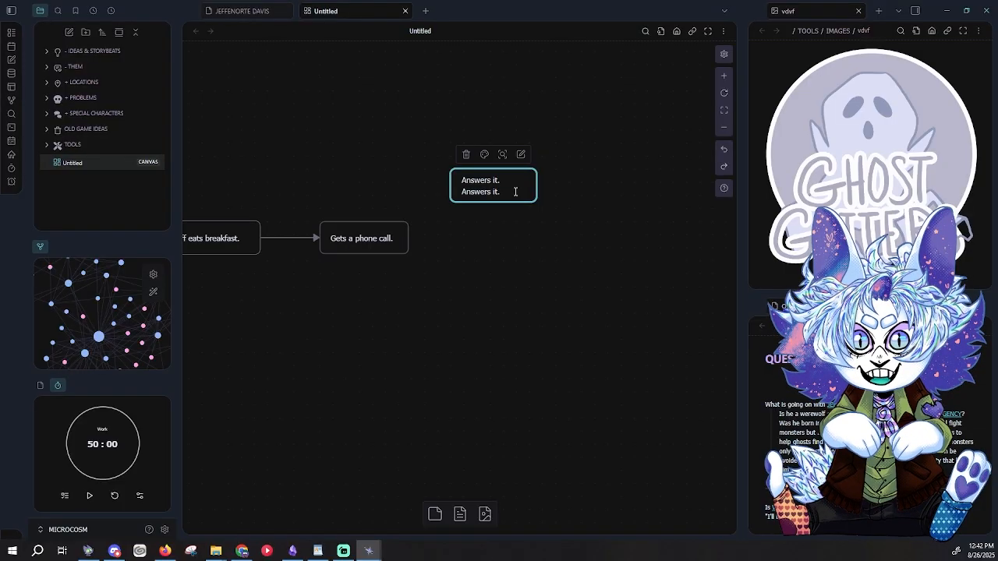
{"action": "left_click_drag", "start_coordinate": [516, 192], "coordinate": [443, 198]}
{"action": "key", "text": "BackSpace"}
{"action": "key", "text": "BackSpace"}
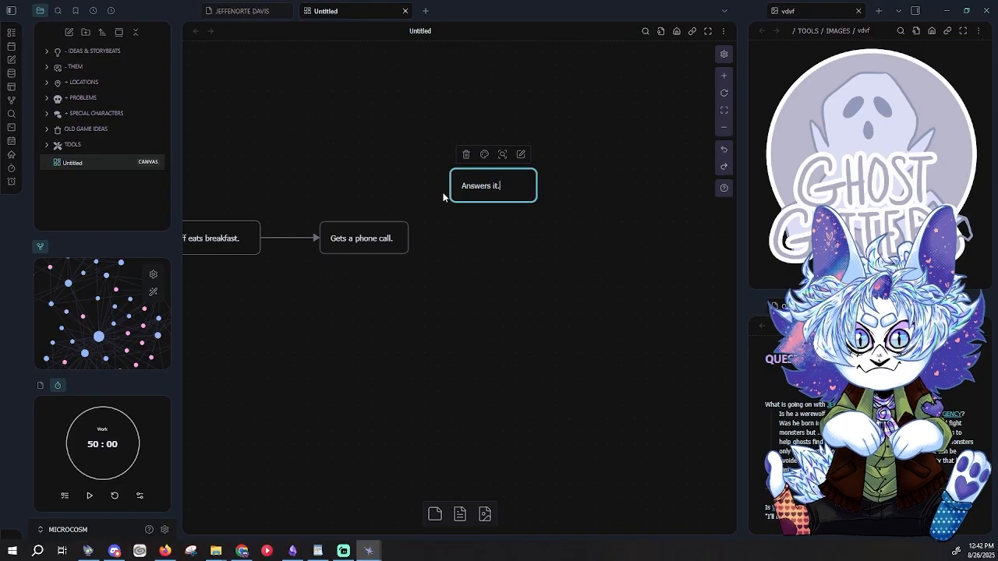
{"action": "left_click", "coordinate": [551, 252]}
Step: Duplicate the "Answers it." card on the canvas
{"action": "left_click", "coordinate": [519, 186]}
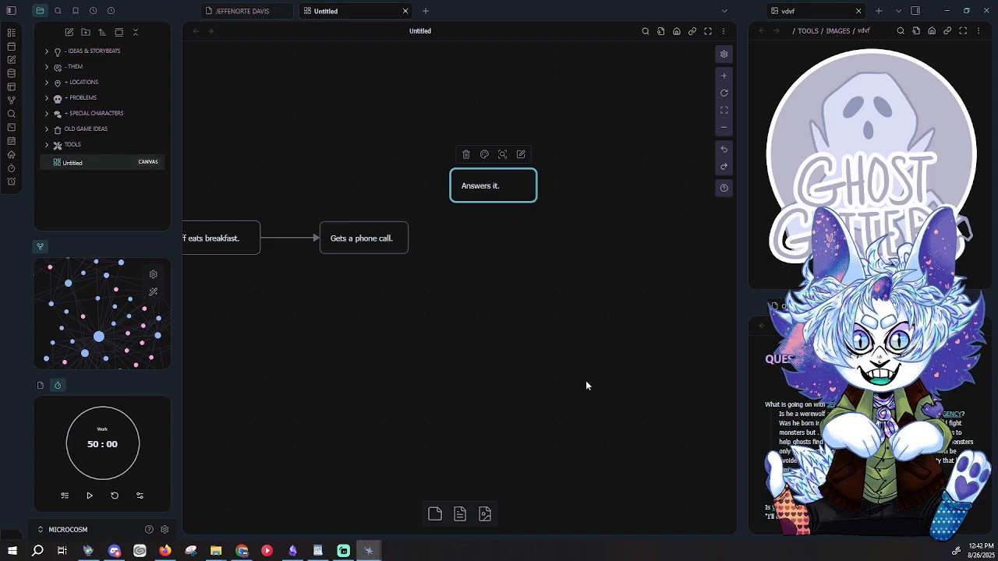
{"action": "left_click", "coordinate": [539, 348]}
{"action": "key", "text": "ctrl+v"}
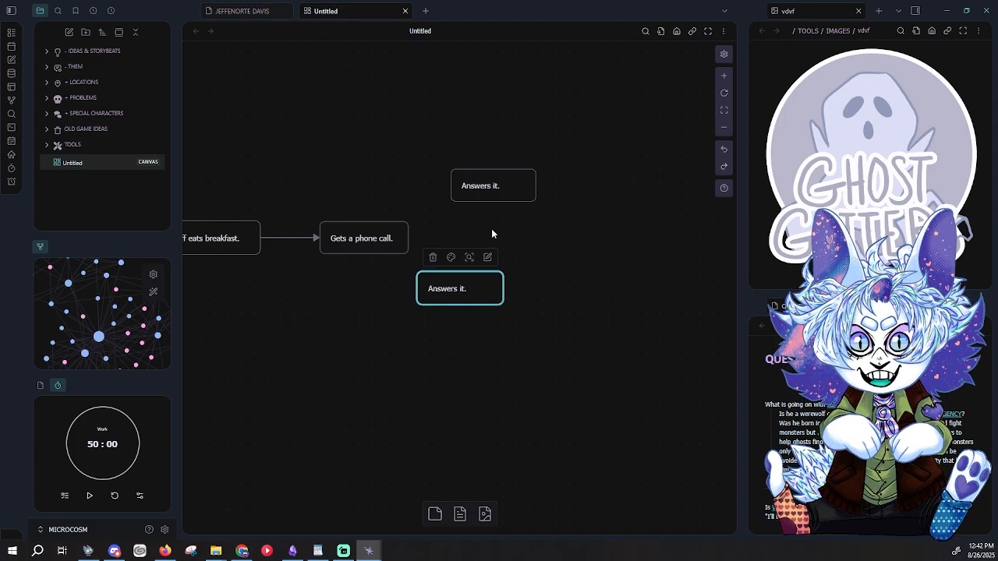
Step: Replace the duplicated card's text with "Doesn't answer."
{"action": "double_click", "coordinate": [479, 295]}
{"action": "key", "text": "ctrl+a"}
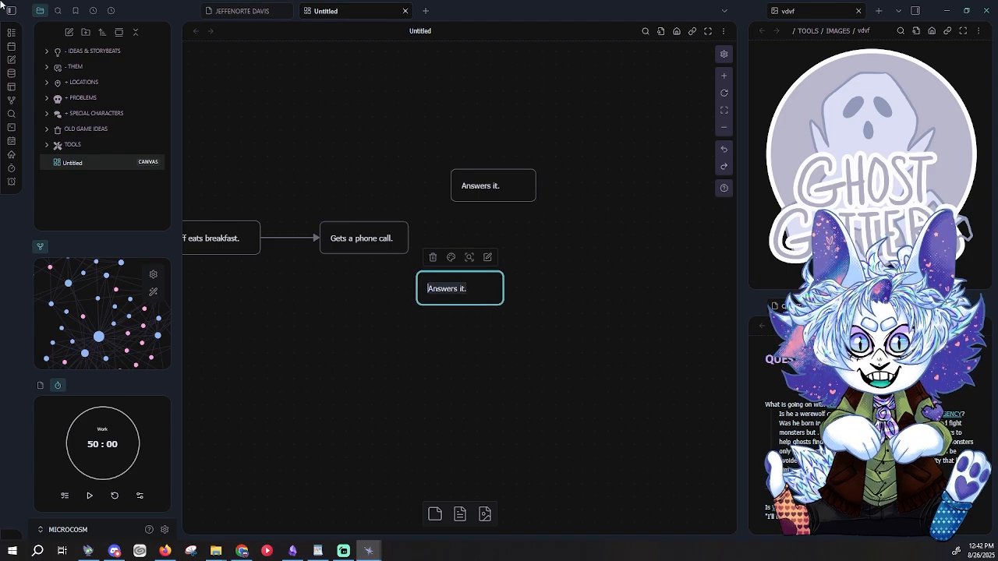
{"action": "type", "text": "Doesn"}
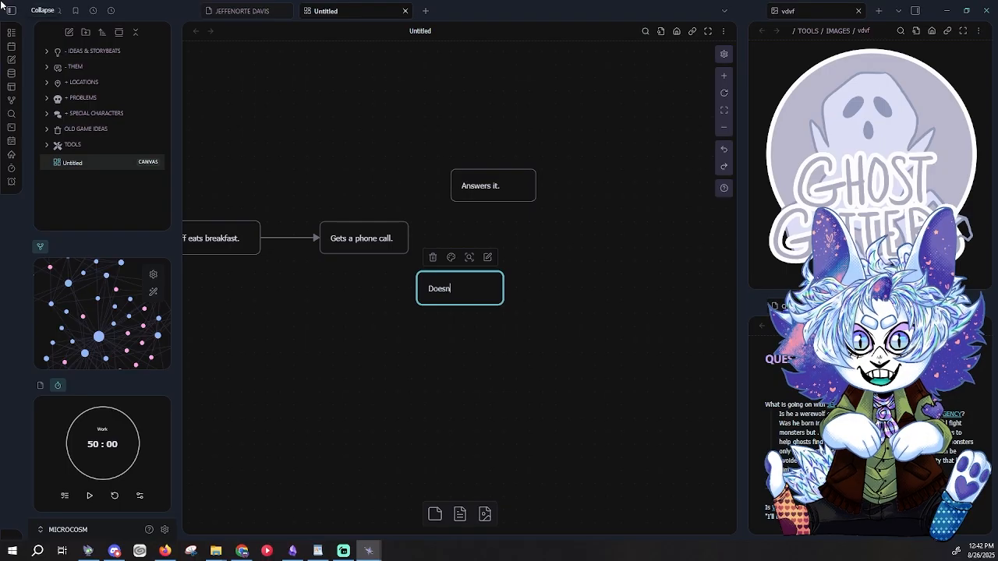
{"action": "type", "text": "'t anse"}
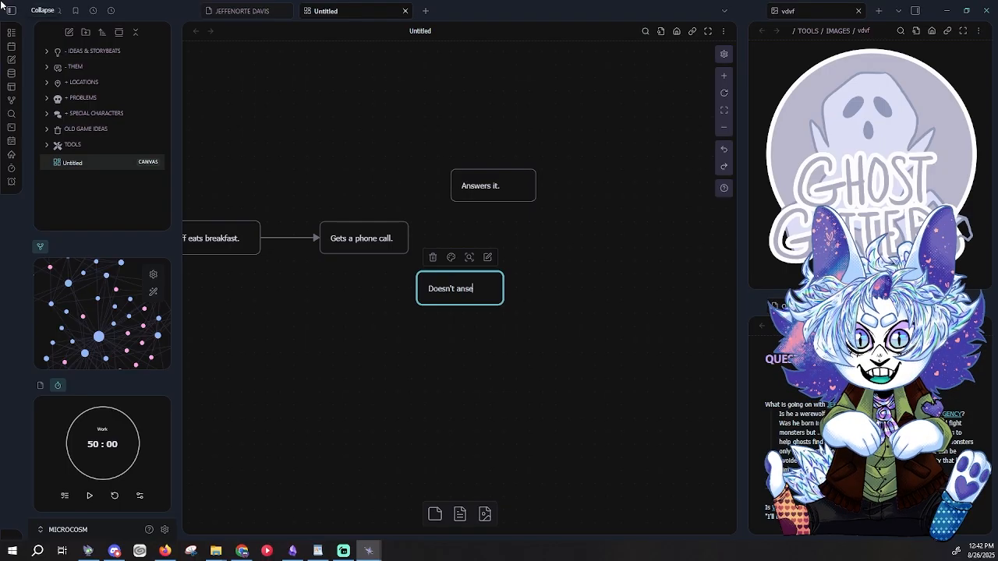
{"action": "key", "text": "BackSpace"}
{"action": "type", "text": "we"}
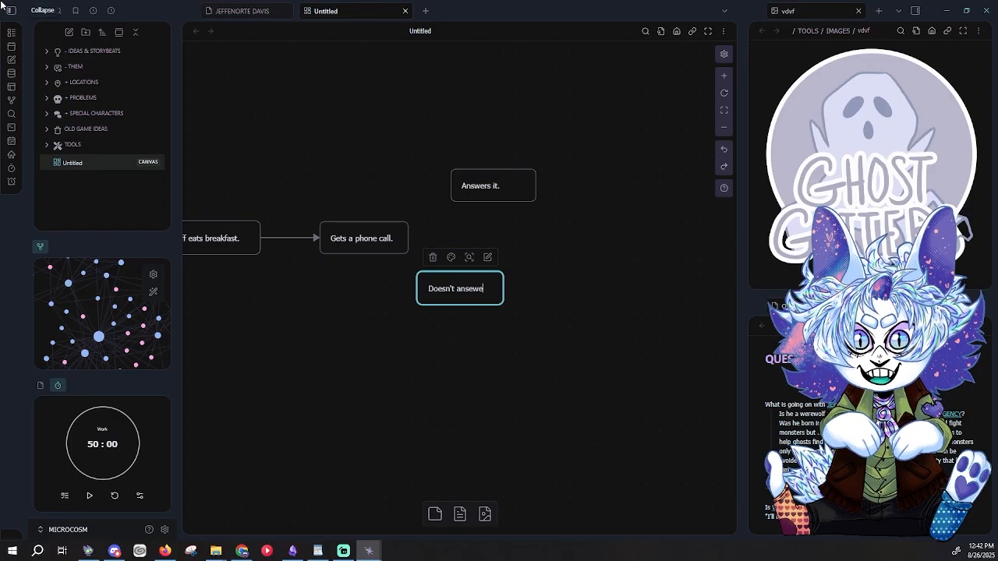
{"action": "type", "text": "ere."}
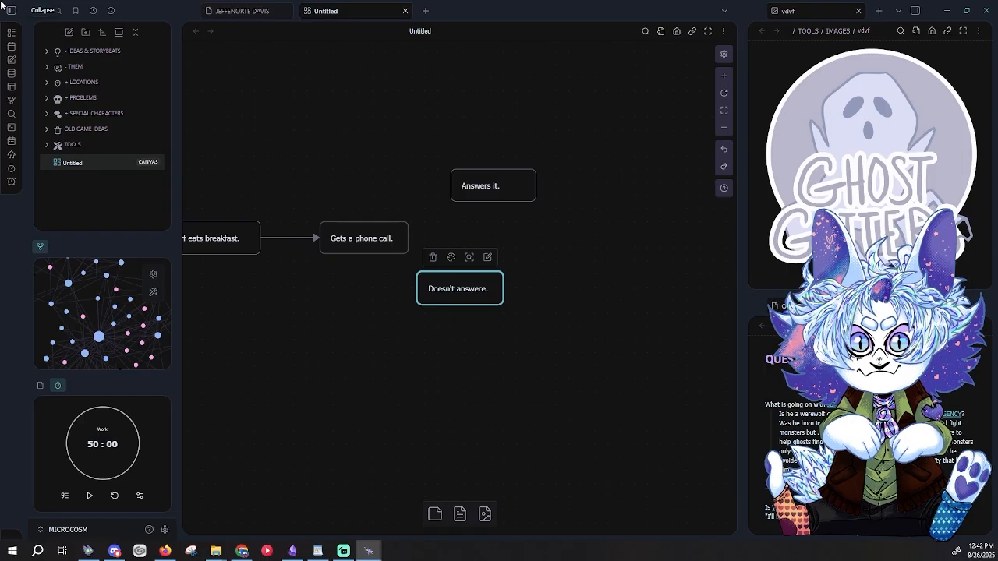
{"action": "key", "text": "Left"}
{"action": "key", "text": "BackSpace"}
{"action": "left_click", "coordinate": [541, 343]}
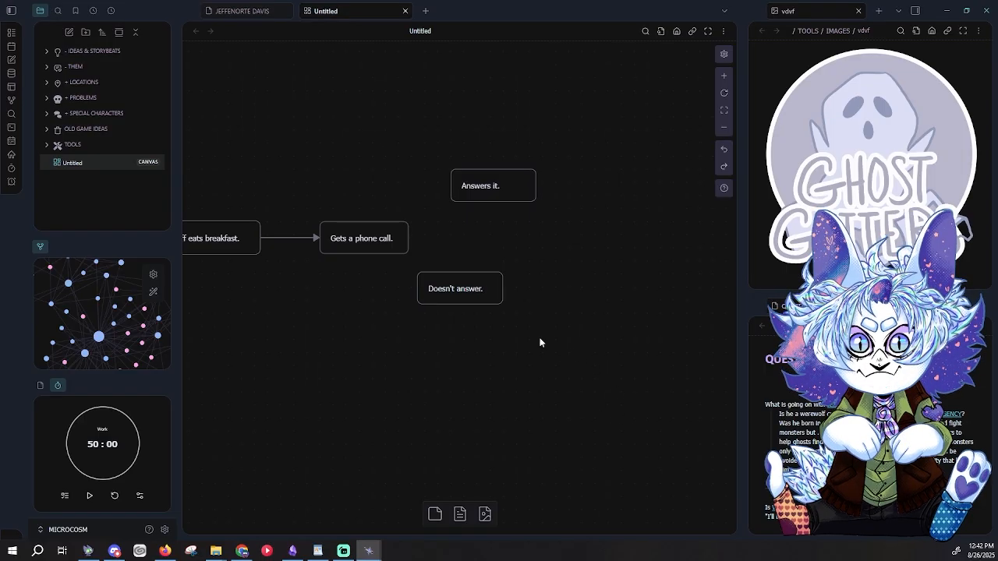
Step: Align the "Doesn't answer." card below "Answers it." and connect "Gets a phone call." to both cards with arrows
{"action": "left_click_drag", "start_coordinate": [473, 289], "coordinate": [506, 291]}
{"action": "left_click", "coordinate": [439, 307]}
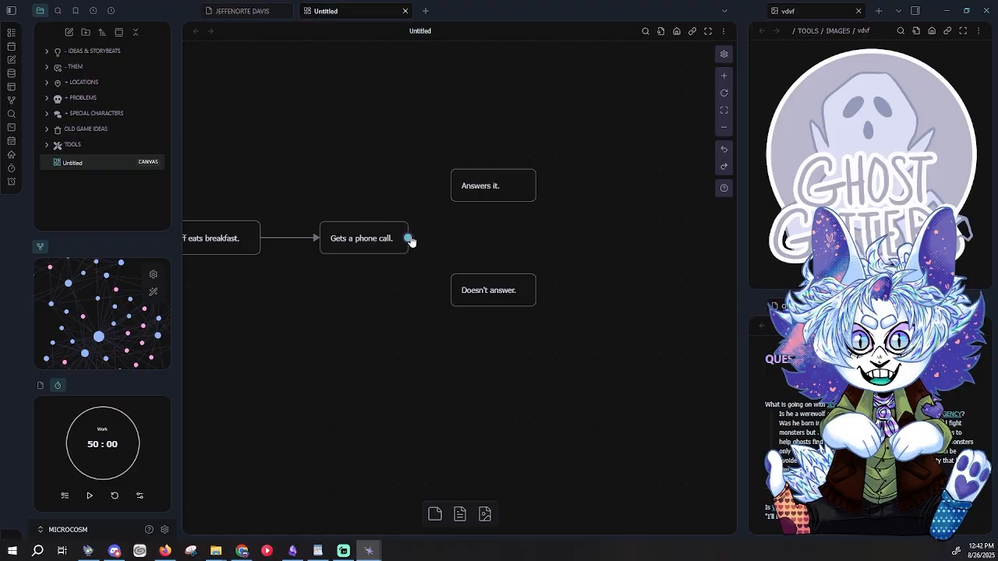
{"action": "left_click_drag", "start_coordinate": [409, 239], "coordinate": [452, 186]}
{"action": "left_click_drag", "start_coordinate": [408, 241], "coordinate": [470, 294]}
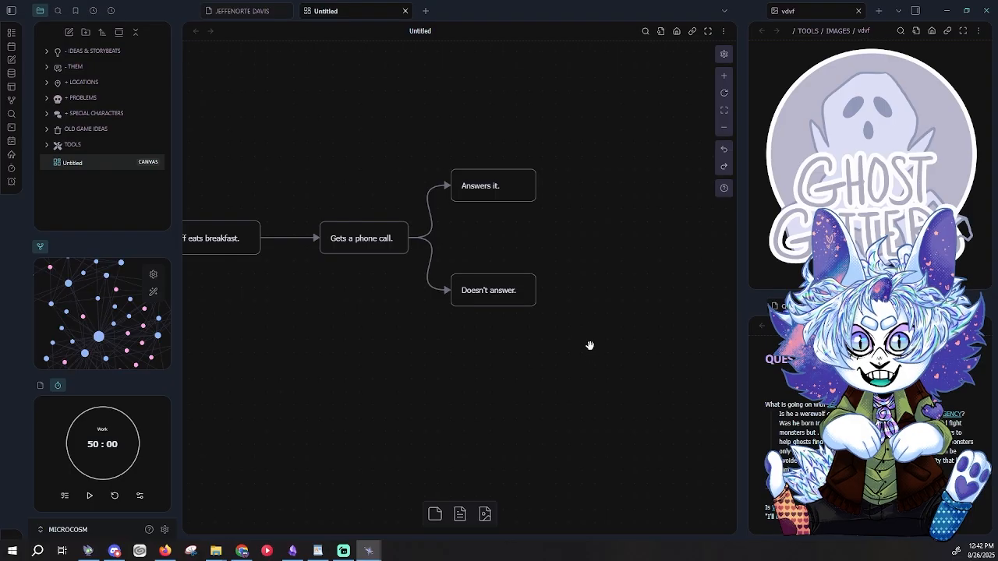
{"action": "scroll", "coordinate": [588, 345], "scroll_direction": "down", "scroll_amount": 3}
{"action": "left_click_drag", "start_coordinate": [506, 345], "coordinate": [660, 294]}
{"action": "scroll", "coordinate": [599, 317], "scroll_direction": "down", "scroll_amount": 3}
{"action": "left_click_drag", "start_coordinate": [510, 332], "coordinate": [541, 272]}
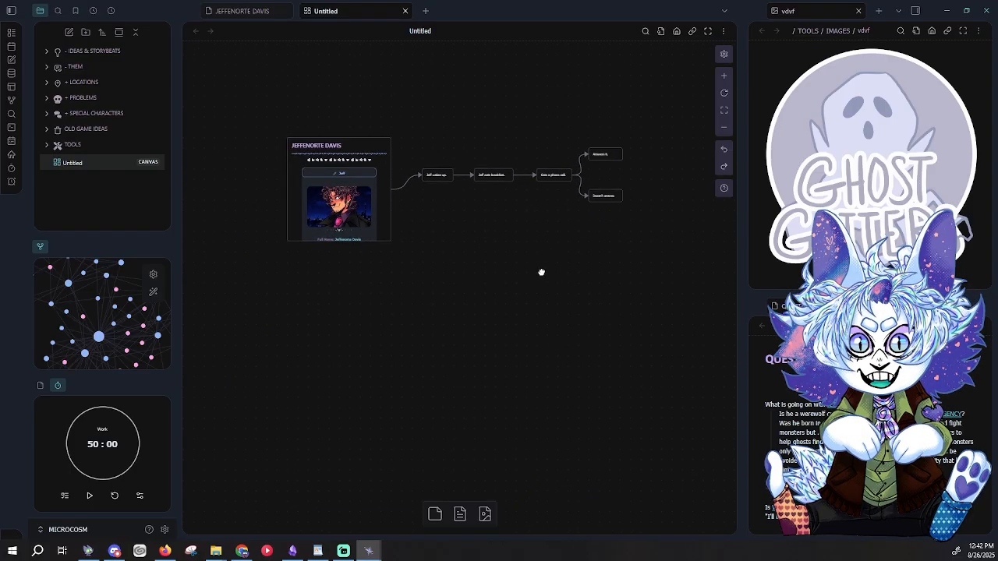
{"action": "scroll", "coordinate": [506, 305], "scroll_direction": "up", "scroll_amount": 2}
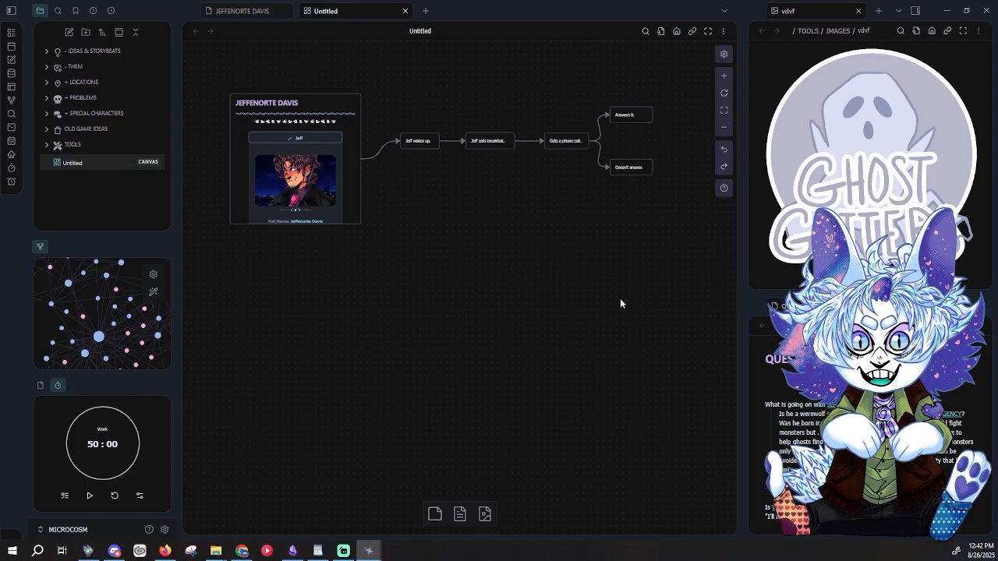
Step: Create a new blank note in a new tab, leaving the canvas open
{"action": "left_click", "coordinate": [424, 10]}
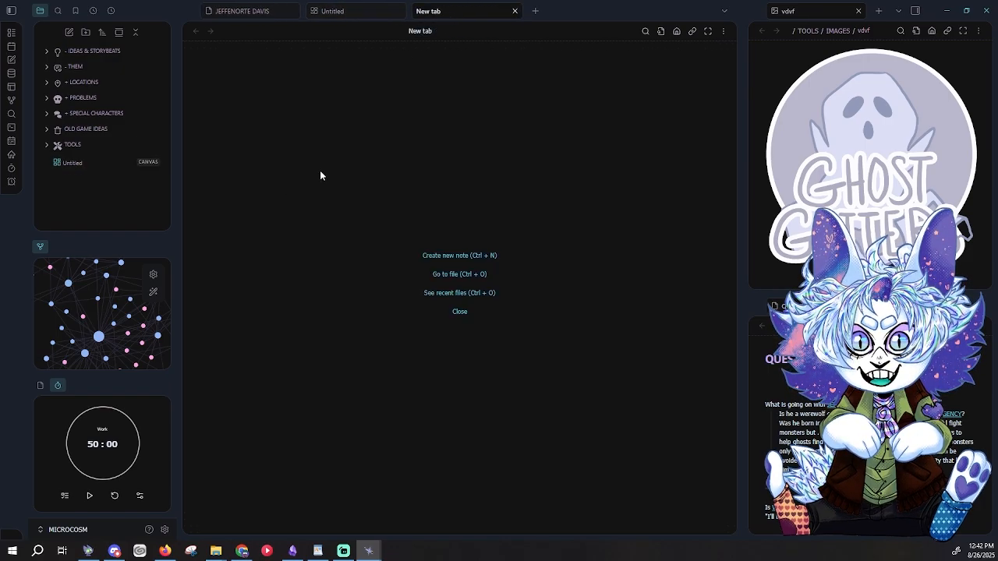
{"action": "left_click", "coordinate": [69, 32]}
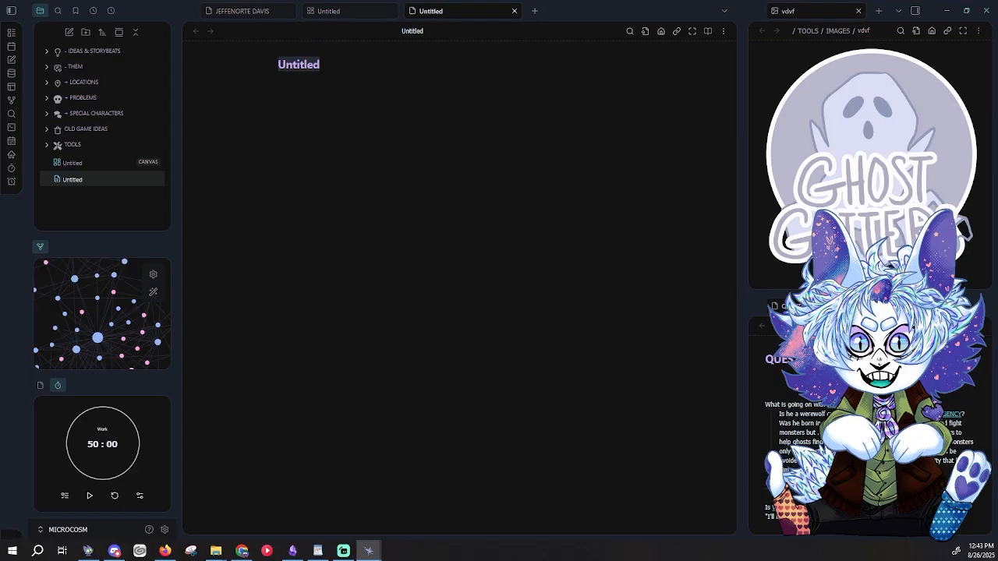
Step: Switch to the DAILY vault window, open the WEBSITE note and look through its embedded web page
{"action": "key", "text": "alt+Tab"}
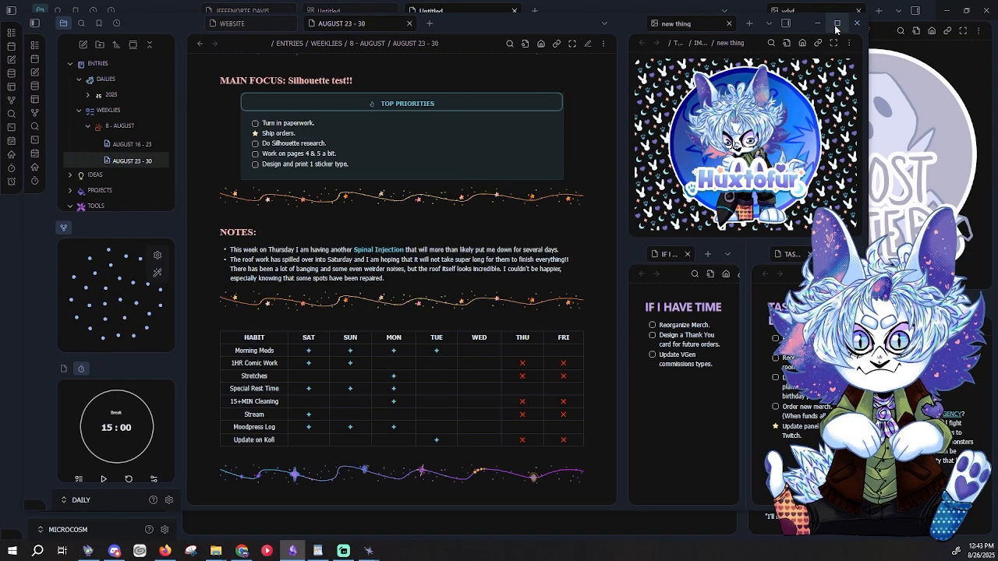
{"action": "left_click_drag", "start_coordinate": [469, 28], "coordinate": [521, 21]}
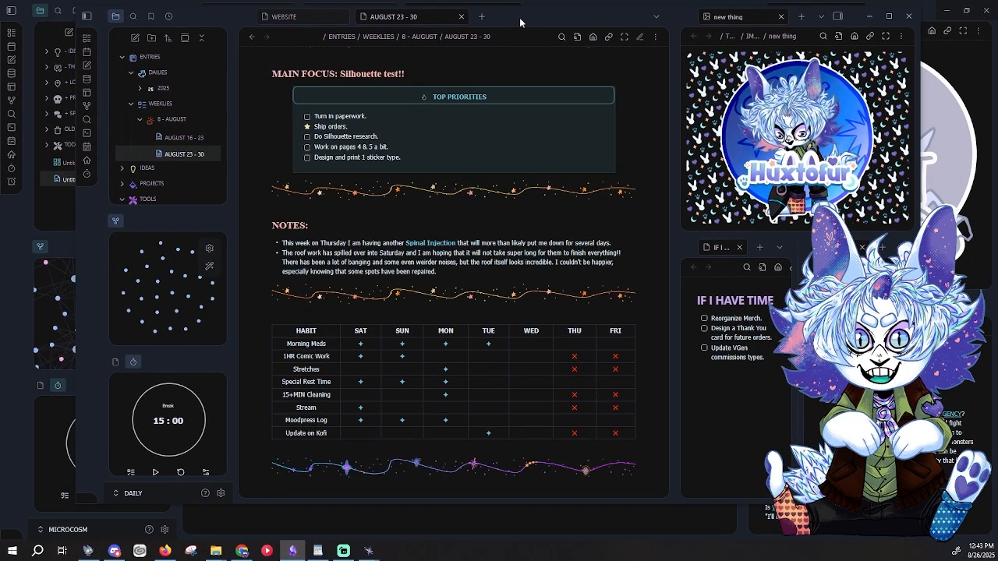
{"action": "left_click", "coordinate": [295, 16]}
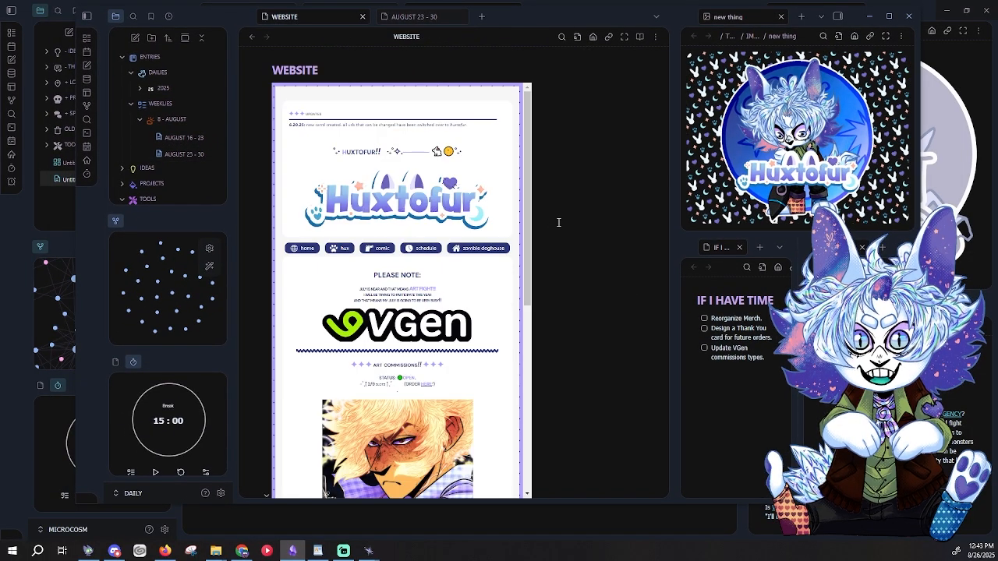
{"action": "scroll", "coordinate": [461, 294], "scroll_direction": "down", "scroll_amount": 5}
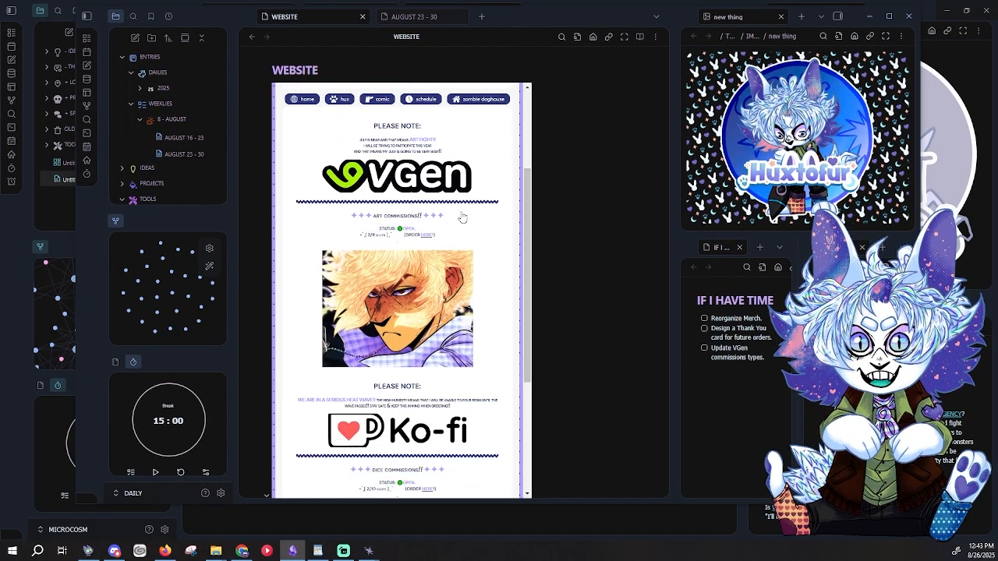
{"action": "scroll", "coordinate": [460, 294], "scroll_direction": "up", "scroll_amount": 6}
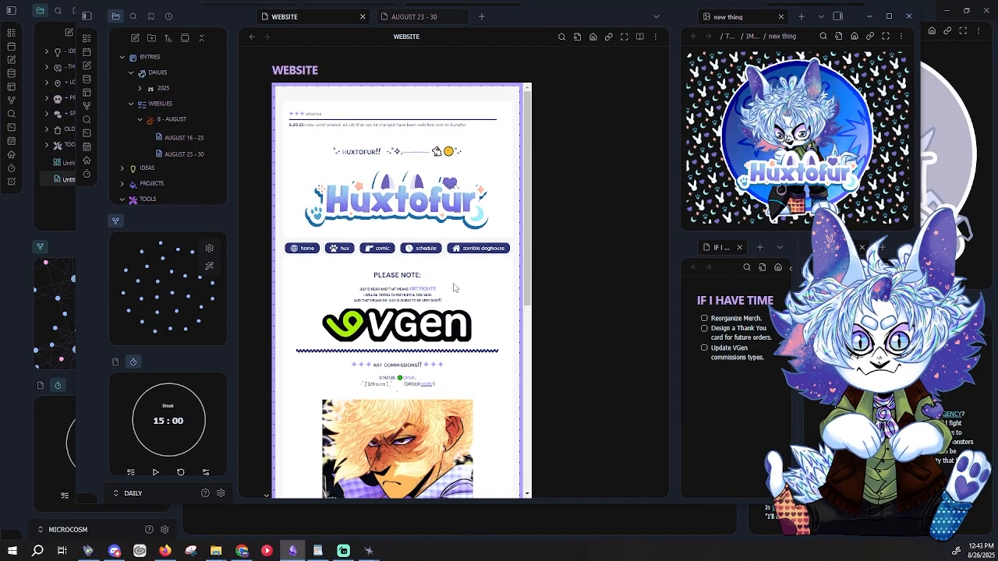
{"action": "scroll", "coordinate": [460, 284], "scroll_direction": "down", "scroll_amount": 7}
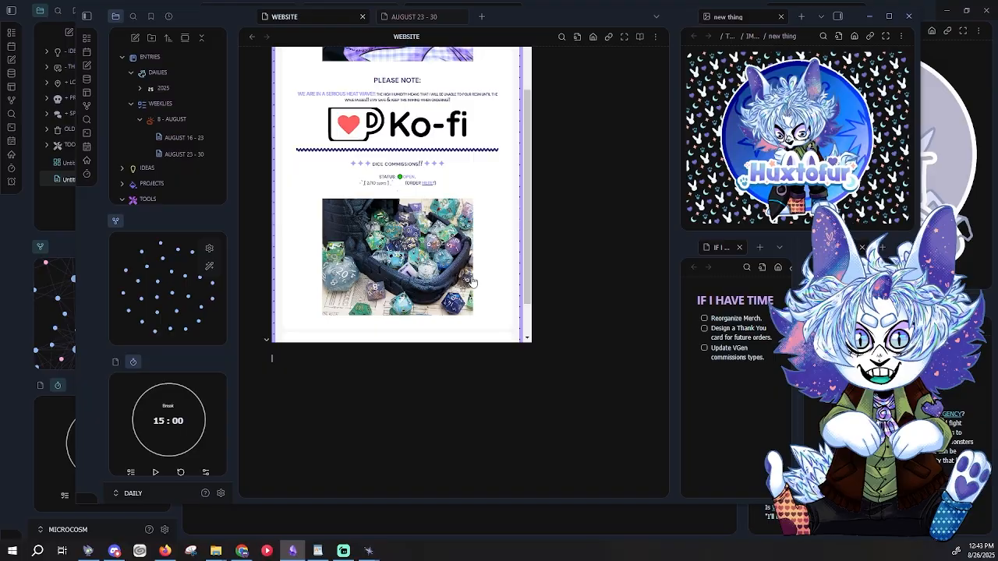
{"action": "scroll", "coordinate": [471, 281], "scroll_direction": "up", "scroll_amount": 5}
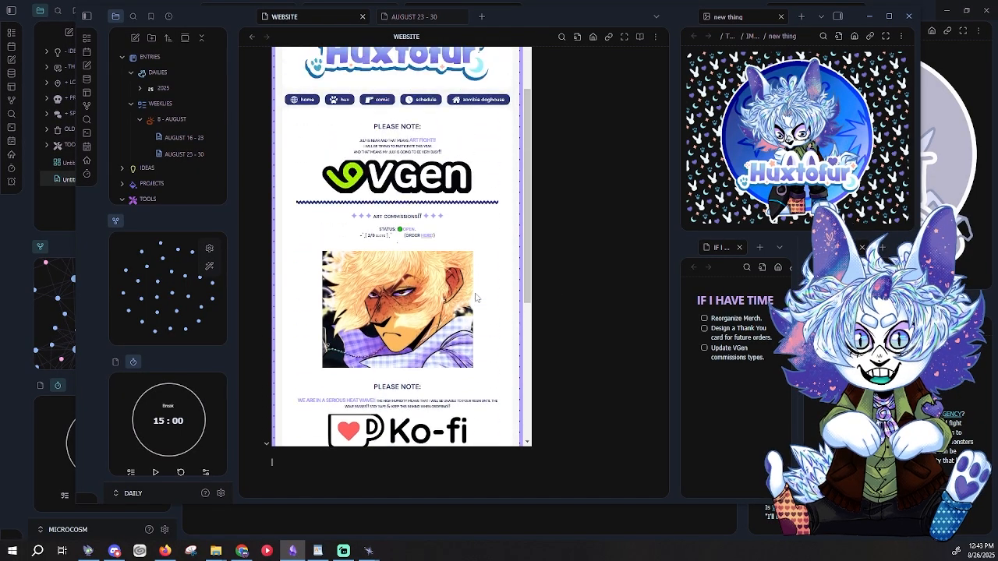
{"action": "scroll", "coordinate": [476, 297], "scroll_direction": "up", "scroll_amount": 3}
{"action": "scroll", "coordinate": [586, 305], "scroll_direction": "up", "scroll_amount": 2}
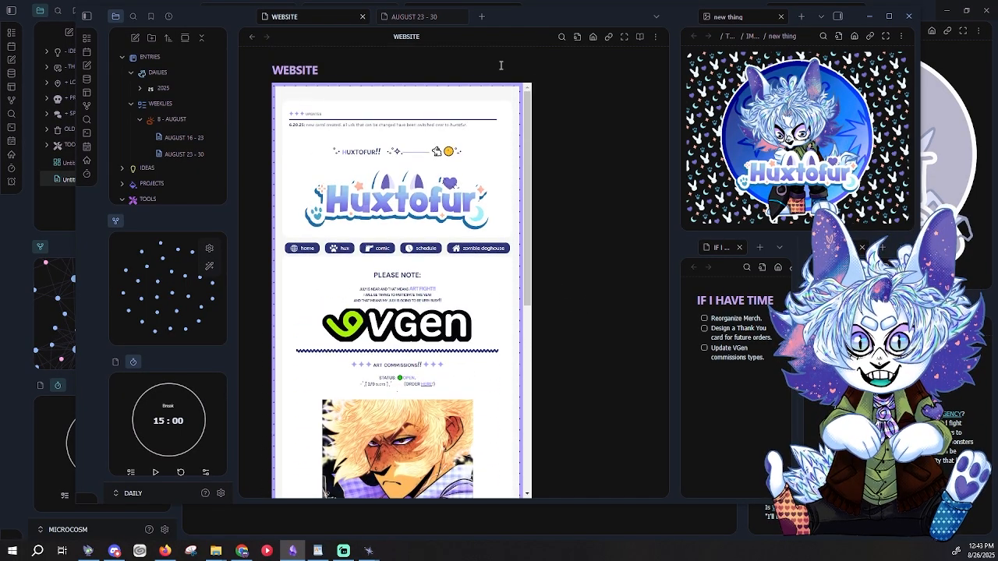
Step: Preview the WEBSITE note's embedded page in reading view and return the note to editing view
{"action": "left_click", "coordinate": [640, 37]}
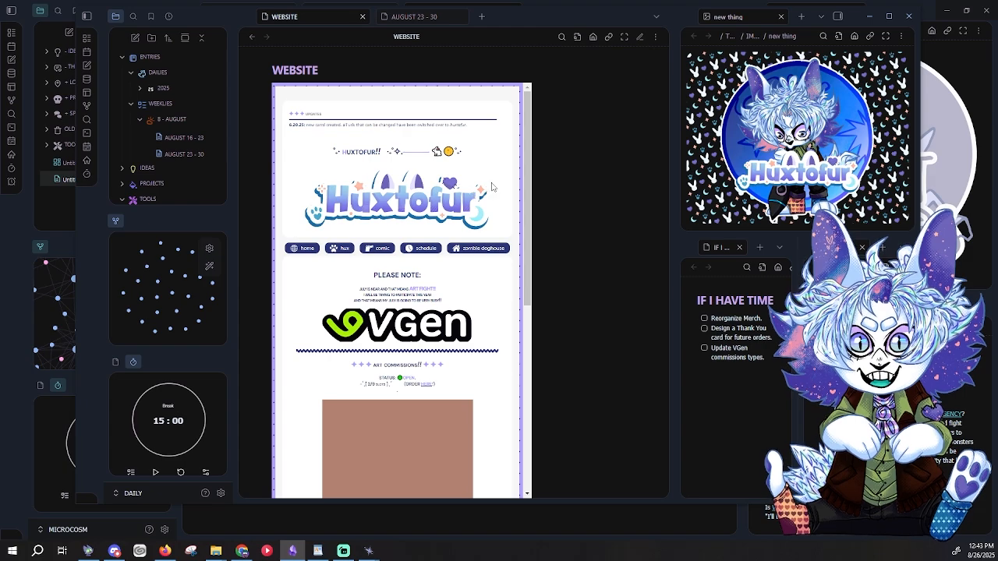
{"action": "scroll", "coordinate": [429, 283], "scroll_direction": "down", "scroll_amount": 4}
{"action": "scroll", "coordinate": [430, 282], "scroll_direction": "up", "scroll_amount": 4}
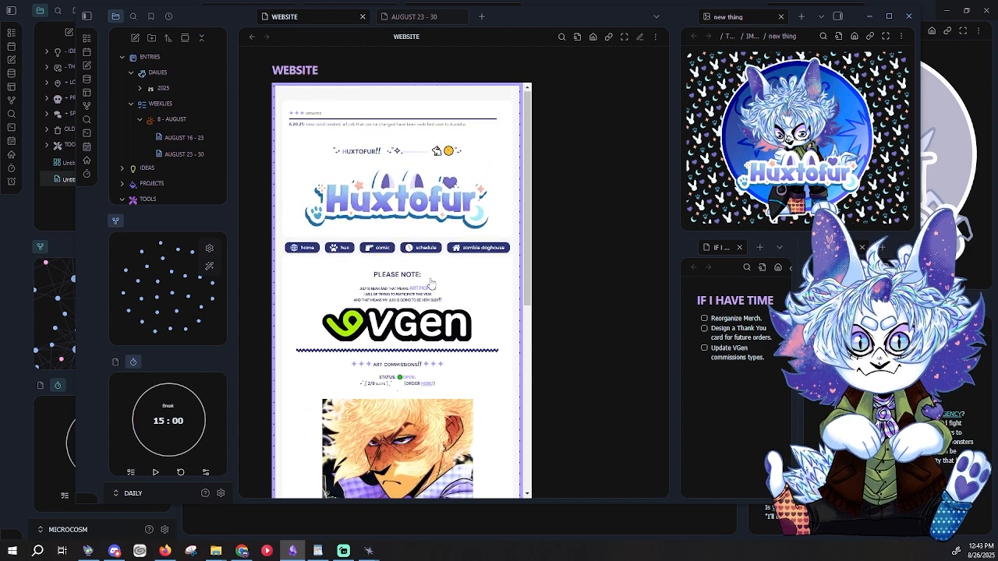
{"action": "left_click", "coordinate": [640, 37]}
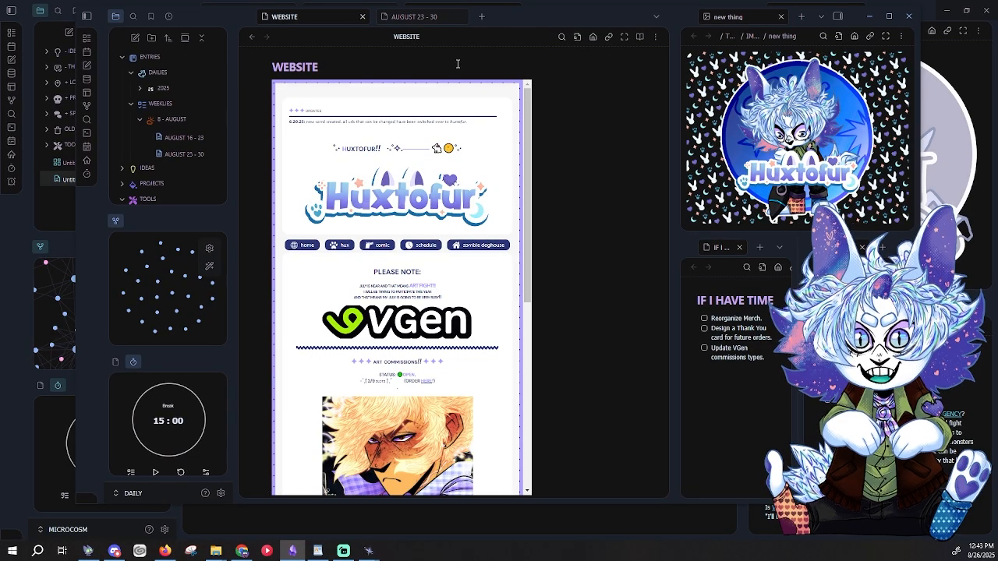
Step: Create a new canvas in a new tab of the DAILY vault
{"action": "left_click", "coordinate": [481, 17]}
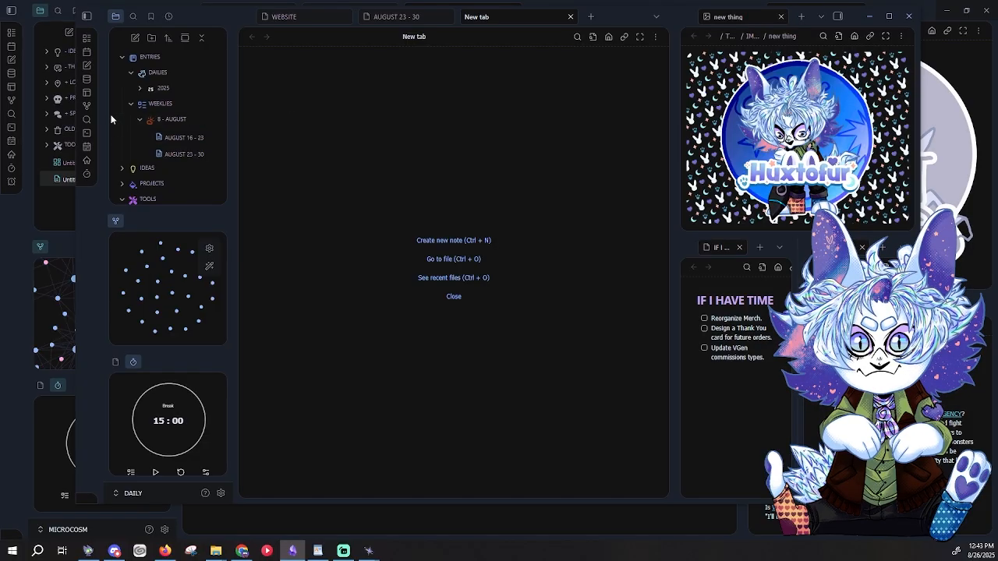
{"action": "left_click", "coordinate": [88, 134]}
{"action": "type", "text": "can"}
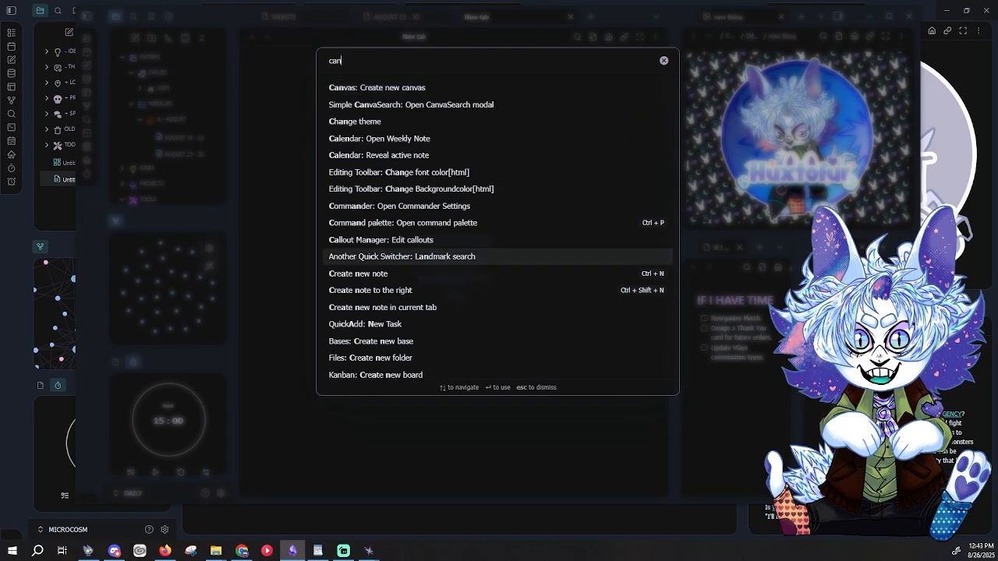
{"action": "left_click", "coordinate": [386, 89]}
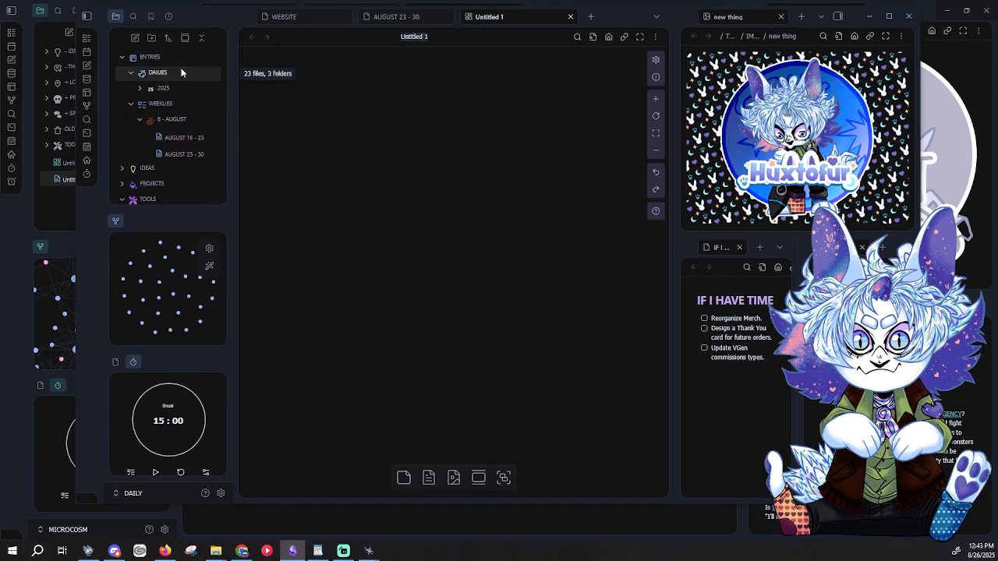
Step: Look through the vault's file list and inspect the actions available for the DAILIES folder
{"action": "scroll", "coordinate": [182, 75], "scroll_direction": "down", "scroll_amount": 2}
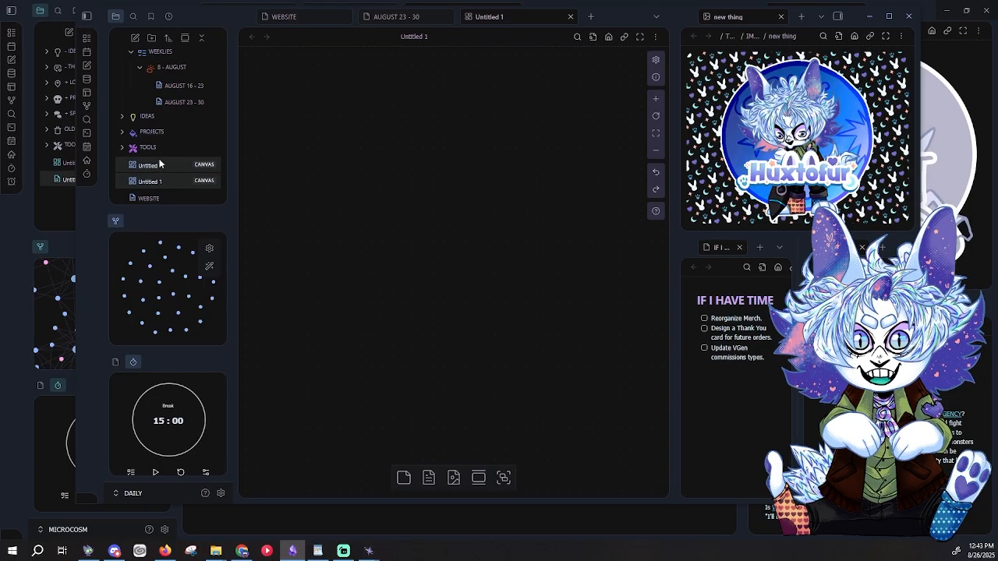
{"action": "left_click", "coordinate": [156, 147]}
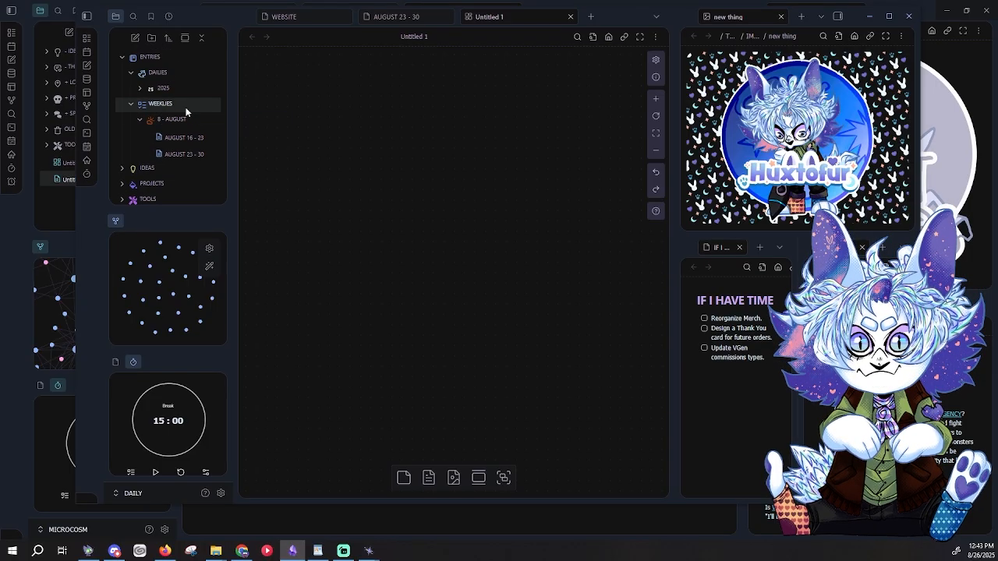
{"action": "right_click", "coordinate": [164, 75]}
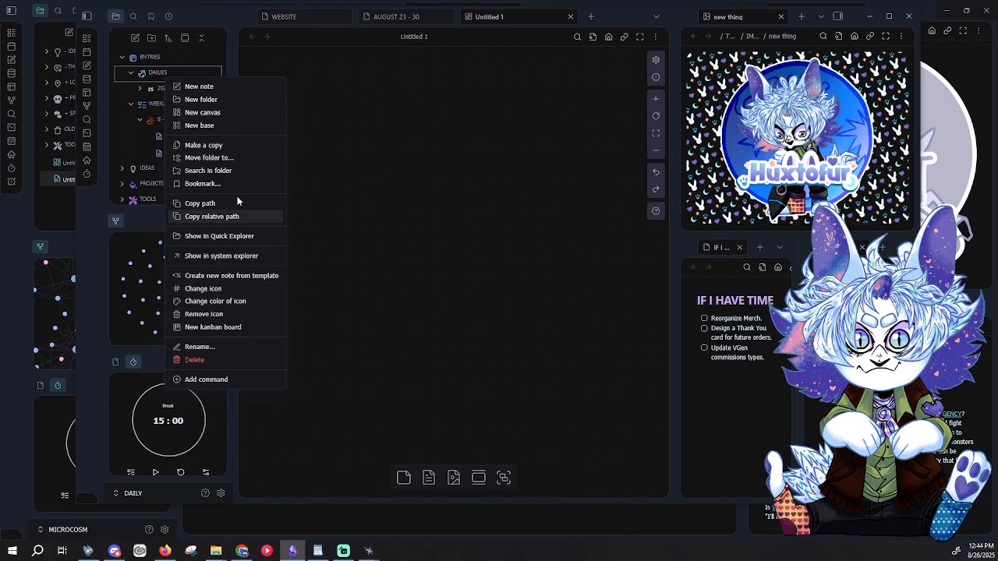
{"action": "left_click", "coordinate": [400, 200]}
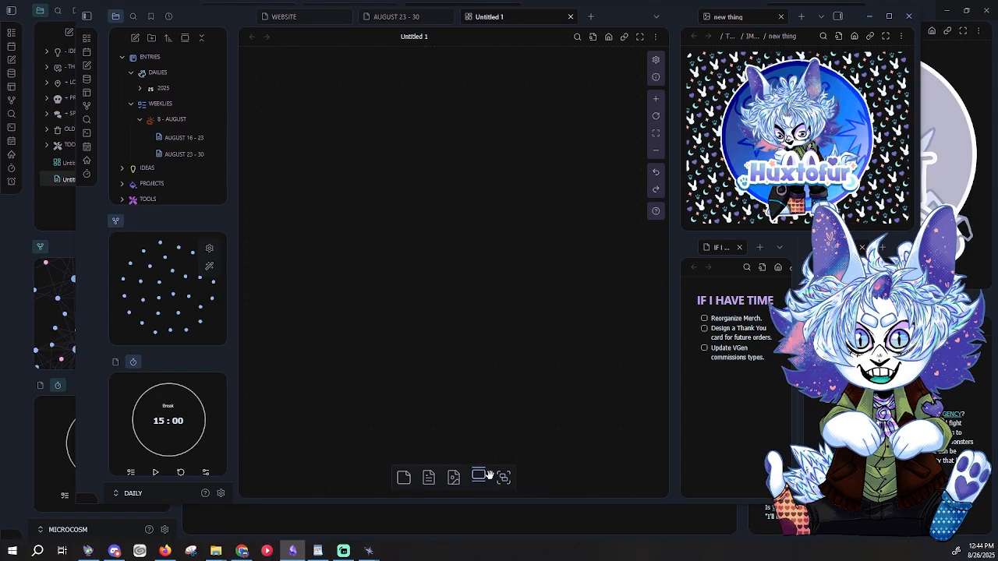
Step: Add the WEBSITE note to the Untitled 1 canvas as a card and move it up and to the left
{"action": "left_click", "coordinate": [412, 479]}
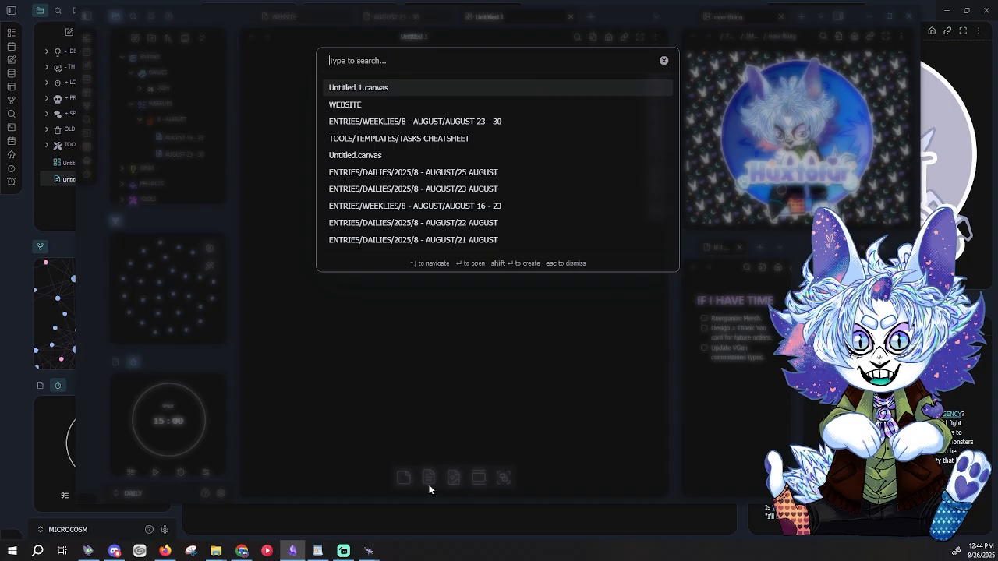
{"action": "left_click", "coordinate": [382, 104]}
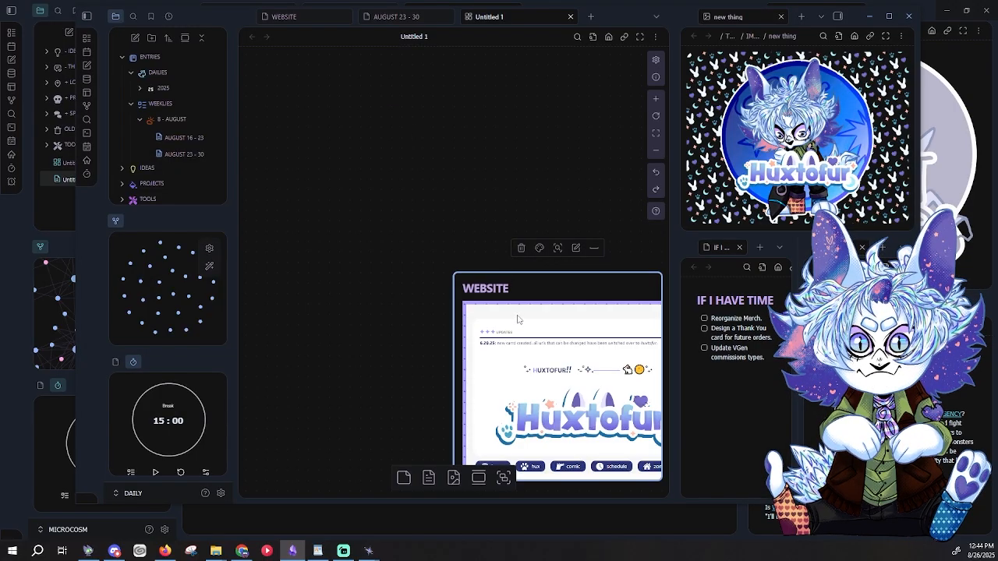
{"action": "left_click_drag", "start_coordinate": [563, 374], "coordinate": [552, 351]}
{"action": "left_click", "coordinate": [386, 248]}
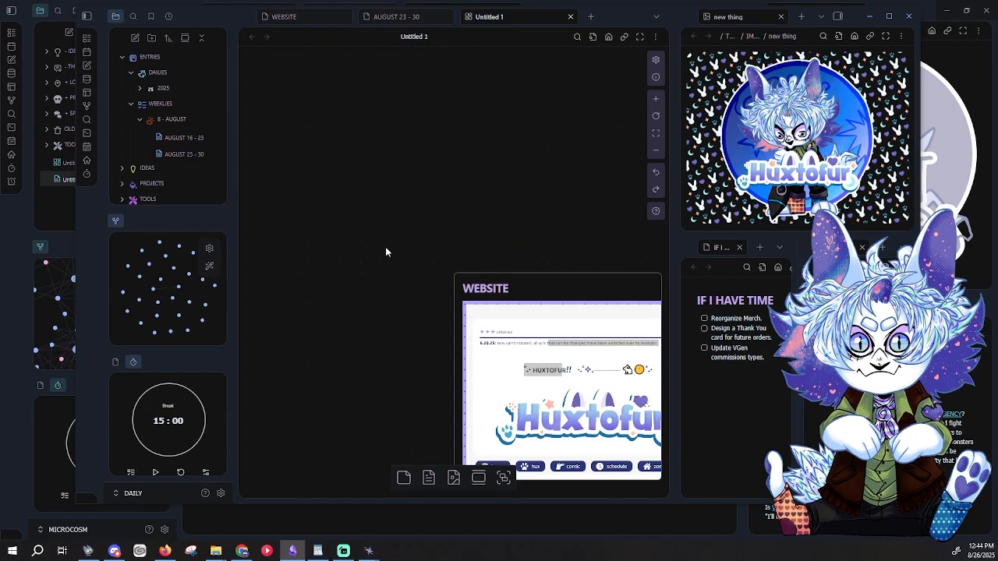
{"action": "left_click_drag", "start_coordinate": [536, 292], "coordinate": [330, 72]}
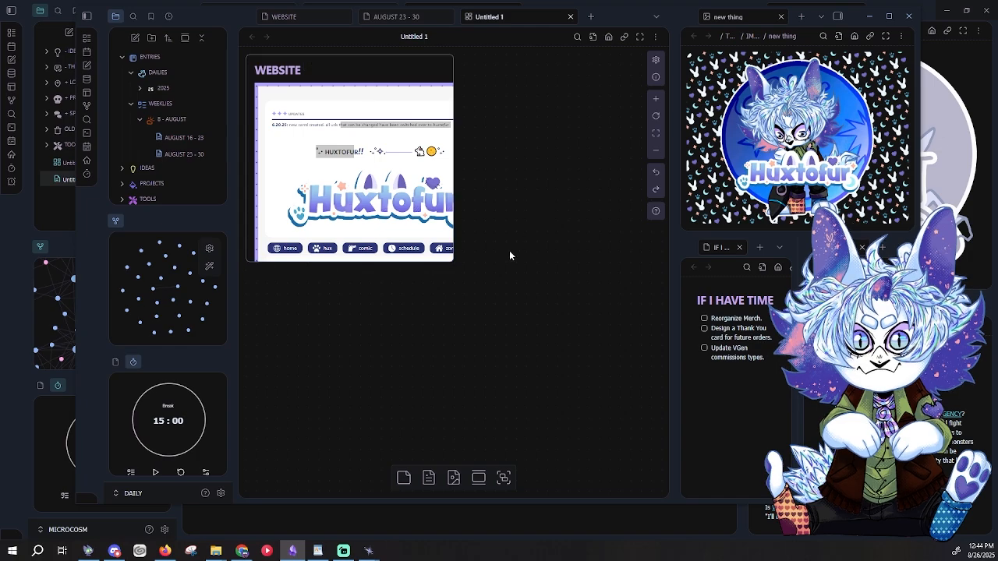
Step: Examine the WEBSITE card on the canvas at different zoom levels and browse its embedded page
{"action": "scroll", "coordinate": [498, 228], "scroll_direction": "down", "scroll_amount": 3}
{"action": "left_click_drag", "start_coordinate": [501, 243], "coordinate": [461, 229]}
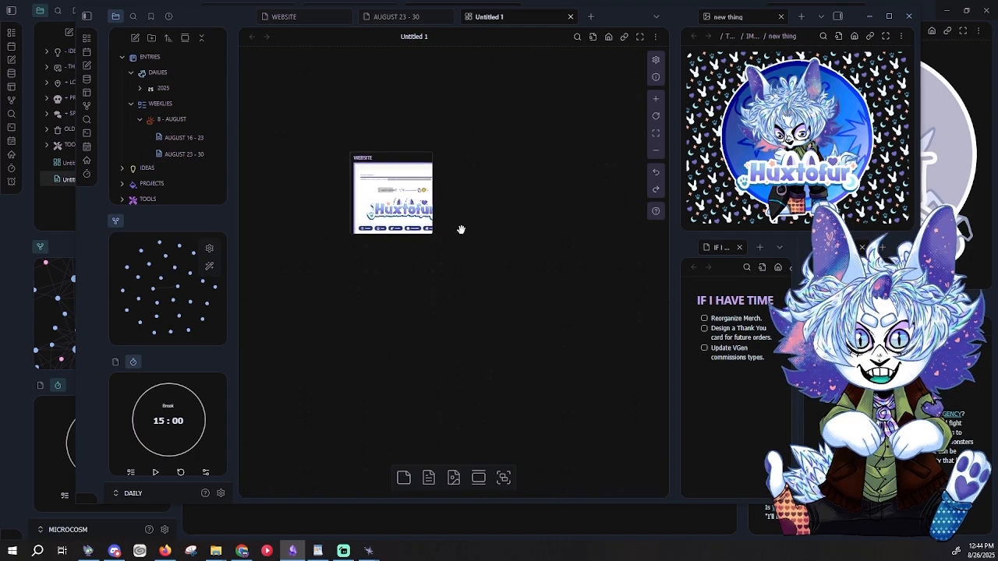
{"action": "scroll", "coordinate": [412, 190], "scroll_direction": "up", "scroll_amount": 3}
{"action": "scroll", "coordinate": [408, 184], "scroll_direction": "down", "scroll_amount": 2}
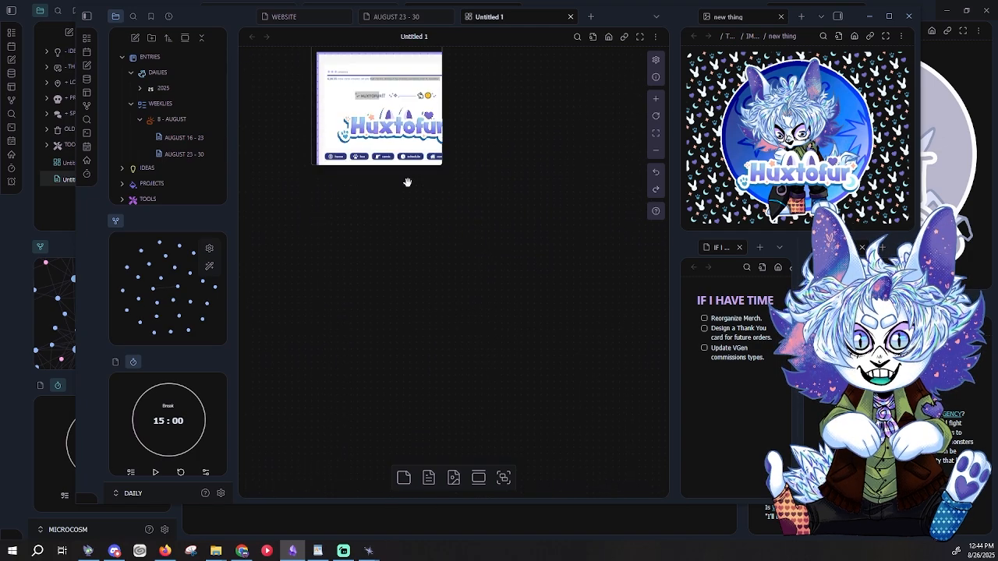
{"action": "scroll", "coordinate": [410, 195], "scroll_direction": "up", "scroll_amount": 1}
{"action": "scroll", "coordinate": [409, 197], "scroll_direction": "up", "scroll_amount": 1}
{"action": "left_click", "coordinate": [393, 174]}
{"action": "scroll", "coordinate": [401, 190], "scroll_direction": "down", "scroll_amount": 5}
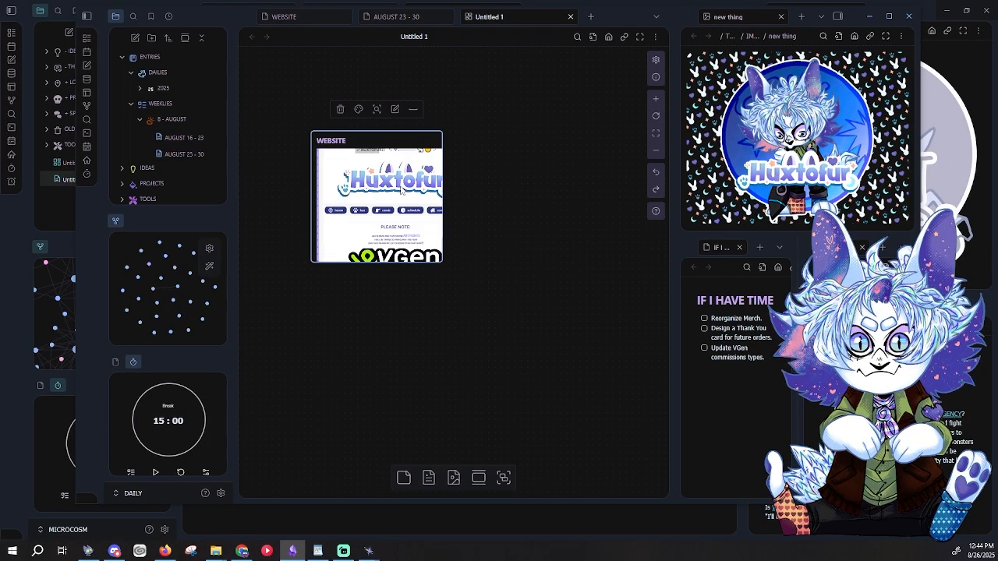
{"action": "scroll", "coordinate": [401, 190], "scroll_direction": "down", "scroll_amount": 5}
{"action": "scroll", "coordinate": [350, 197], "scroll_direction": "up", "scroll_amount": 8}
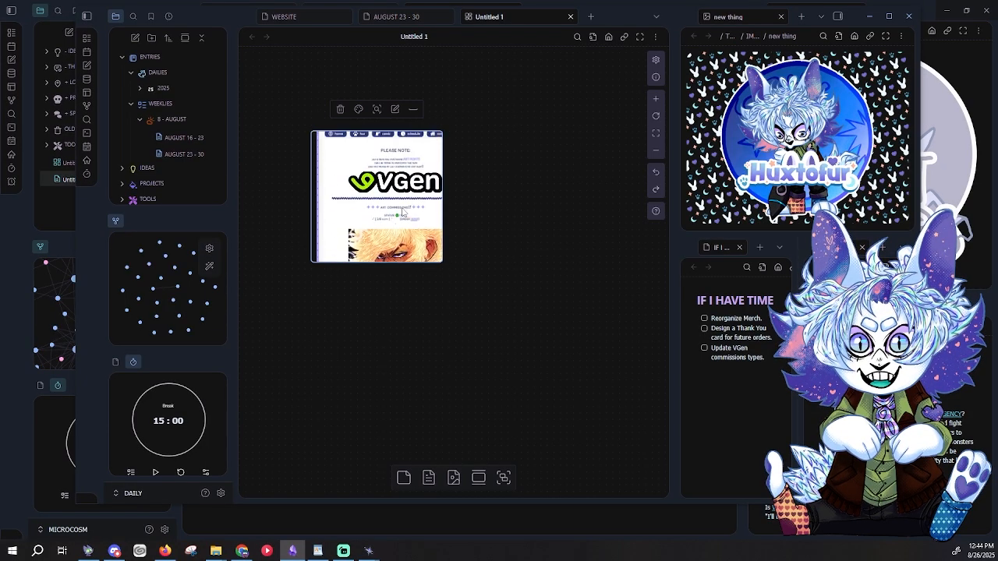
{"action": "scroll", "coordinate": [351, 198], "scroll_direction": "up", "scroll_amount": 1}
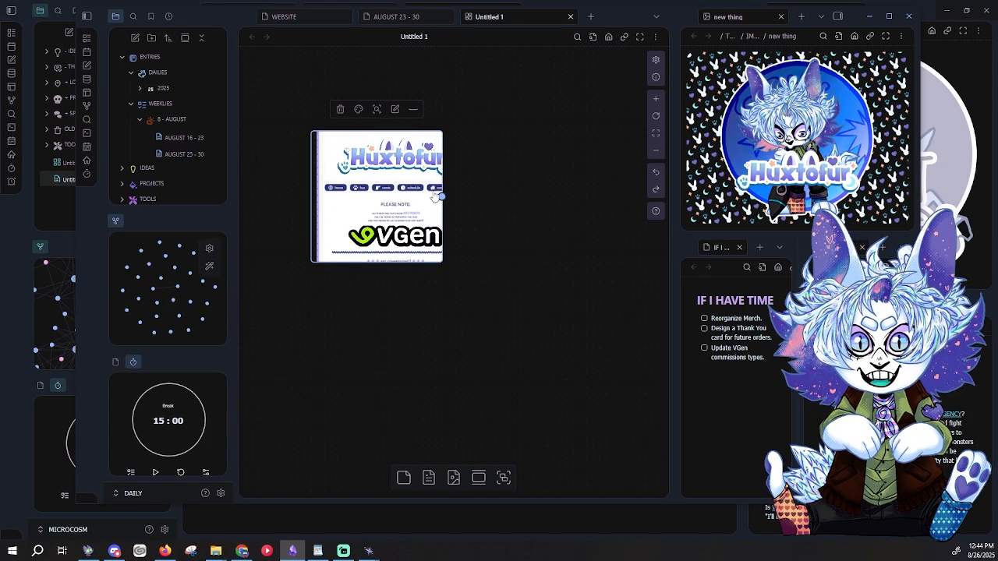
Step: Close the canvas tab and delete the Untitled and Untitled 1 canvases and the WEBSITE note from the DAILY vault
{"action": "left_click", "coordinate": [570, 16]}
{"action": "scroll", "coordinate": [141, 155], "scroll_direction": "down", "scroll_amount": 2}
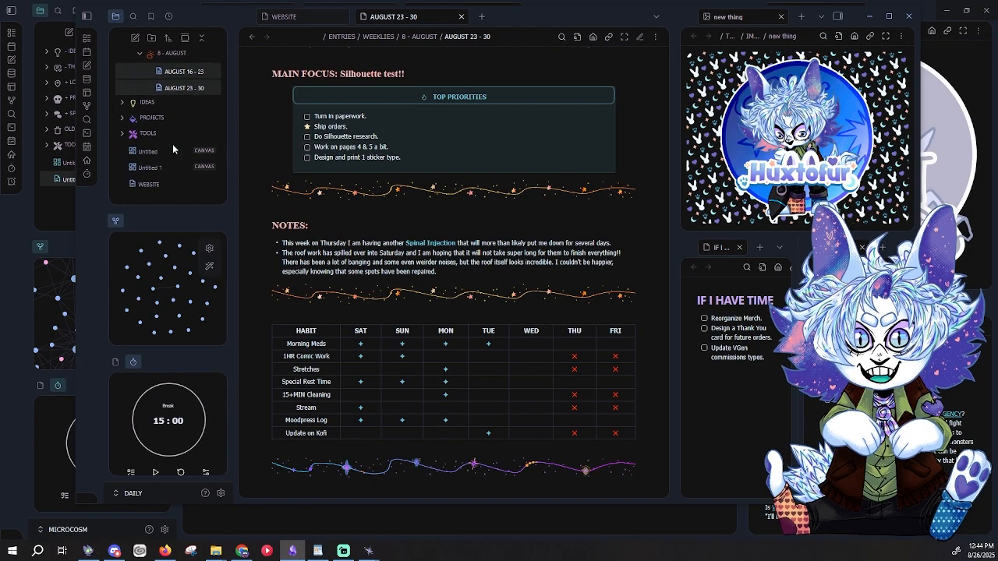
{"action": "right_click", "coordinate": [160, 156]}
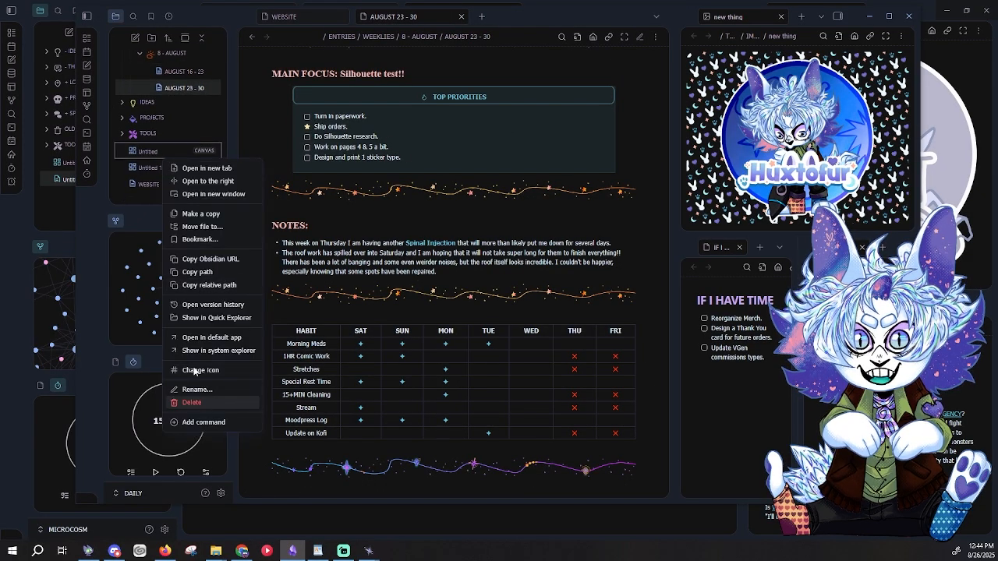
{"action": "scroll", "coordinate": [162, 187], "scroll_direction": "up", "scroll_amount": 1}
{"action": "right_click", "coordinate": [150, 167]}
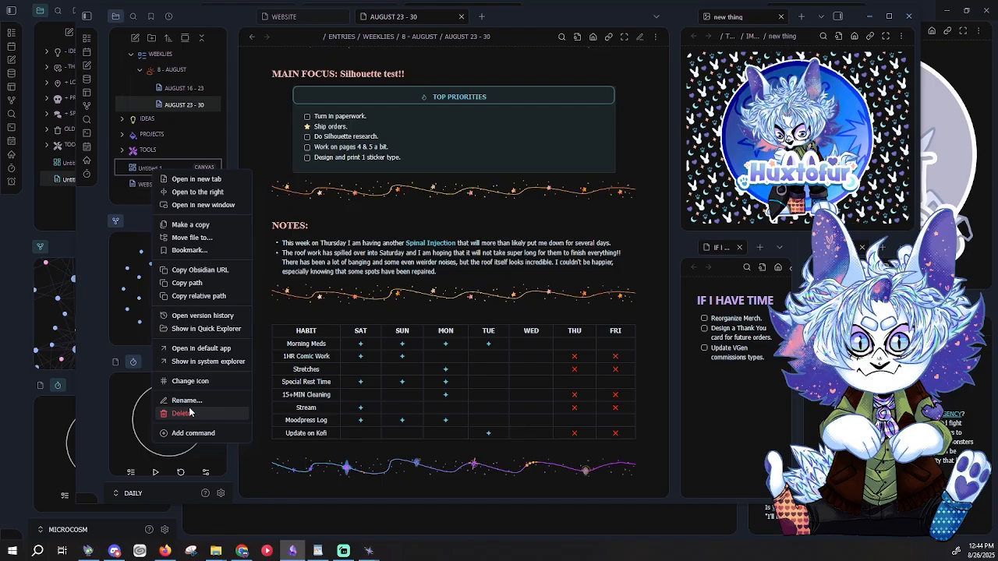
{"action": "scroll", "coordinate": [145, 186], "scroll_direction": "up", "scroll_amount": 1}
{"action": "right_click", "coordinate": [144, 186]}
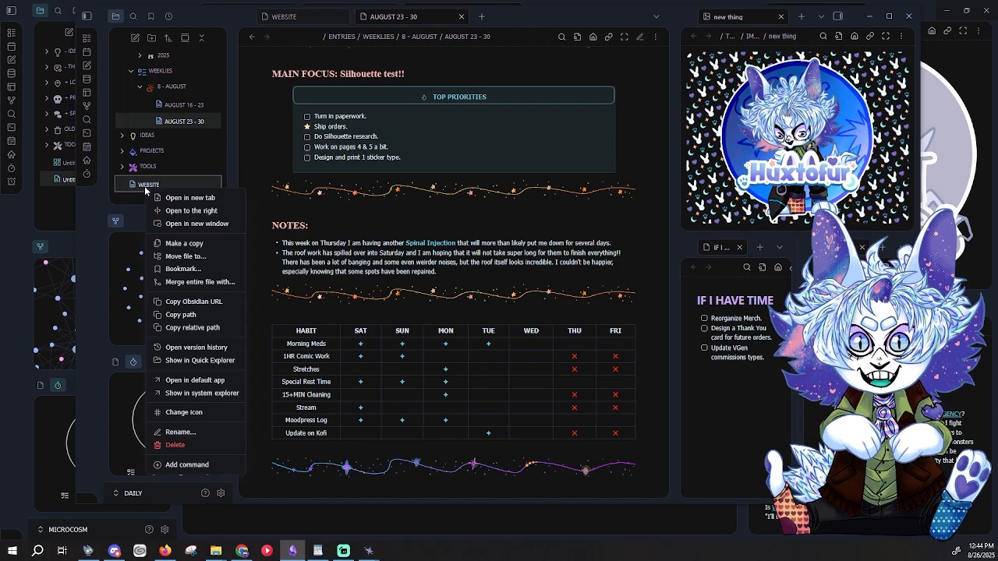
{"action": "left_click", "coordinate": [185, 444]}
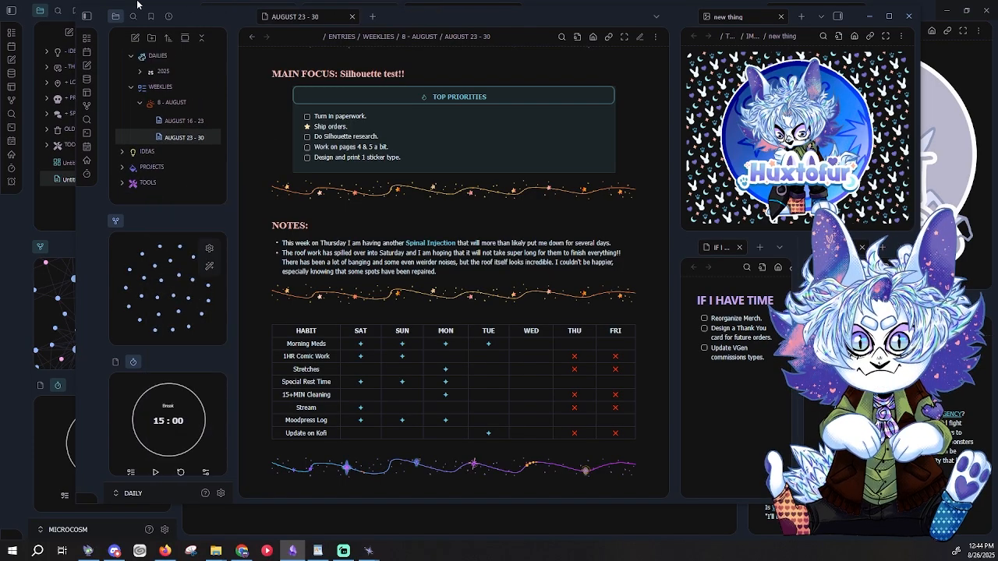
Step: Return to the MICROCOSM vault to close the blank Untitled note's tab and expand the IDEAS & STORYBEATS folder
{"action": "left_click", "coordinate": [868, 16]}
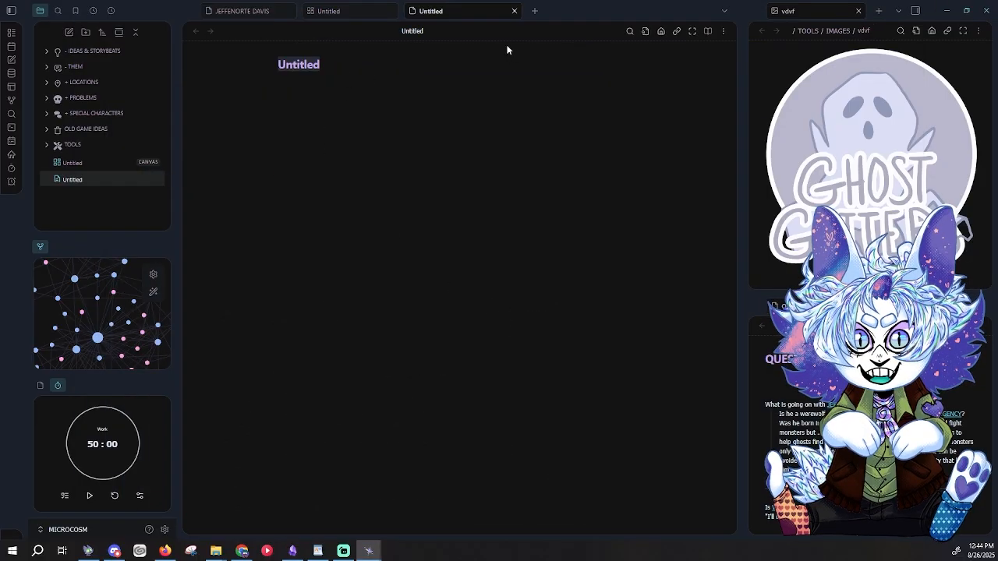
{"action": "left_click", "coordinate": [514, 11]}
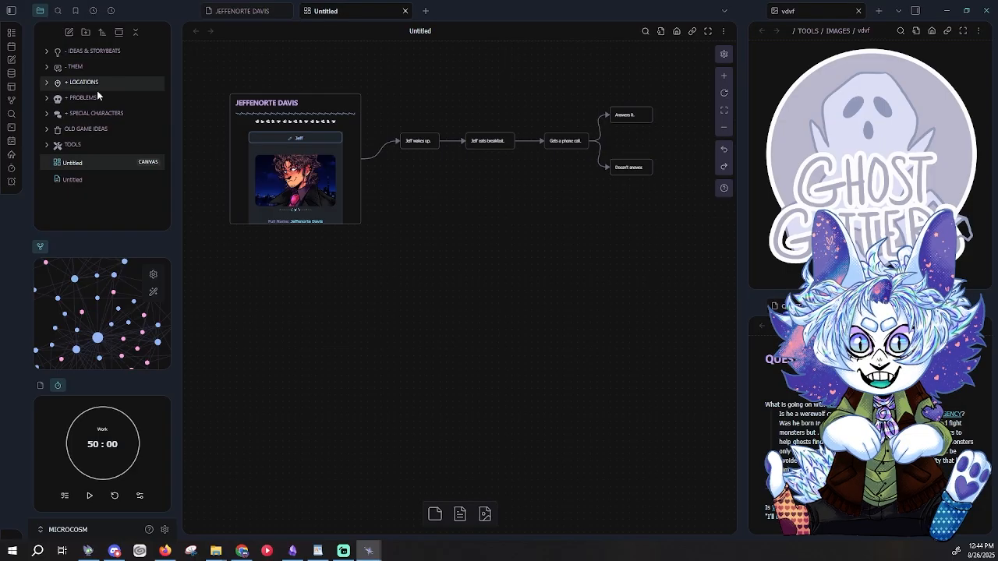
{"action": "left_click", "coordinate": [88, 53]}
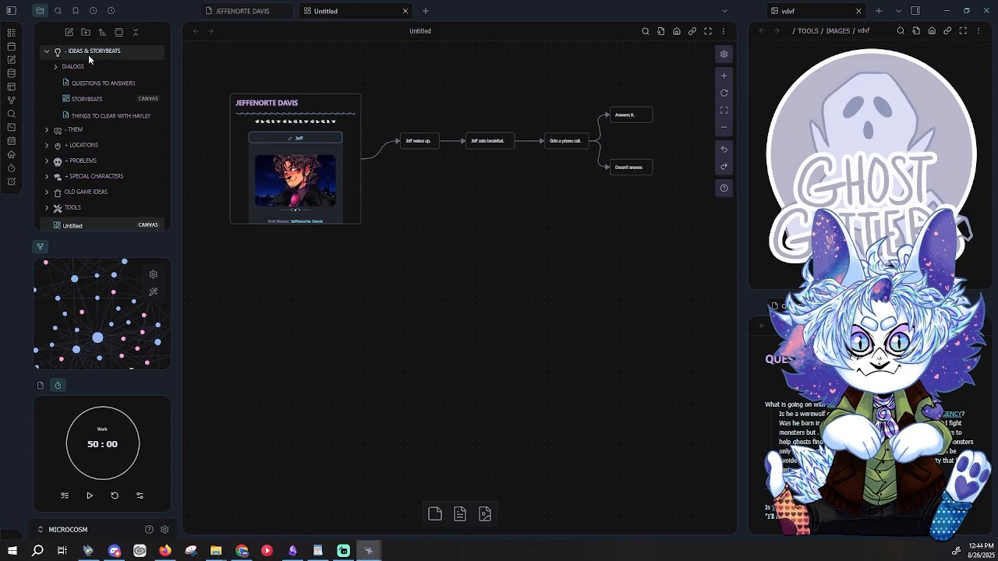
Step: Expand the DIALOGS and UNLOCKABLE ENDINGS folders and view the WARREN ENDING DIALOG and QUESTIONS TO ANSWER!! notes
{"action": "left_click", "coordinate": [87, 65]}
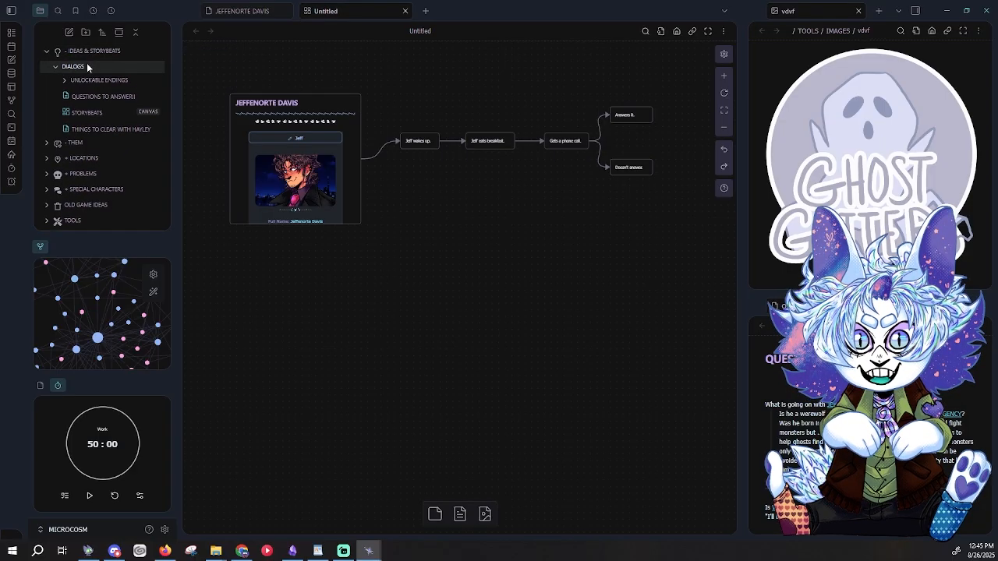
{"action": "left_click", "coordinate": [89, 81]}
{"action": "left_click", "coordinate": [95, 95]}
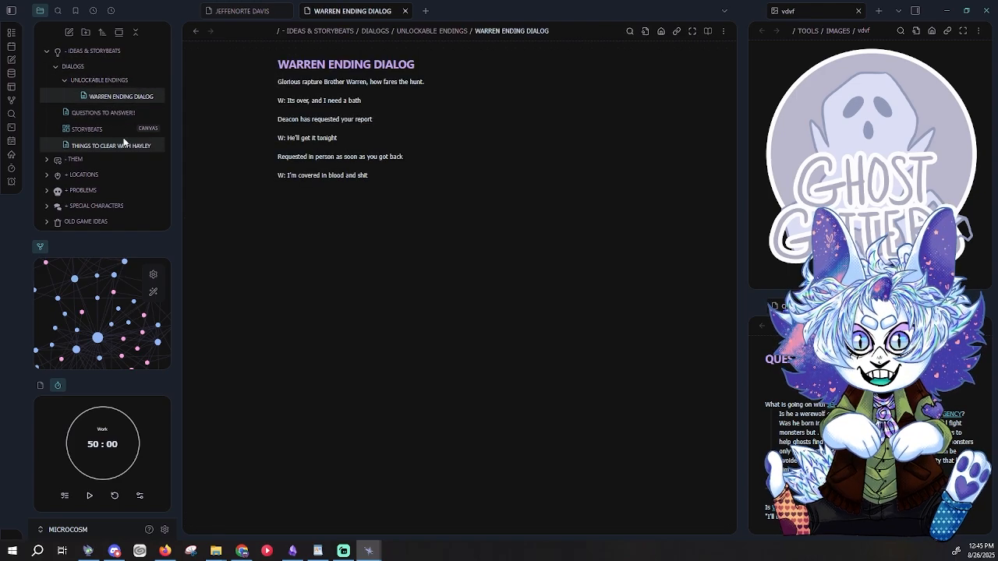
{"action": "left_click", "coordinate": [113, 112]}
{"action": "left_click", "coordinate": [486, 362]}
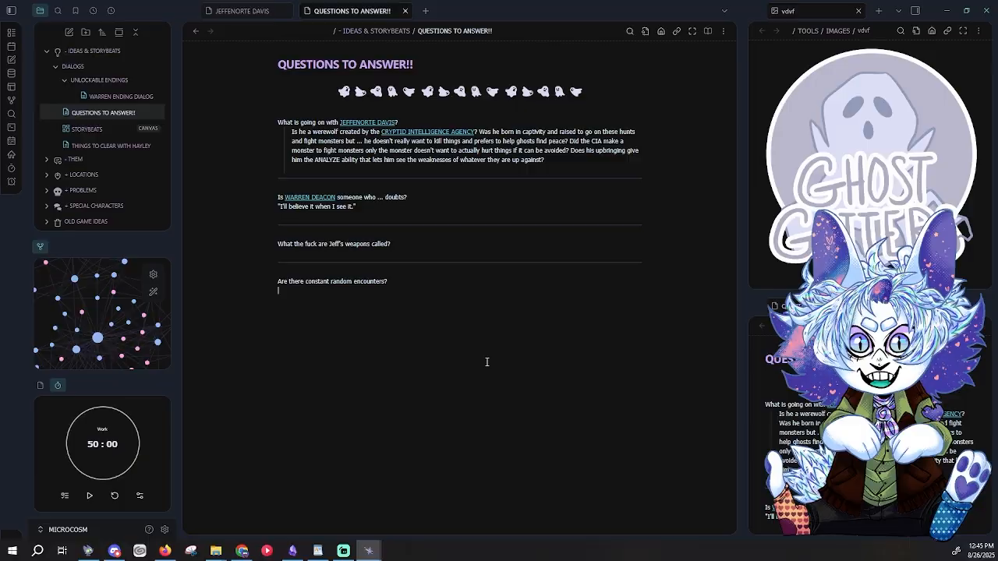
Step: Open the STORYBEATS canvas and examine the beginning of its flowchart, from OPENING CINEMATIC to the CHARACTER SELECT branches
{"action": "left_click", "coordinate": [95, 129]}
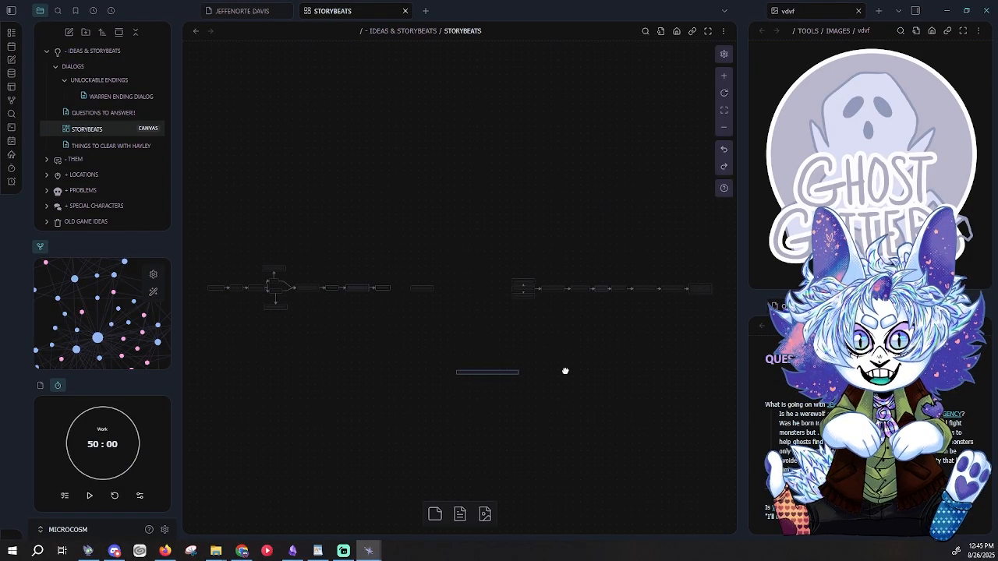
{"action": "left_click_drag", "start_coordinate": [478, 339], "coordinate": [630, 349]}
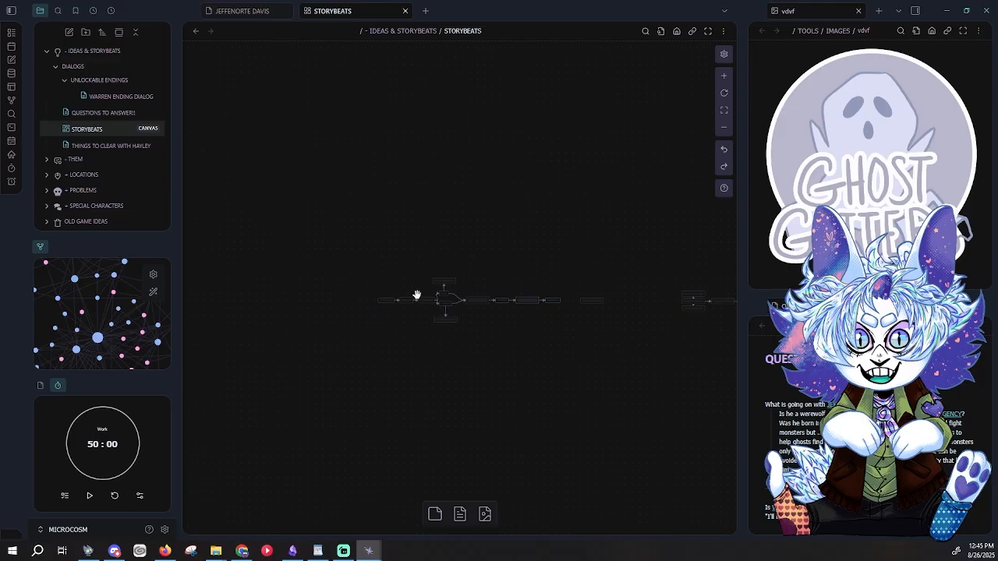
{"action": "scroll", "coordinate": [414, 291], "scroll_direction": "up", "scroll_amount": 8}
{"action": "left_click_drag", "start_coordinate": [394, 299], "coordinate": [338, 291]}
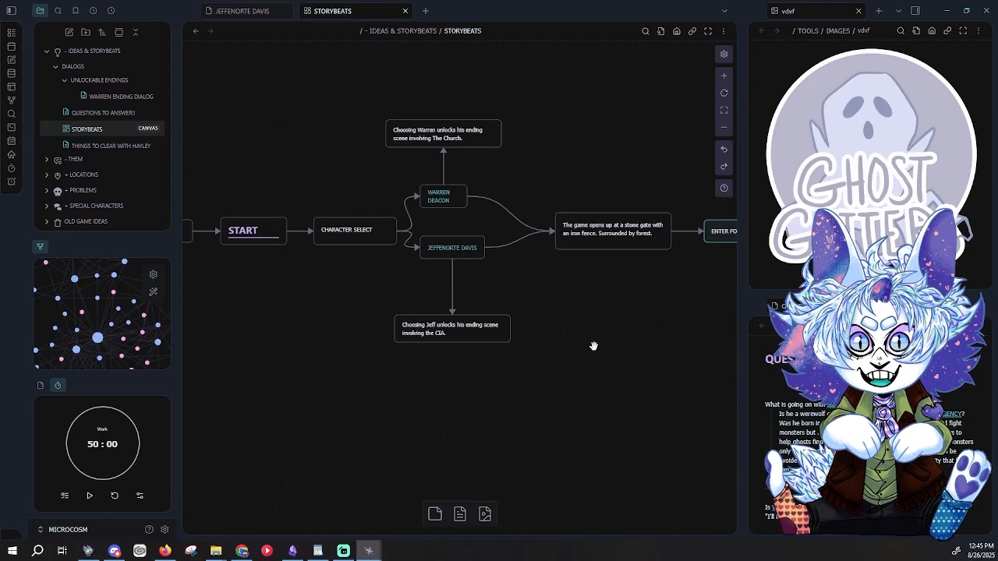
{"action": "left_click_drag", "start_coordinate": [593, 345], "coordinate": [657, 367]}
{"action": "left_click_drag", "start_coordinate": [596, 336], "coordinate": [634, 340]}
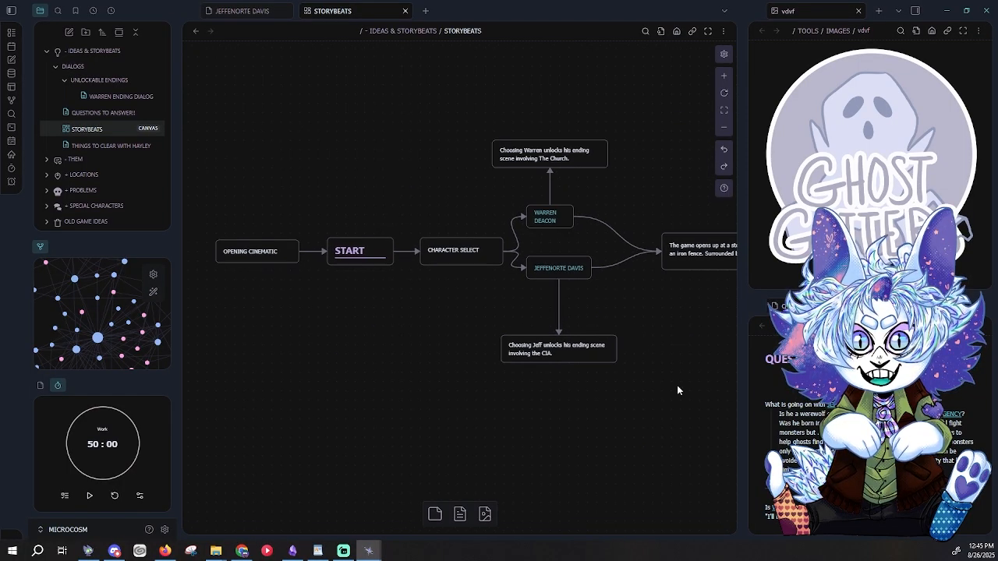
Step: Follow the STORYBEATS flowchart from the character branches through ENTER FOREST and TUTORIAL BATTLE to ENTER MANSION
{"action": "left_click_drag", "start_coordinate": [647, 365], "coordinate": [352, 366]}
{"action": "scroll", "coordinate": [538, 269], "scroll_direction": "up", "scroll_amount": 3}
{"action": "scroll", "coordinate": [444, 363], "scroll_direction": "down", "scroll_amount": 1}
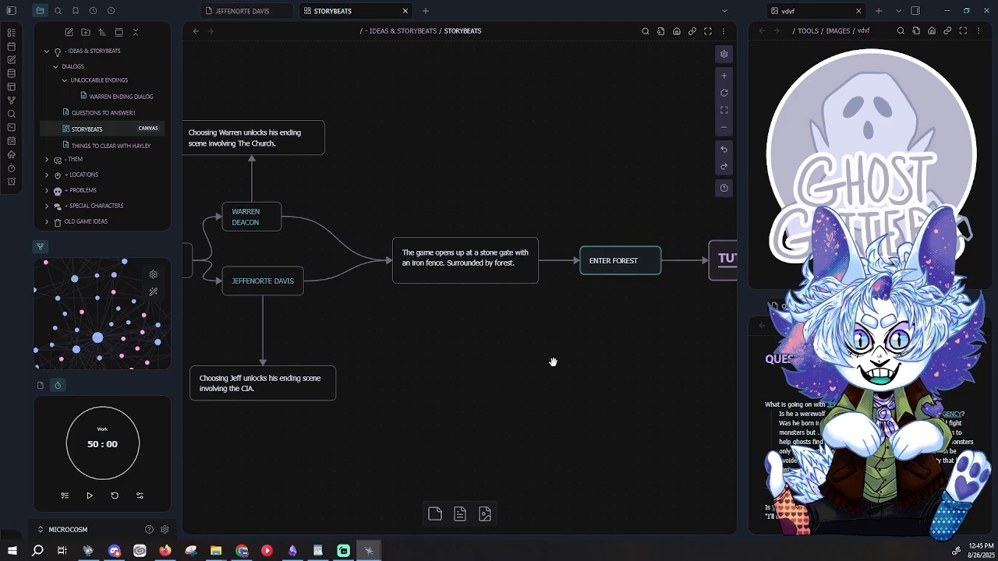
{"action": "left_click_drag", "start_coordinate": [552, 363], "coordinate": [373, 355]}
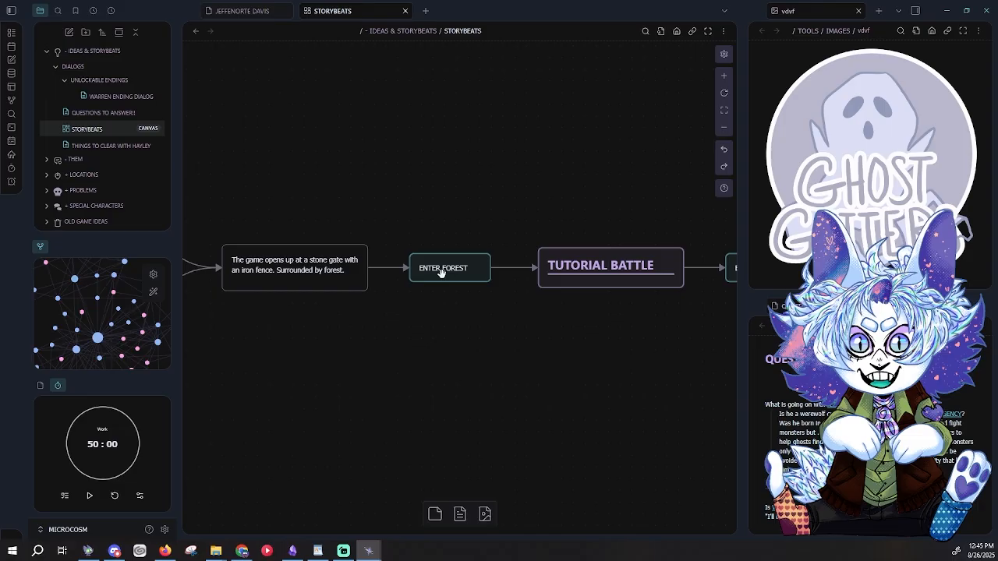
{"action": "scroll", "coordinate": [441, 270], "scroll_direction": "right", "scroll_amount": 5}
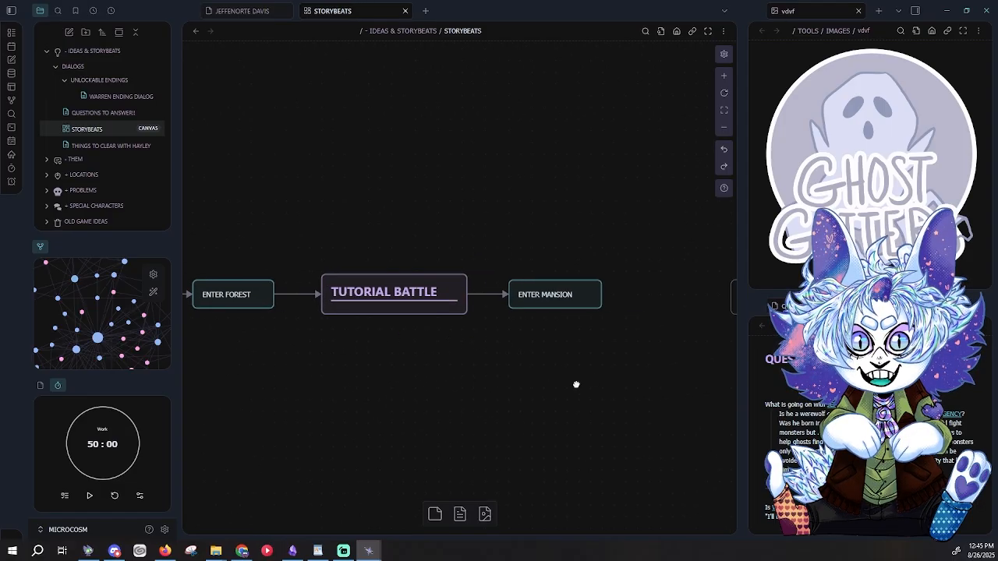
{"action": "scroll", "coordinate": [575, 383], "scroll_direction": "right", "scroll_amount": 5}
{"action": "scroll", "coordinate": [385, 401], "scroll_direction": "left", "scroll_amount": 3}
Step: Examine the overall STORYBEATS layout, including the separate chain of story cards around the BATTLE card
{"action": "scroll", "coordinate": [544, 371], "scroll_direction": "down", "scroll_amount": 10}
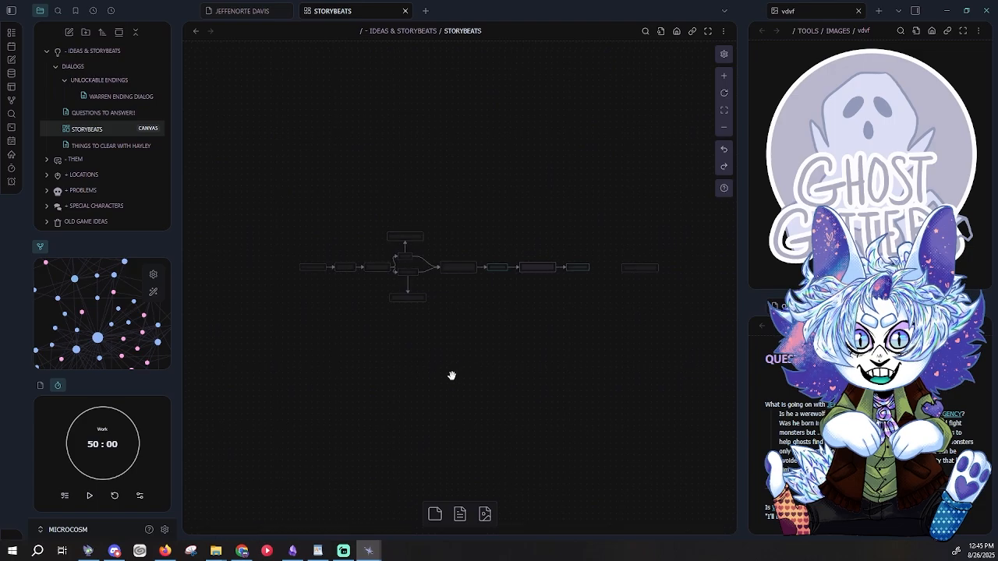
{"action": "scroll", "coordinate": [504, 385], "scroll_direction": "up", "scroll_amount": 8}
{"action": "scroll", "coordinate": [379, 426], "scroll_direction": "left", "scroll_amount": 10}
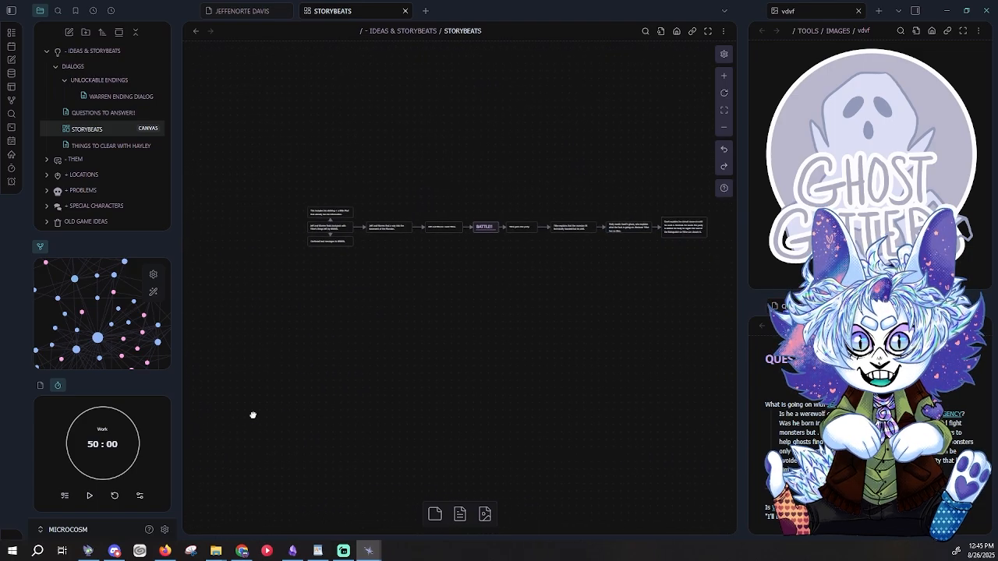
{"action": "scroll", "coordinate": [345, 361], "scroll_direction": "up", "scroll_amount": 1}
{"action": "scroll", "coordinate": [492, 389], "scroll_direction": "down", "scroll_amount": 3}
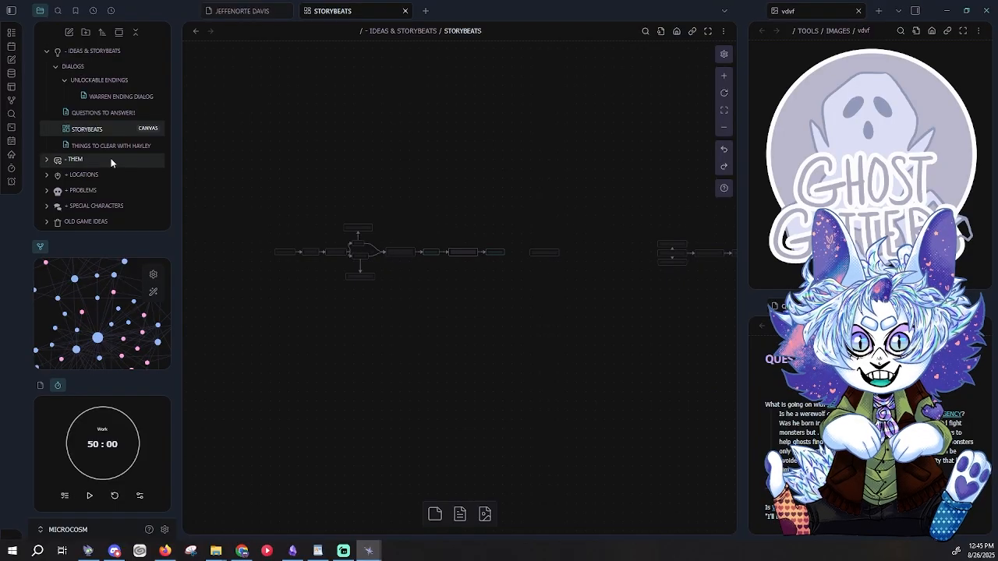
Step: Collapse the DIALOGS folder, view the THINGS TO CLEAR note with its idea and cleared markers, and collapse IDEAS & STORYBEATS
{"action": "left_click", "coordinate": [72, 67]}
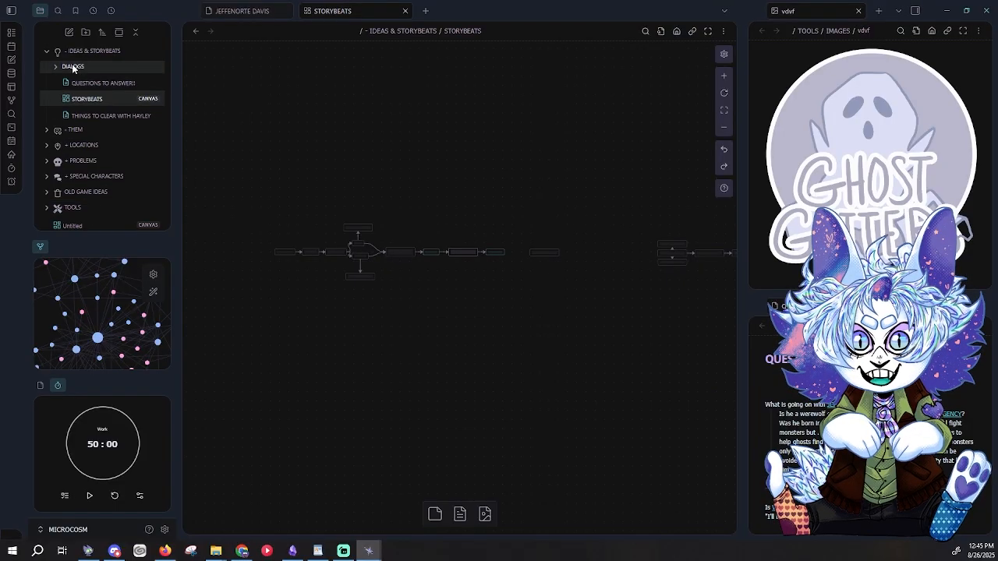
{"action": "left_click", "coordinate": [97, 114]}
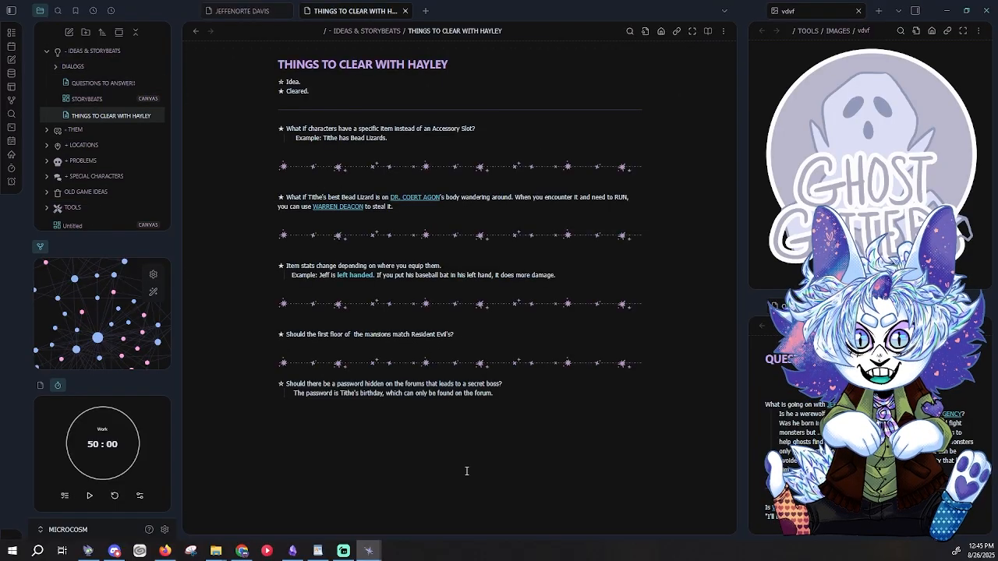
{"action": "left_click", "coordinate": [508, 521]}
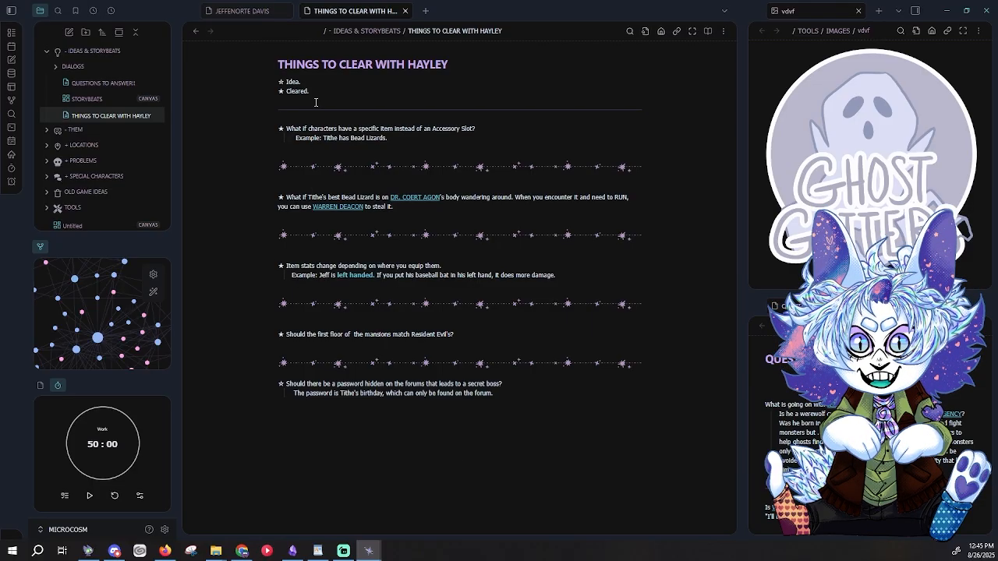
{"action": "left_click", "coordinate": [89, 52]}
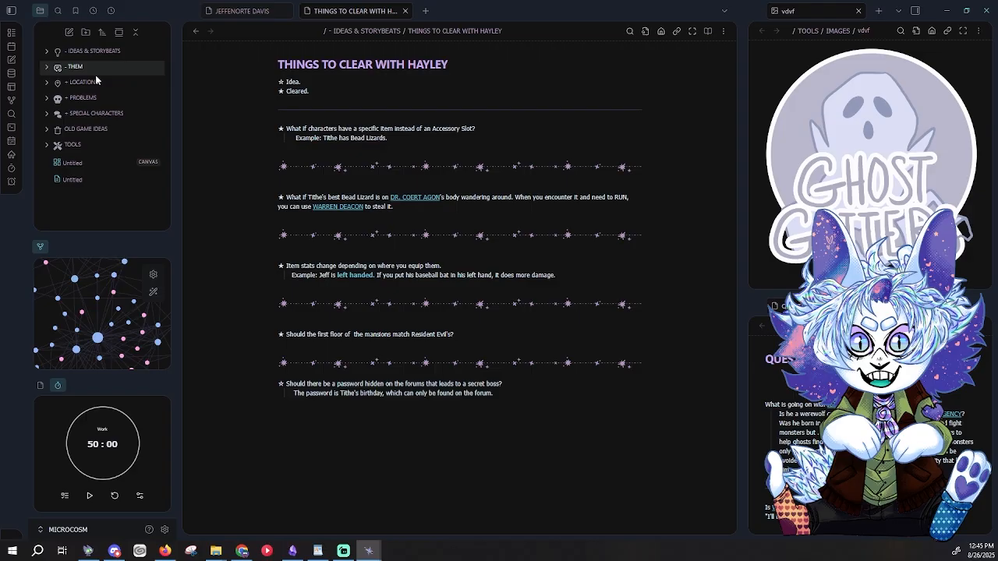
Step: Expand LOCATIONS, view the THE MANSION folder note and the MANSION SITUATION canvas, and collapse both folders
{"action": "left_click", "coordinate": [97, 84]}
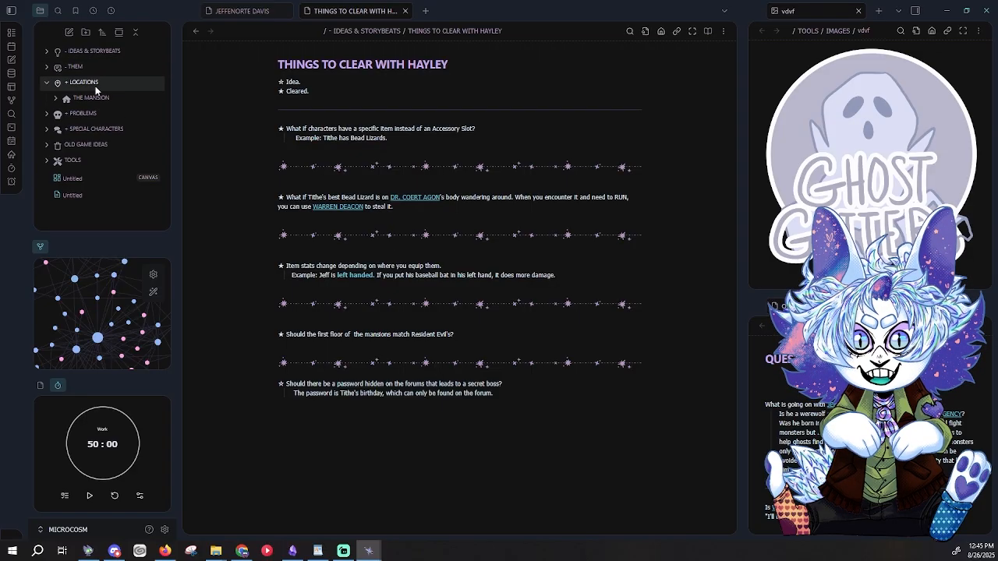
{"action": "left_click", "coordinate": [93, 97]}
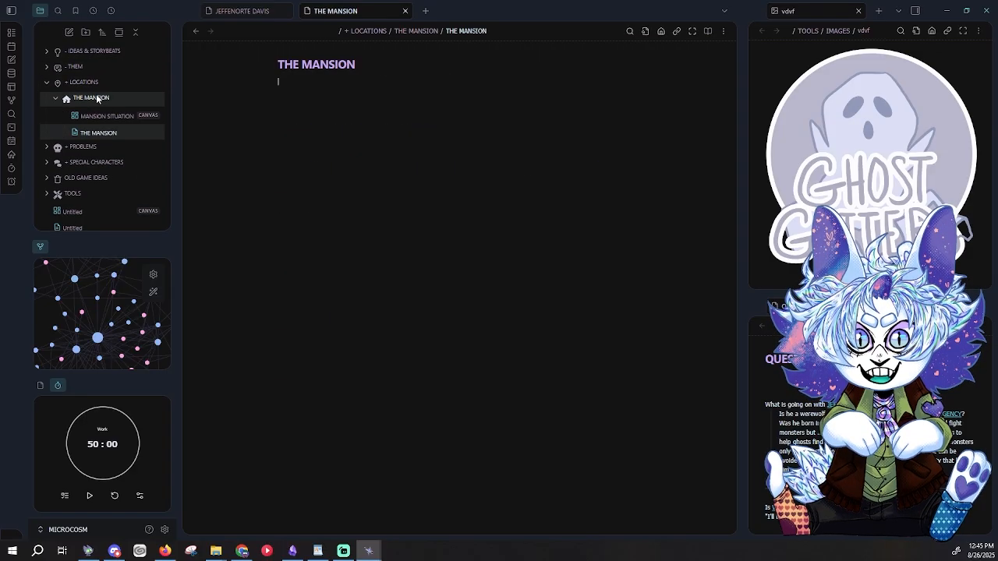
{"action": "left_click", "coordinate": [102, 115]}
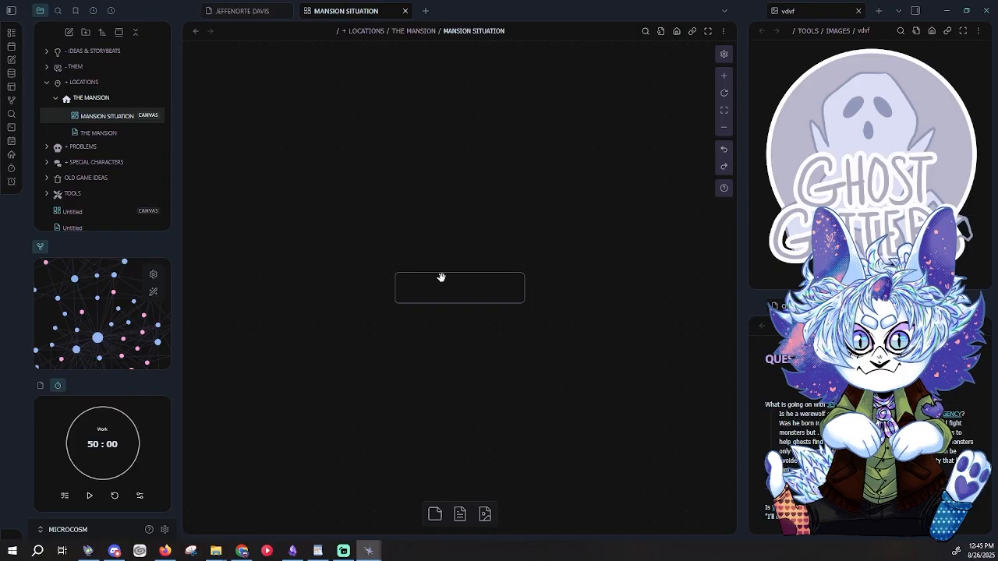
{"action": "left_click", "coordinate": [91, 98]}
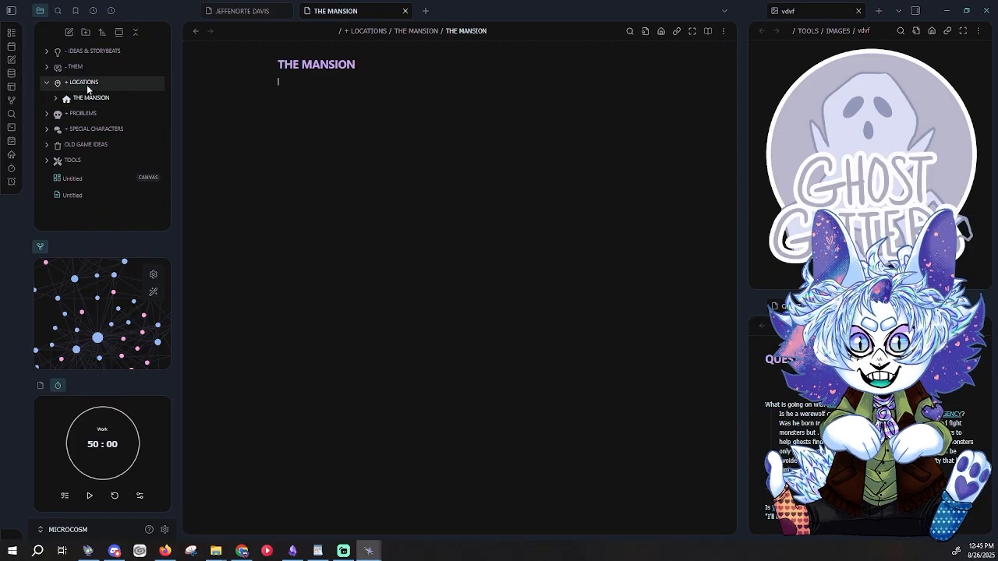
{"action": "left_click", "coordinate": [87, 83]}
Step: Expand SPECIAL CHARACTERS to browse its faction folders, view the CPA HEADQUARTERS folder note, and collapse SPECIAL CHARACTERS
{"action": "left_click", "coordinate": [116, 113]}
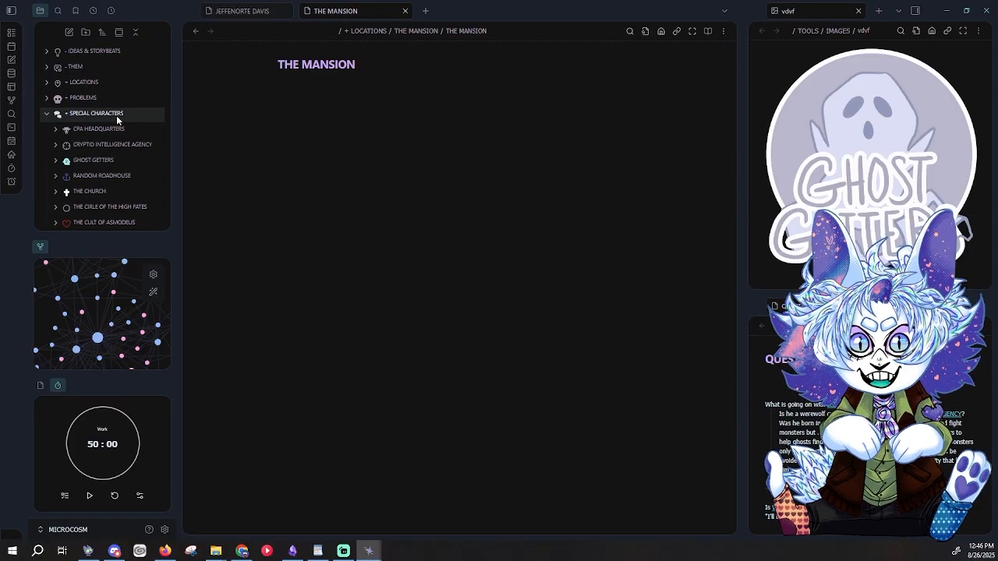
{"action": "scroll", "coordinate": [122, 130], "scroll_direction": "down", "scroll_amount": 2}
{"action": "scroll", "coordinate": [122, 128], "scroll_direction": "up", "scroll_amount": 1}
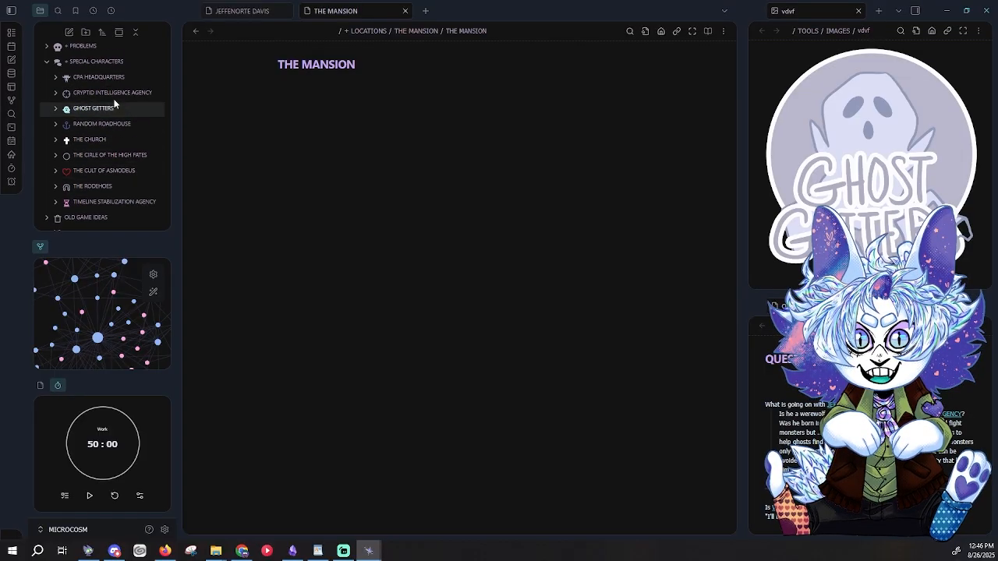
{"action": "left_click", "coordinate": [105, 77]}
{"action": "left_click", "coordinate": [99, 64]}
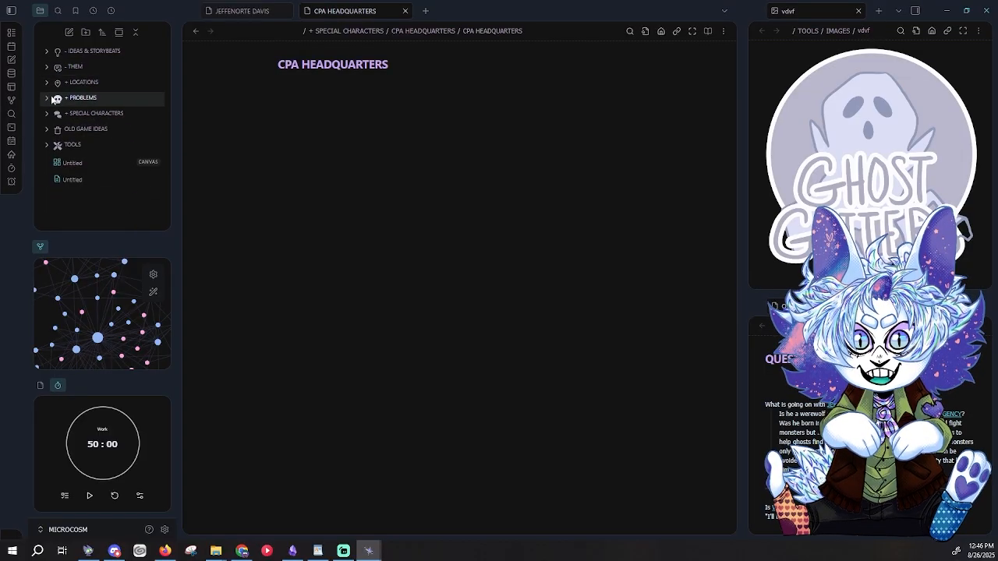
Step: Open the MICROCOSM vault's graph view and examine its note connections both close up and as a whole
{"action": "left_click", "coordinate": [11, 100]}
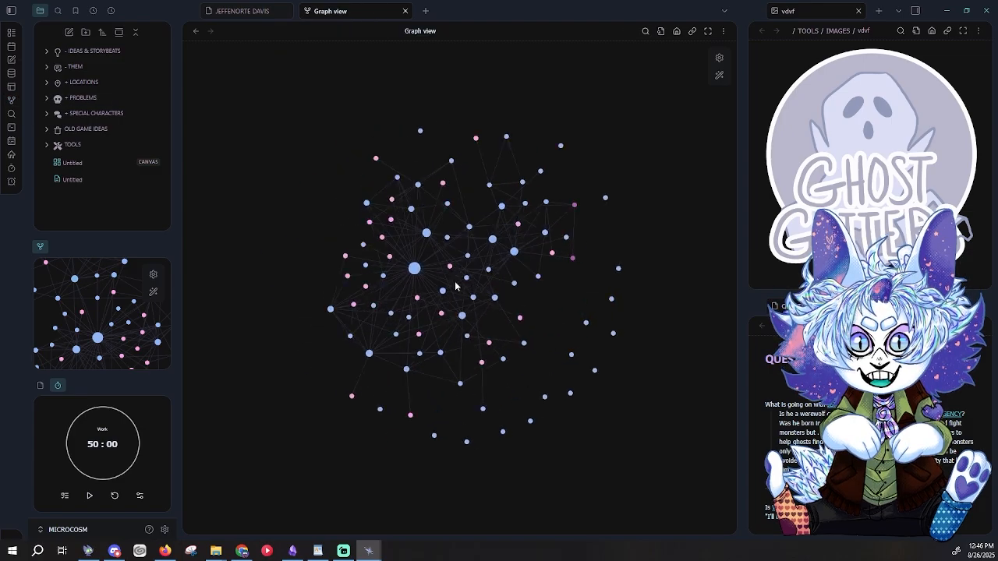
{"action": "scroll", "coordinate": [400, 287], "scroll_direction": "up", "scroll_amount": 5}
{"action": "left_click_drag", "start_coordinate": [390, 273], "coordinate": [406, 386]}
{"action": "scroll", "coordinate": [445, 253], "scroll_direction": "up", "scroll_amount": 1}
{"action": "scroll", "coordinate": [357, 300], "scroll_direction": "down", "scroll_amount": 1}
{"action": "left_click_drag", "start_coordinate": [464, 296], "coordinate": [429, 238]}
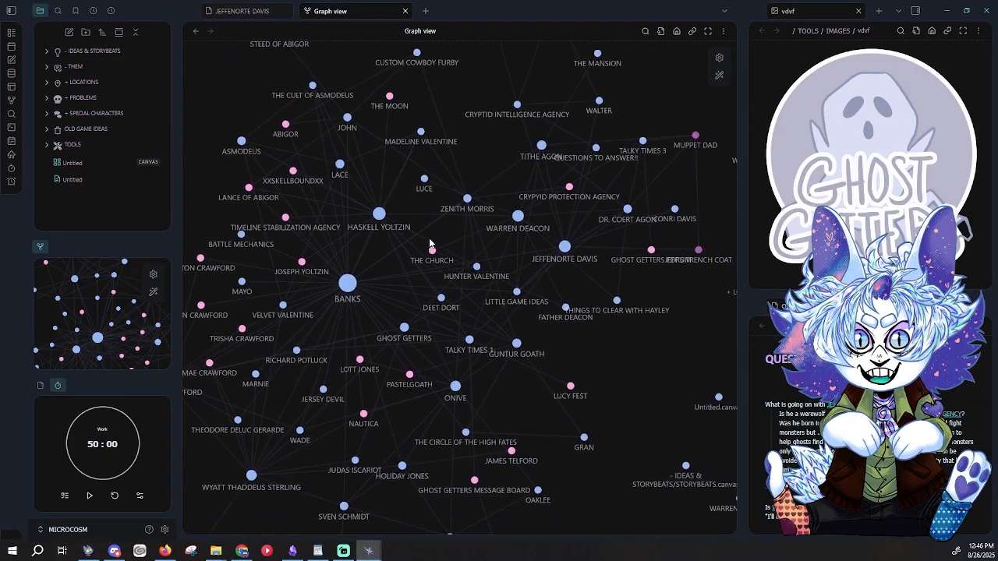
{"action": "scroll", "coordinate": [460, 281], "scroll_direction": "down", "scroll_amount": 10}
{"action": "left_click_drag", "start_coordinate": [534, 338], "coordinate": [499, 316]}
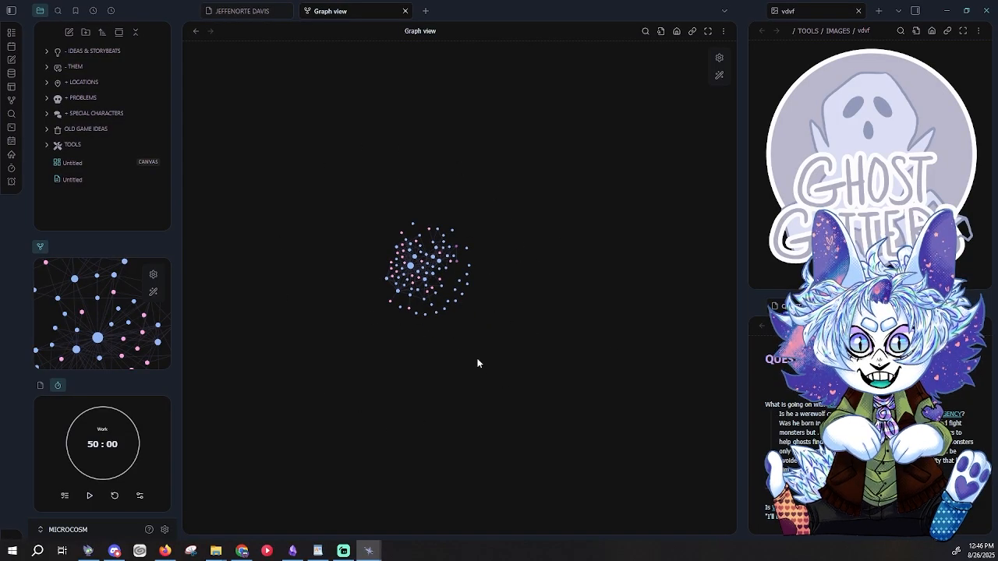
{"action": "scroll", "coordinate": [383, 331], "scroll_direction": "up", "scroll_amount": 6}
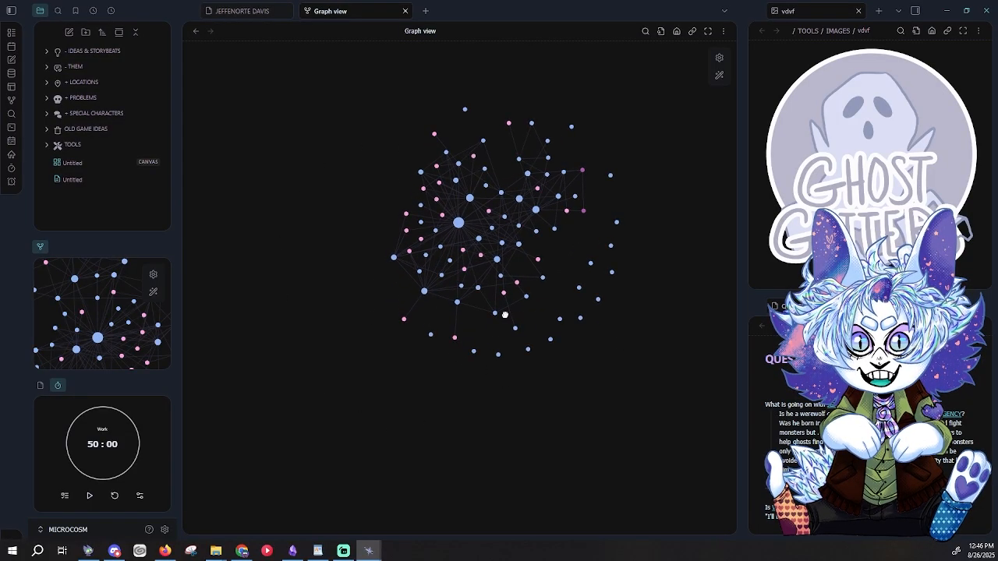
{"action": "left_click_drag", "start_coordinate": [506, 315], "coordinate": [476, 350]}
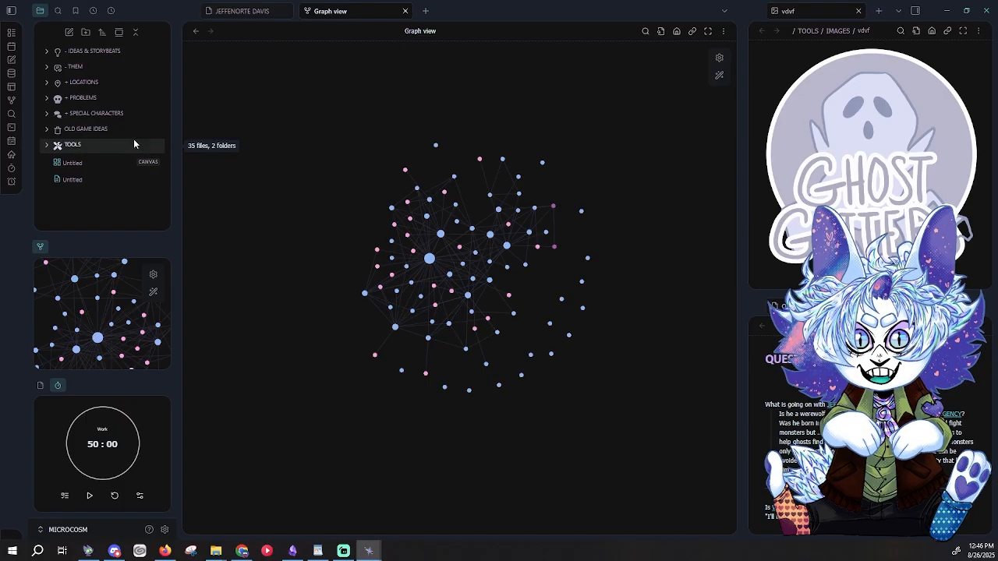
Step: Expand the TOOLS folder and create a new note titled NEW GUY in a new tab
{"action": "left_click", "coordinate": [113, 145]}
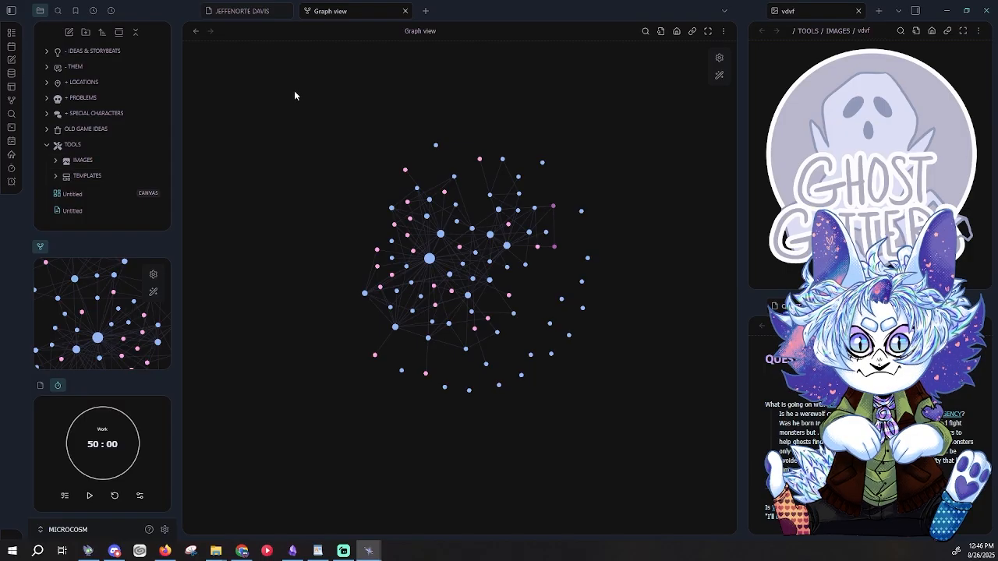
{"action": "left_click", "coordinate": [425, 11]}
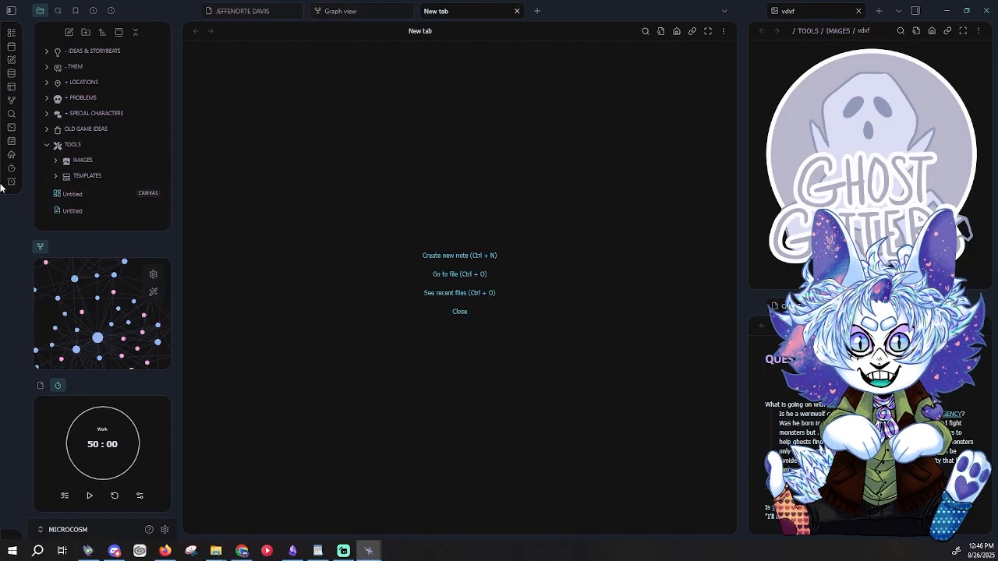
{"action": "left_click", "coordinate": [69, 32]}
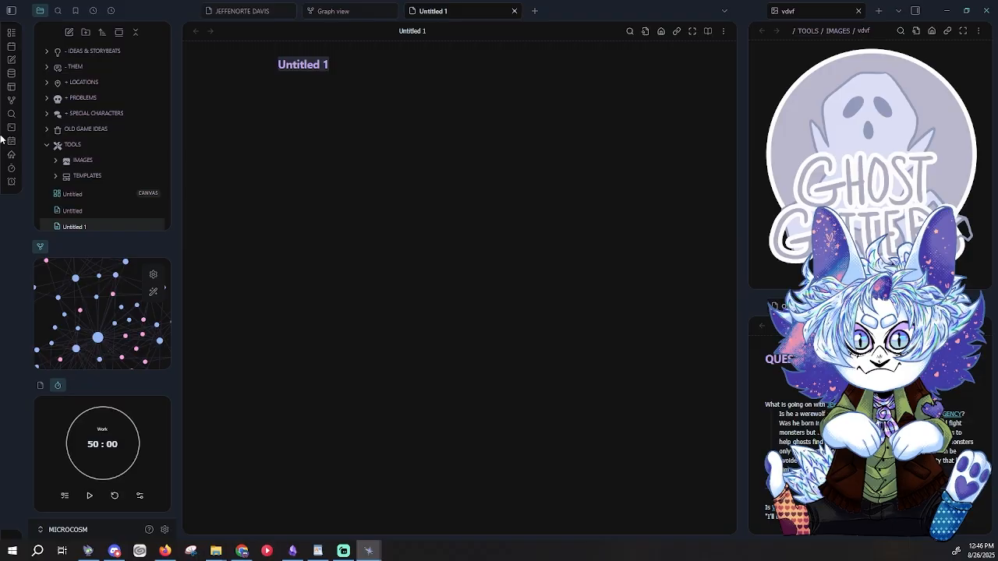
{"action": "type", "text": "NEW GUY"}
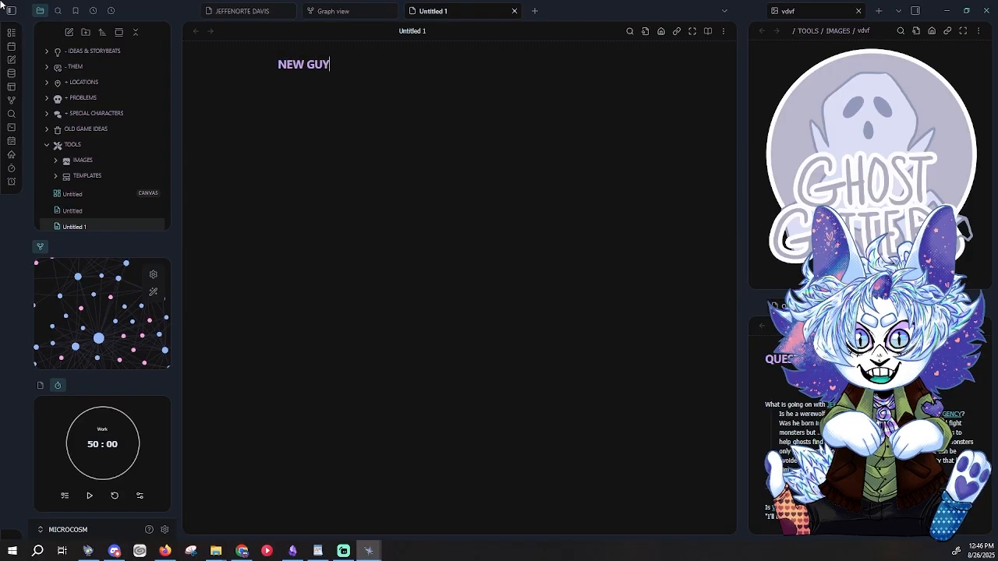
{"action": "key", "text": "Return"}
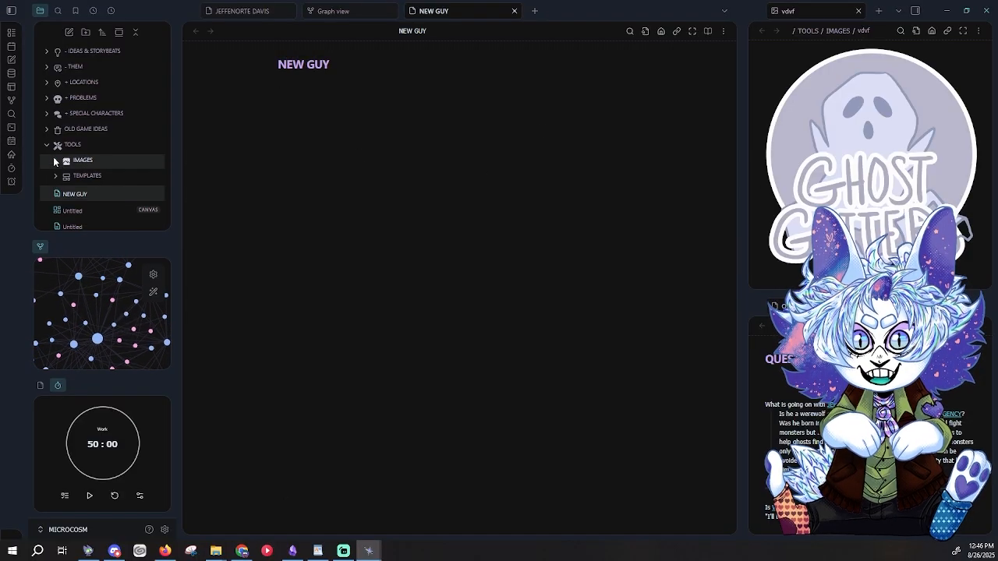
Step: Insert the CHARACTER PROFILE template into the NEW GUY note and look over the inserted layout
{"action": "left_click", "coordinate": [12, 129]}
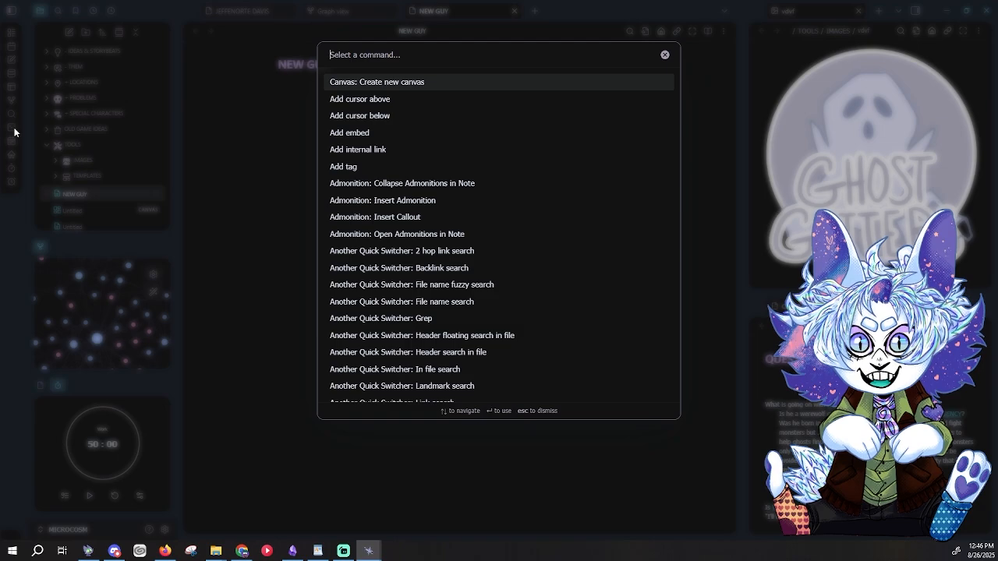
{"action": "type", "text": "tem"}
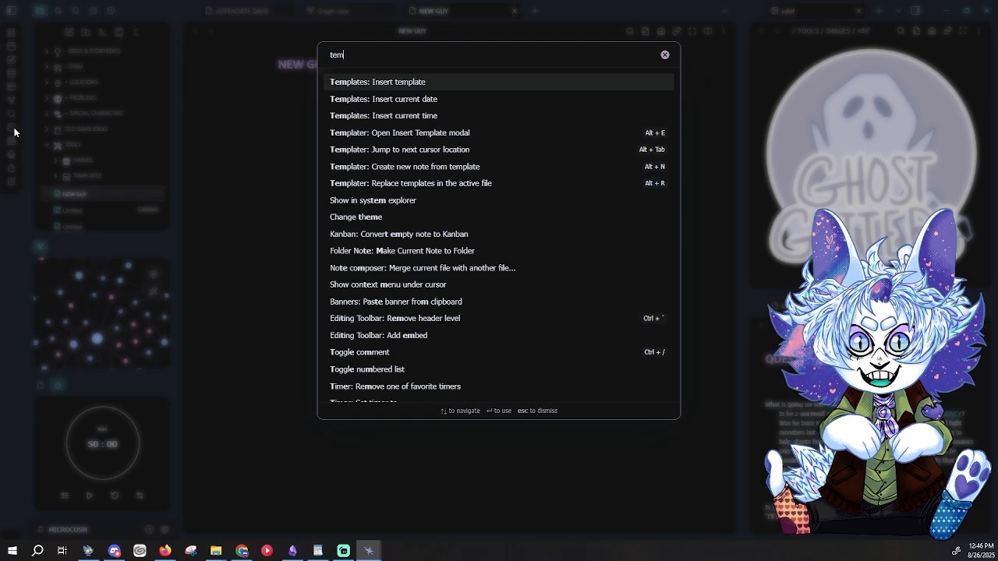
{"action": "left_click", "coordinate": [363, 88]}
{"action": "left_click", "coordinate": [391, 86]}
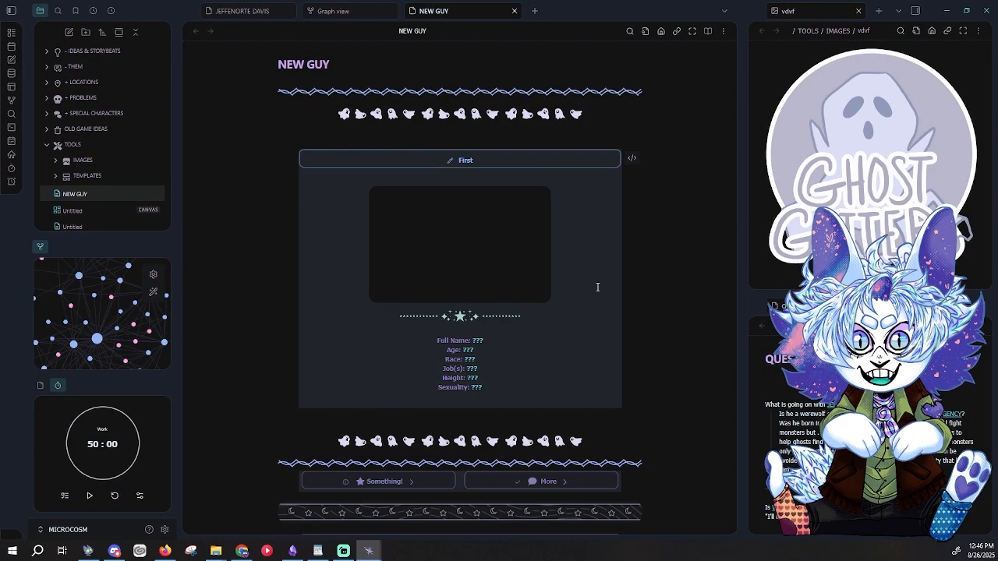
{"action": "scroll", "coordinate": [588, 251], "scroll_direction": "down", "scroll_amount": 2}
{"action": "scroll", "coordinate": [590, 249], "scroll_direction": "up", "scroll_amount": 2}
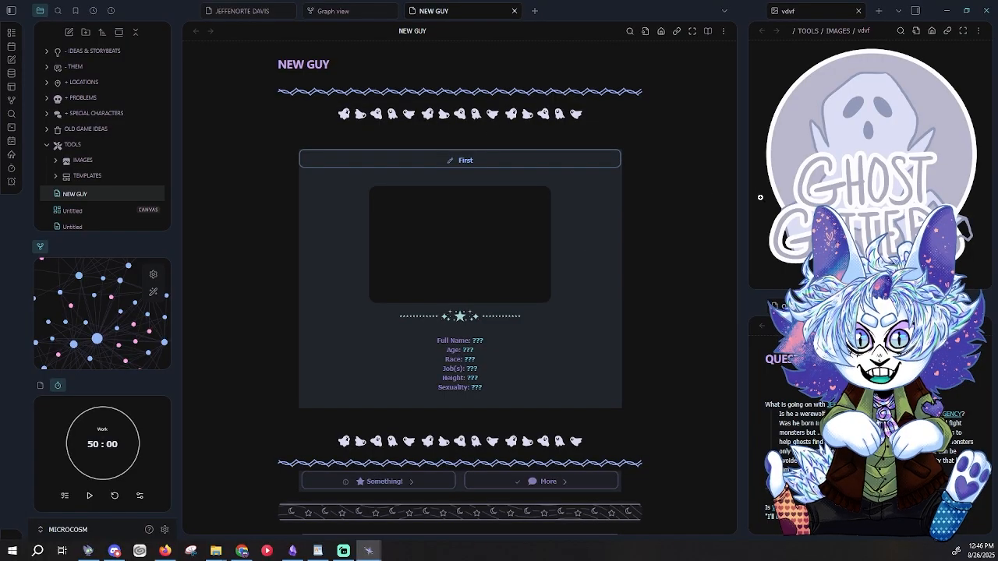
{"action": "scroll", "coordinate": [601, 211], "scroll_direction": "down", "scroll_amount": 5}
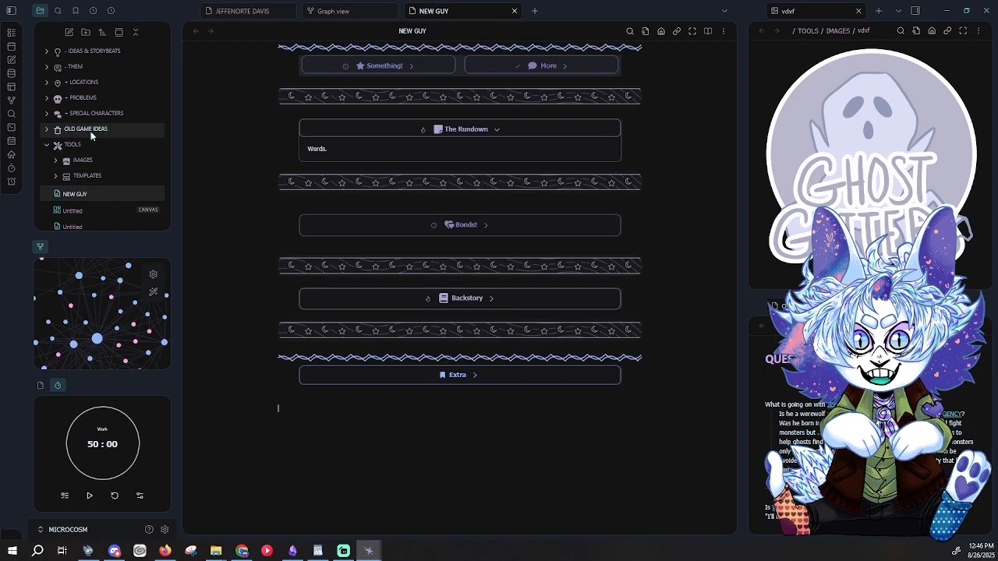
Step: Expand the TEMPLATES folder, view the CHARACTER PROFILE template from end to end, and collapse the TOOLS folder
{"action": "scroll", "coordinate": [92, 133], "scroll_direction": "down", "scroll_amount": 1}
{"action": "left_click", "coordinate": [90, 159]}
{"action": "scroll", "coordinate": [113, 141], "scroll_direction": "down", "scroll_amount": 1}
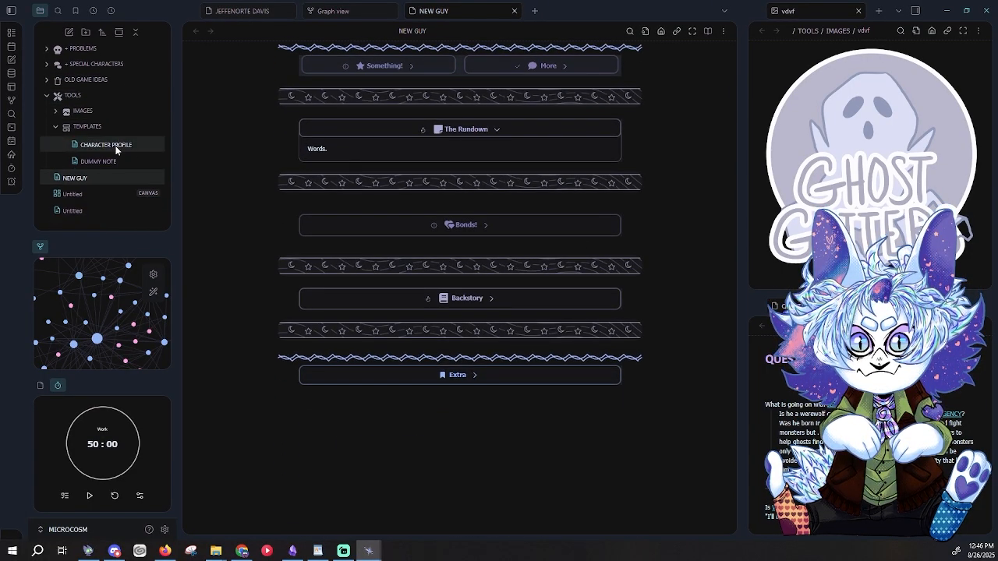
{"action": "left_click", "coordinate": [109, 146]}
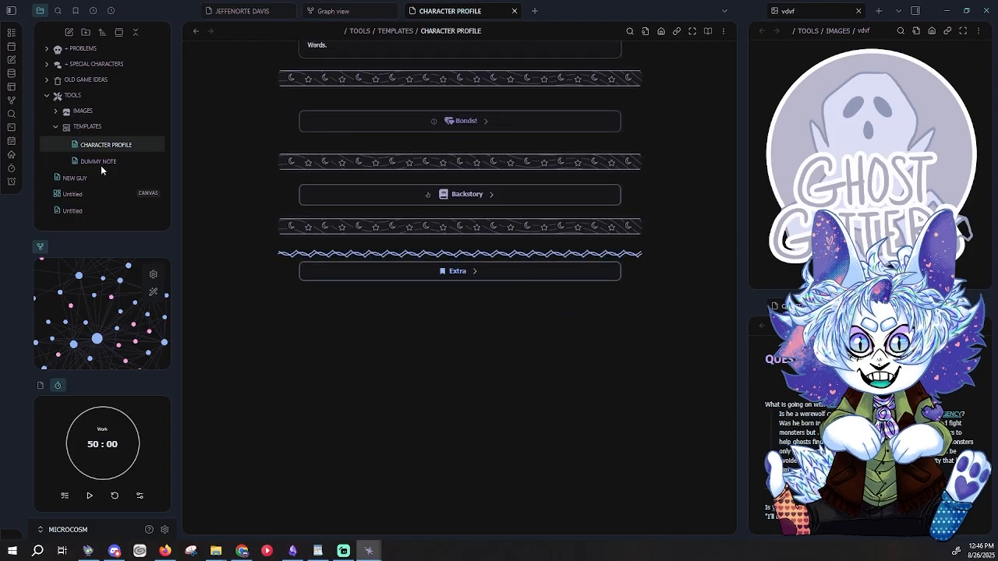
{"action": "scroll", "coordinate": [423, 341], "scroll_direction": "up", "scroll_amount": 4}
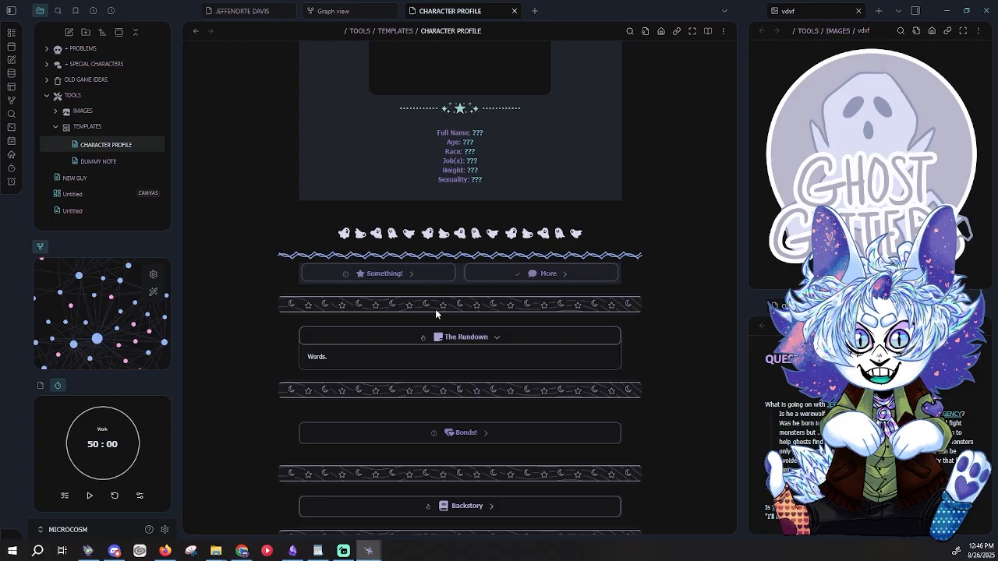
{"action": "scroll", "coordinate": [546, 273], "scroll_direction": "down", "scroll_amount": 2}
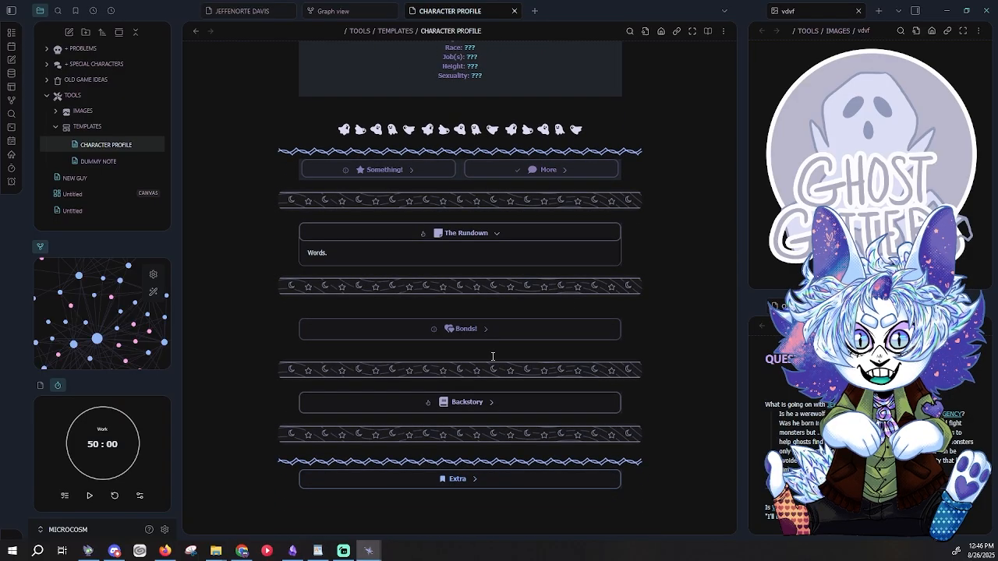
{"action": "scroll", "coordinate": [501, 403], "scroll_direction": "down", "scroll_amount": 2}
{"action": "scroll", "coordinate": [504, 403], "scroll_direction": "up", "scroll_amount": 5}
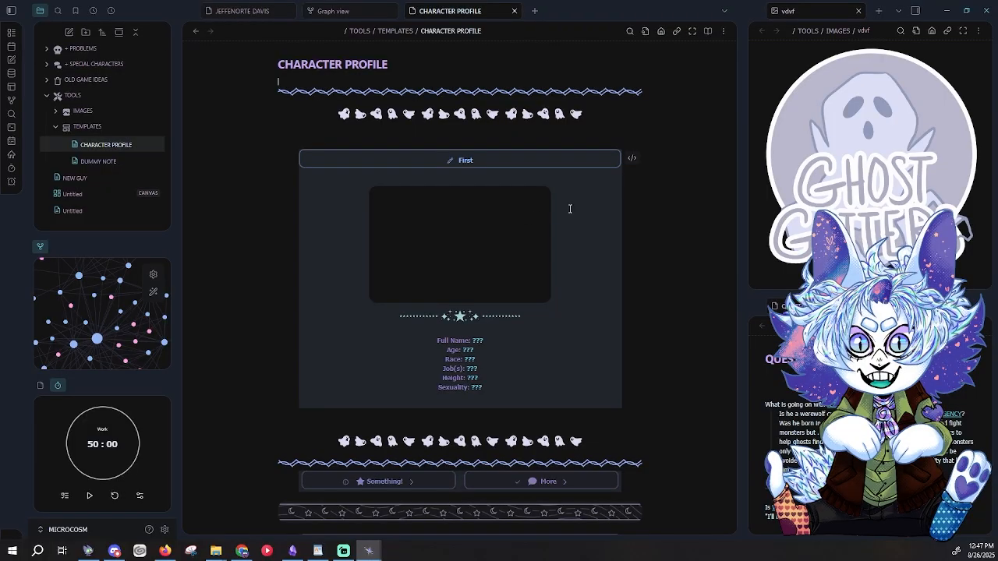
{"action": "left_click", "coordinate": [105, 99]}
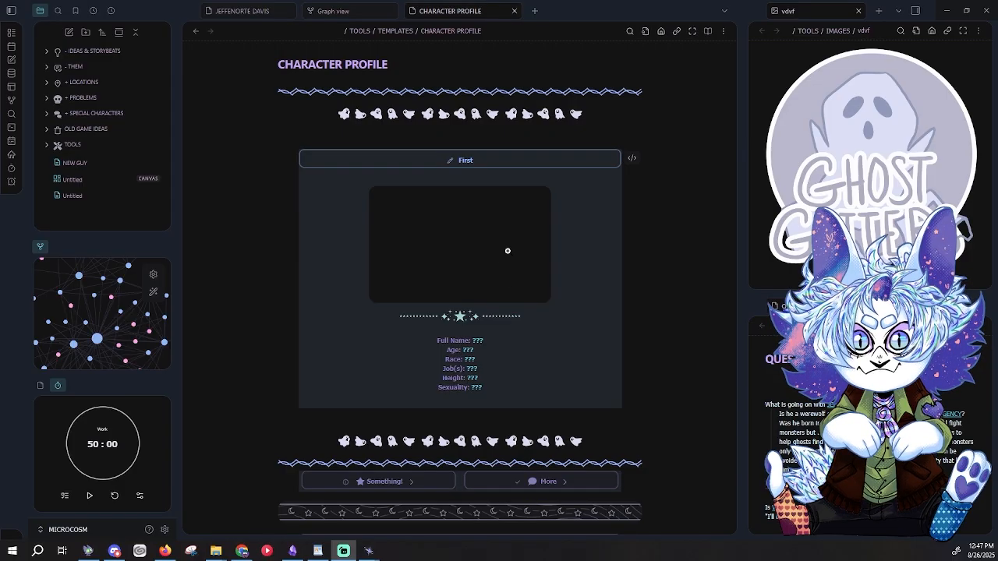
{"action": "scroll", "coordinate": [508, 251], "scroll_direction": "down", "scroll_amount": 3}
{"action": "scroll", "coordinate": [557, 243], "scroll_direction": "up", "scroll_amount": 3}
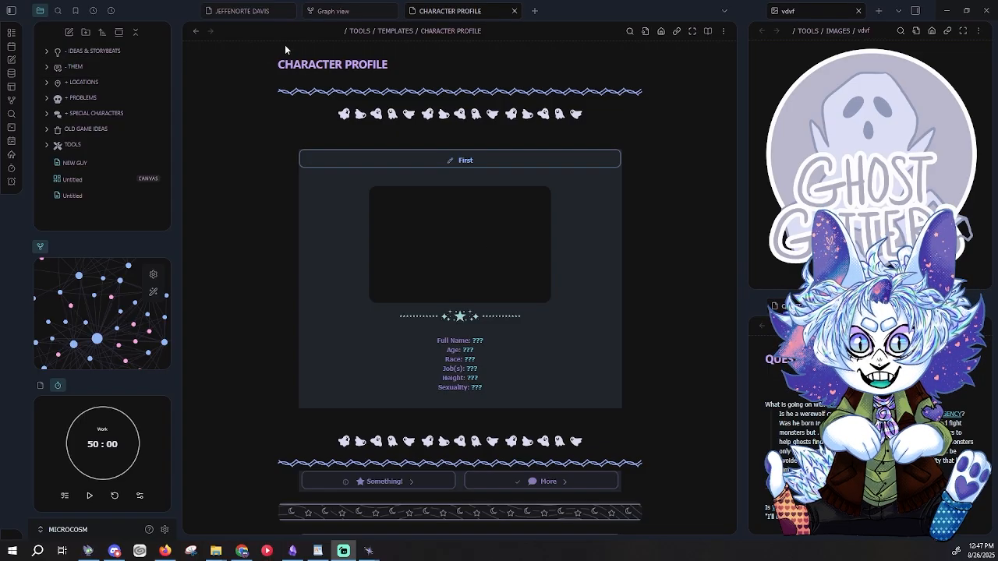
Step: Switch to the open JEFFENORTE DAVIS note and view its filled-in character profile
{"action": "left_click", "coordinate": [252, 12]}
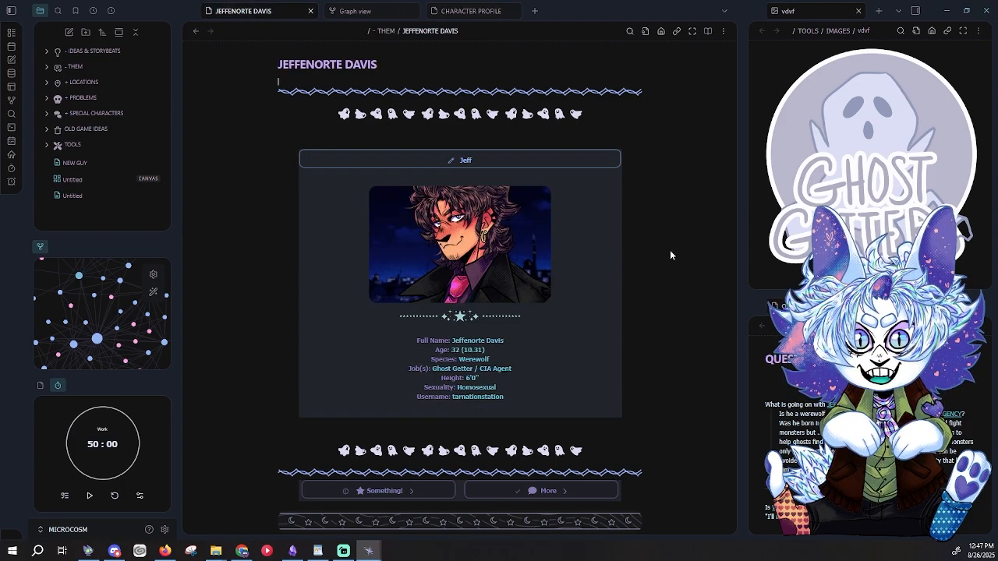
{"action": "scroll", "coordinate": [670, 251], "scroll_direction": "down", "scroll_amount": 2}
{"action": "scroll", "coordinate": [670, 251], "scroll_direction": "up", "scroll_amount": 2}
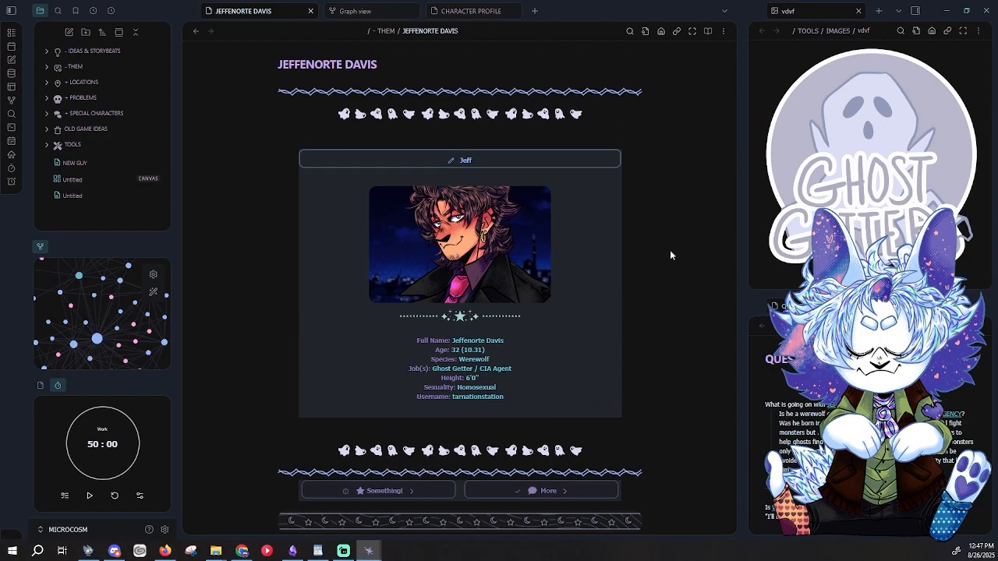
Step: Open the TITHE AGON note from the - THEM folder, collapse the folder, and look through the character's profile
{"action": "left_click", "coordinate": [82, 69]}
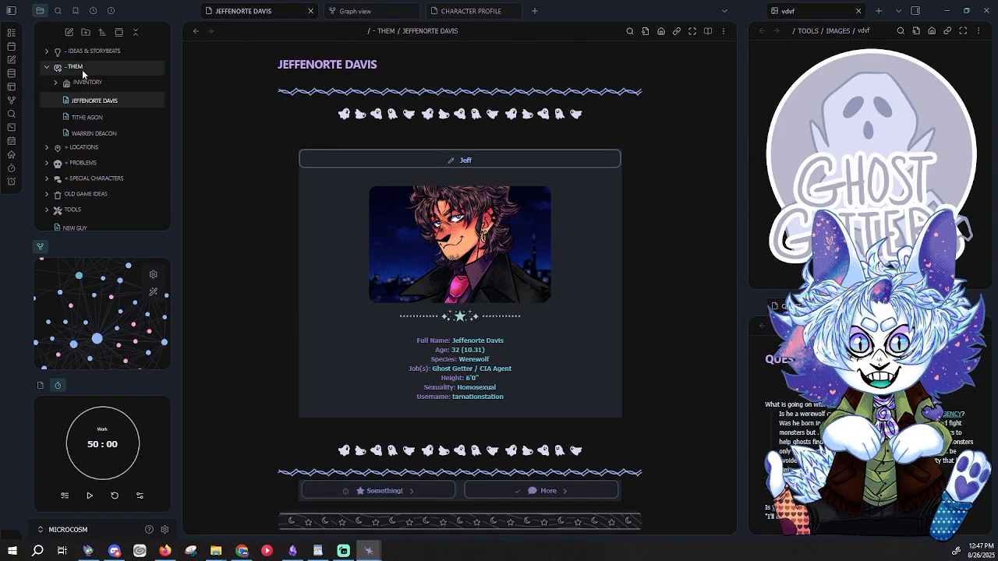
{"action": "left_click", "coordinate": [93, 117]}
{"action": "left_click", "coordinate": [75, 68]}
{"action": "scroll", "coordinate": [642, 257], "scroll_direction": "down", "scroll_amount": 7}
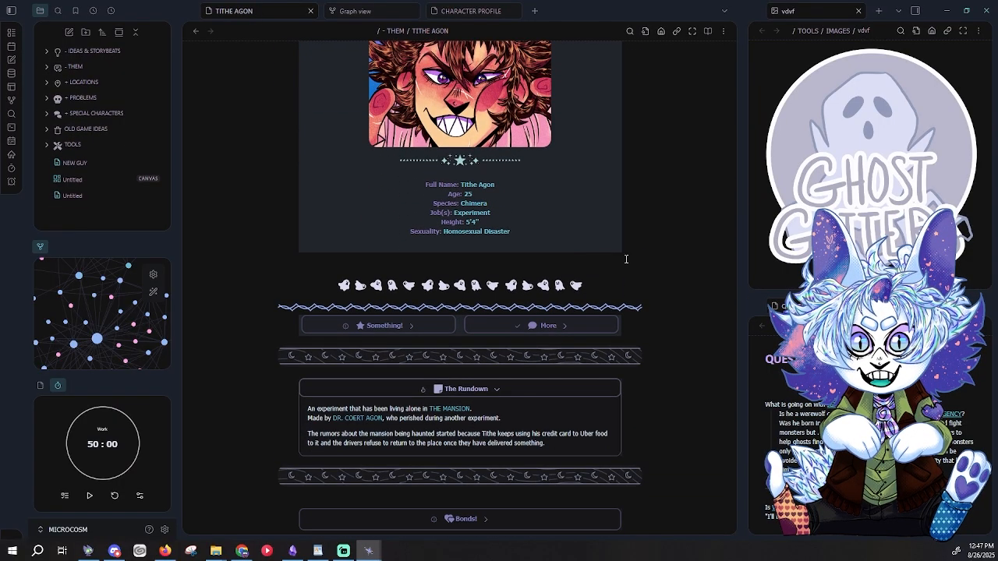
{"action": "scroll", "coordinate": [642, 262], "scroll_direction": "up", "scroll_amount": 7}
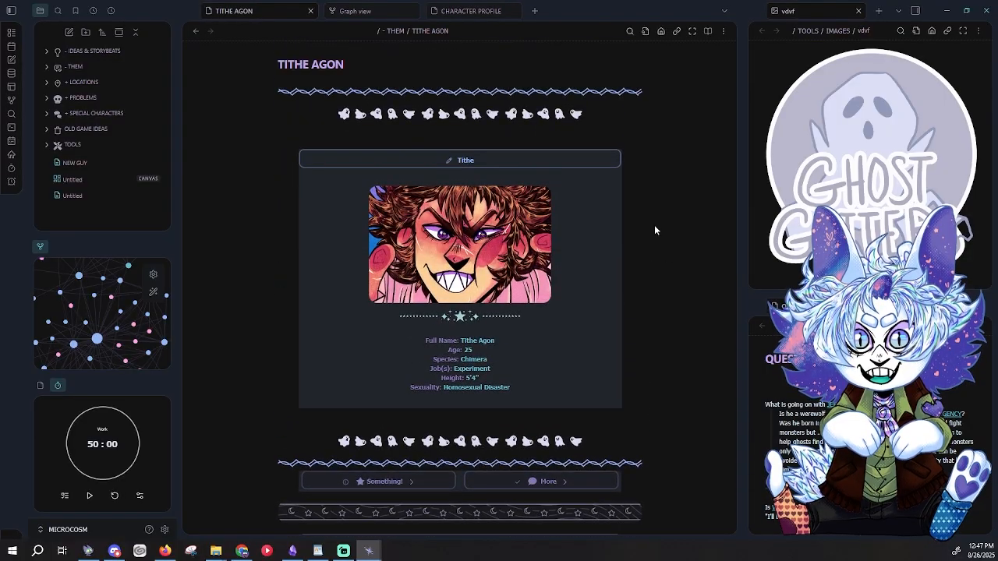